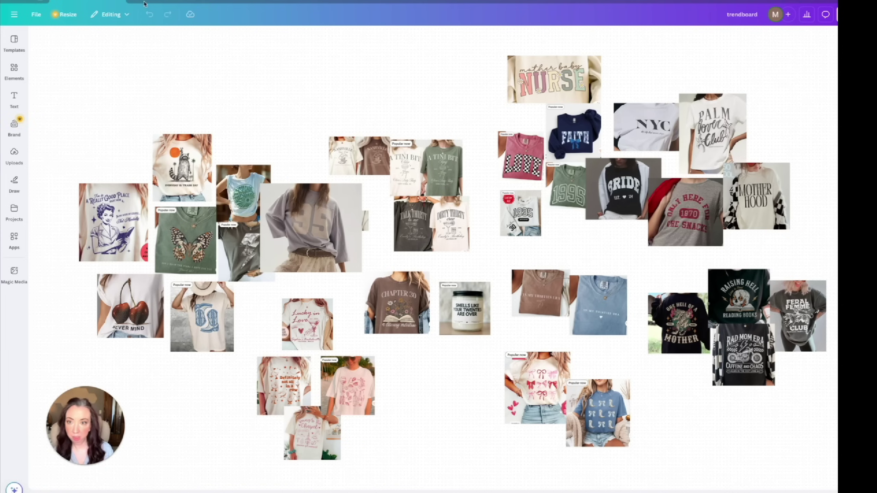
Step: Create a new blank design with a custom size of 5000 × 5000 px
left_click(64, 14)
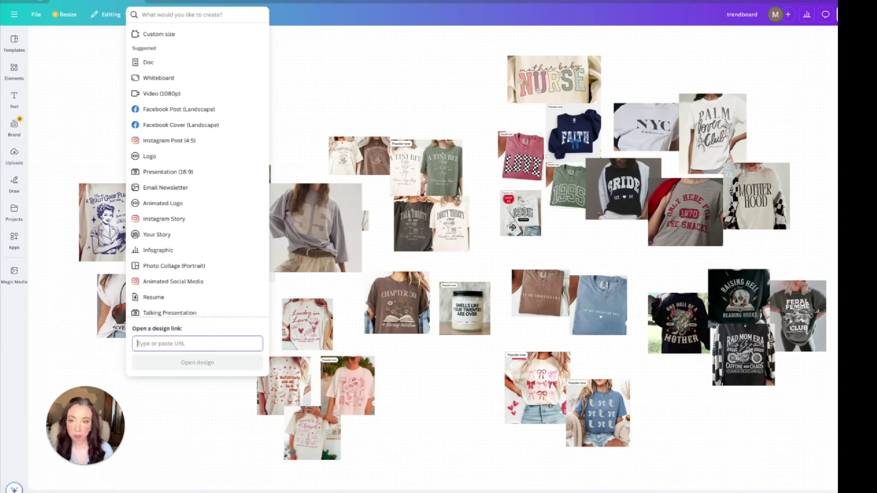
left_click(157, 36)
type("5000")
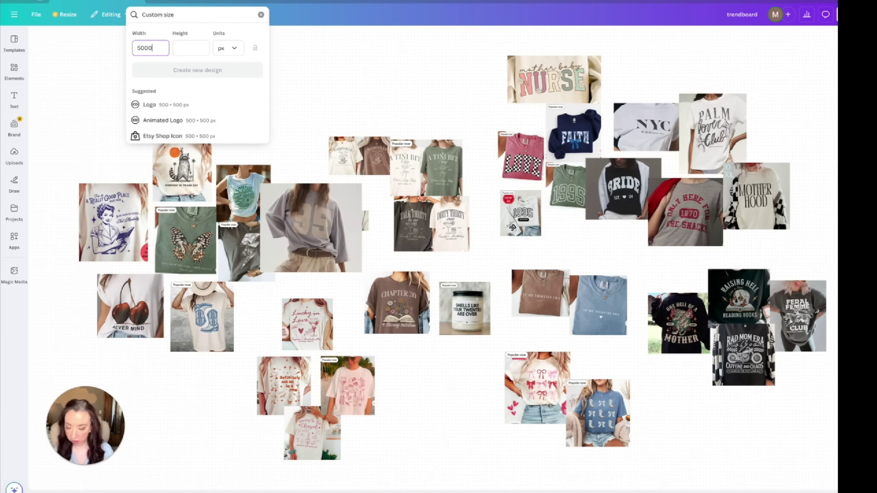
key("Tab")
type("5000")
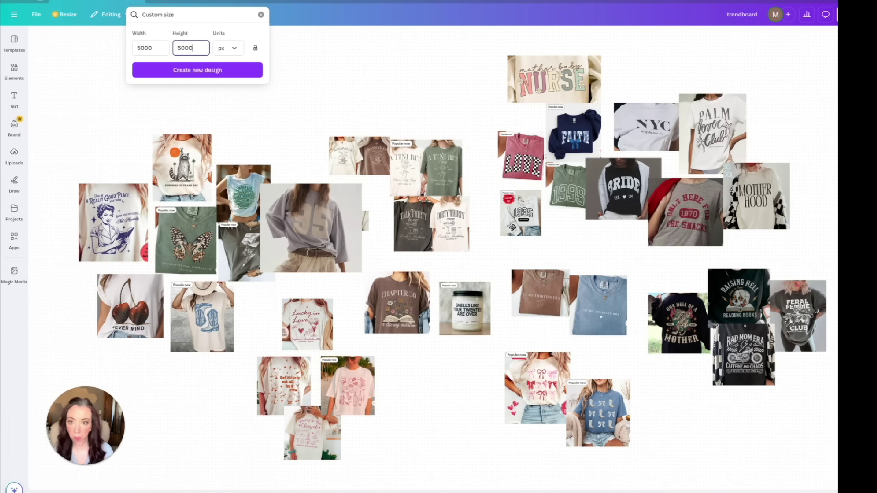
left_click(177, 72)
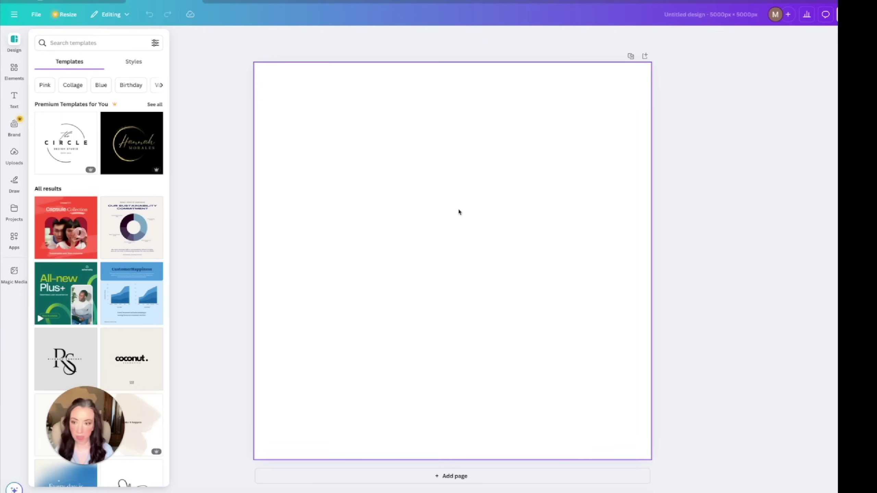
Step: Add the text "THIRTY", enlarge it to about font size 927 and place it near the middle of the page
key("t")
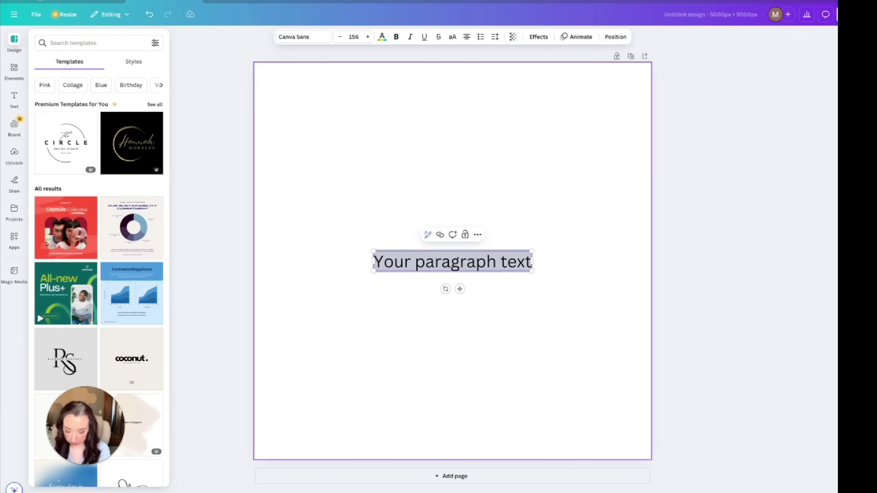
type("THIRTY")
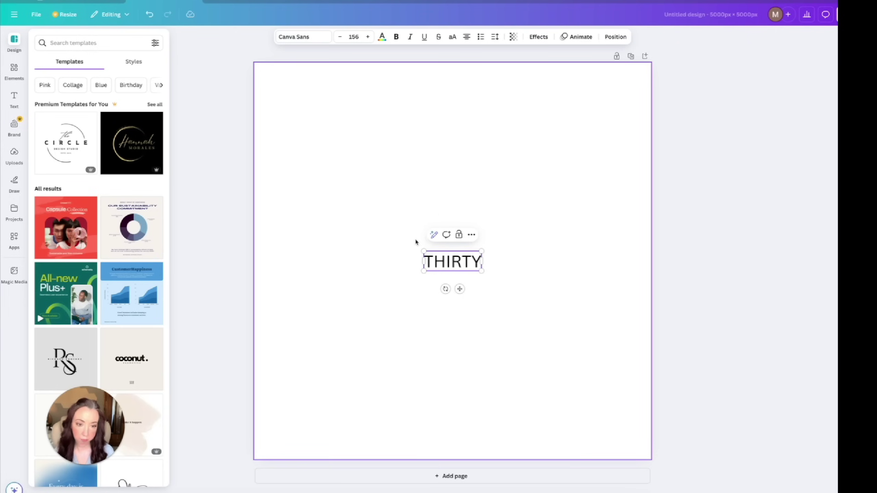
left_click_drag(425, 250, 313, 159)
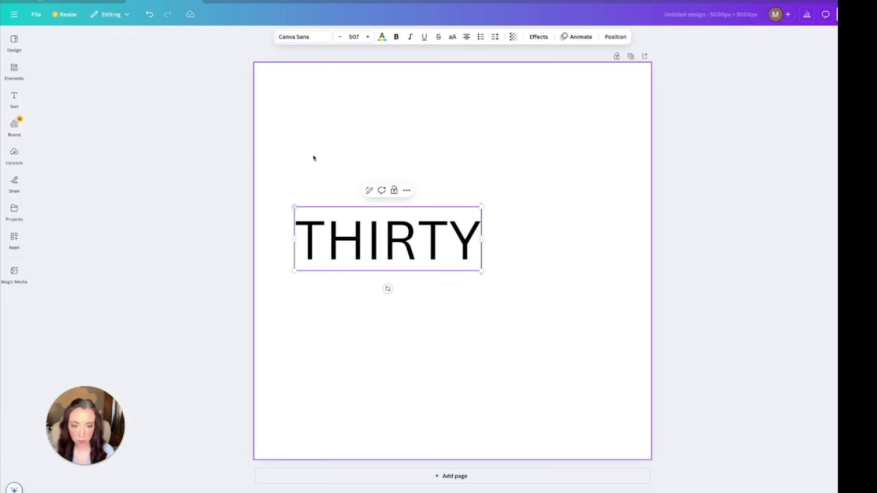
left_click_drag(481, 273, 631, 334)
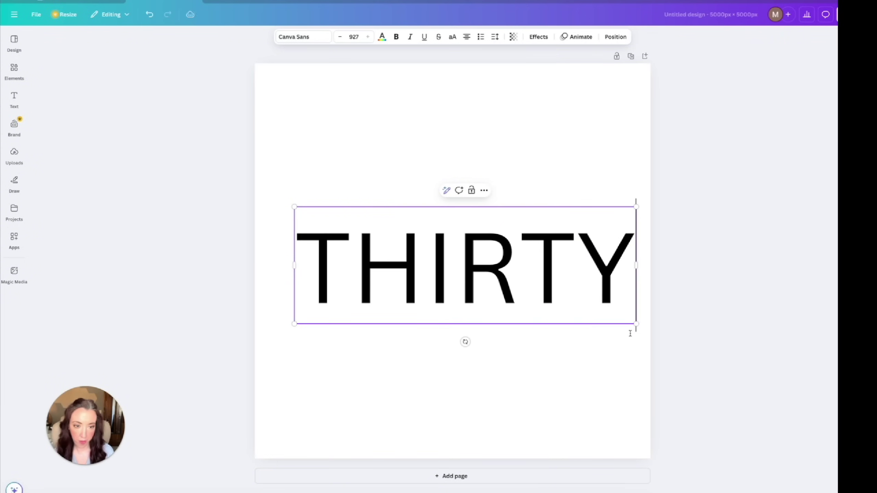
left_click(679, 257)
left_click_drag(588, 256, 579, 252)
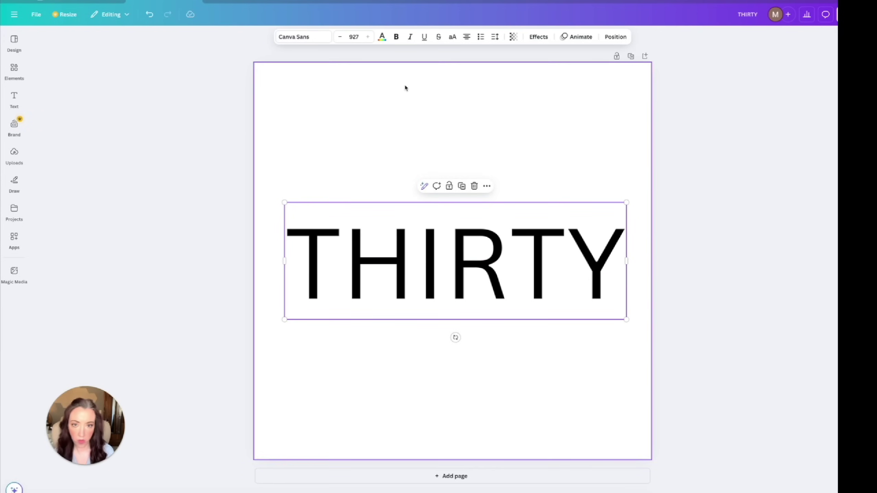
Step: Browse the font categories for the THIRTY text and filter the fonts to the Narrow category
left_click(301, 38)
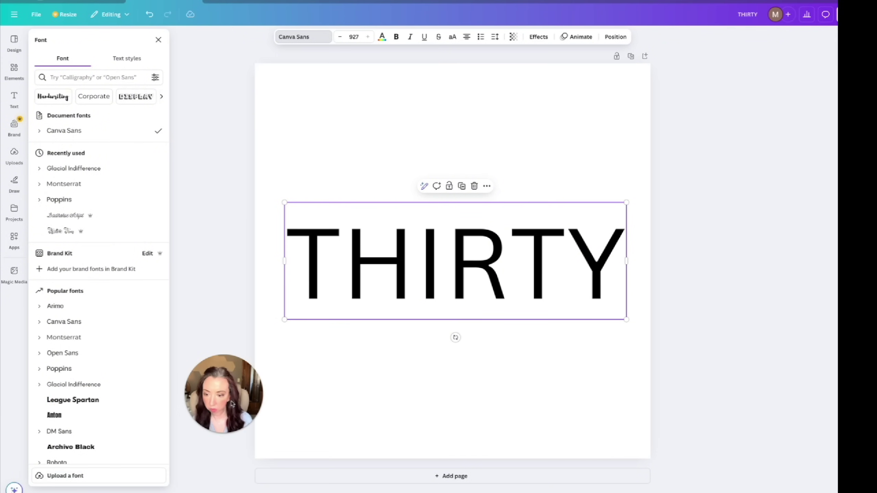
scroll(99, 308, "down", 1)
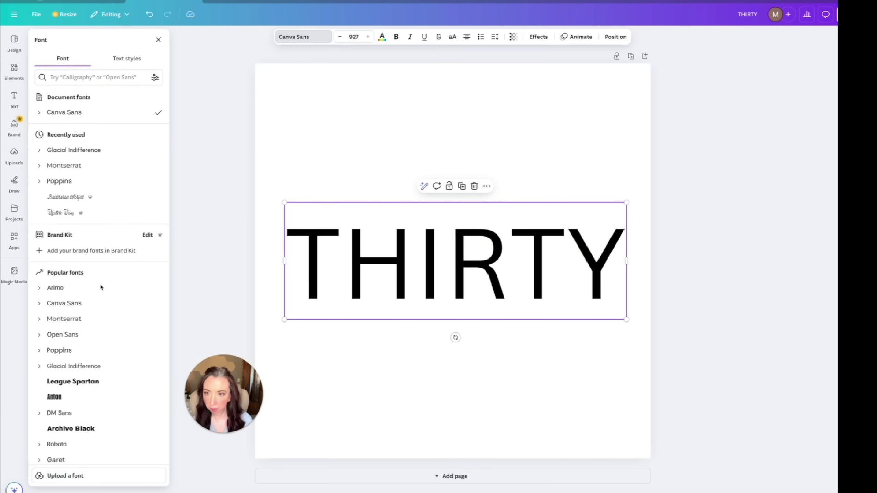
scroll(101, 283, "up", 1)
scroll(68, 98, "right", 3)
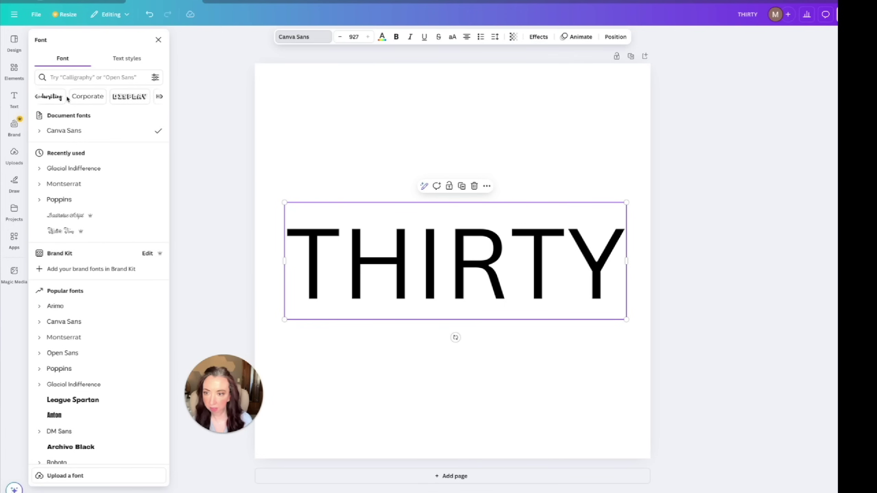
scroll(68, 99, "right", 1)
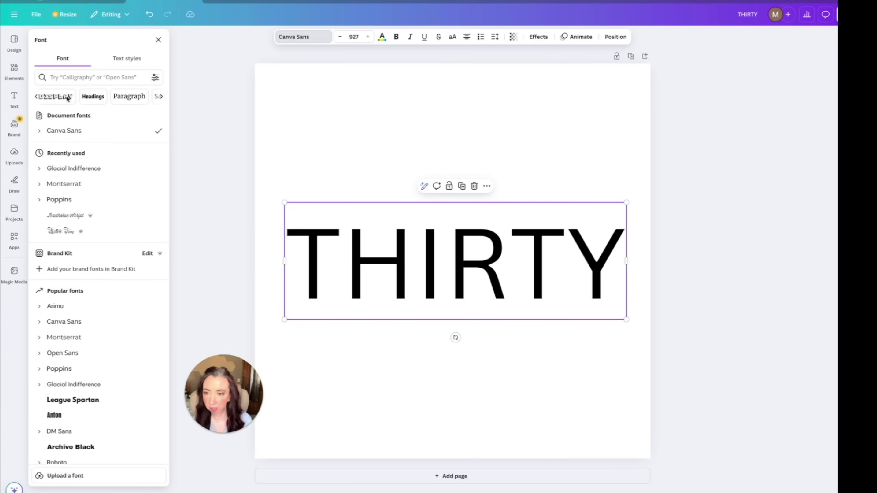
scroll(88, 102, "right", 3)
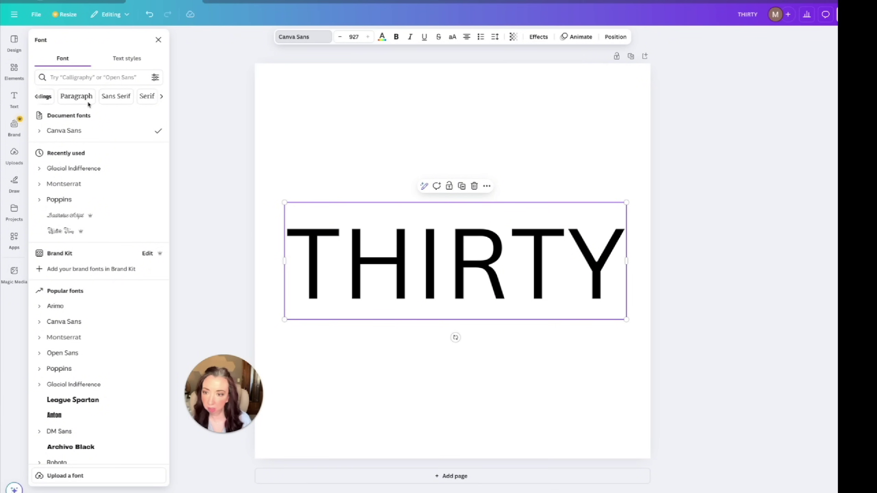
scroll(88, 98, "right", 6)
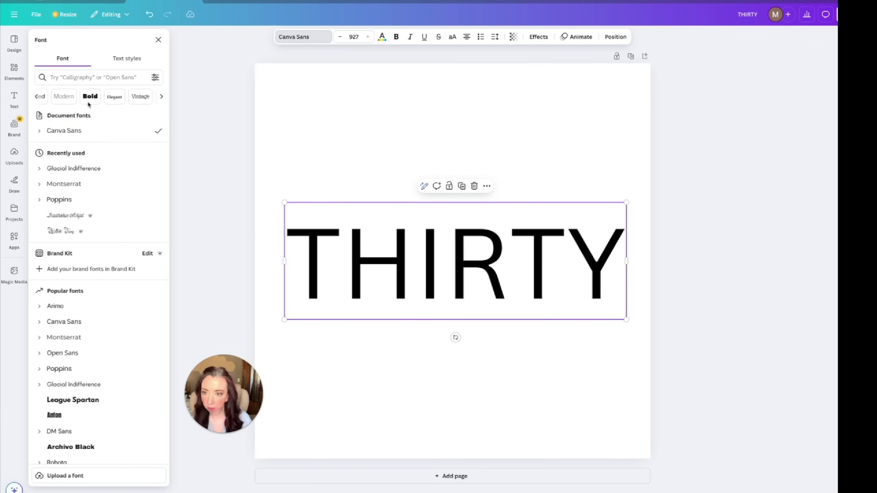
scroll(89, 103, "right", 6)
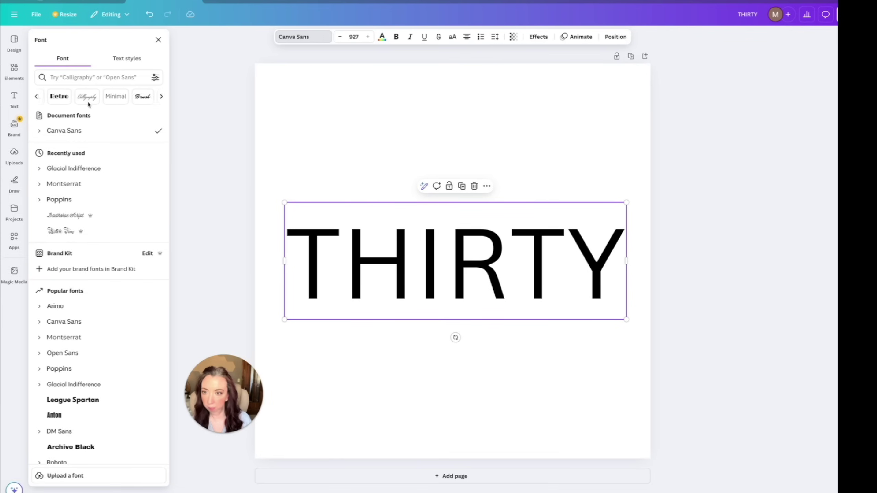
scroll(89, 104, "right", 5)
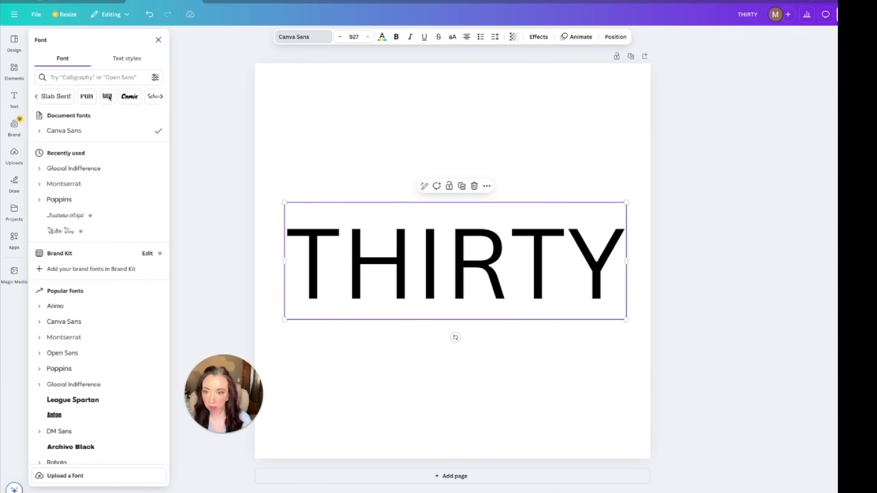
left_click(108, 98)
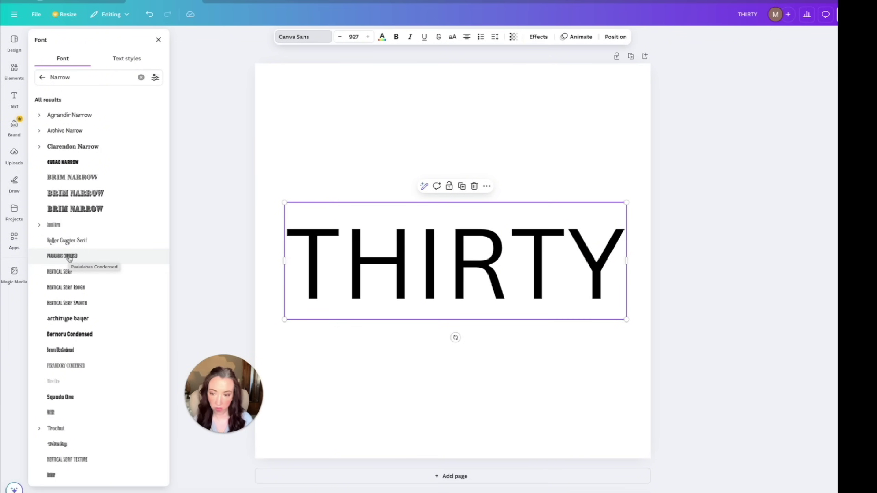
Step: Find the ST Bubblegum font among the Narrow fonts and apply it to the THIRTY text
scroll(69, 259, "down", 4)
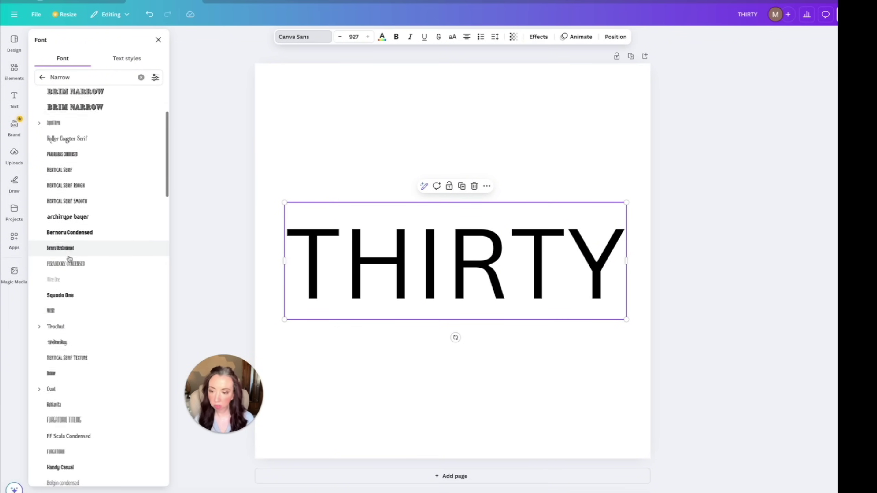
scroll(70, 259, "down", 4)
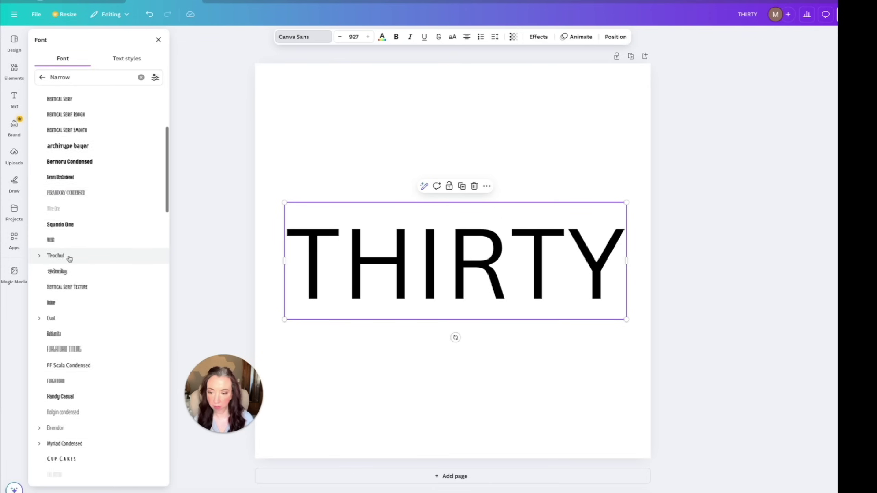
scroll(69, 259, "down", 3)
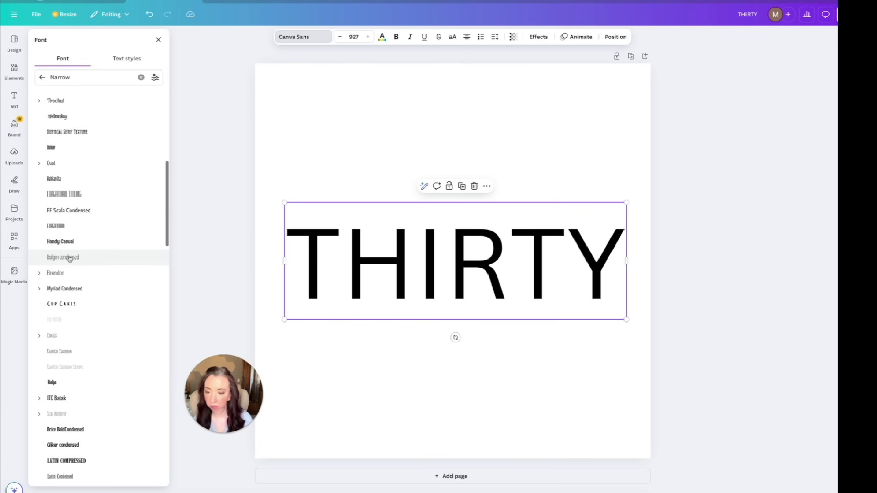
scroll(70, 259, "down", 3)
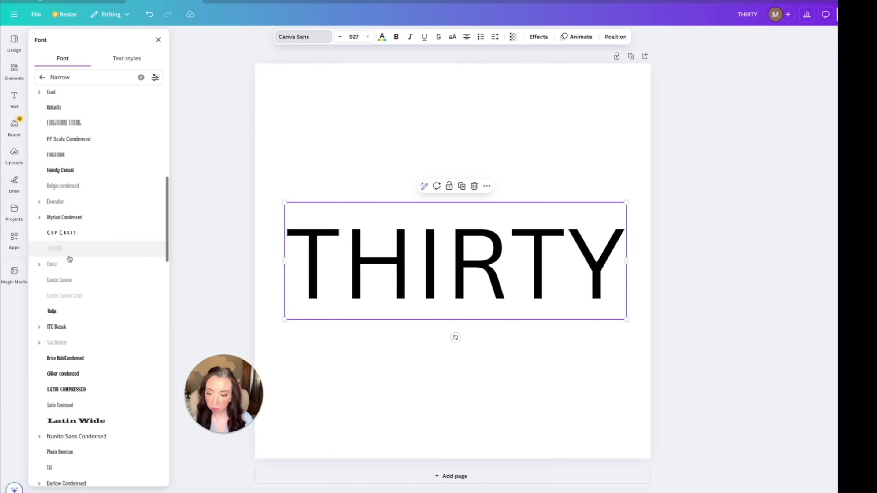
scroll(69, 258, "down", 5)
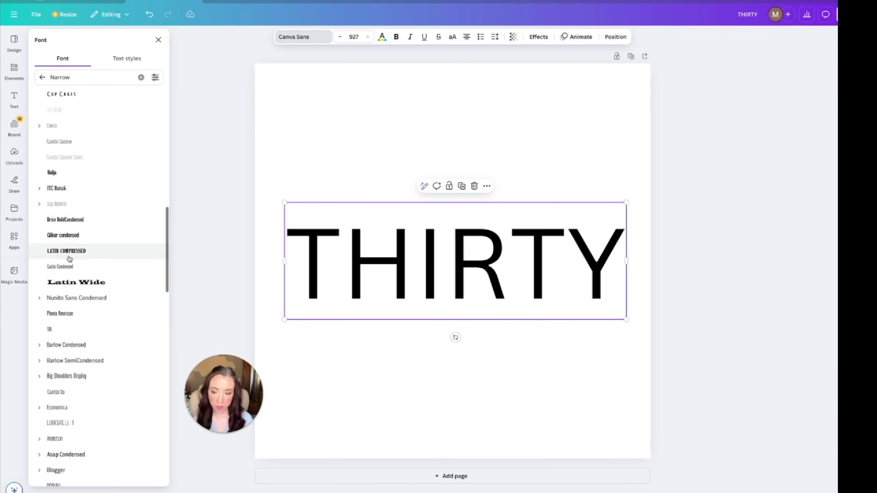
scroll(69, 259, "down", 6)
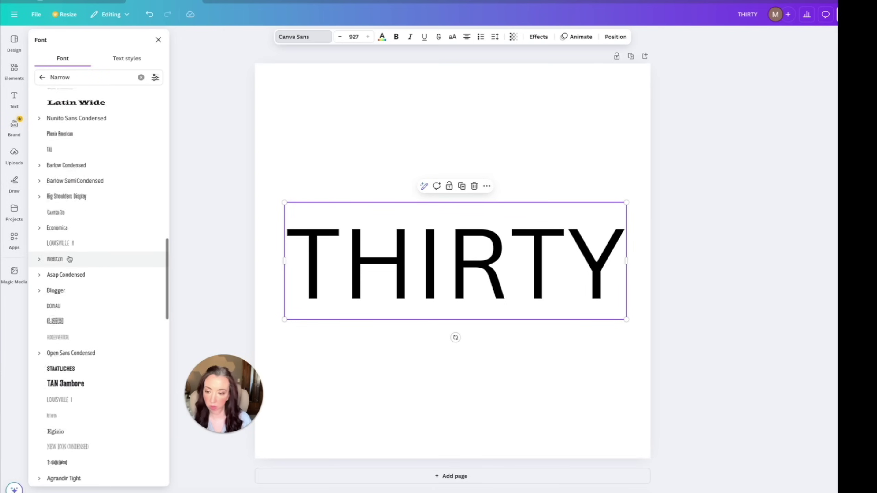
scroll(70, 258, "down", 4)
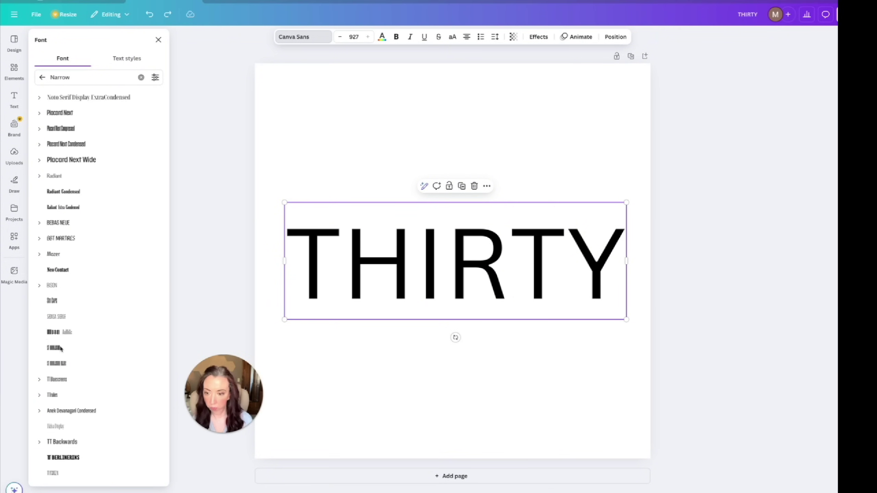
left_click(53, 348)
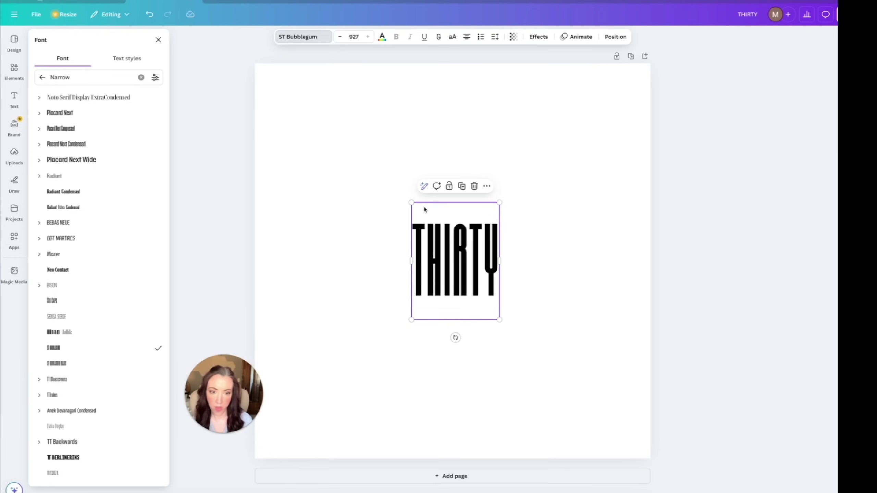
Step: Enlarge the THIRTY text until its text box spans the full height of the page, roughly centred
left_click_drag(410, 202, 307, 118)
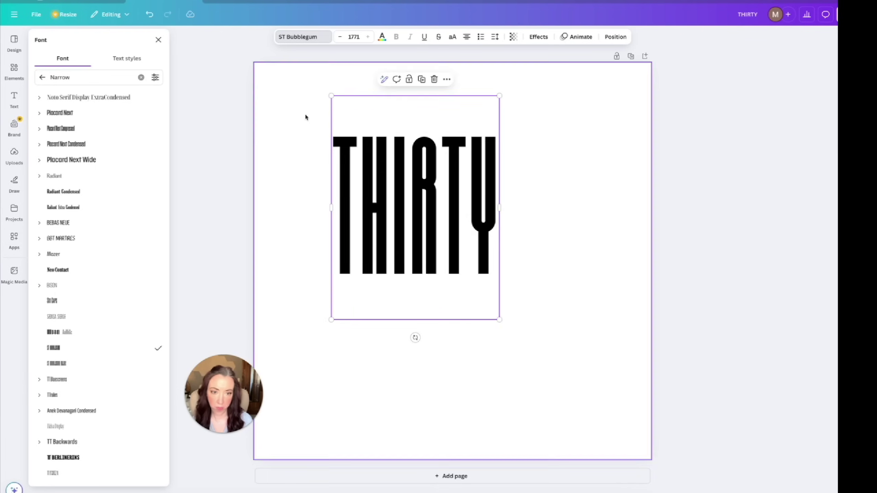
left_click_drag(499, 319, 627, 419)
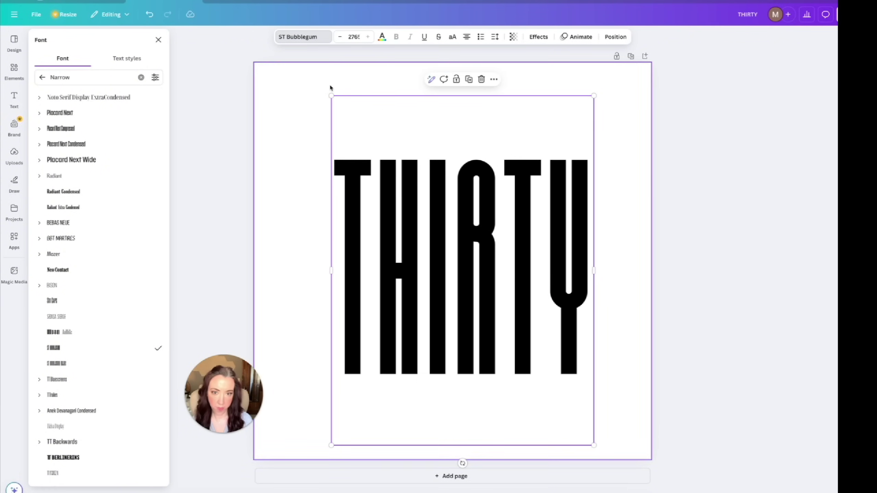
left_click_drag(331, 95, 301, 55)
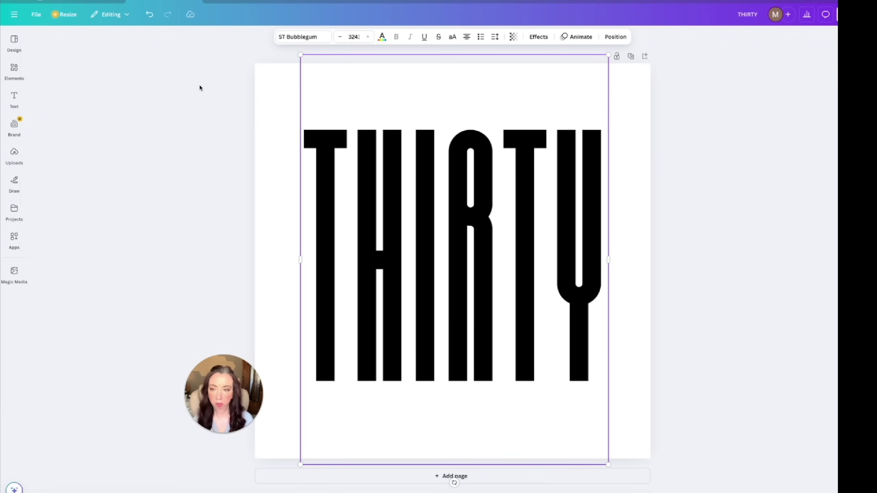
Step: Copy the "mother baby NURSE" image from the trendboard design into the THIRTY design and enlarge it in the page's upper-left corner
left_click(90, 0)
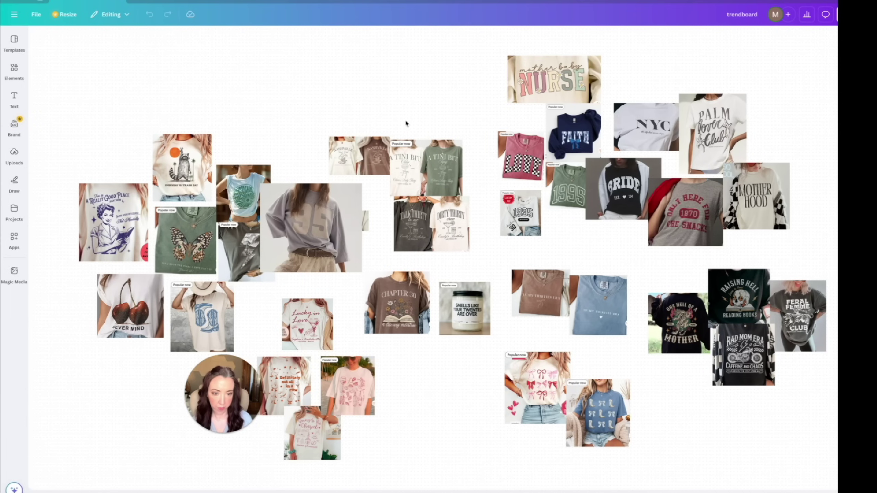
left_click(578, 71)
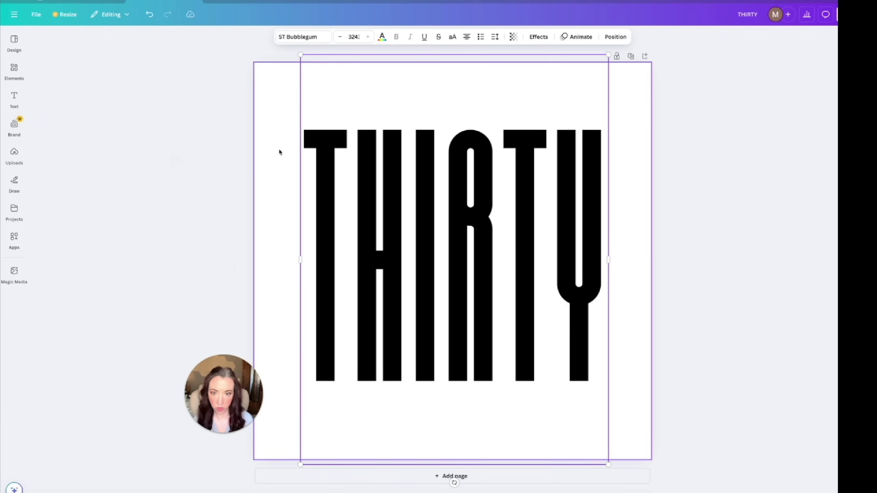
left_click(279, 153)
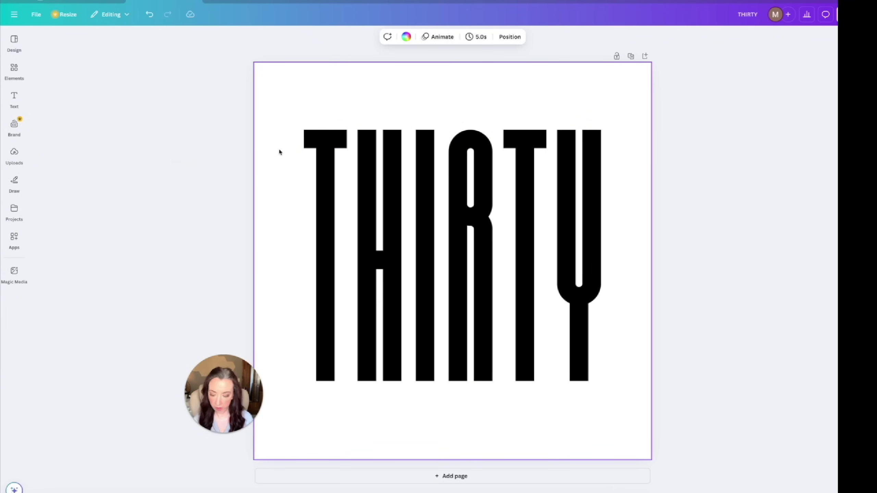
key("ctrl+v")
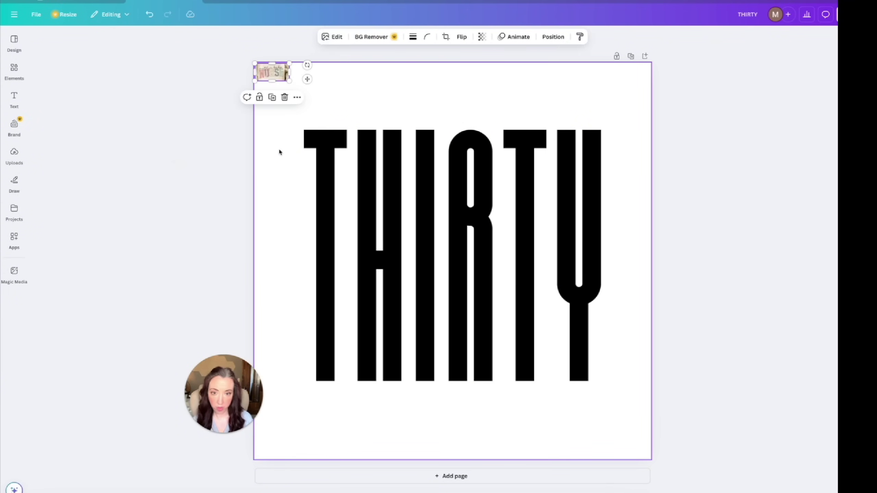
left_click_drag(290, 80, 354, 112)
Step: Recolour the first T of THIRTY with the salmon pink #F8AC9F sampled from the N in the NURSE image
left_click(324, 177)
left_click(346, 180)
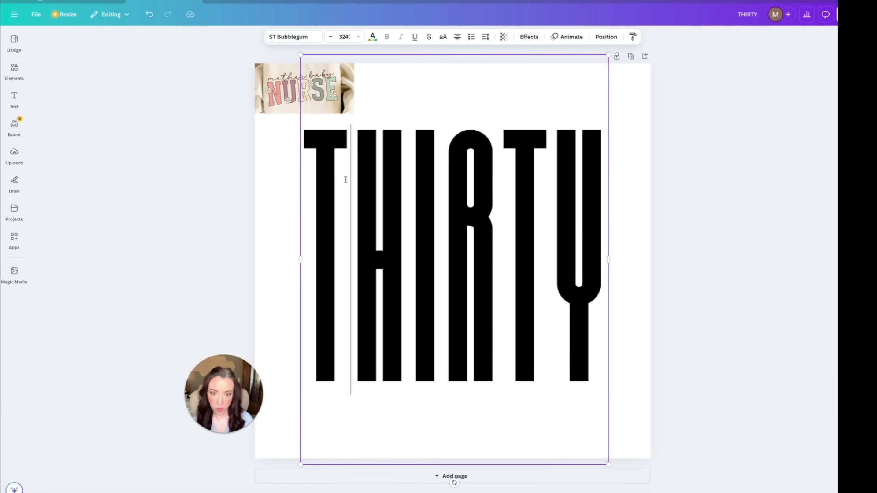
left_click_drag(346, 181, 320, 179)
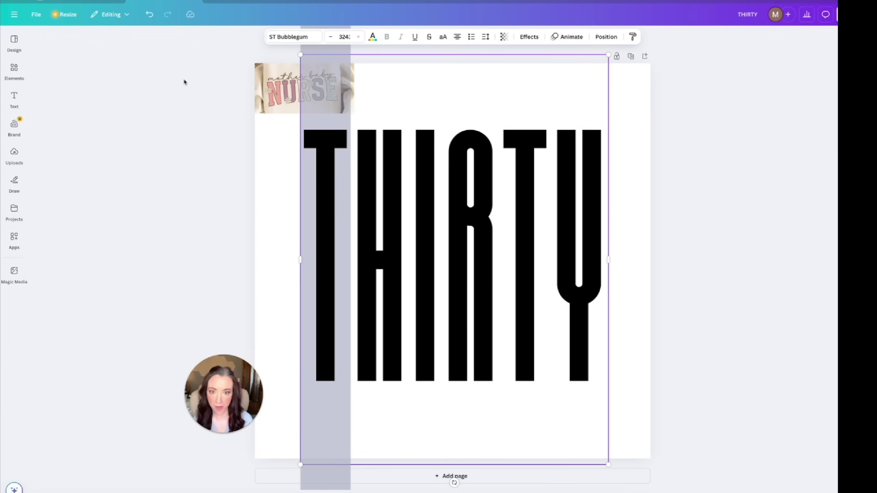
left_click(335, 223)
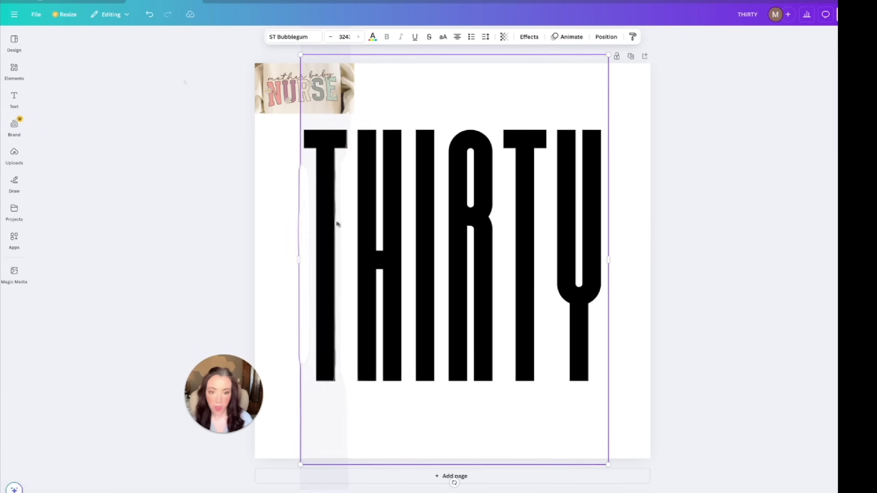
left_click_drag(327, 189, 314, 188)
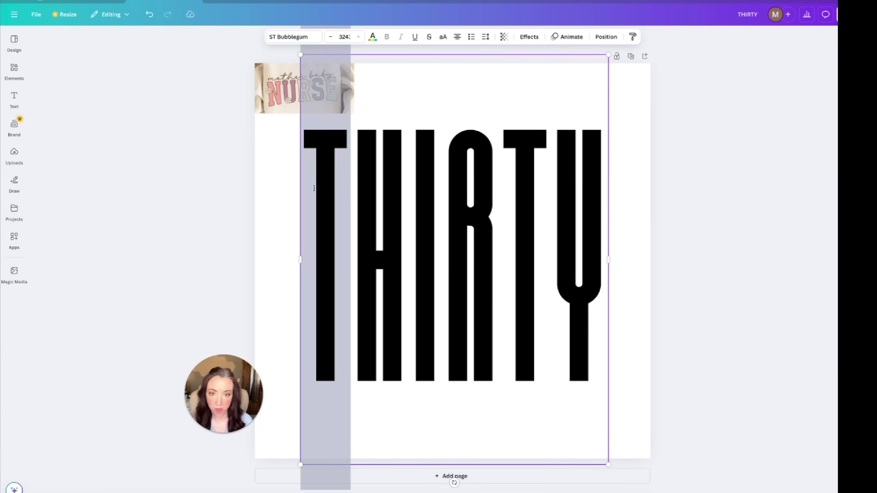
left_click(373, 36)
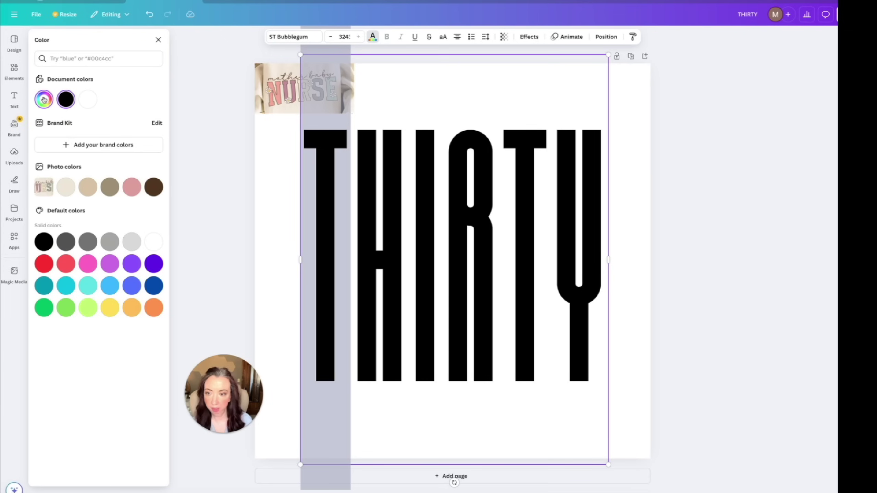
left_click(45, 99)
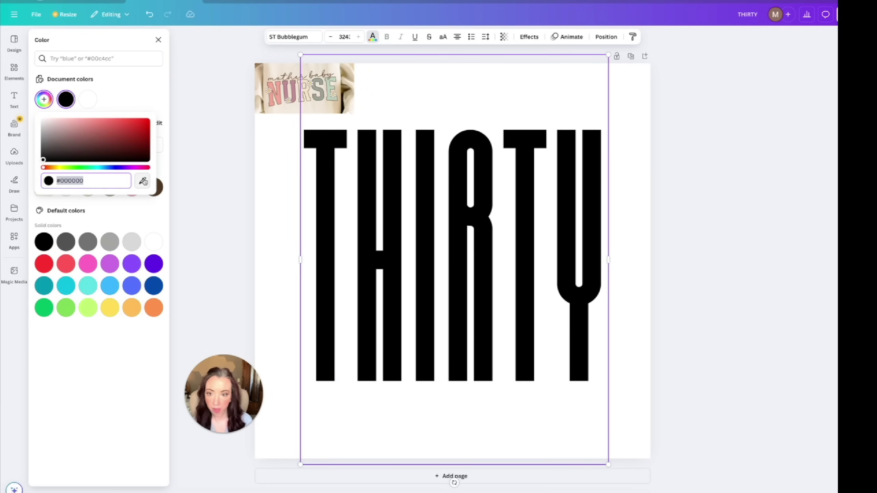
left_click(142, 180)
left_click(279, 97)
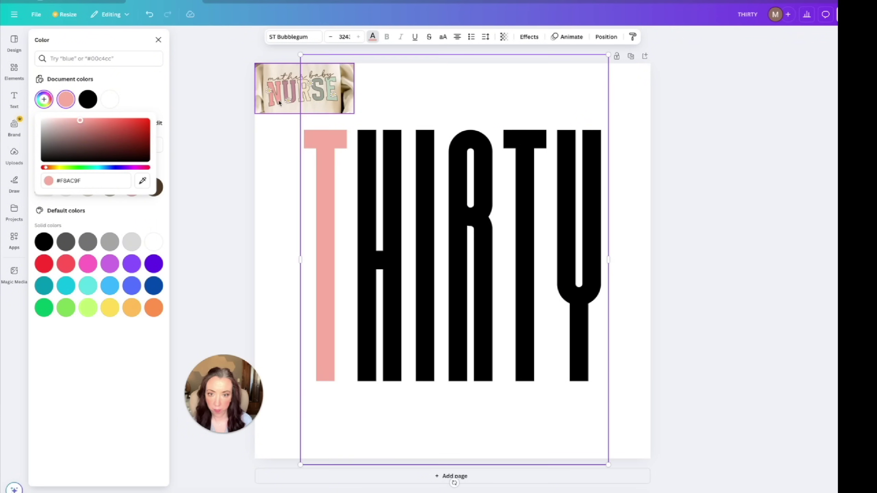
left_click(163, 166)
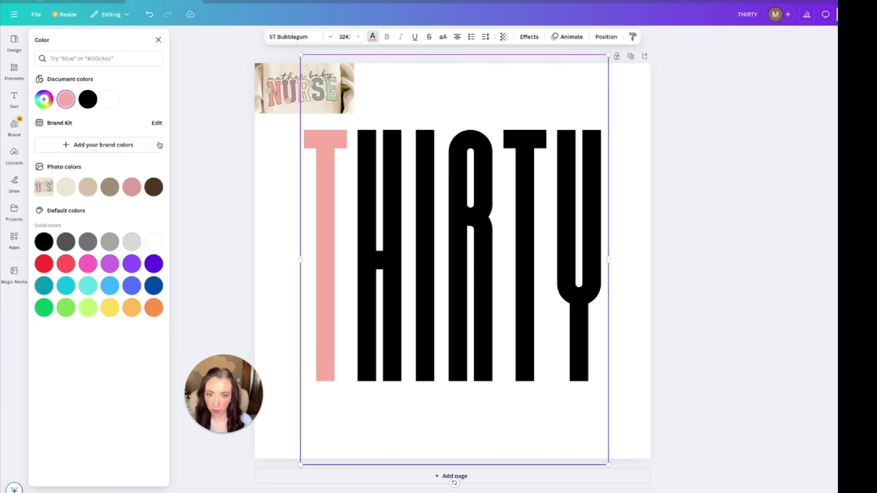
Step: Recolour the H of THIRTY with the mauve sampled from the U in the NURSE image
left_click_drag(358, 167, 398, 168)
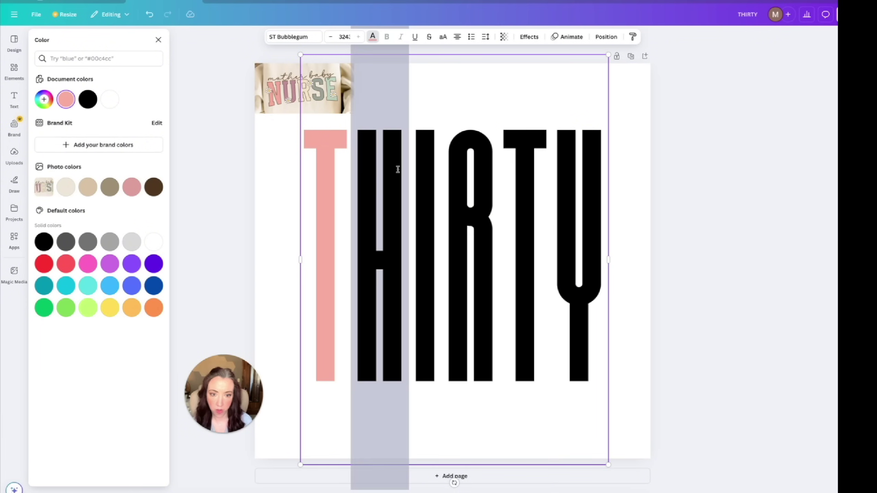
left_click(44, 99)
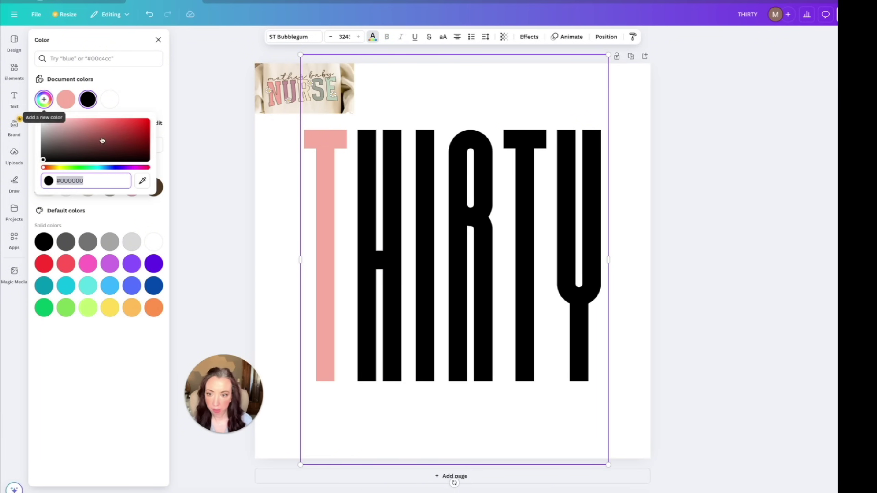
left_click(140, 181)
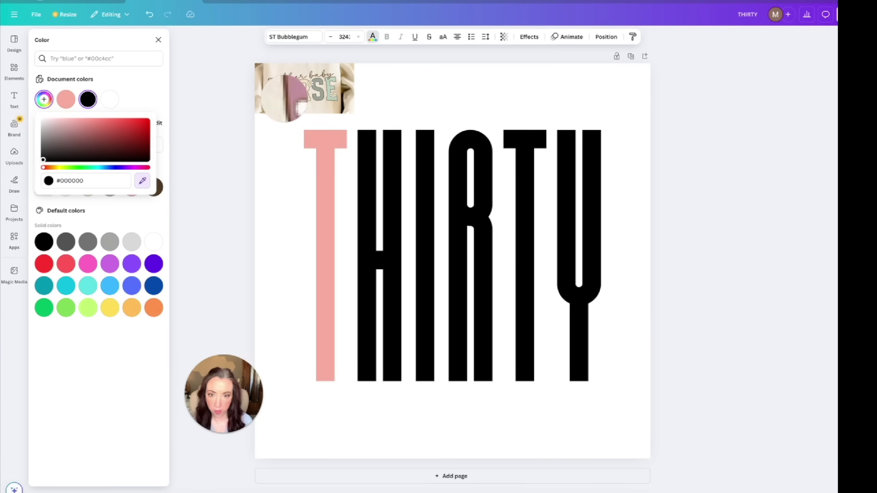
left_click(285, 95)
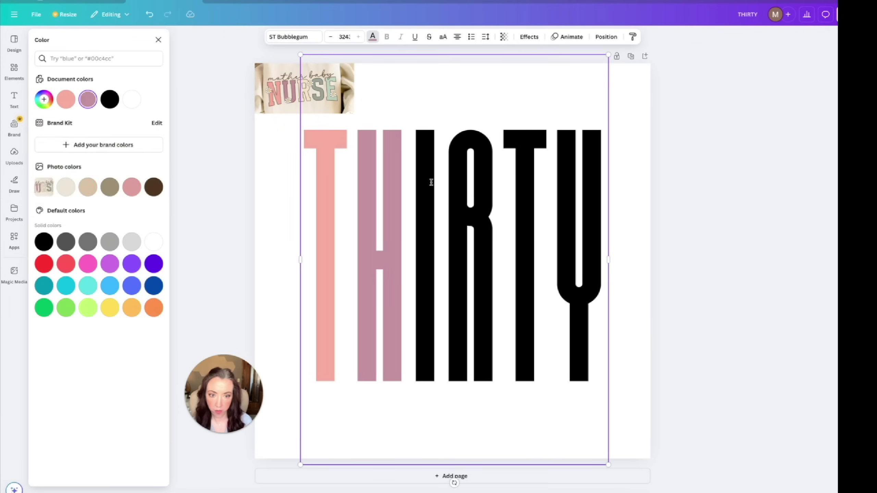
Step: Recolour the remaining letters of THIRTY from the NURSE palette: I cream, R grey-green, second T light green and Y salmon pink
left_click_drag(439, 182, 416, 180)
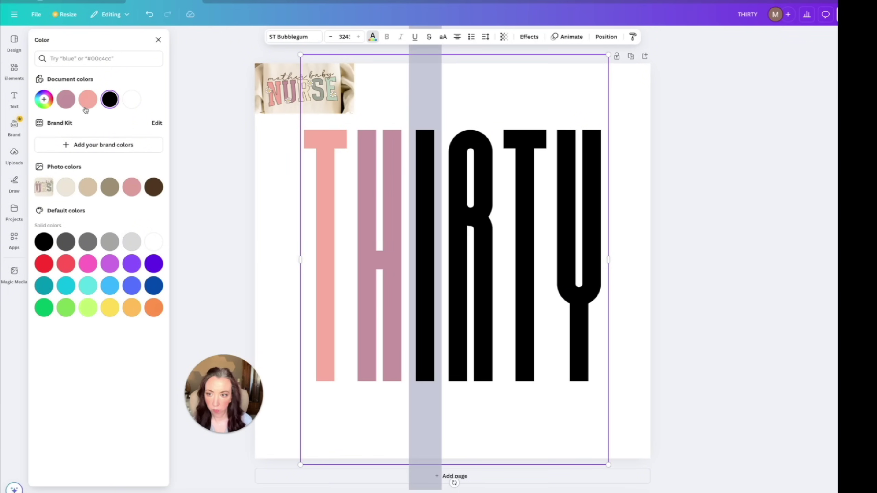
left_click(43, 99)
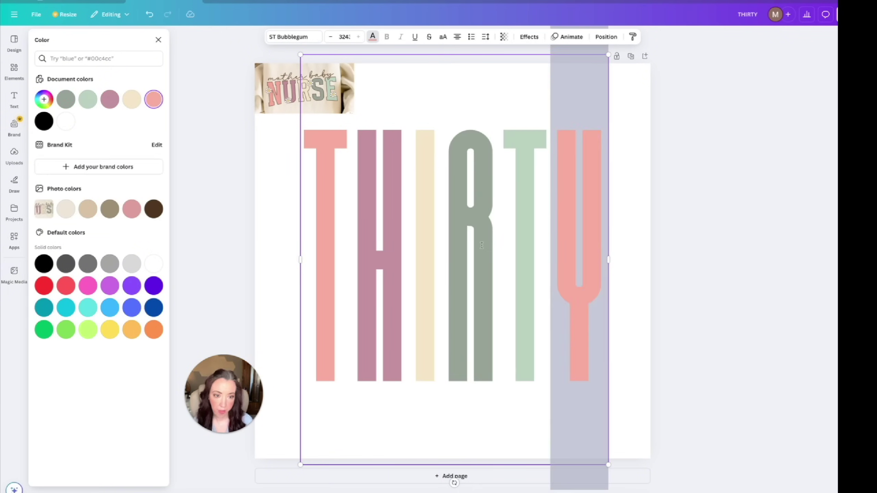
left_click(482, 246)
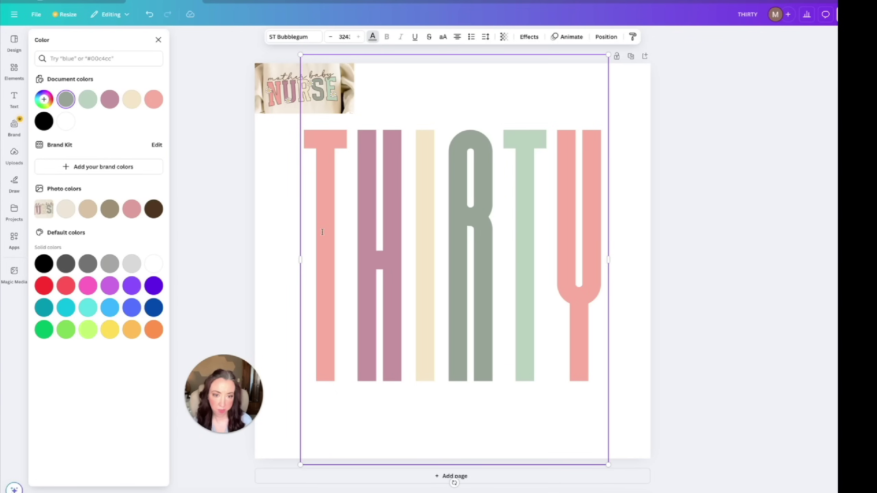
Step: Delete the NURSE reference image from the page
left_click(338, 88)
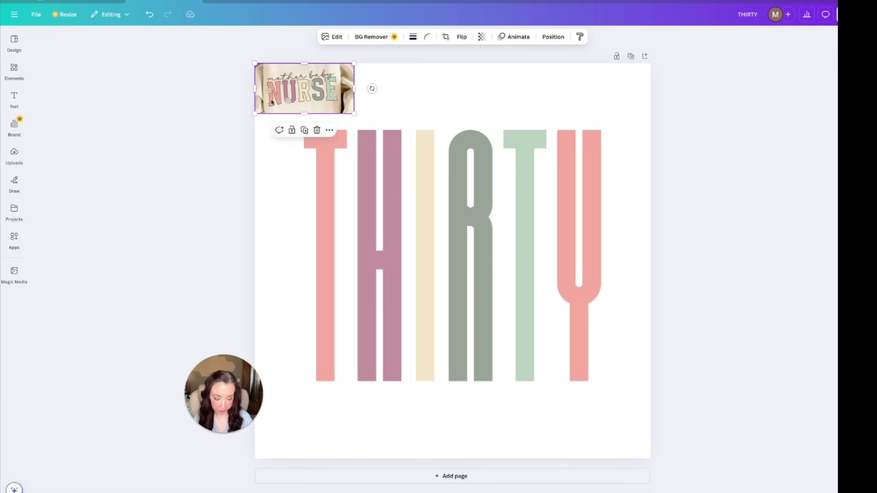
key("Delete")
Step: Change the R of THIRTY to a muted blue and the Y to a brighter pink
left_click(594, 222)
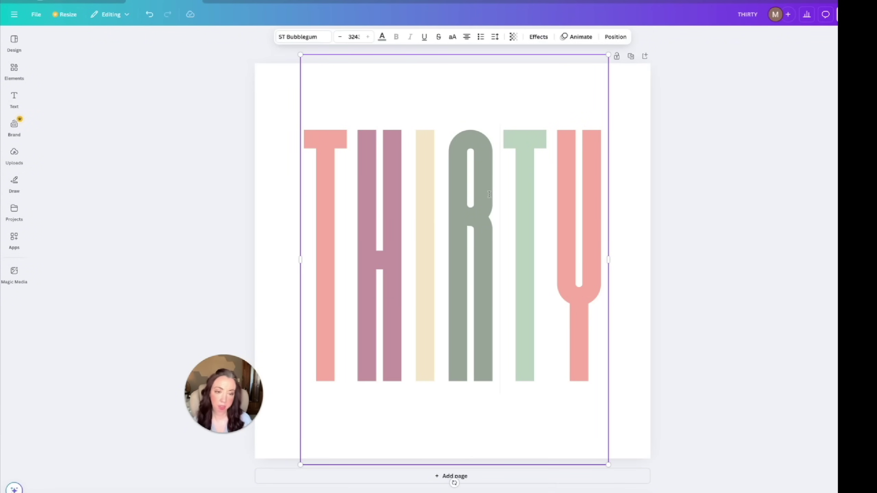
left_click_drag(488, 192, 464, 195)
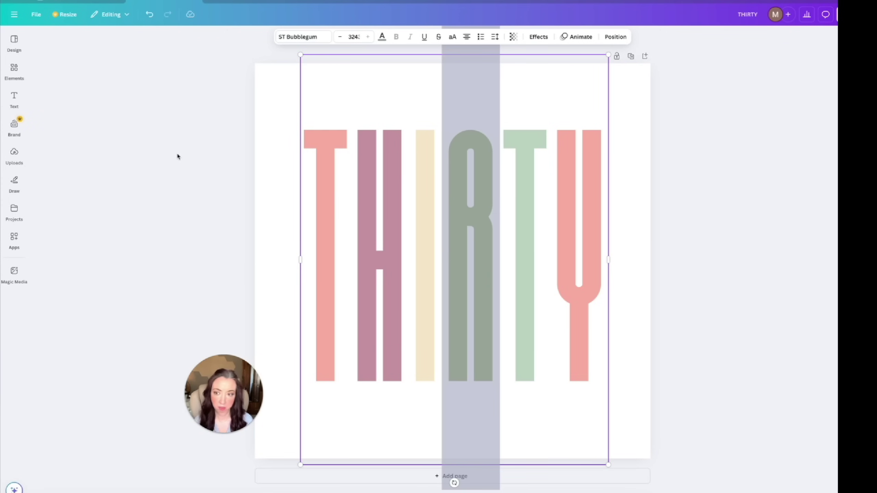
left_click(382, 37)
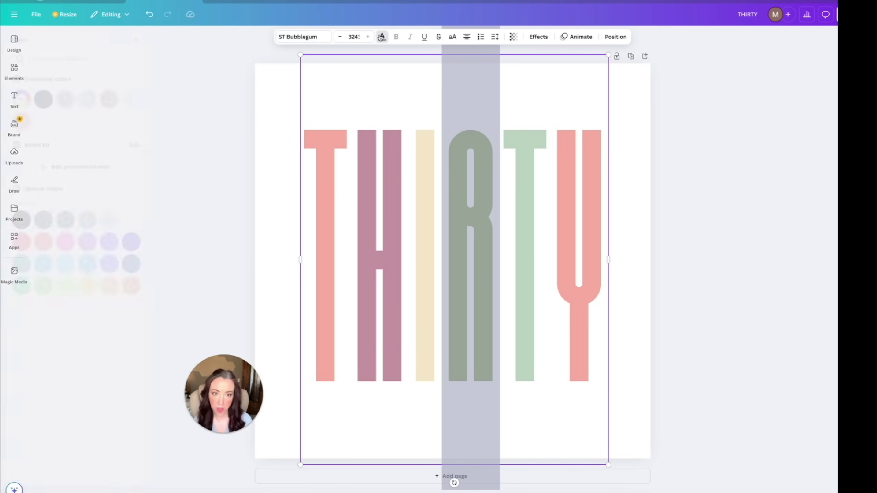
left_click(43, 99)
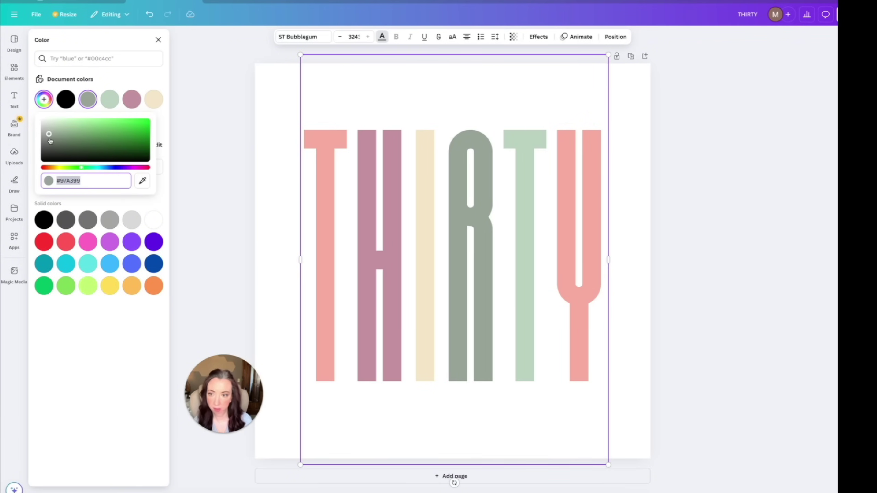
left_click_drag(82, 169, 101, 169)
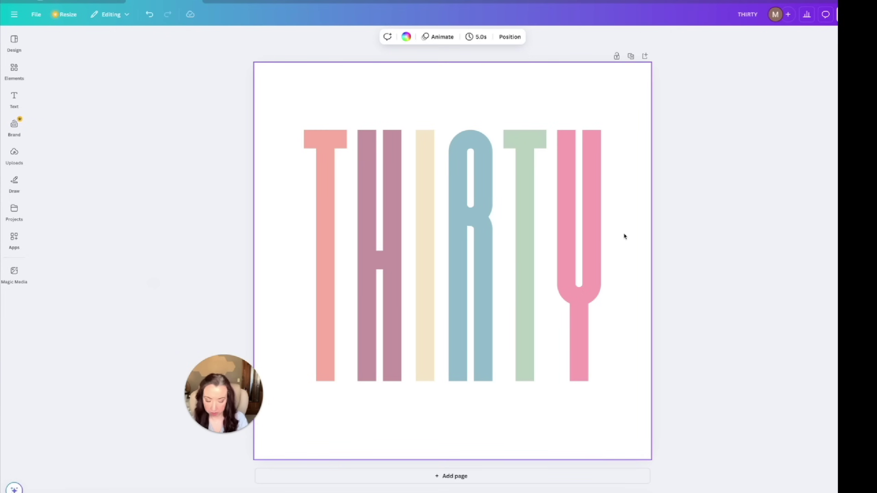
Step: Add a text box over the THIRTY lettering, enlarge it to font size 357 and replace its placeholder with DIRTY
key("t")
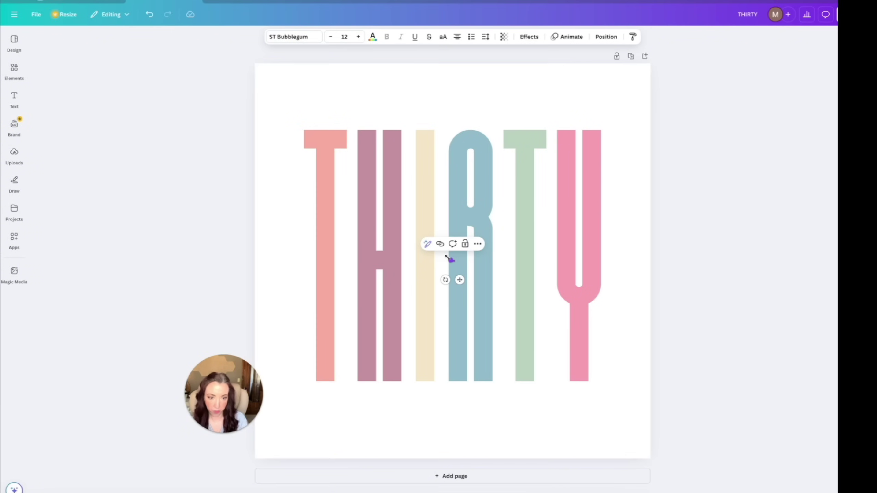
left_click_drag(449, 258, 349, 182)
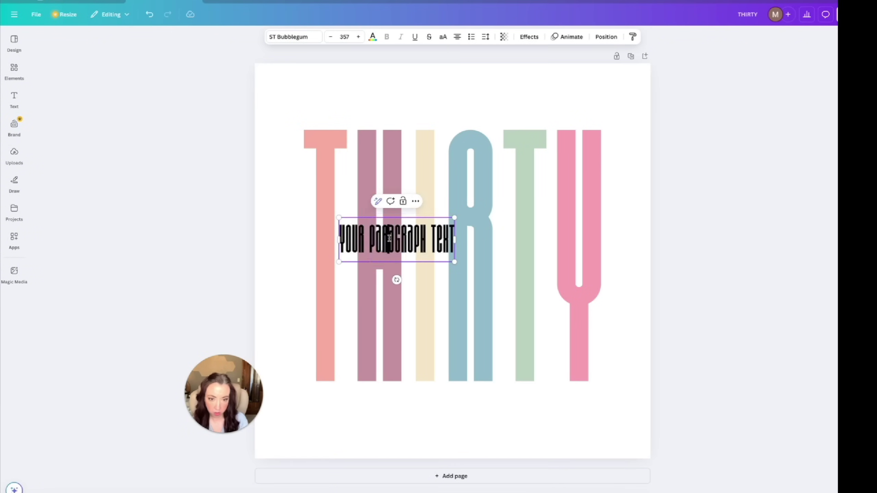
double_click(391, 239)
triple_click(390, 238)
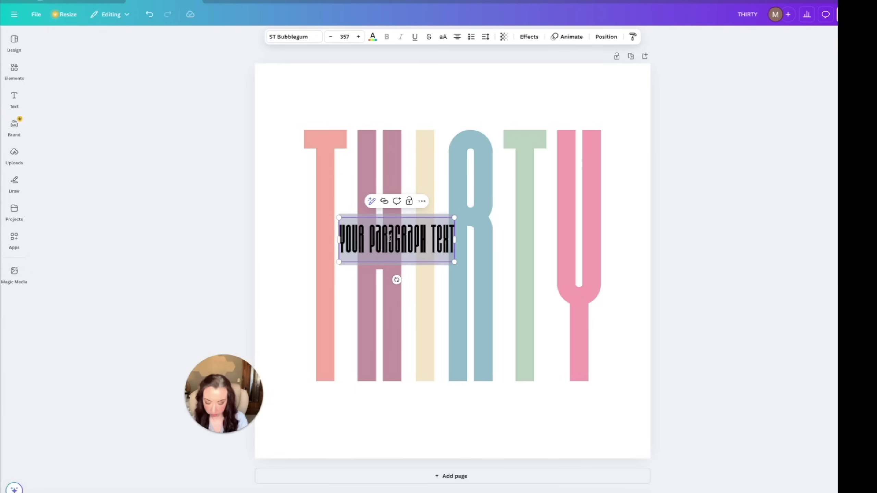
type("DIRTY")
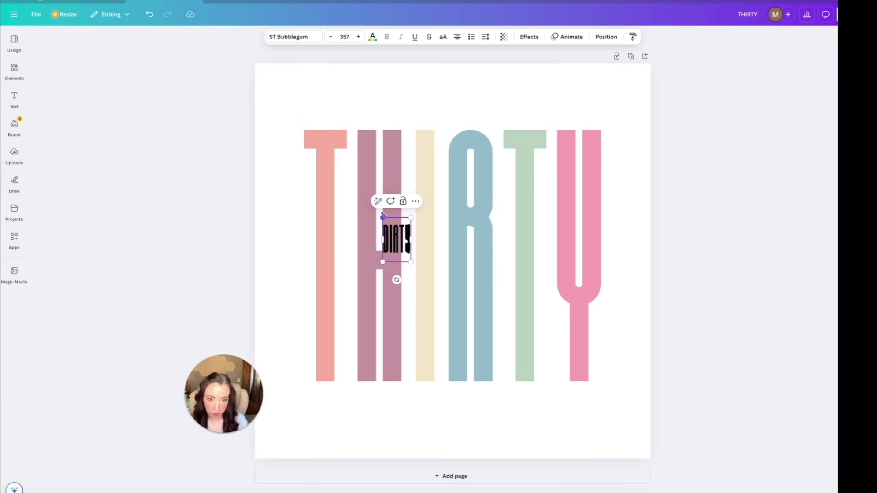
Step: Enlarge the DIRTY text until its box spans from the H to the start of the R of THIRTY
left_click_drag(370, 212, 315, 186)
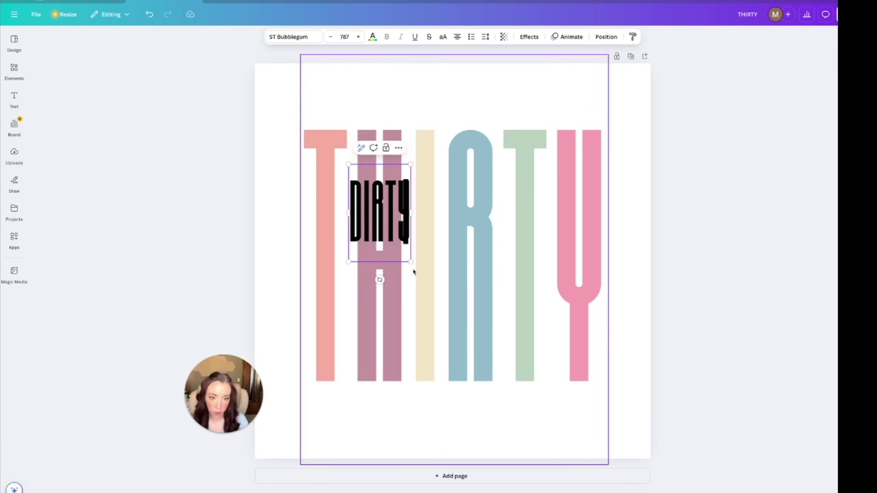
left_click_drag(410, 257, 454, 328)
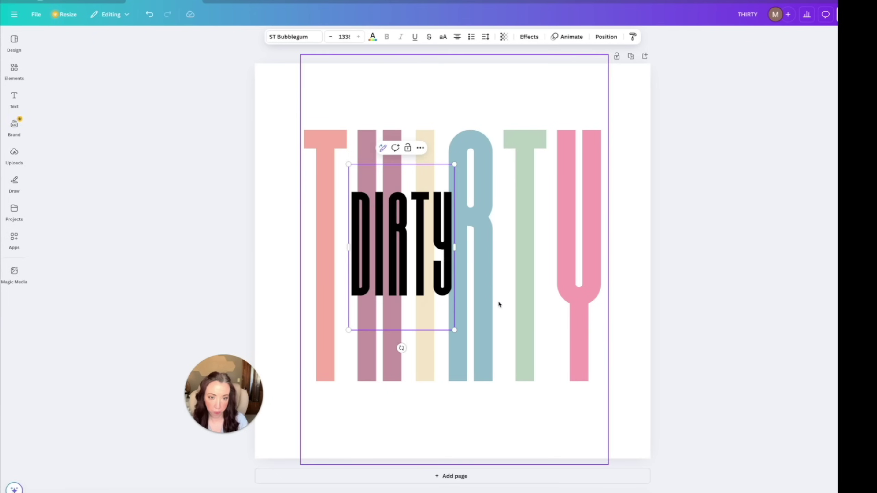
left_click(641, 318)
left_click(446, 245)
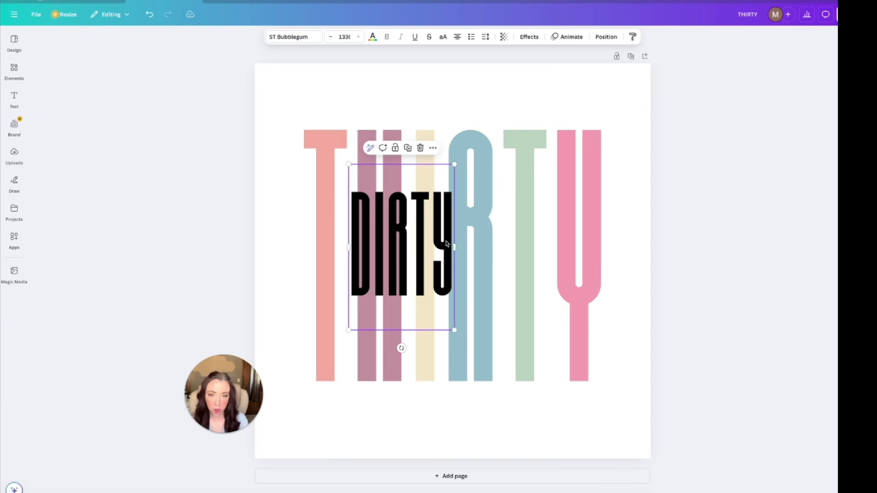
Step: Apply the Leckerli One font from the Handwriting category to the DIRTY text and resize it to 911 on a single line
left_click(303, 37)
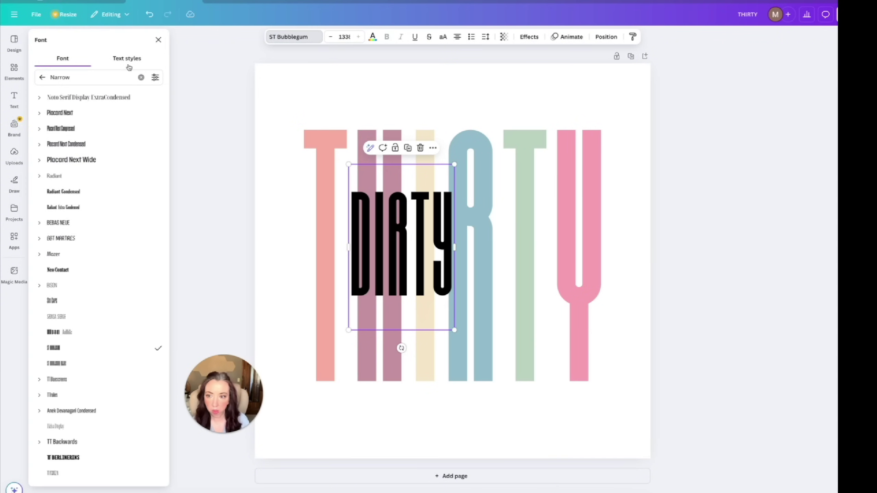
left_click(42, 78)
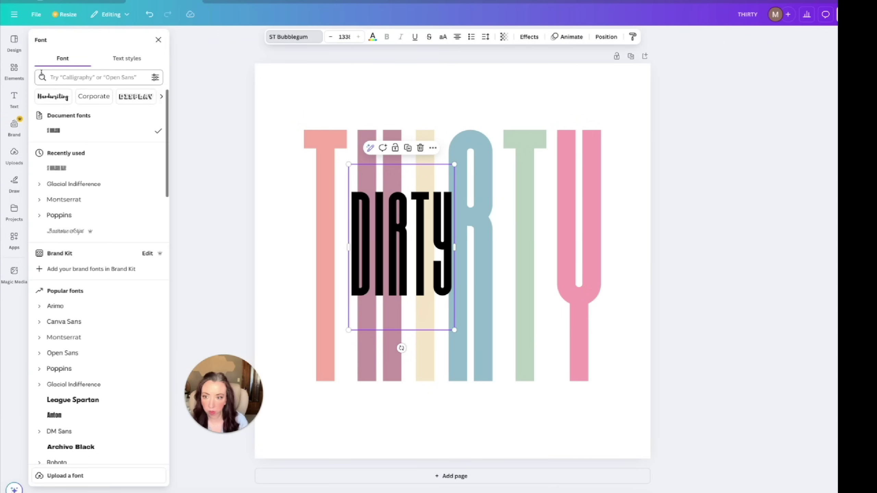
left_click(48, 97)
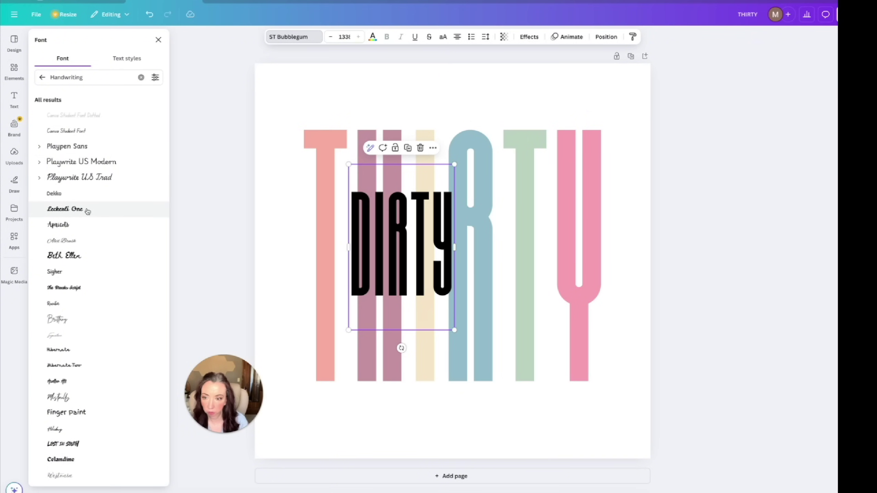
left_click(66, 209)
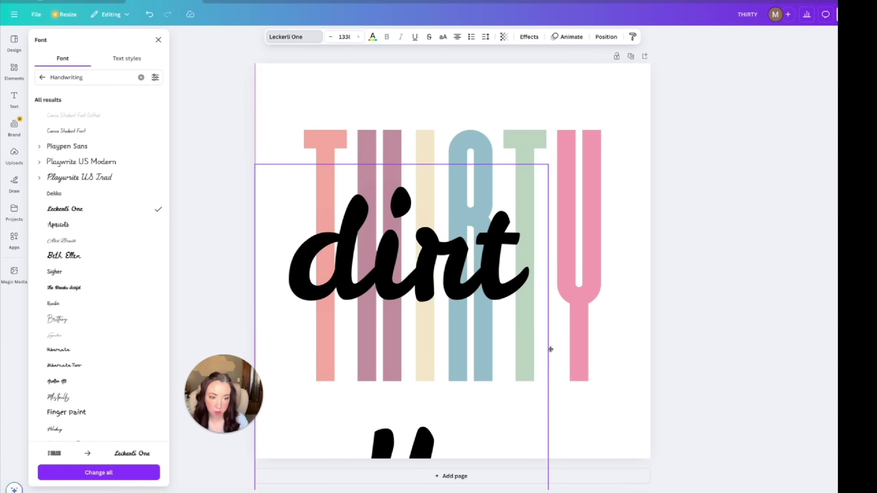
left_click_drag(548, 348, 540, 273)
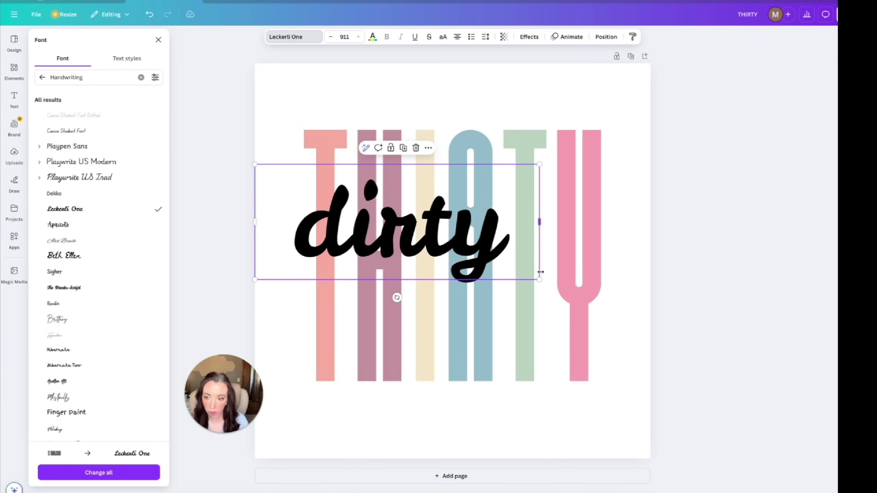
Step: Try the Rumba and Palm Club handwriting fonts on the dirty text
left_click(81, 279)
scroll(81, 280, "down", 3)
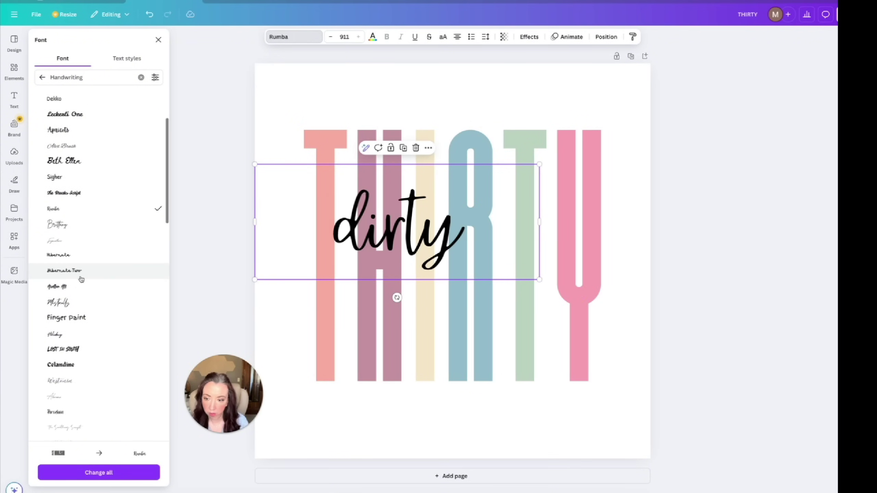
scroll(82, 279, "down", 5)
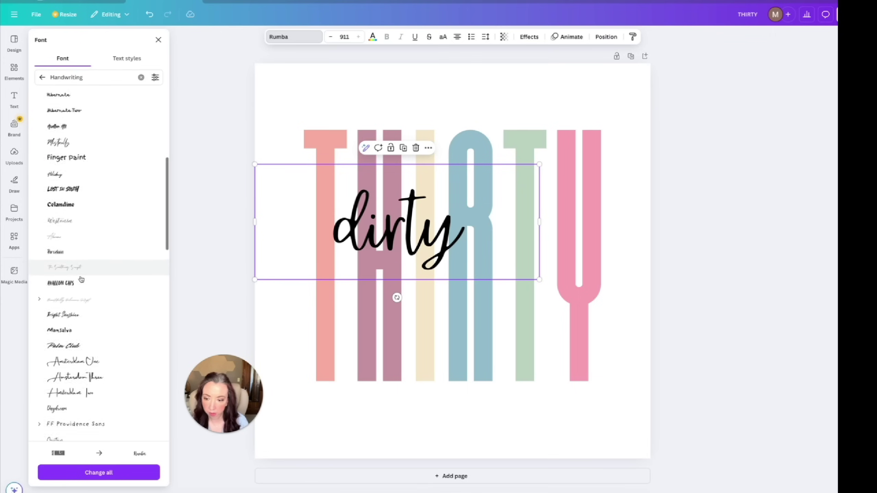
scroll(82, 279, "down", 2)
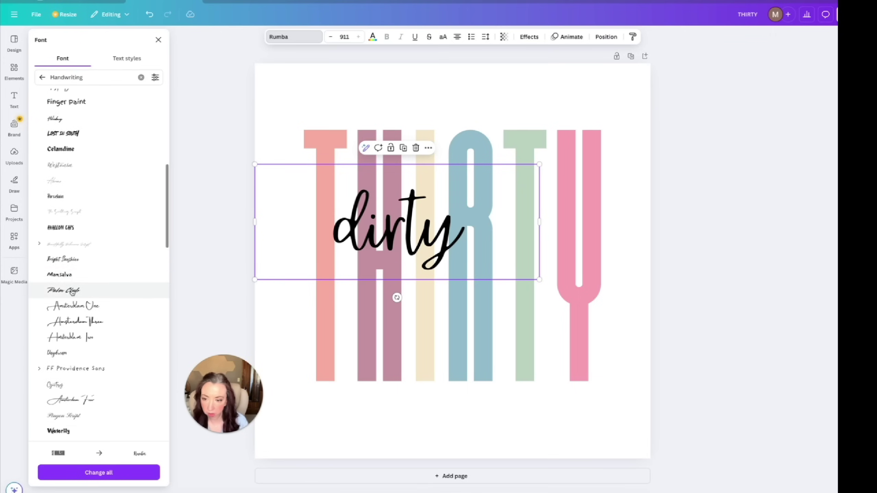
left_click(72, 292)
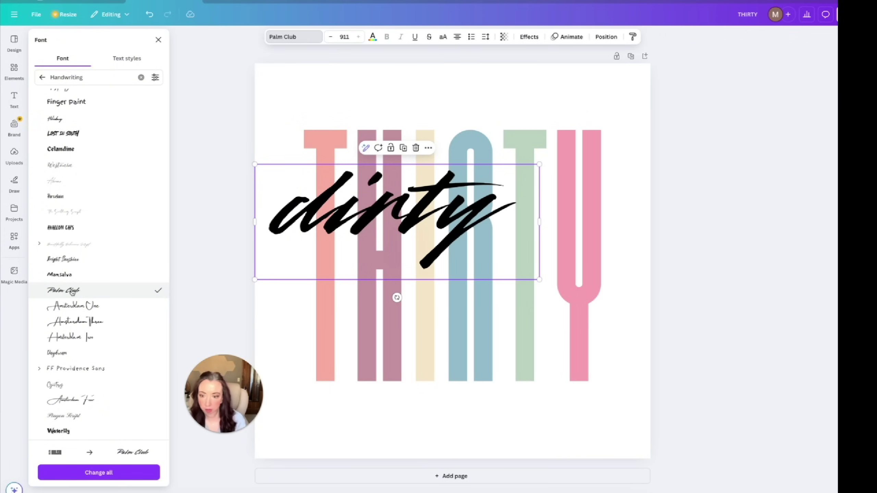
Step: Apply the Halimum font to the dirty text, widen its box to fit one line and scale it to size 693
scroll(72, 291, "down", 2)
scroll(72, 291, "down", 5)
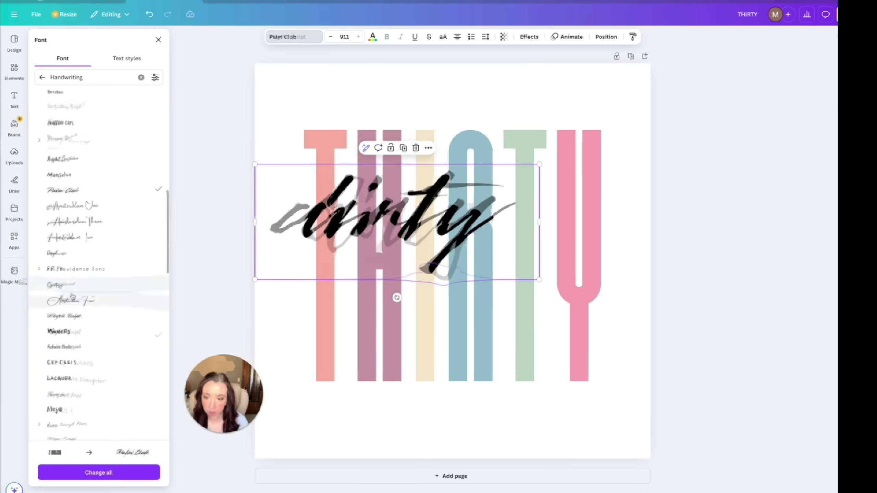
left_click(63, 307)
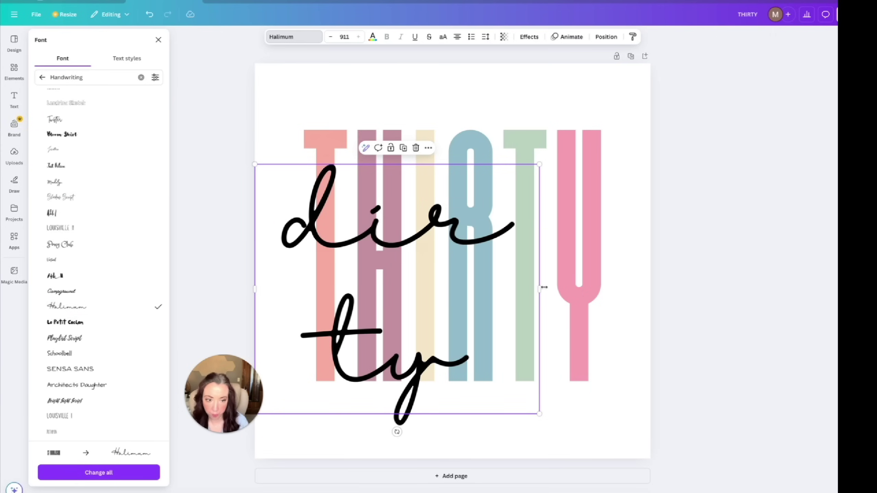
left_click_drag(540, 289, 668, 259)
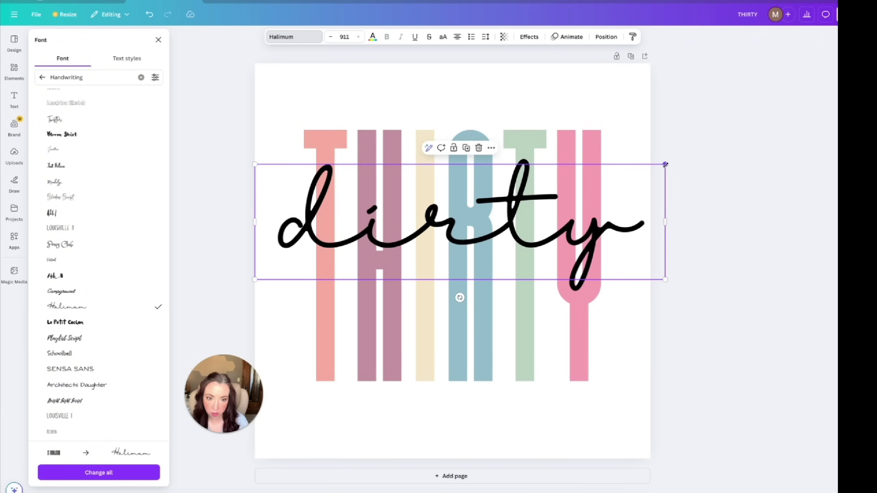
left_click_drag(665, 164, 567, 192)
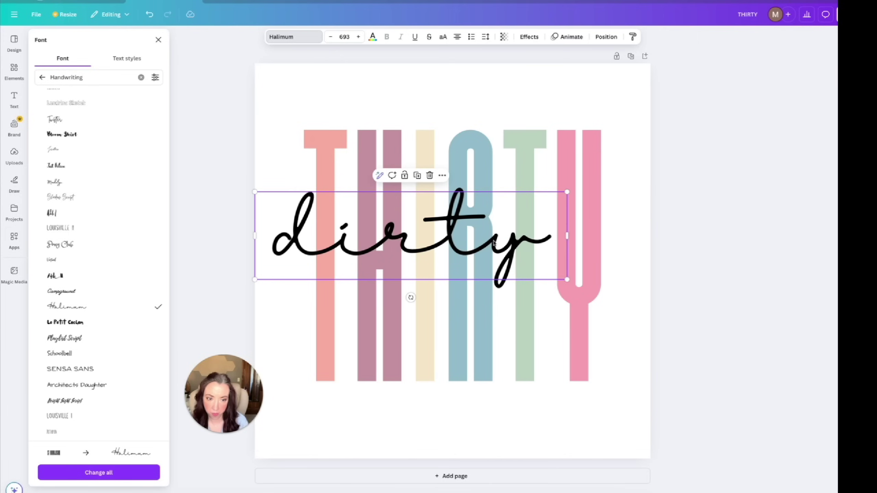
Step: Move the dirty text across the middle of THIRTY and centre both texts horizontally on the page
left_click_drag(494, 243, 540, 256)
left_click(603, 37)
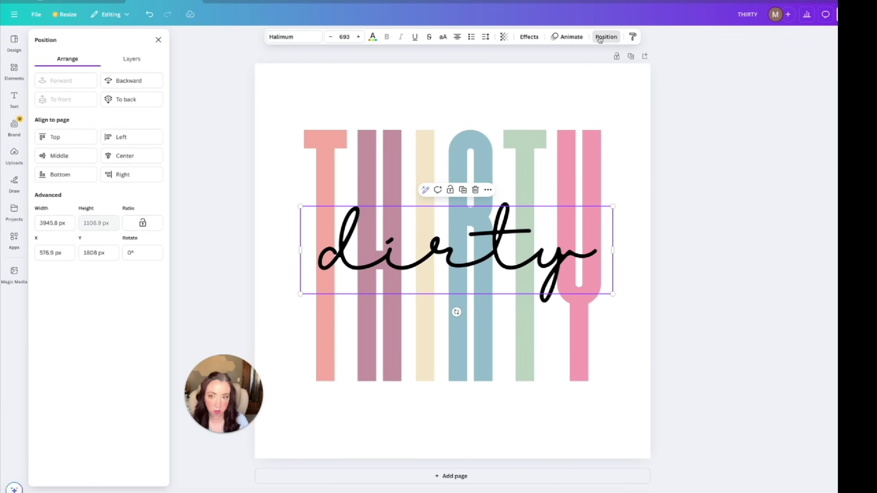
left_click(119, 157)
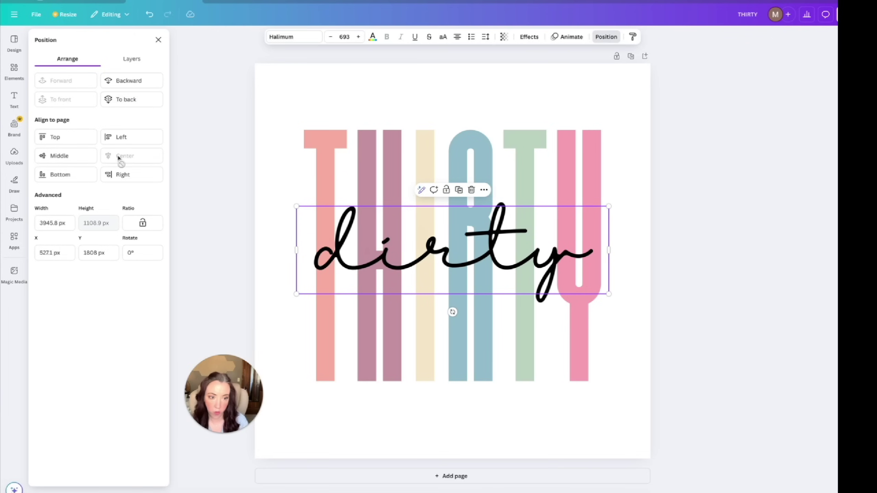
left_click(358, 167)
left_click(128, 155)
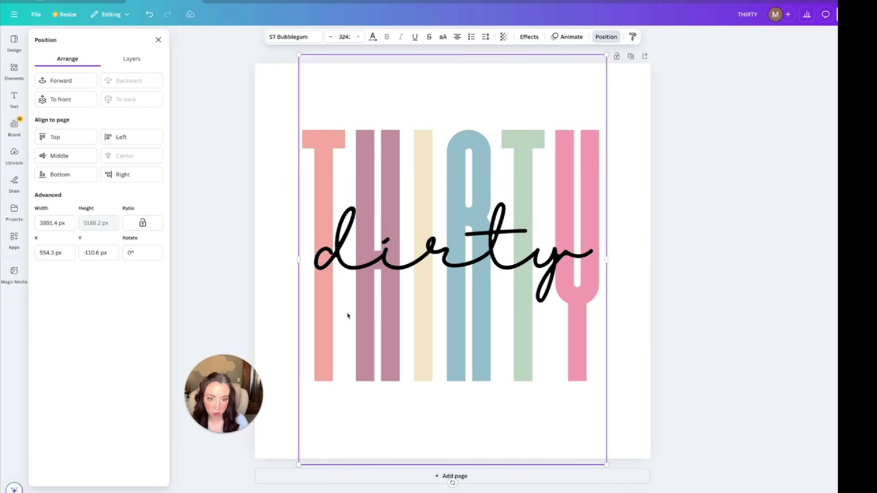
Step: Shrink the dirty text to size 655 and centre it horizontally on the page again
left_click(307, 242)
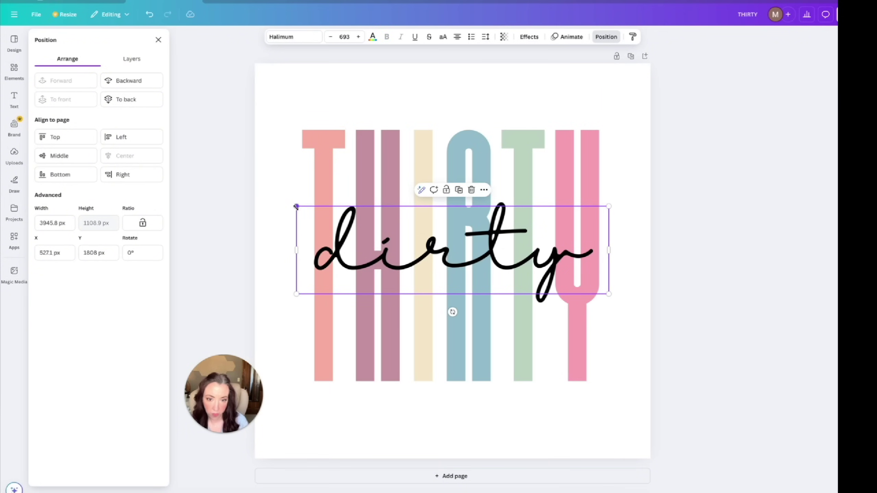
left_click_drag(296, 206, 314, 212)
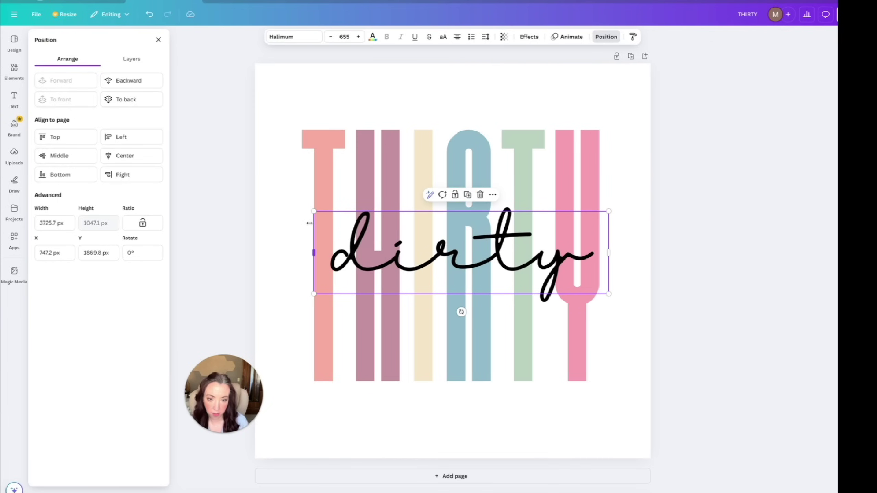
left_click(138, 156)
Step: Set the page background to the light grey default solid colour
left_click(268, 98)
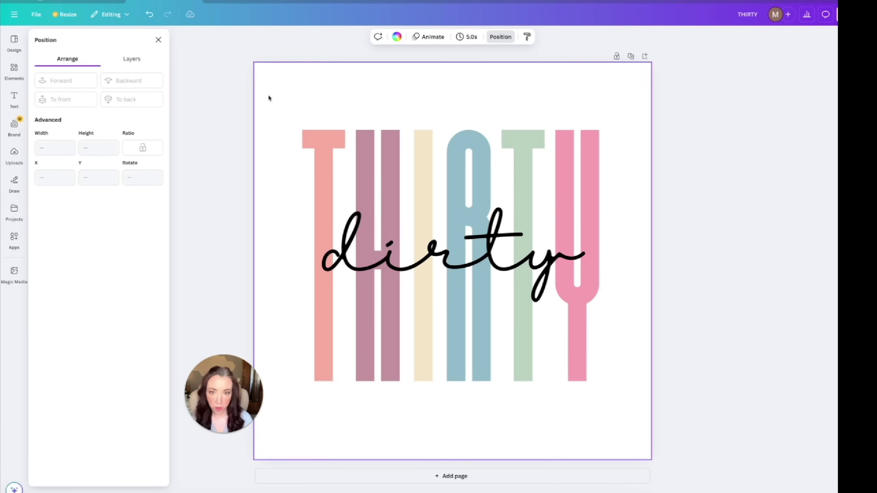
left_click(397, 37)
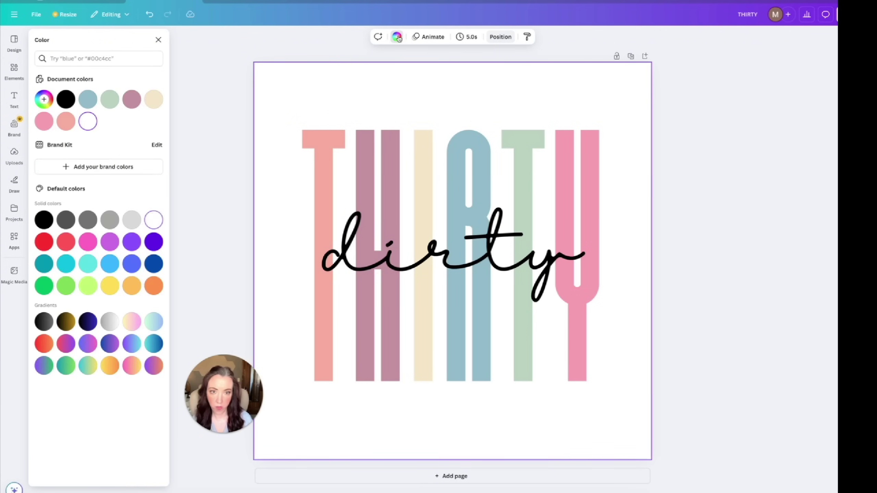
left_click(132, 220)
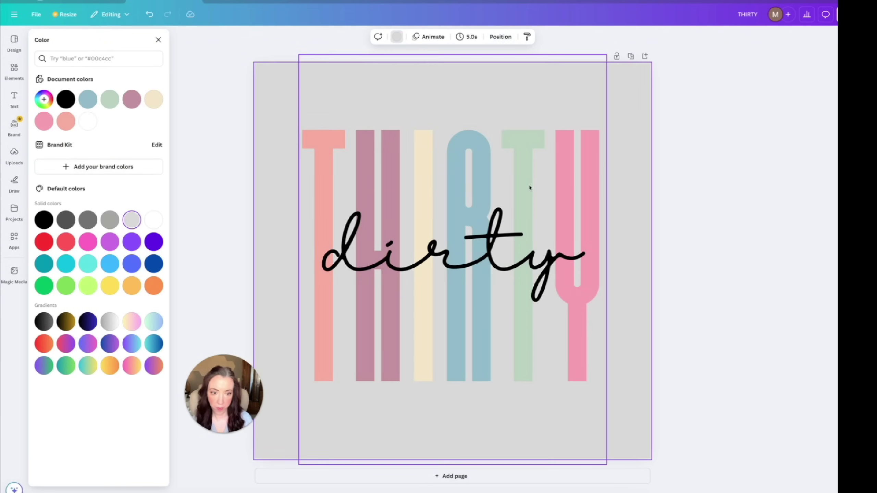
Step: Add a white outline effect with thickness 2 to the THIRTY lettering
left_click(536, 135)
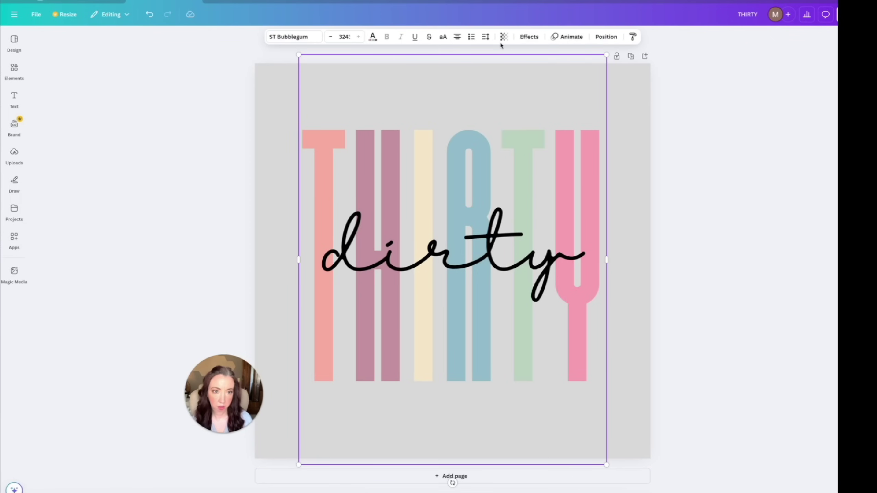
left_click(529, 37)
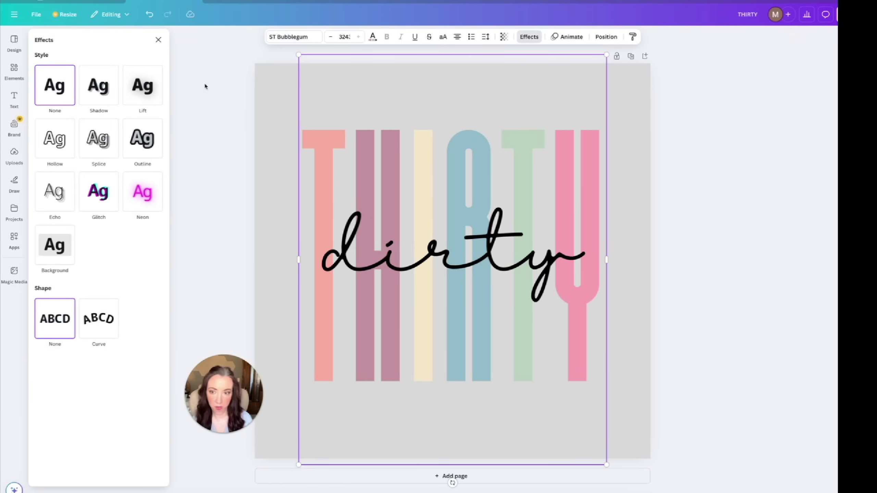
left_click(130, 146)
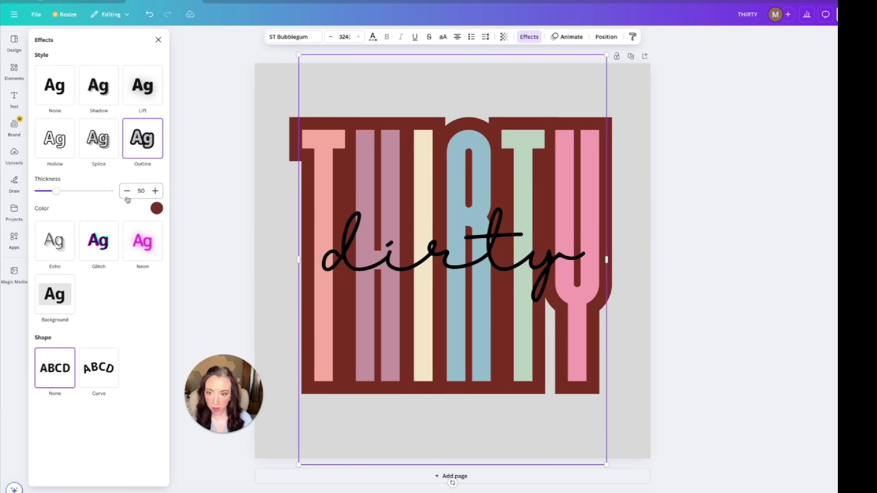
left_click_drag(52, 192, 39, 192)
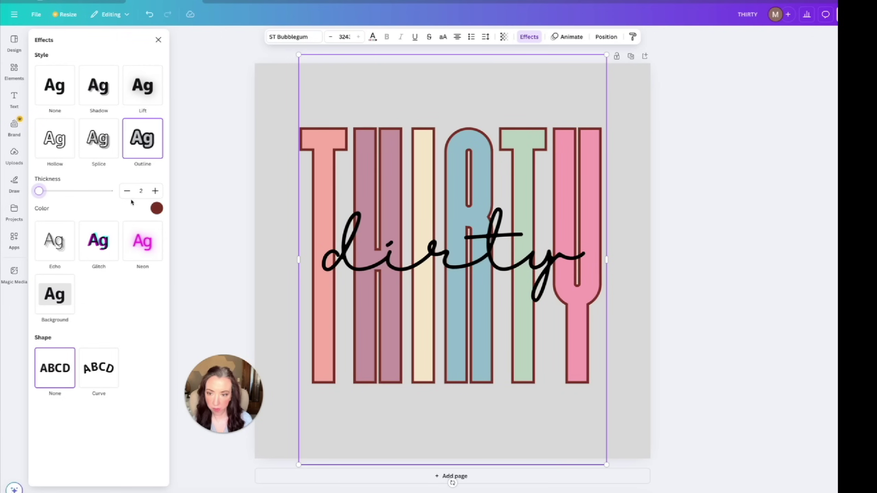
left_click(157, 208)
left_click(149, 336)
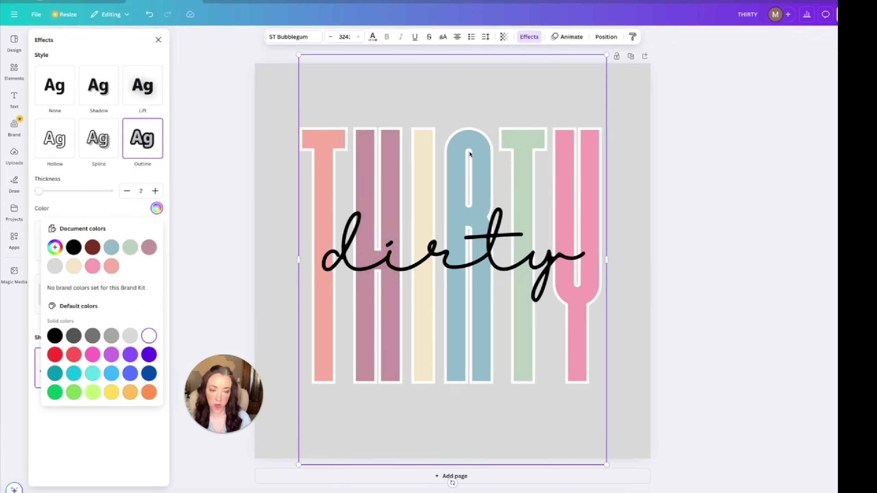
Step: Add a white outline effect with thickness 37 to the dirty text
left_click(493, 250)
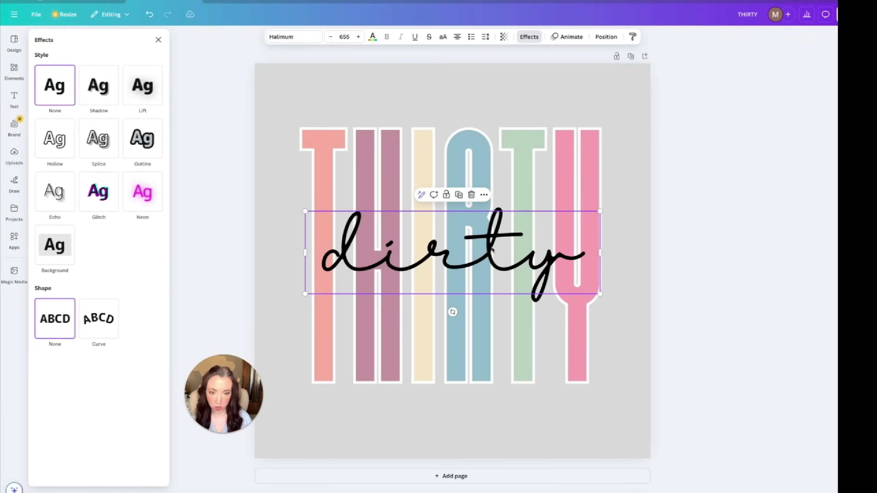
left_click(138, 145)
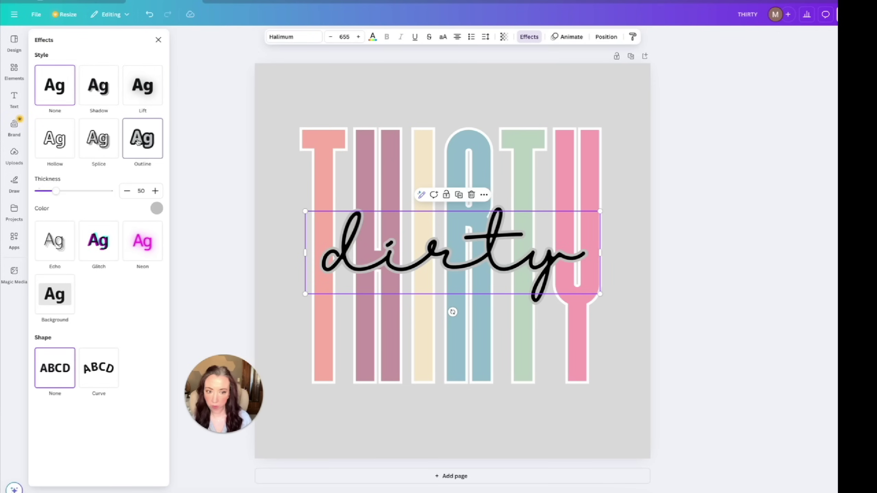
left_click(157, 209)
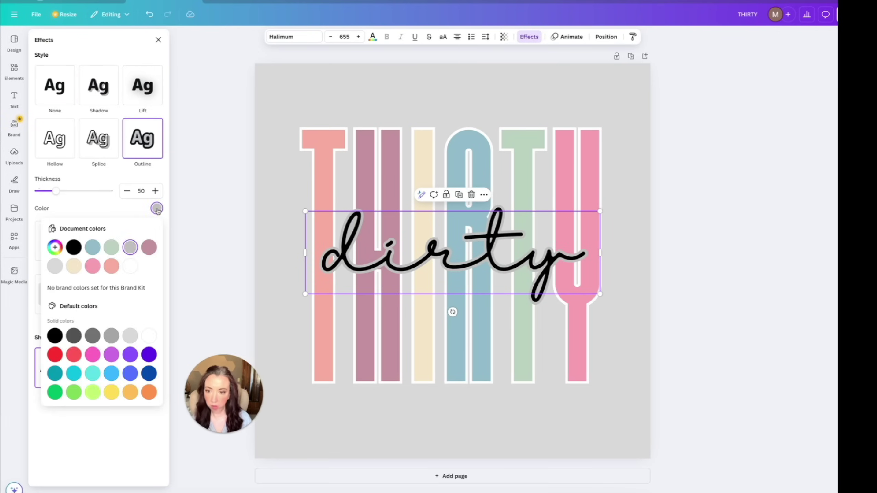
left_click(130, 266)
mouse_move(51, 192)
left_mouse_down()
mouse_move(41, 192)
mouse_move(51, 192)
left_mouse_up()
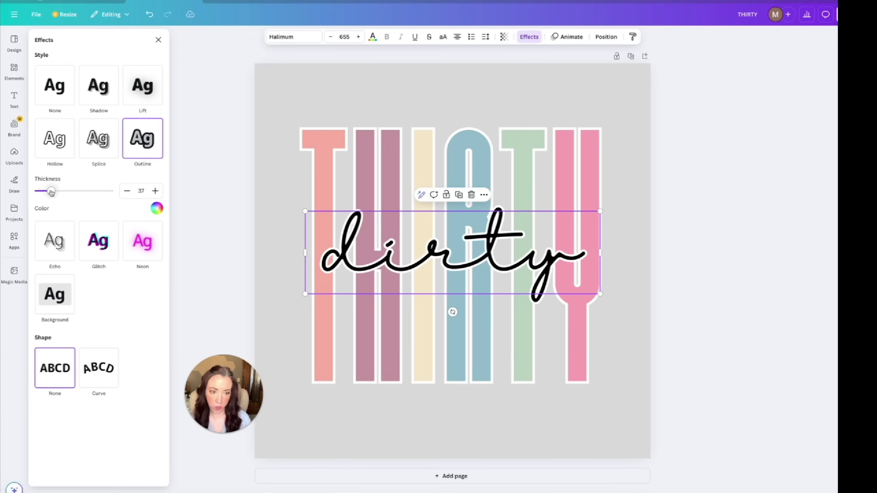
left_click(276, 234)
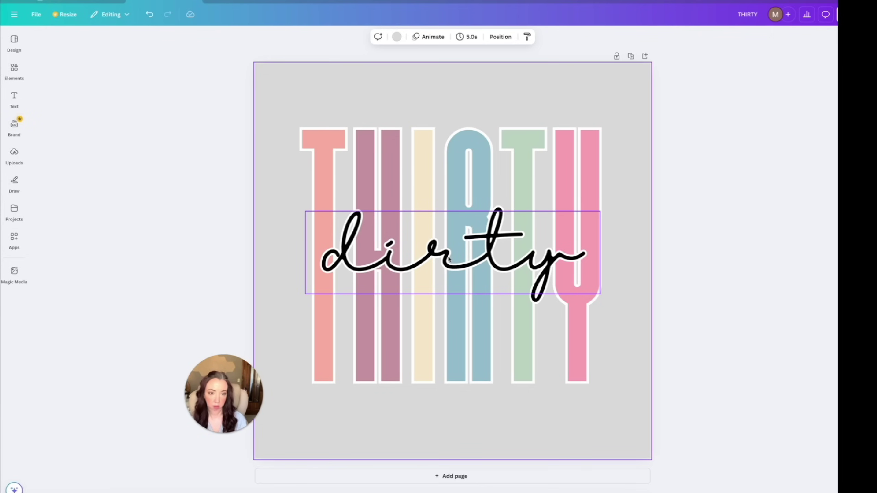
Step: Duplicate the page and recolour the whole THIRTY lettering on the copy black
left_click(652, 218)
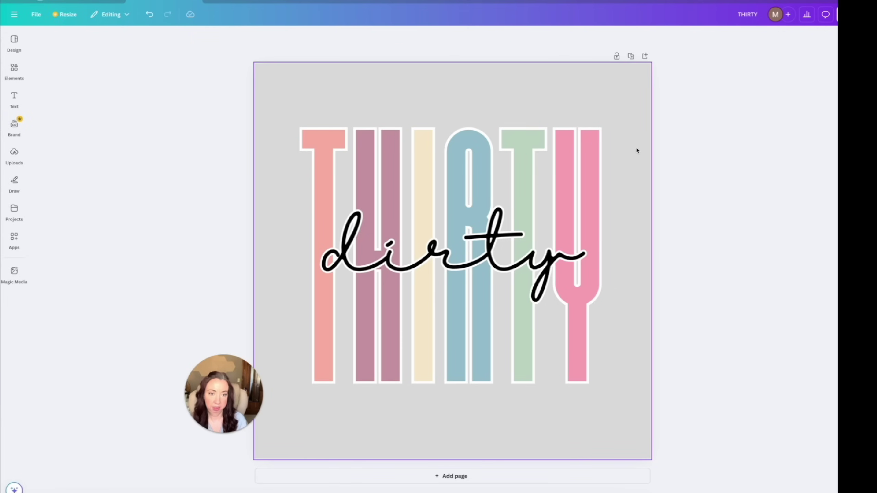
left_click(631, 56)
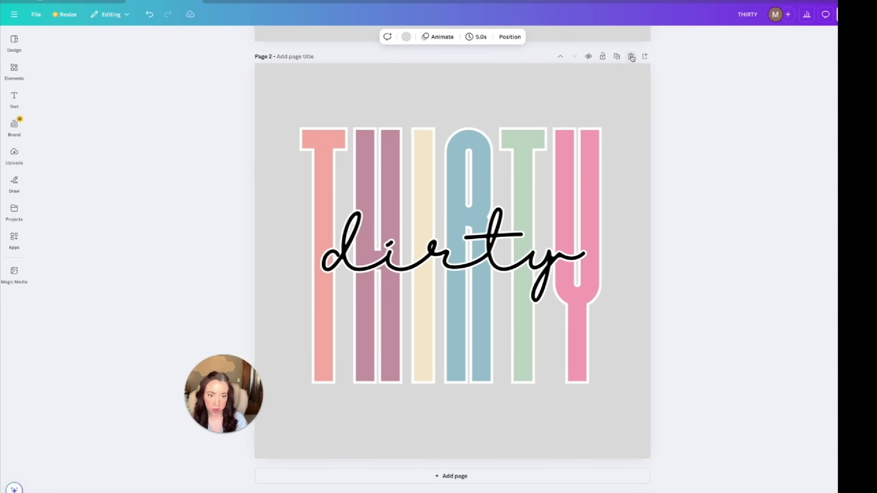
left_click(588, 158)
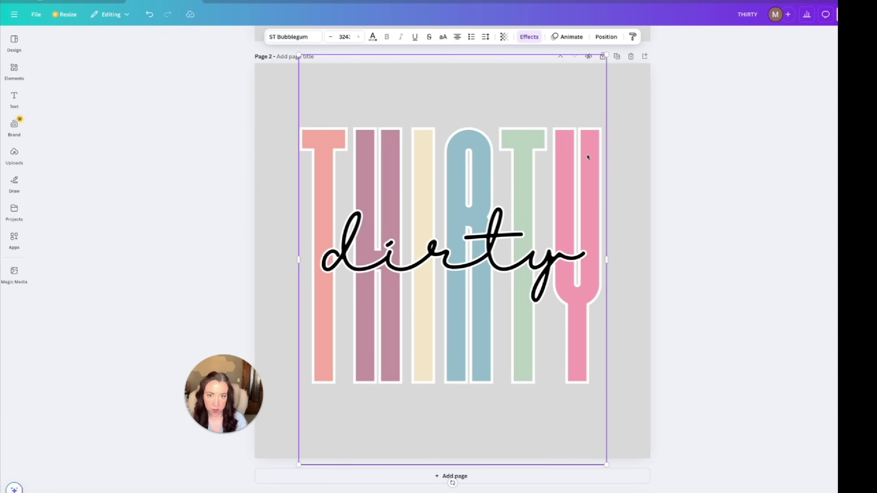
left_click(372, 36)
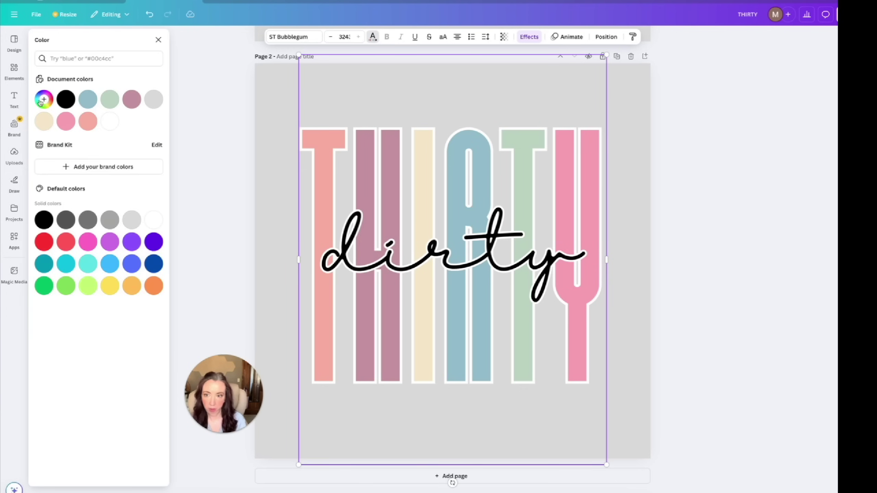
left_click(65, 99)
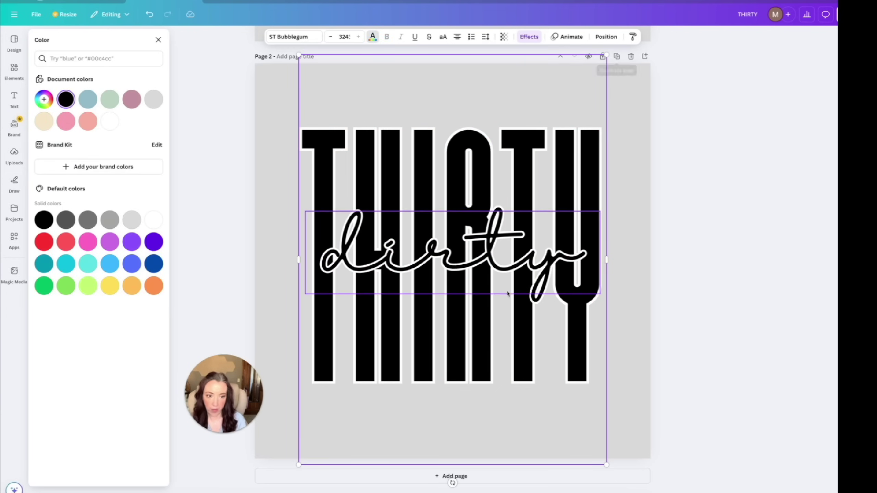
Step: Recolour the dirty text on page 2 sage green #A4B48A and shrink it slightly to font size 637
left_click(476, 260)
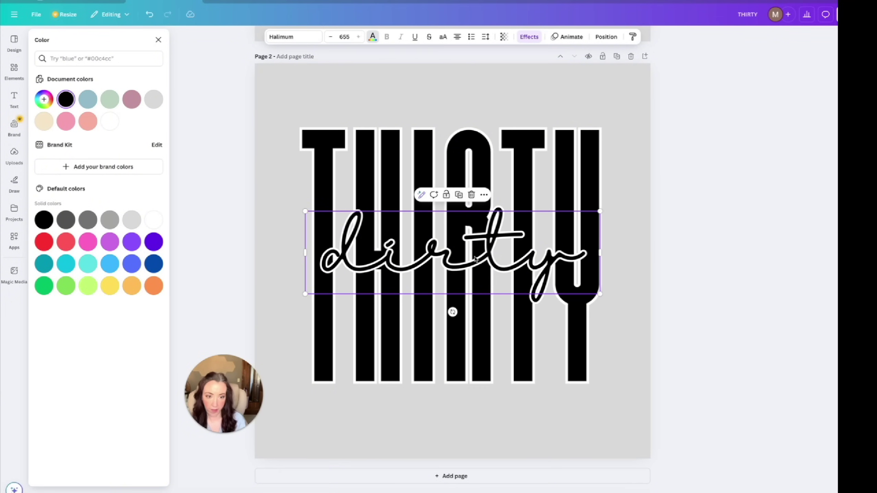
left_click(272, 243)
left_click(376, 243)
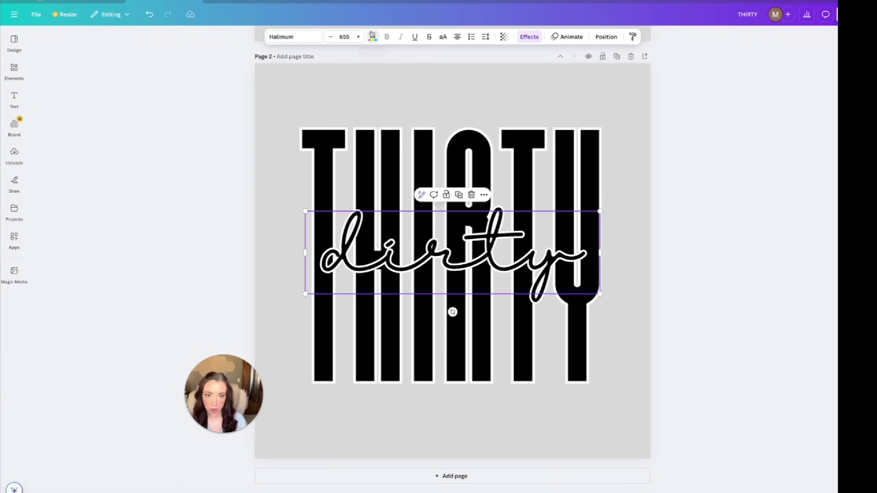
left_click(372, 36)
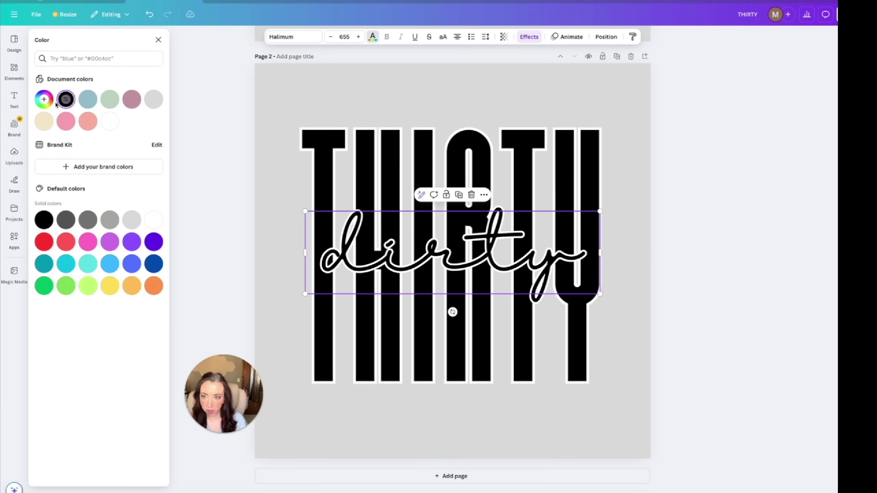
left_click(44, 99)
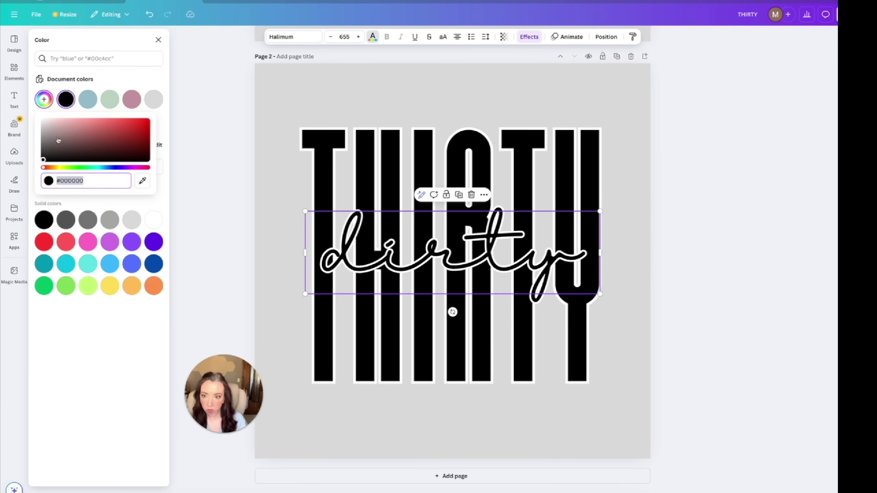
left_click(80, 168)
left_click_drag(81, 170, 68, 170)
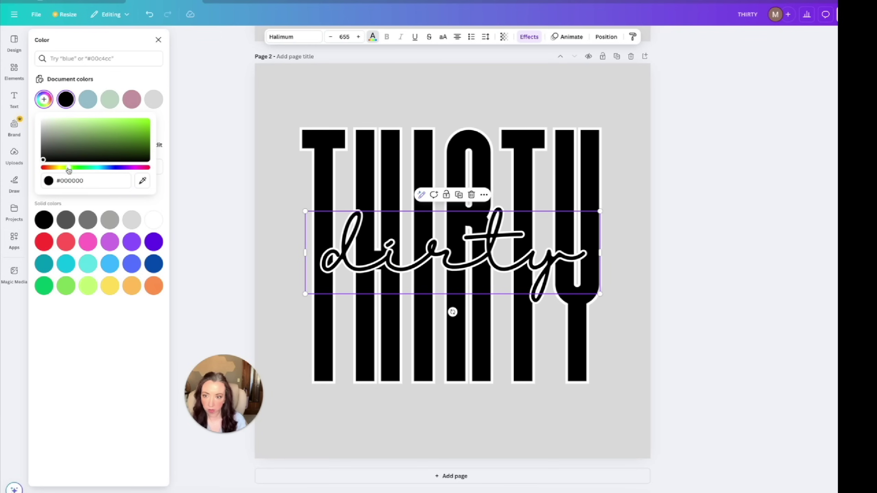
left_click_drag(65, 136, 68, 131)
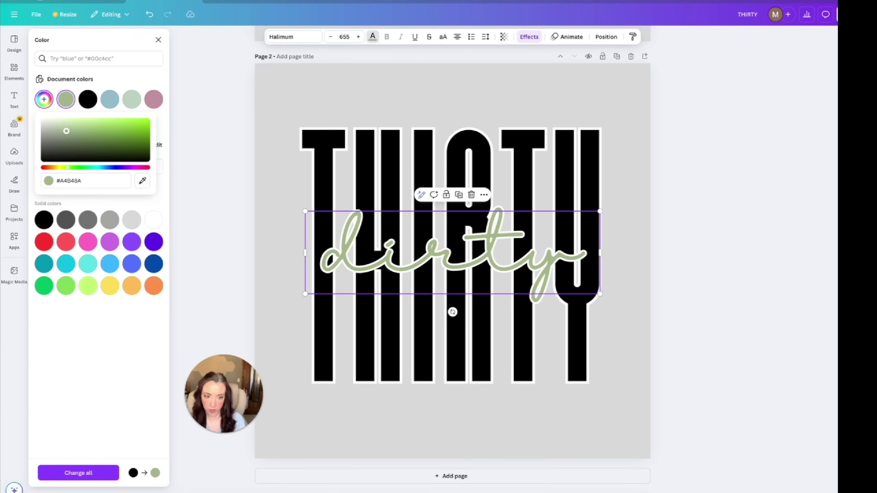
left_click(634, 282)
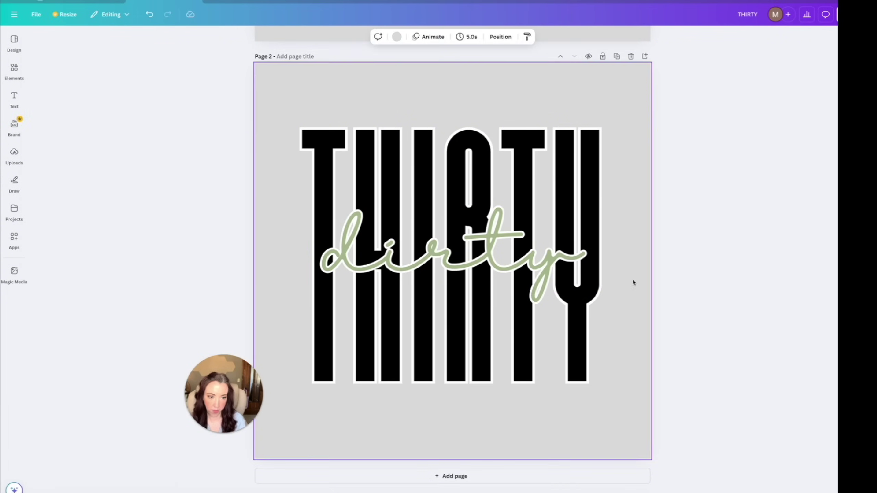
left_click(584, 252)
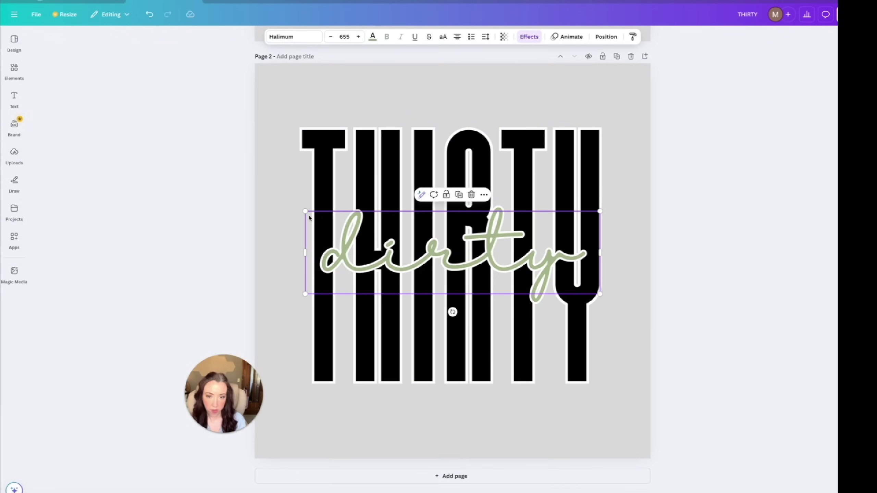
left_click_drag(306, 212, 309, 213)
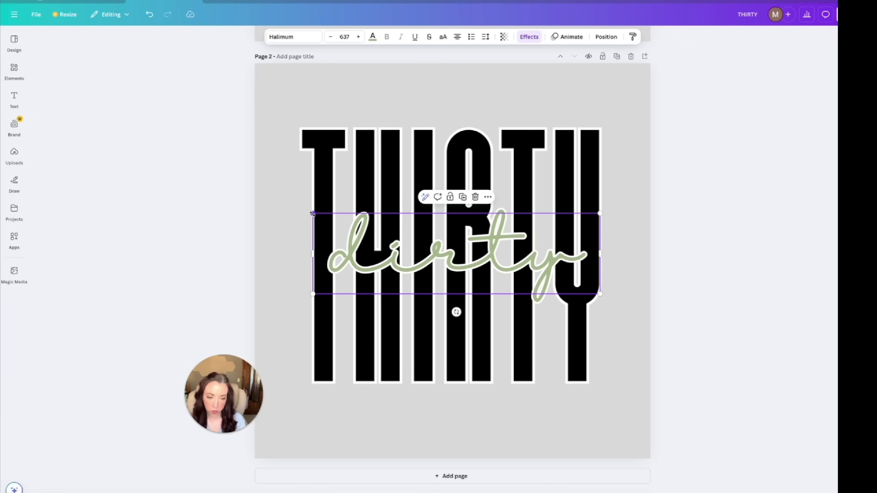
Step: Search the graphics elements for "dirty martini", add the line-drawn martini glass with a bow, and colour it white
left_click(606, 37)
left_click(14, 71)
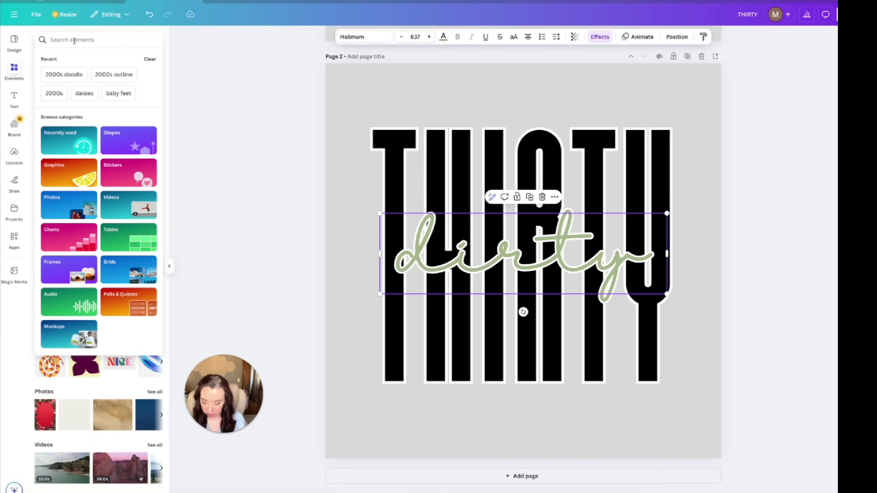
left_click(74, 39)
type("dirty martini")
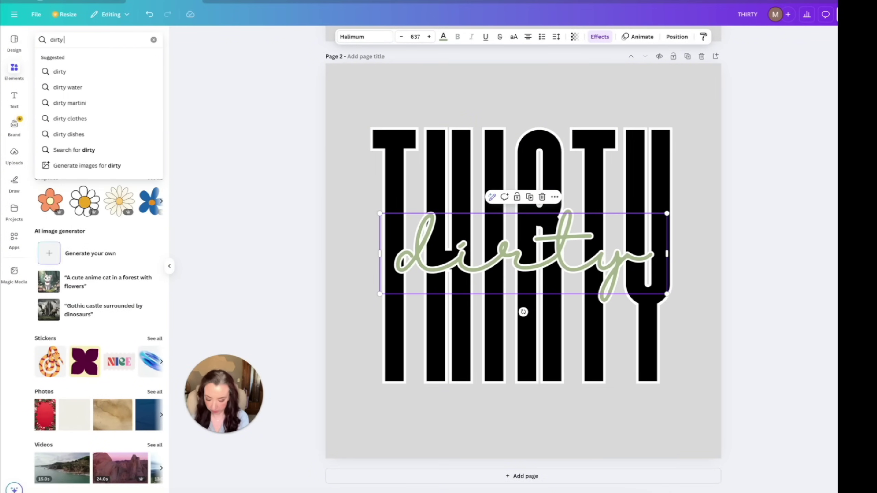
key("Return")
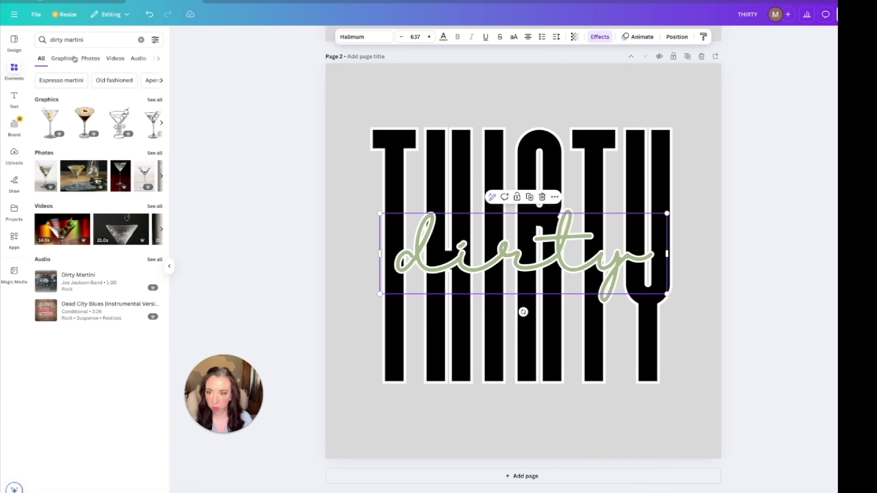
left_click(154, 100)
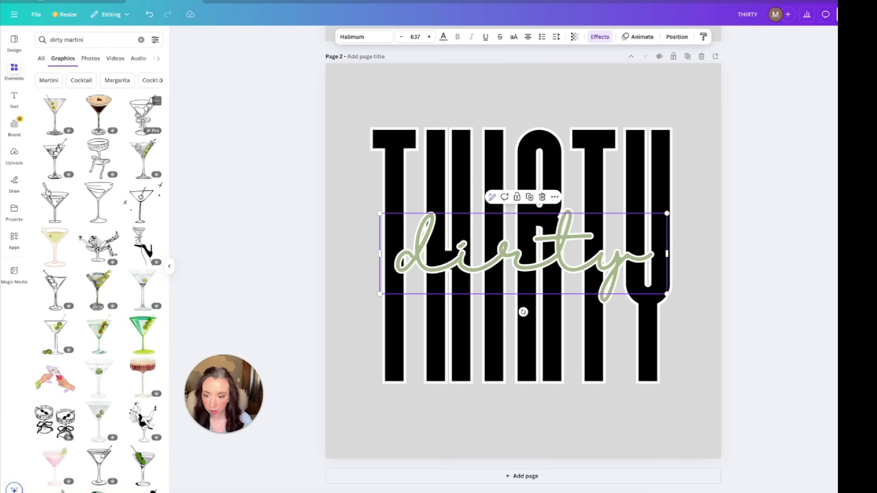
left_click(143, 115)
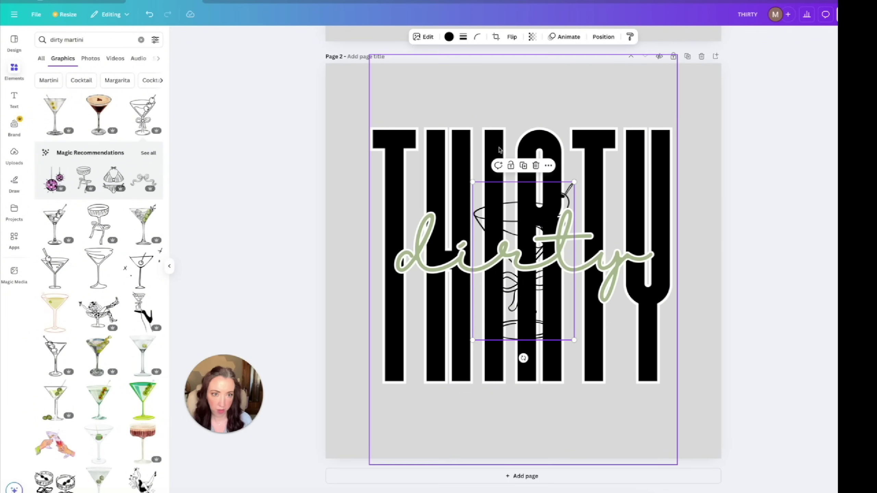
left_click(448, 36)
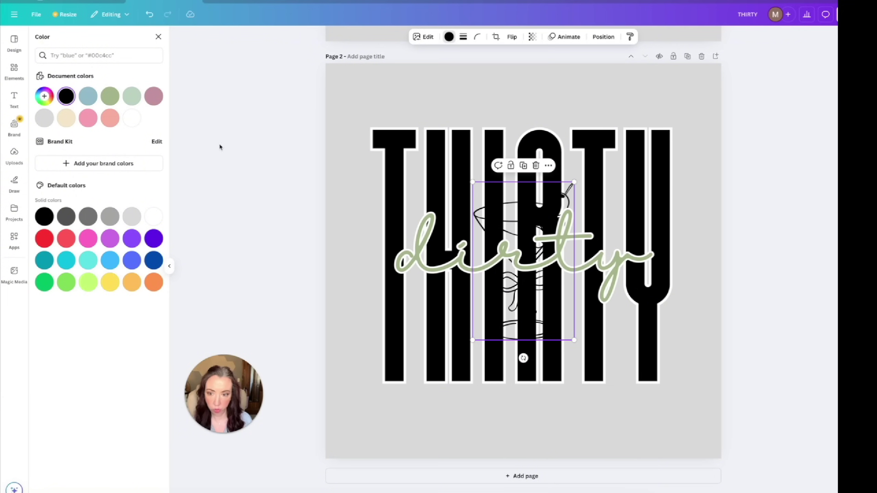
left_click(156, 214)
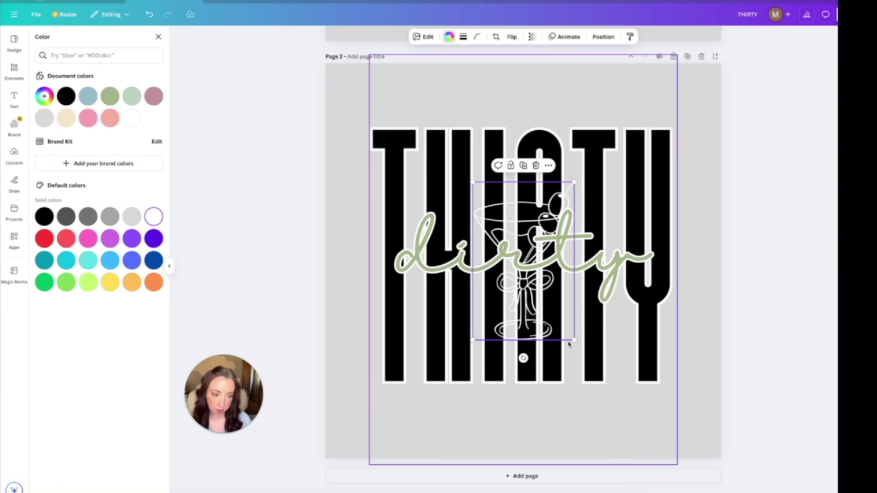
Step: Shrink the martini glass and place it beside the Y, then resize the dirty text to font size 545
left_click_drag(574, 339, 507, 235)
left_click_drag(490, 203, 600, 233)
left_click(619, 259)
left_click_drag(545, 273, 546, 259)
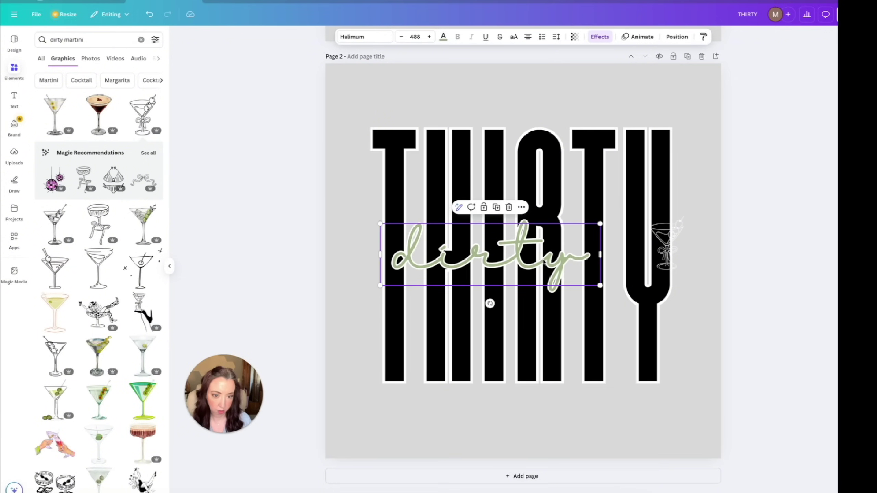
left_click_drag(604, 223, 641, 236)
Step: Move the martini glass onto the Y at the end of the dirty text, enlarge it and tilt it slightly counterclockwise
left_click(655, 233)
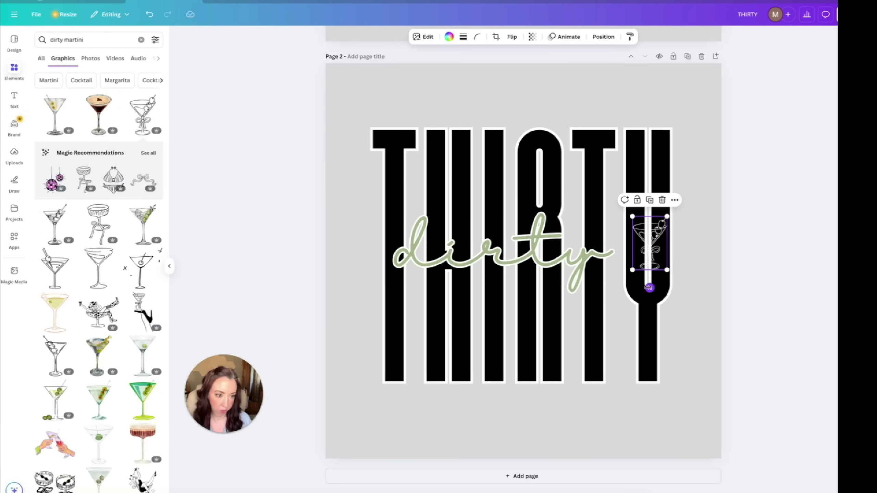
left_click_drag(651, 288, 625, 302)
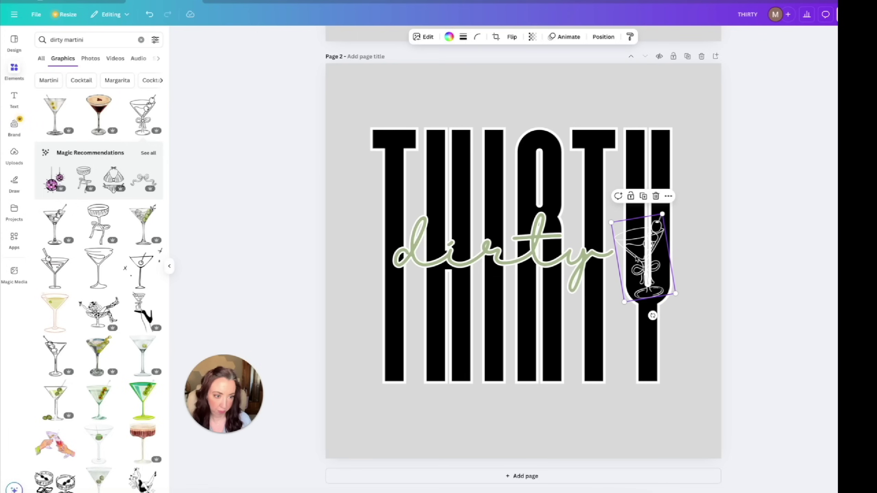
left_click_drag(637, 260, 635, 247)
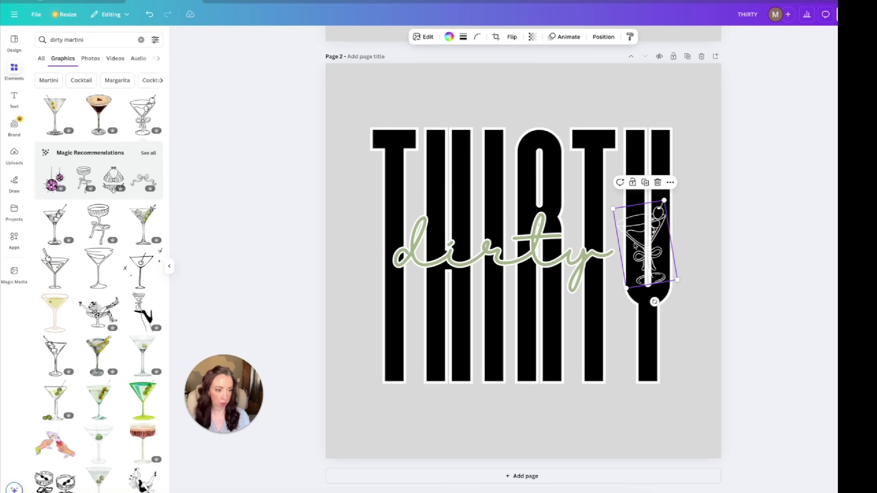
Step: Remove the outline effect from the black THIRTY lettering on page 2
left_click(629, 141)
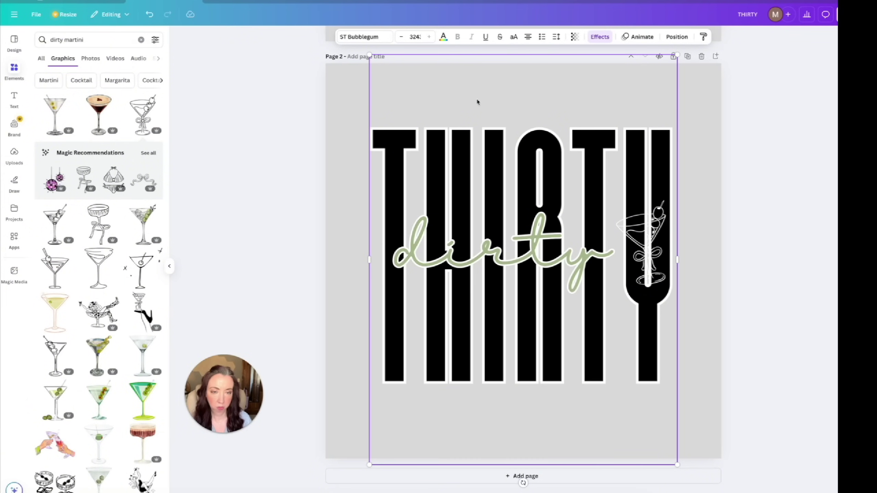
left_click(600, 37)
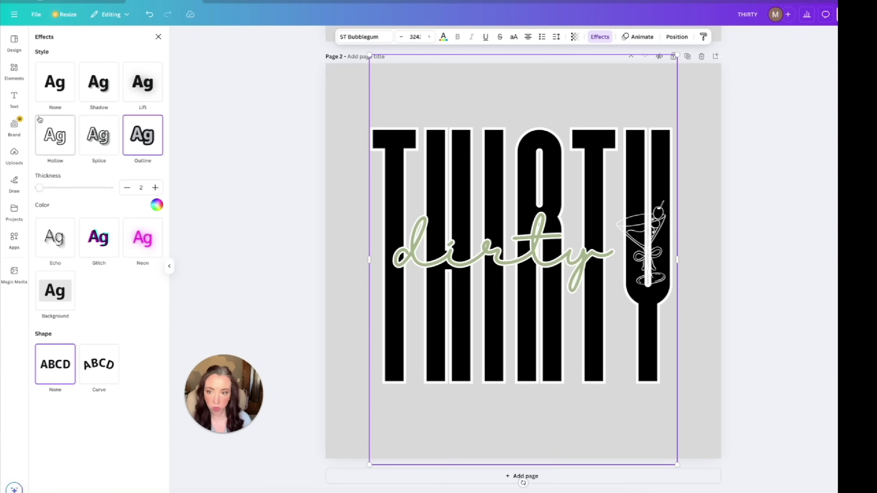
left_click(54, 90)
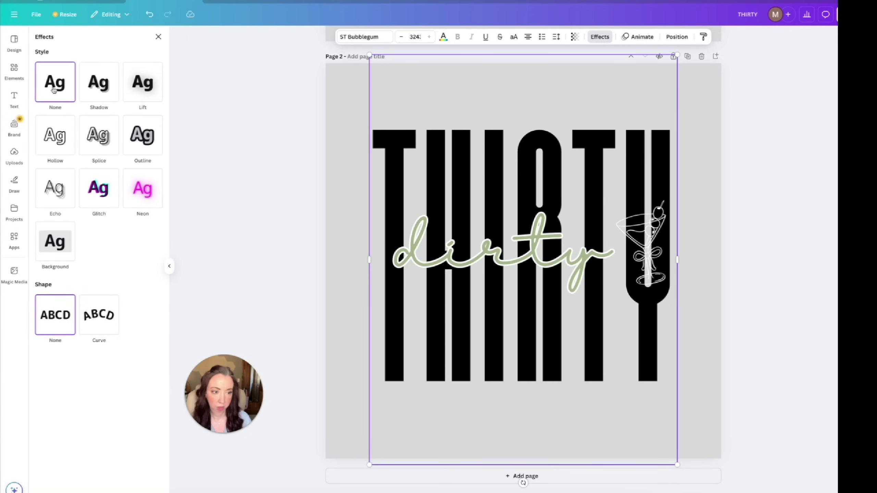
Step: Set the page 2 background to the medium-dark grey default solid colour
left_click(348, 72)
left_click(468, 38)
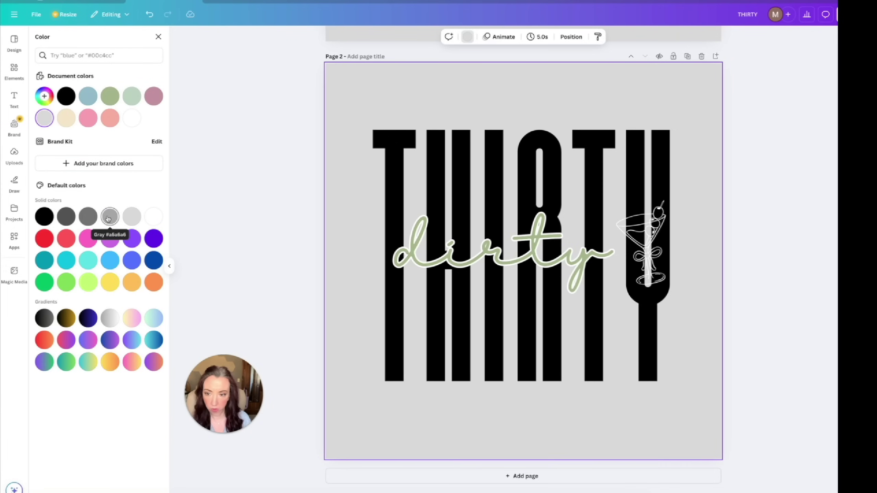
left_click(87, 217)
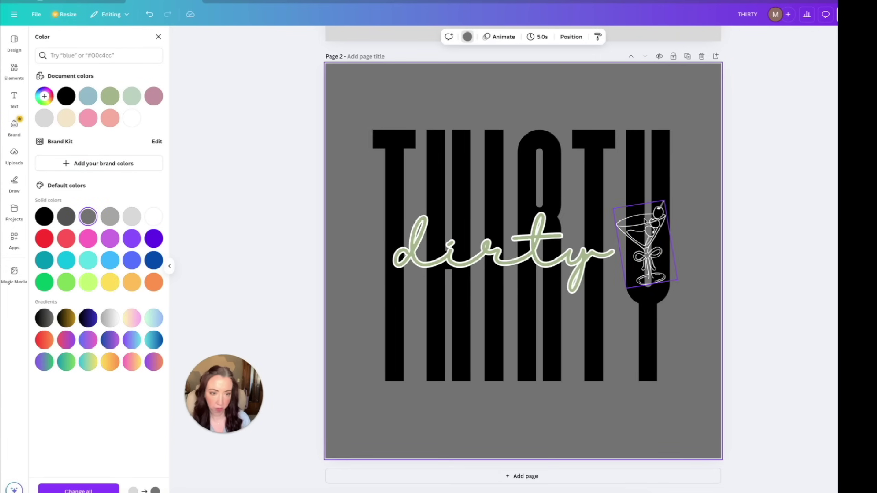
Step: Enlarge the tilted martini glass slightly and nudge it into place over the Y
left_click(579, 254)
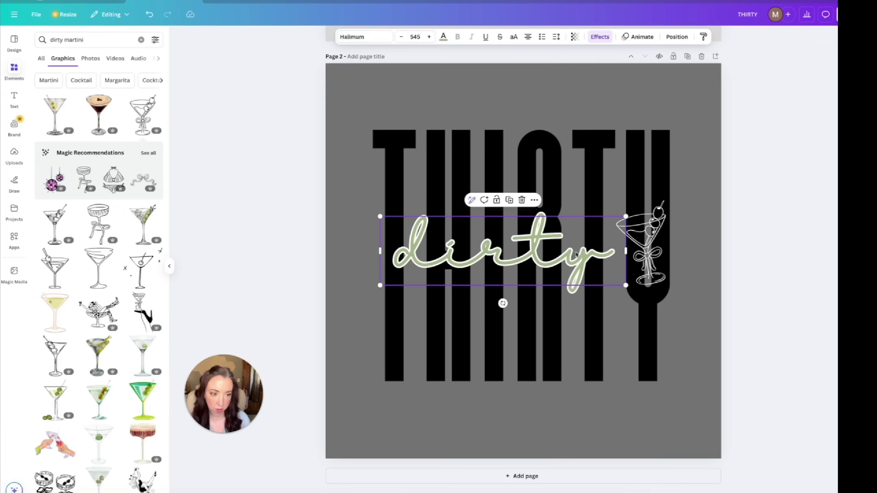
left_click(648, 234)
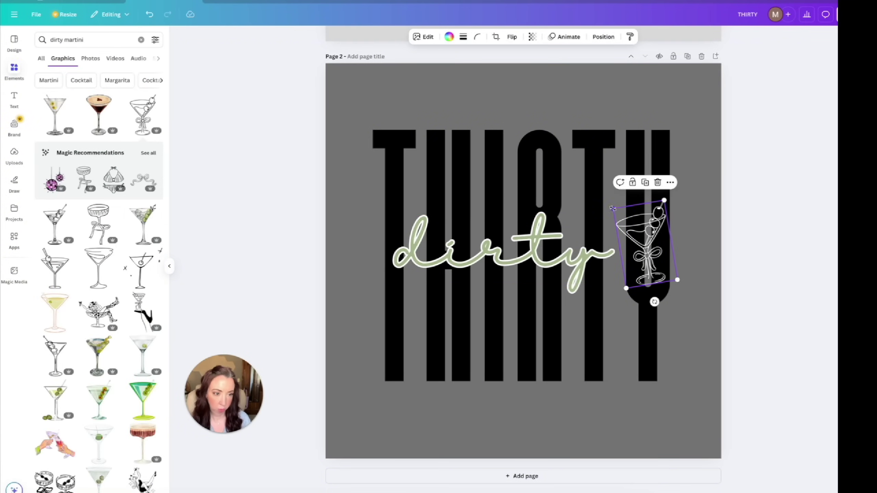
left_click_drag(614, 209, 604, 199)
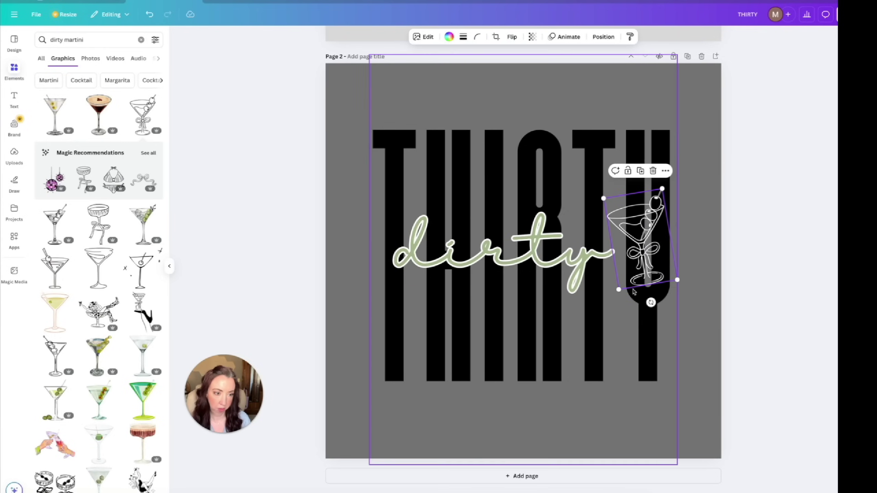
left_click_drag(644, 255, 645, 254)
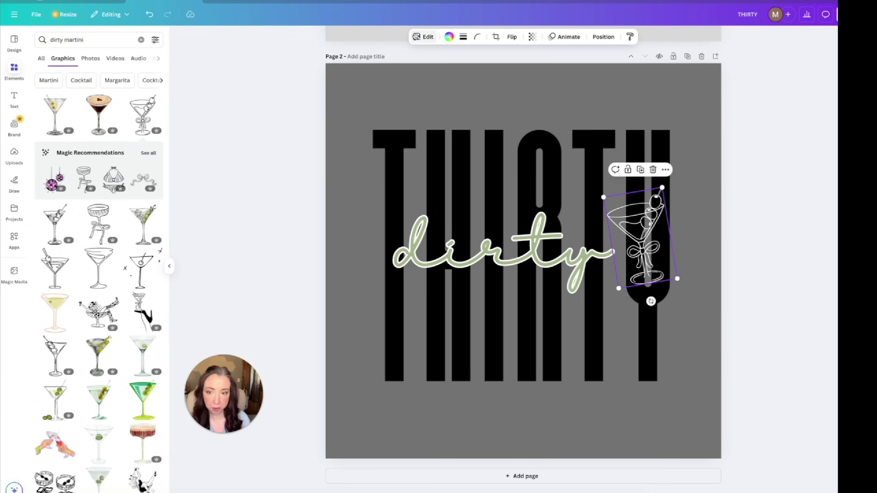
Step: Add an outline shadow to the martini glass in white #FFFFFF with size 8
left_click(419, 38)
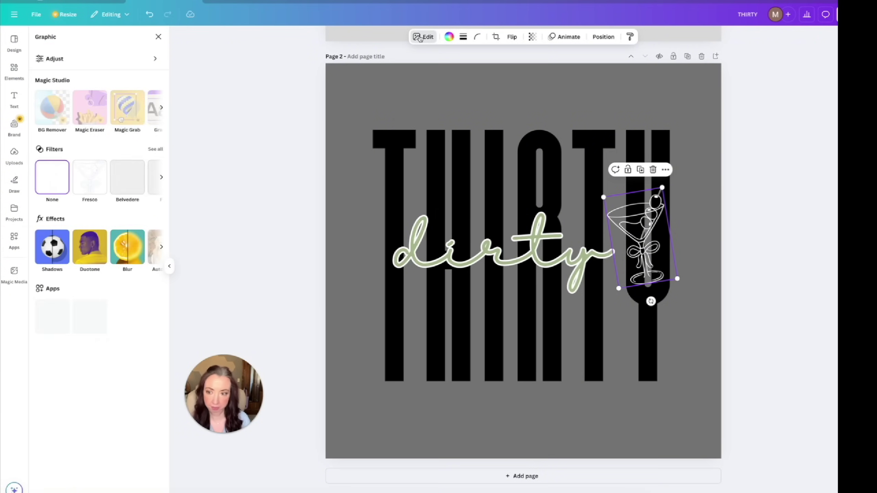
left_click(54, 256)
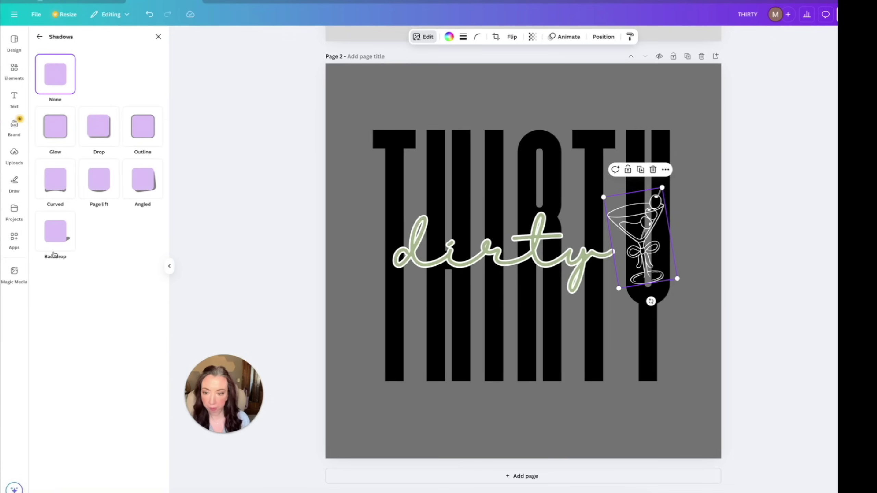
left_click(140, 130)
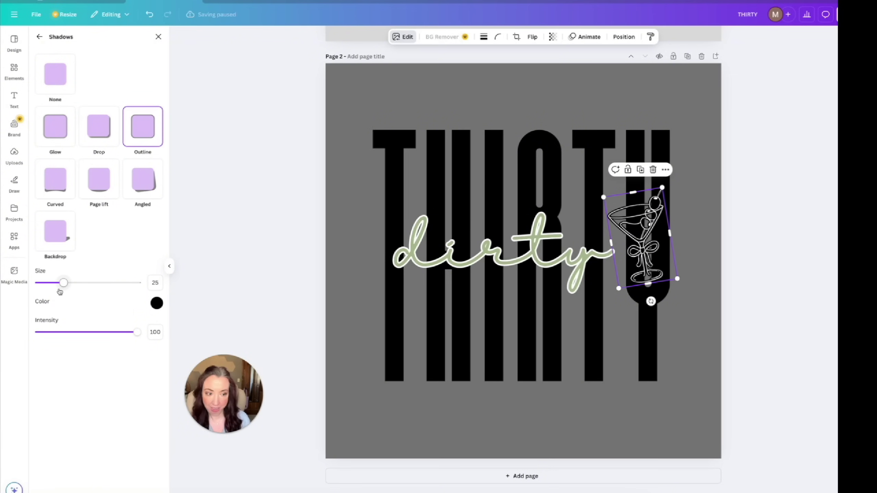
left_click(157, 303)
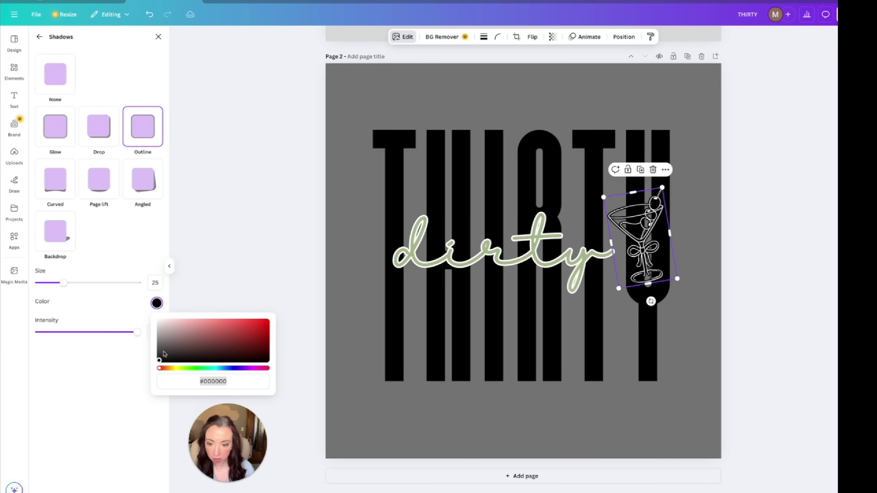
left_click_drag(164, 354, 152, 316)
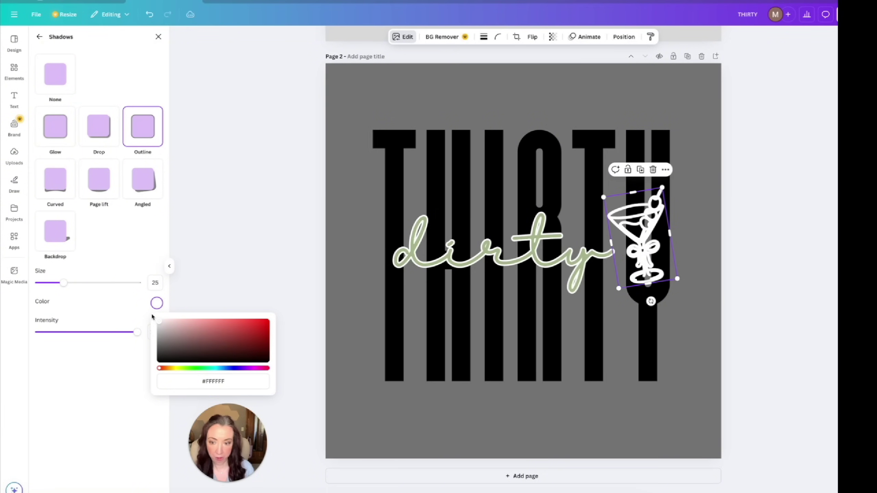
left_click_drag(63, 283, 46, 284)
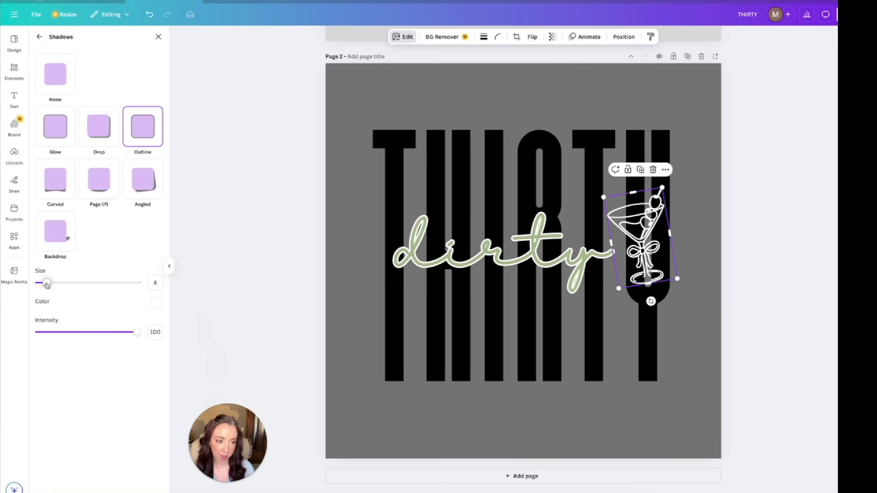
Step: Enlarge the green "dirty" handwriting on page 2 slightly so its tail reaches the martini glass
left_click(589, 270)
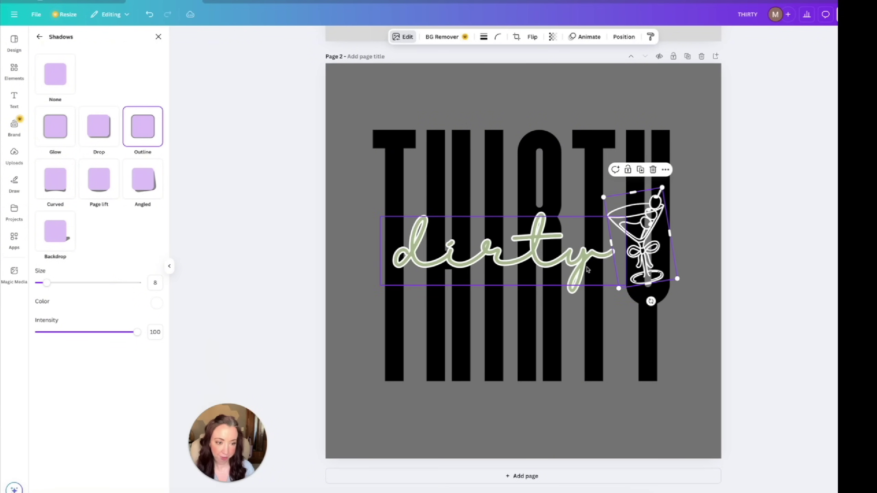
left_click_drag(626, 286, 635, 287)
left_click(652, 242)
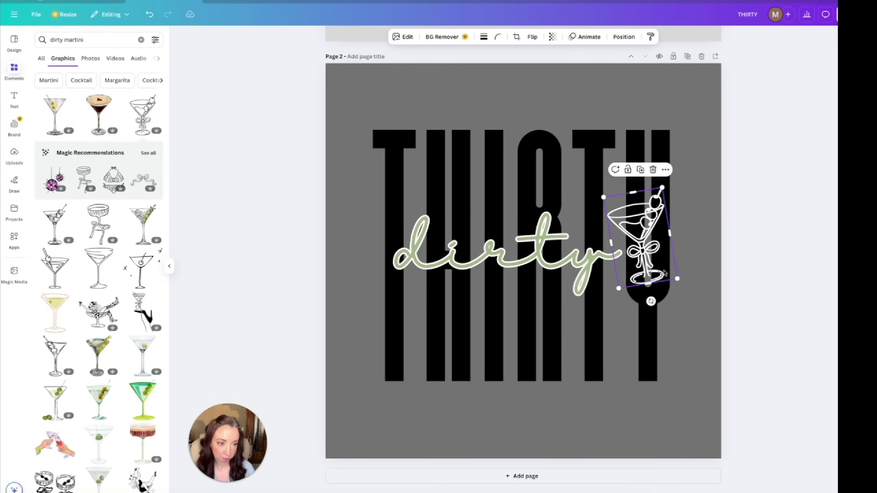
left_click(791, 285)
scroll(656, 333, "up", 5)
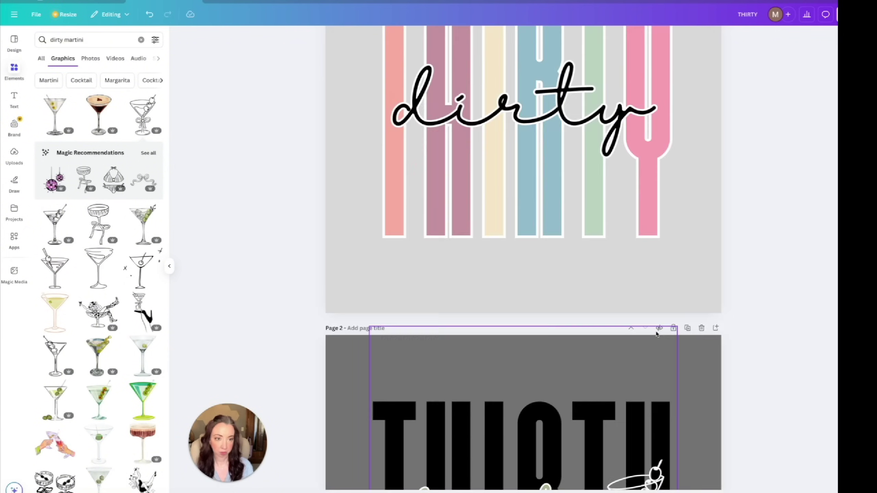
scroll(657, 334, "down", 5)
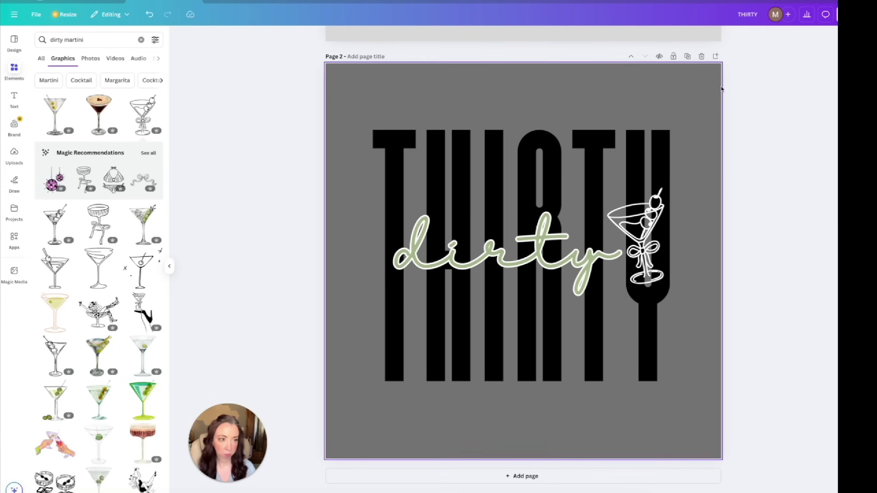
Step: Add a third page after page 2 and set its background to white #ffffff
left_click(715, 56)
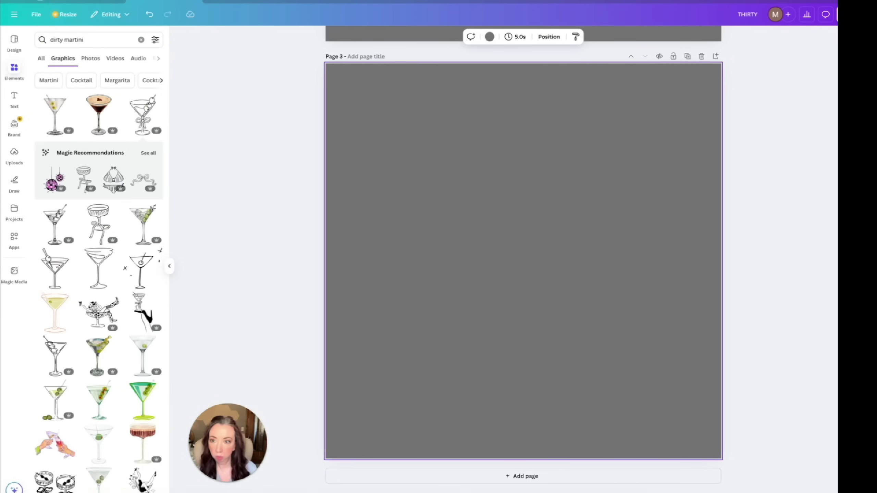
left_click(81, 1)
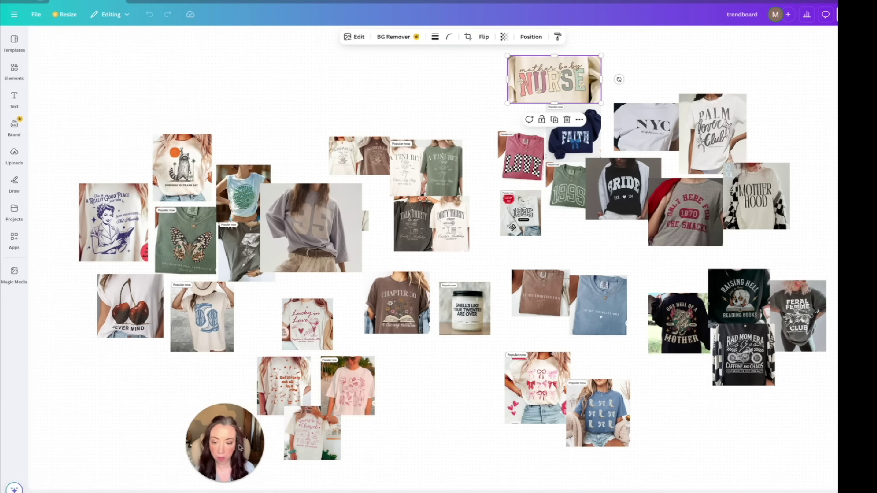
left_click_drag(243, 448, 211, 436)
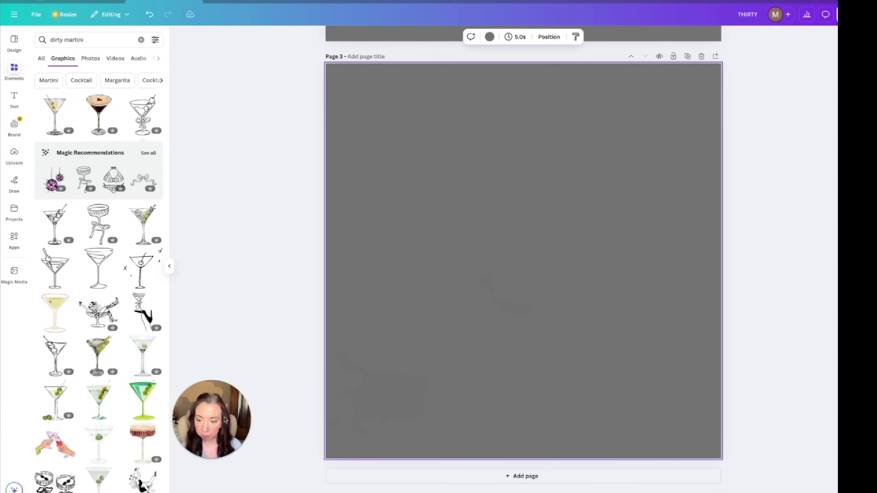
left_click_drag(225, 420, 242, 409)
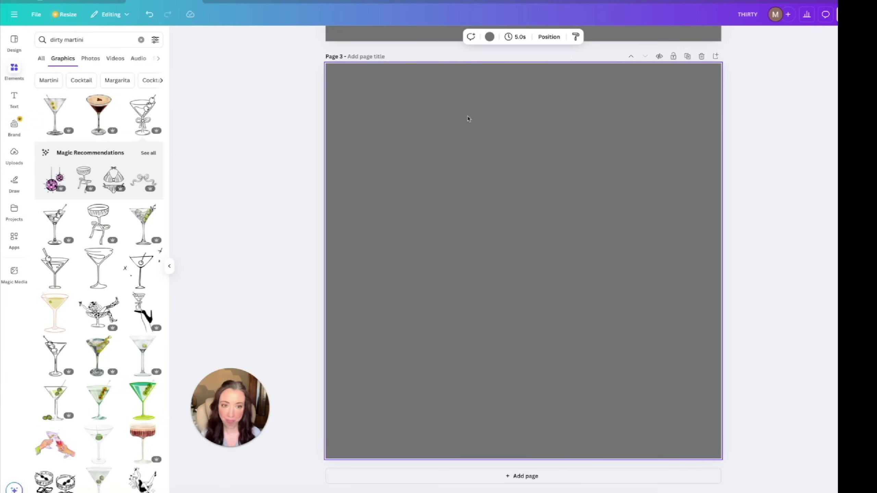
left_click(489, 36)
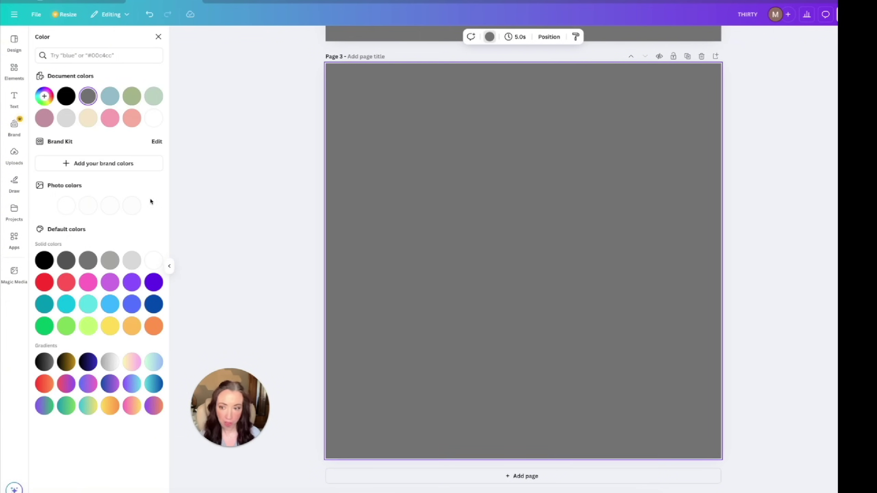
left_click(154, 118)
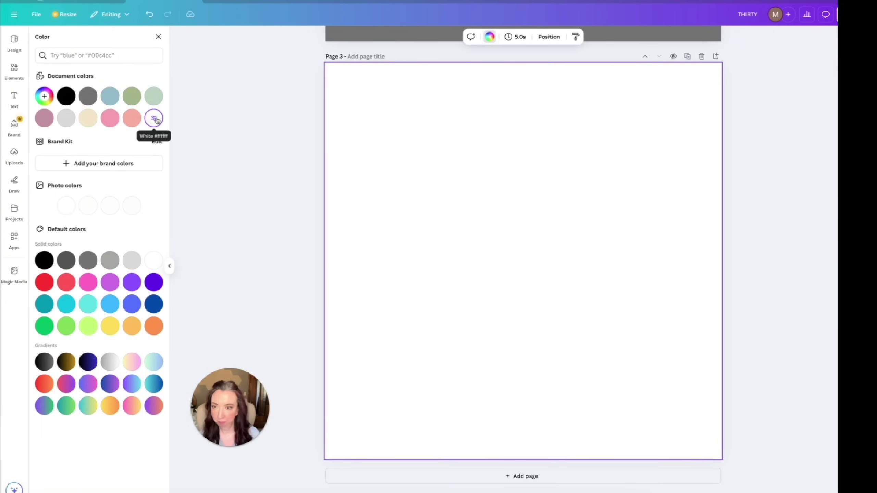
Step: Check the trendboard, then add "Feelin' lucky" to page 3 in Halimum at size 336, with its box widened to fit one line
left_click(93, 2)
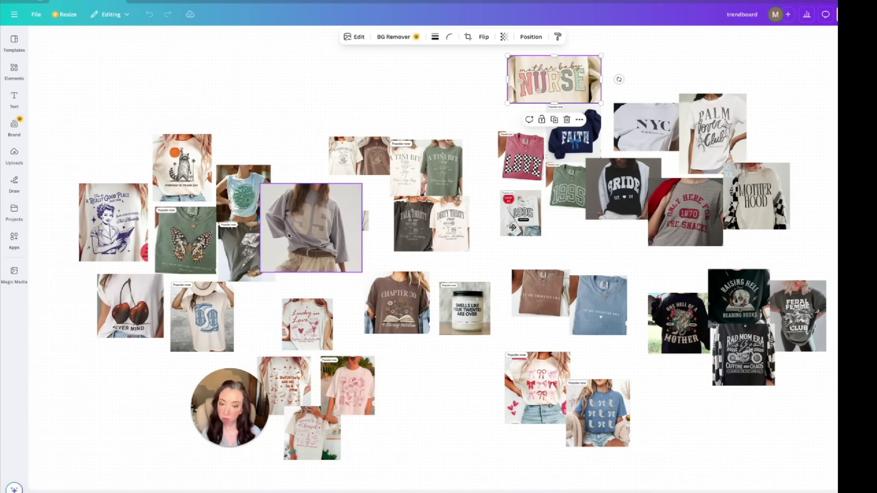
left_click(160, 2)
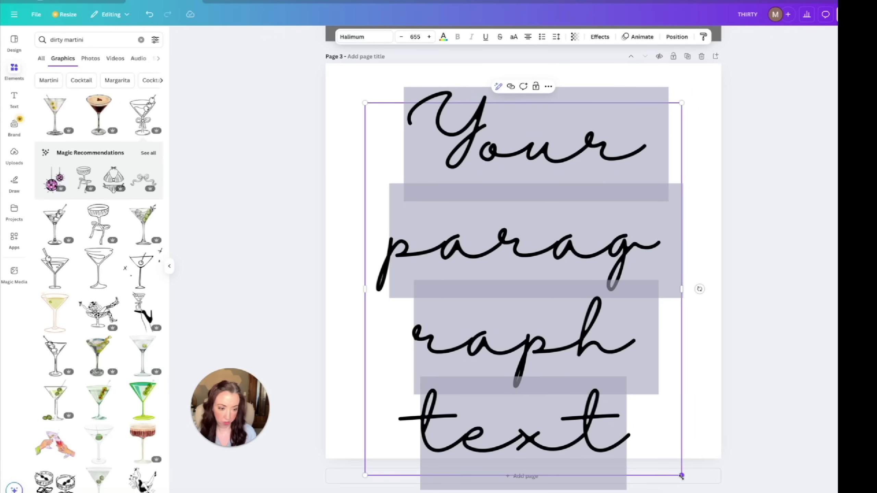
left_click_drag(682, 477, 546, 283)
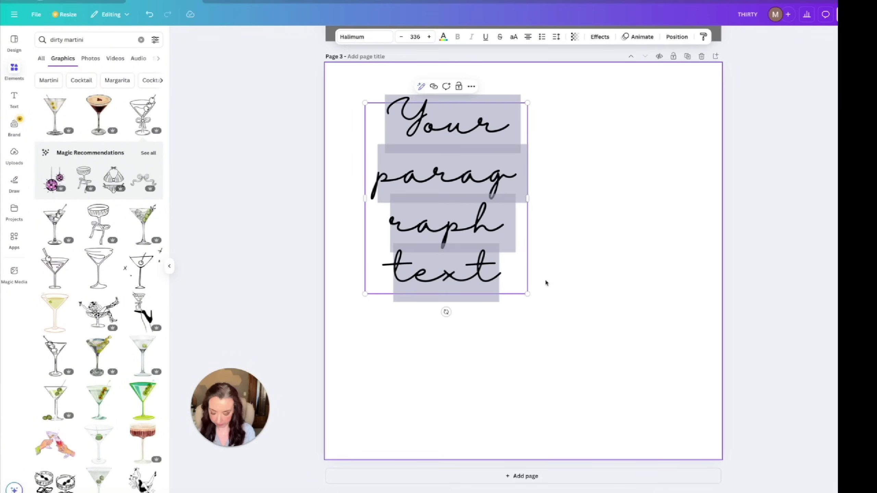
type("Fee")
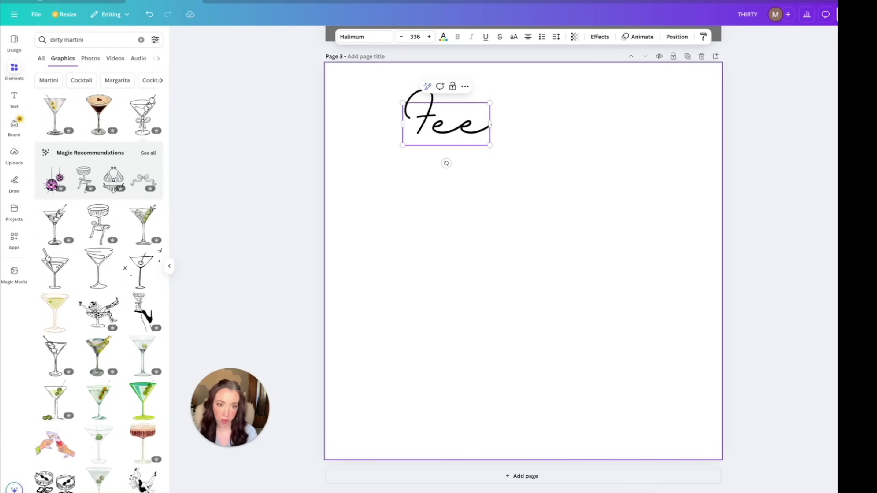
type("lin' lucky")
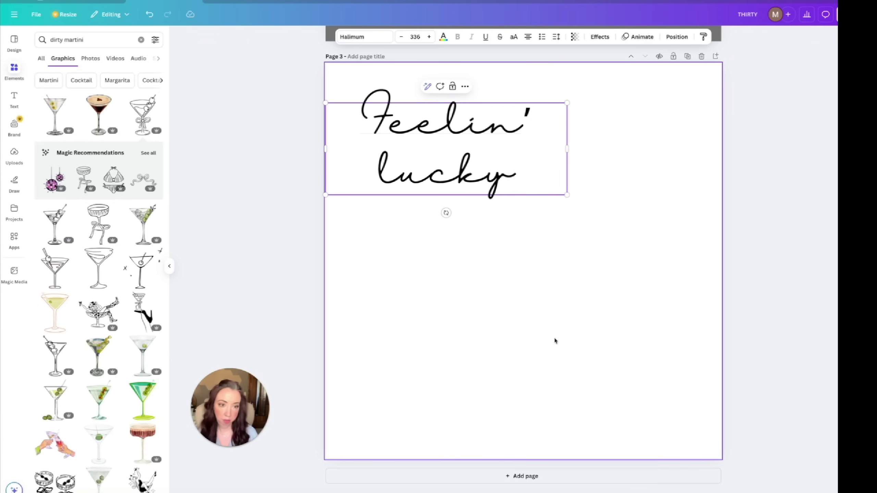
left_click(585, 289)
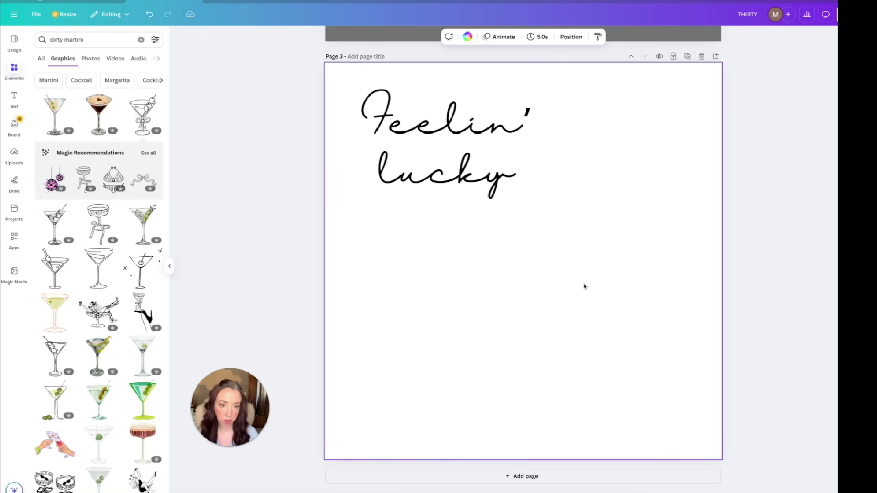
left_click(552, 163)
left_click_drag(567, 149, 681, 134)
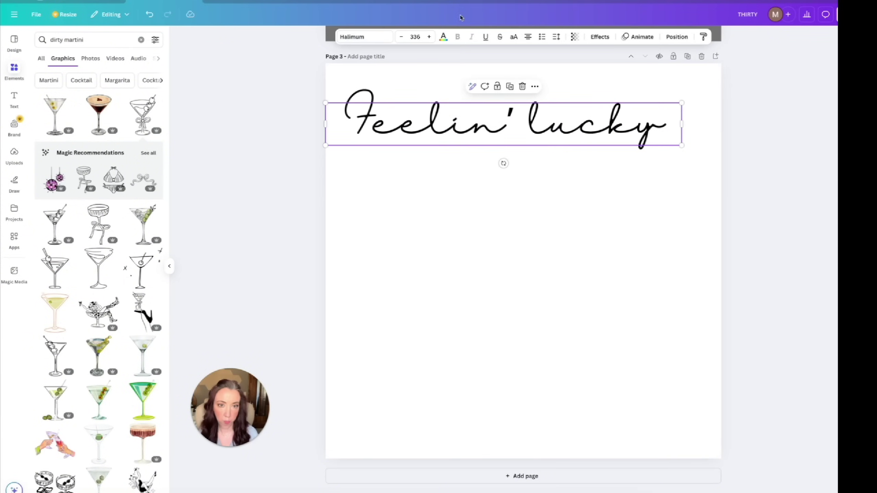
Step: Change the "Feelin' lucky" lettering to the Beth Ellen handwriting font
left_click(366, 36)
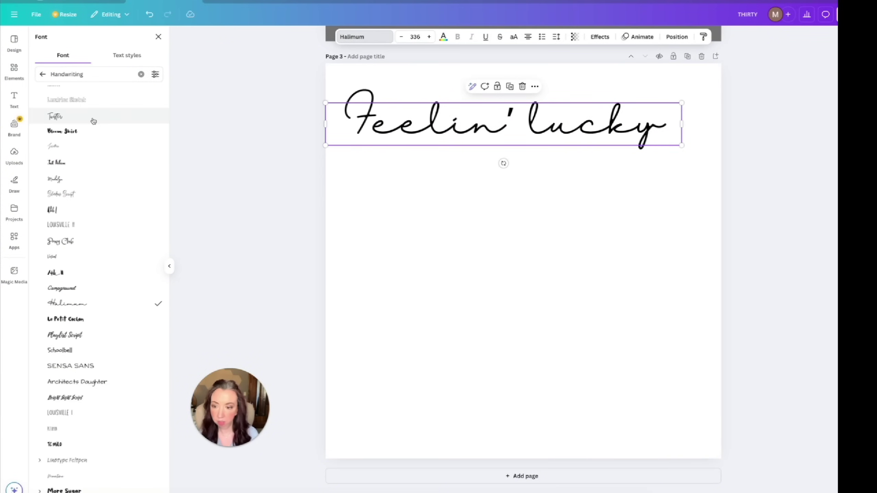
scroll(82, 223, "up", 1)
scroll(82, 223, "up", 8)
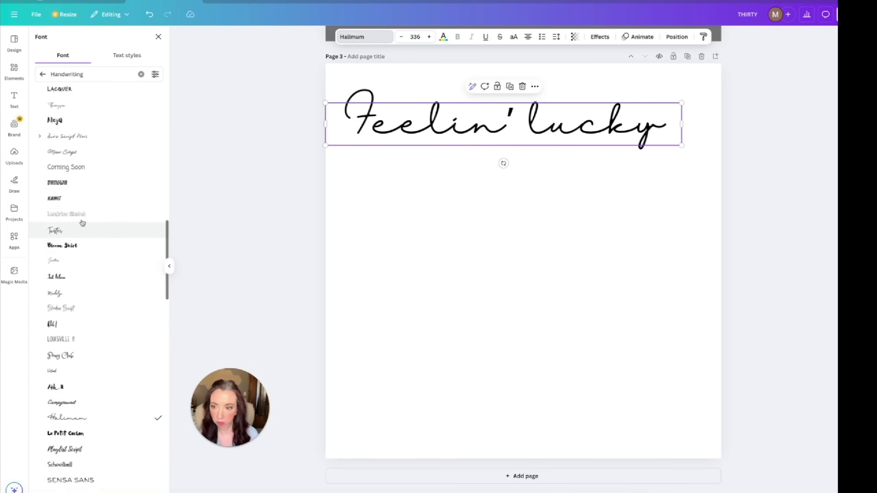
scroll(83, 222, "up", 10)
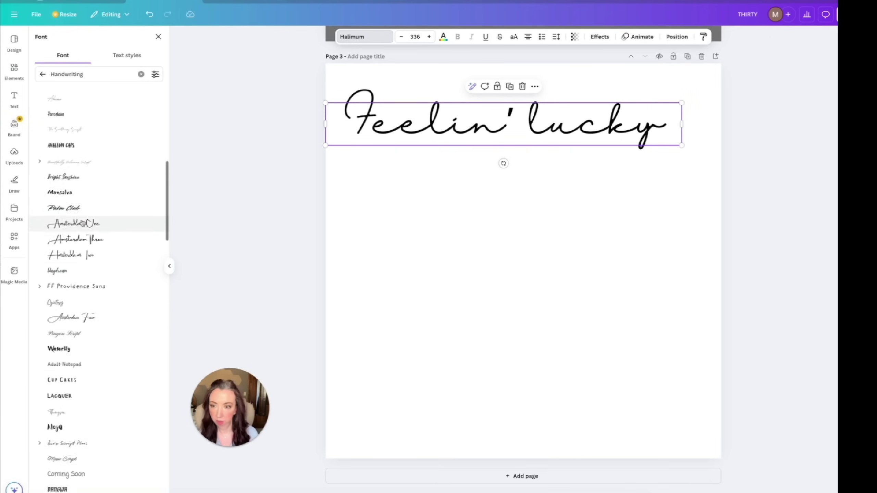
scroll(82, 223, "up", 3)
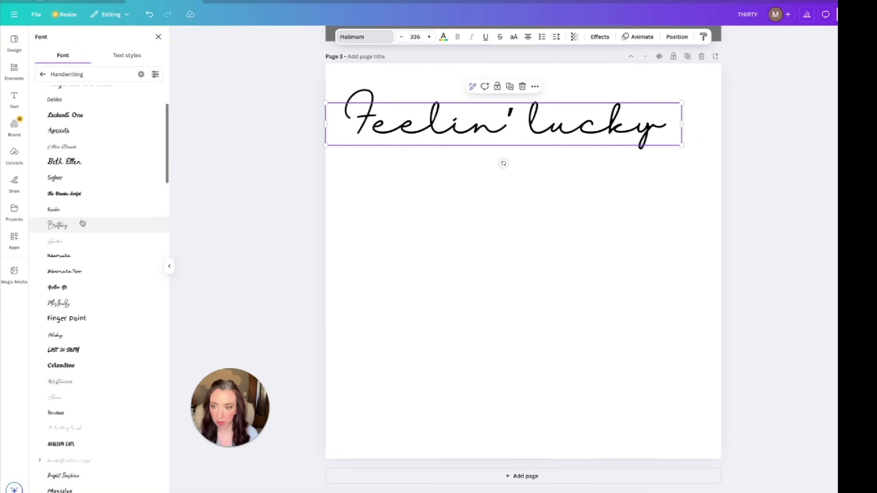
left_click(68, 209)
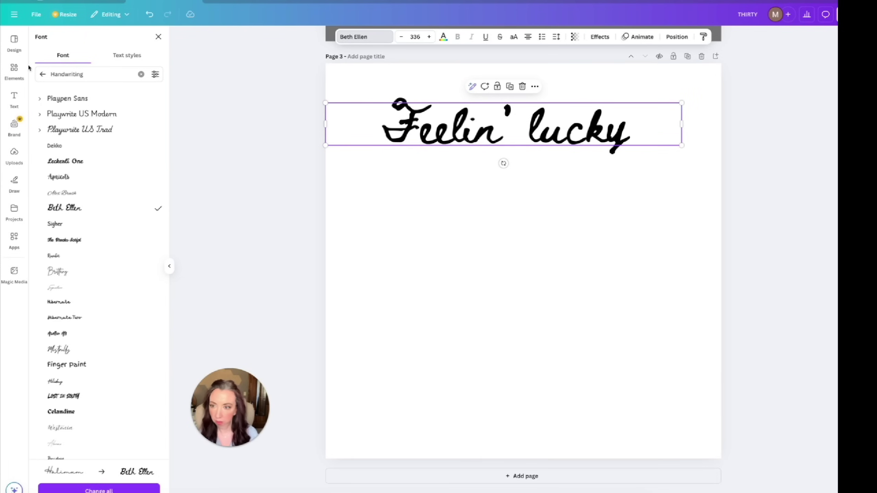
left_click(43, 74)
left_click(501, 217)
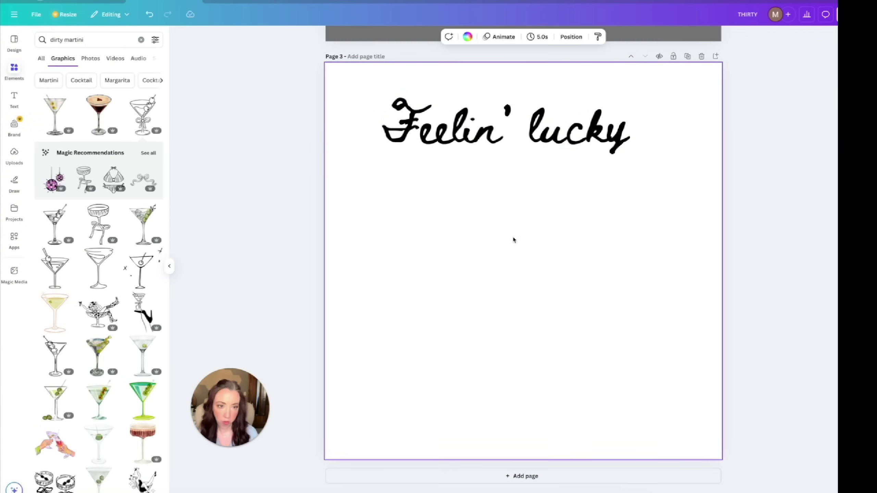
Step: Shrink the "Feelin' lucky" lettering to size 295 and move it slightly higher on the page
left_click(631, 129)
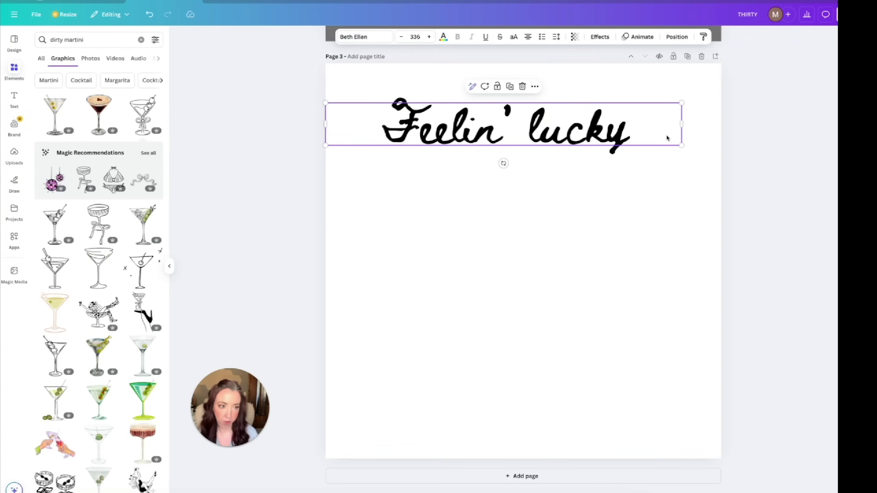
left_click_drag(681, 102, 639, 108)
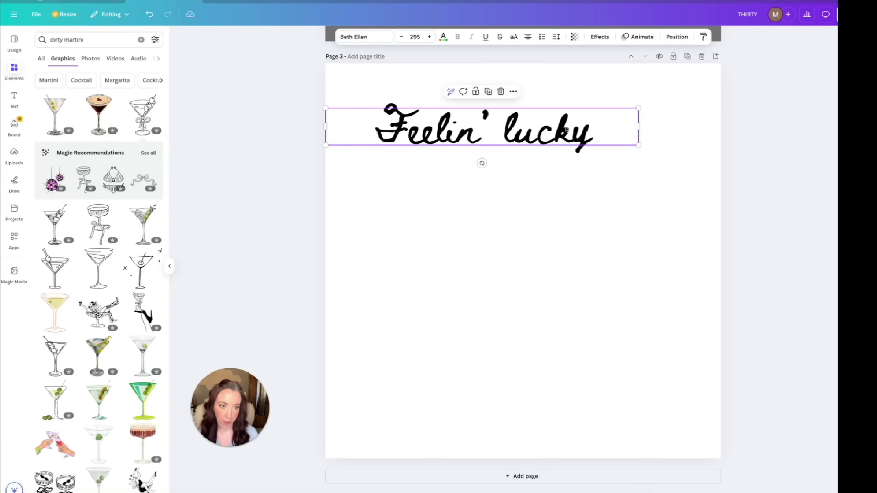
left_click_drag(566, 129, 566, 115)
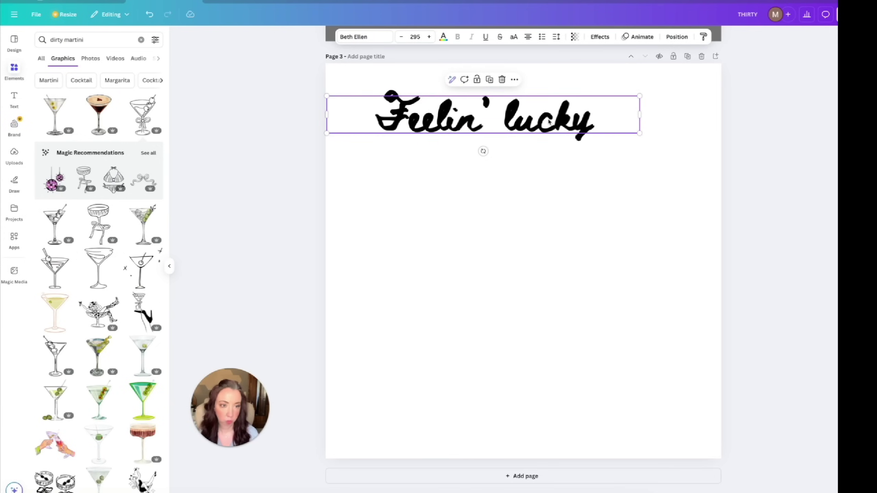
Step: Duplicate the lettering, change the copy to "at 30", narrow its box and place it below and right of "lucky"
key("ctrl+d")
double_click(604, 187)
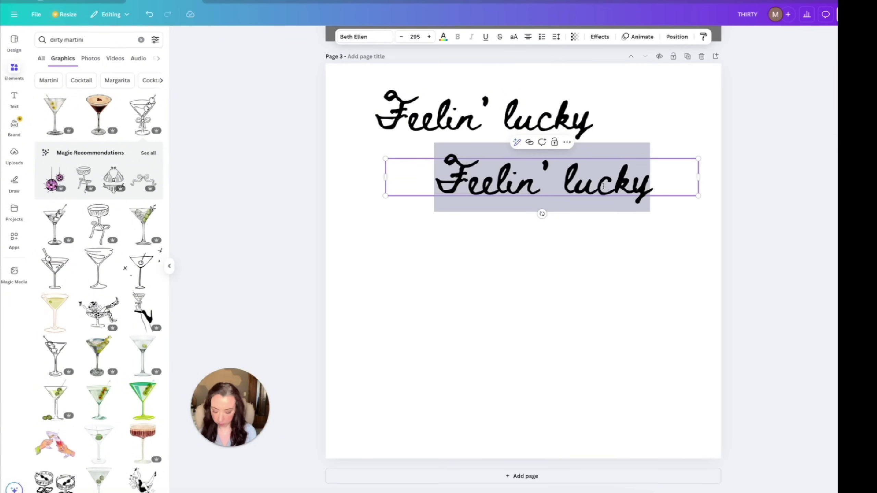
type("at 30")
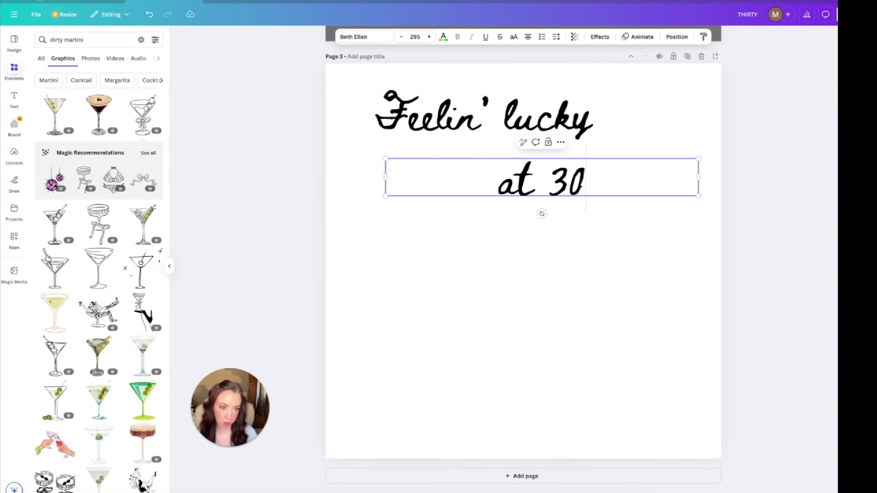
left_click(478, 199)
left_click_drag(699, 177, 629, 165)
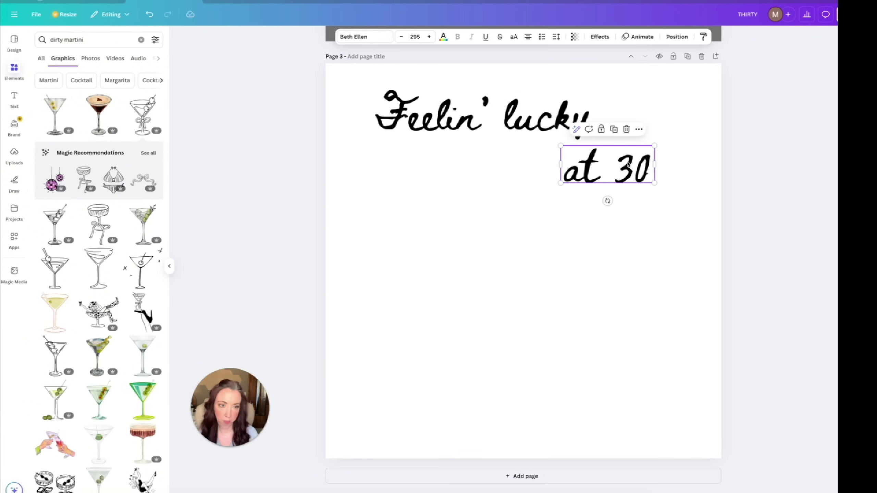
Step: Rotate the "Feelin' lucky" lettering slightly counterclockwise so it slants upward to the right
left_click(467, 127)
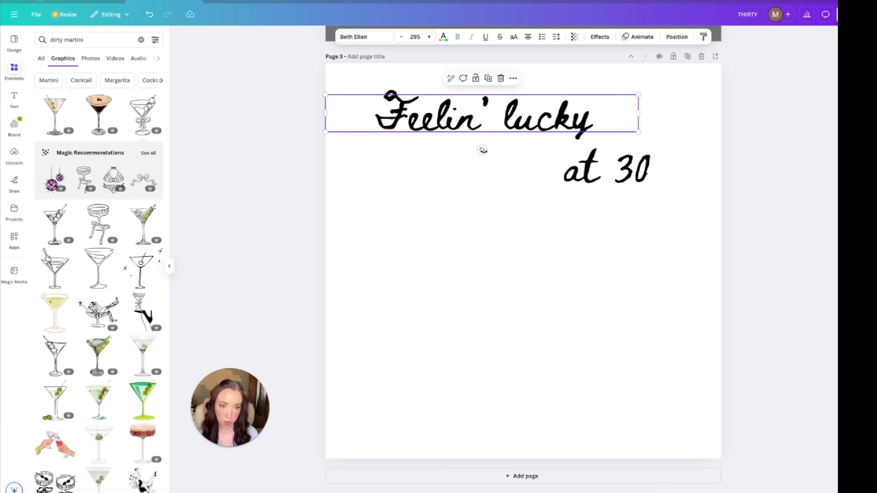
left_click_drag(482, 150, 482, 155)
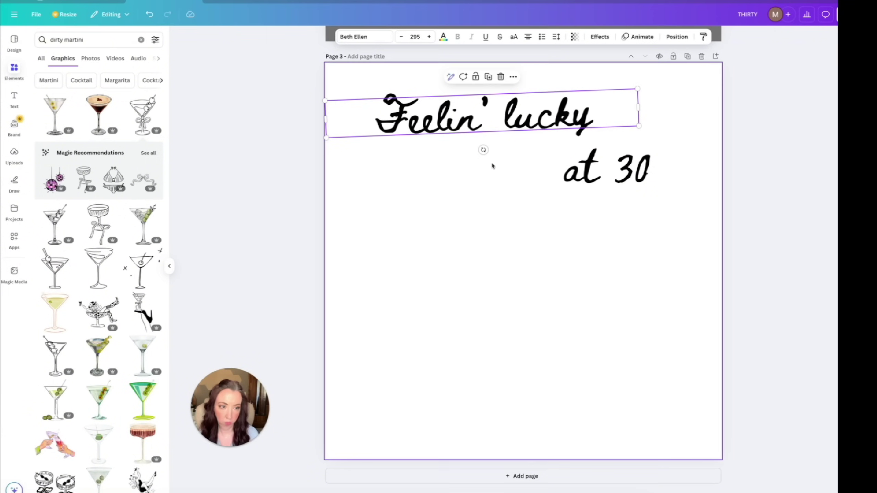
left_click(567, 231)
Step: Add the line-art martini glass with olives and a bow to page 3 and place it below the lettering, left of centre
scroll(57, 224, "down", 2)
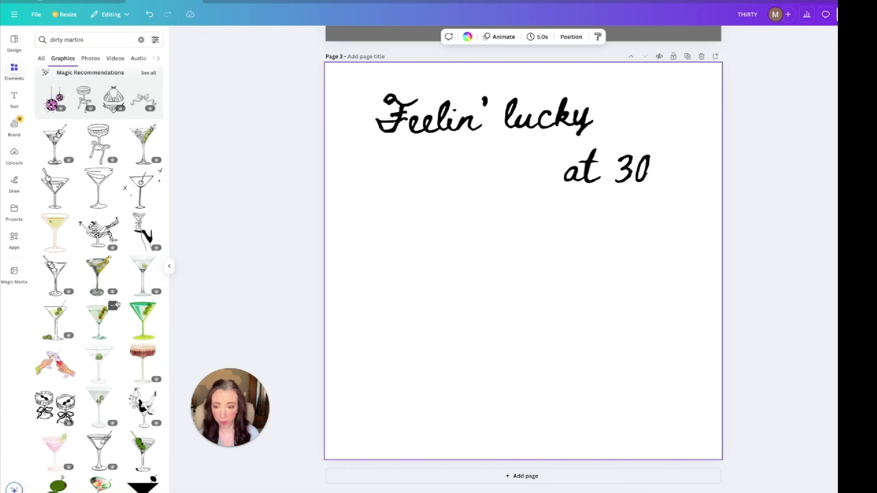
scroll(117, 304, "up", 3)
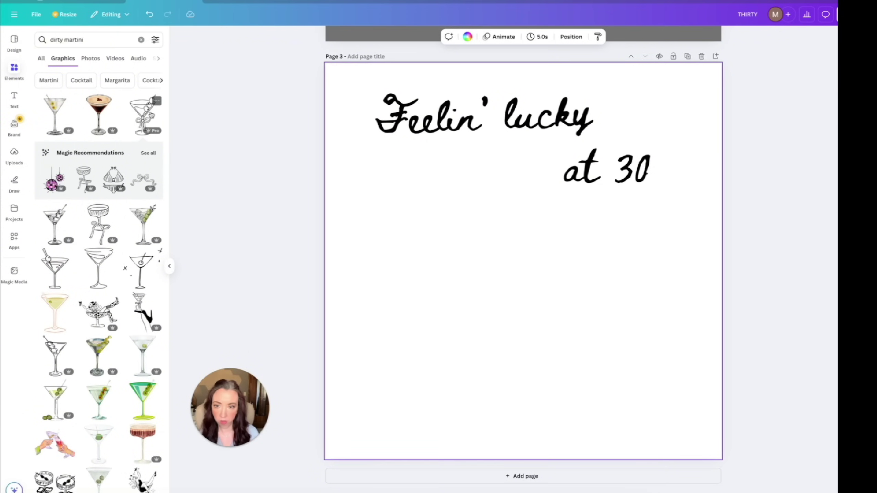
left_click(135, 114)
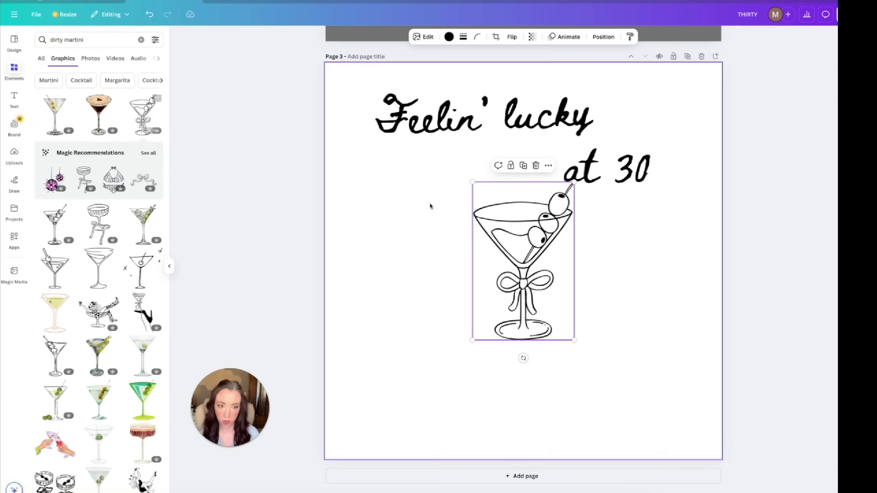
left_click_drag(530, 244, 472, 278)
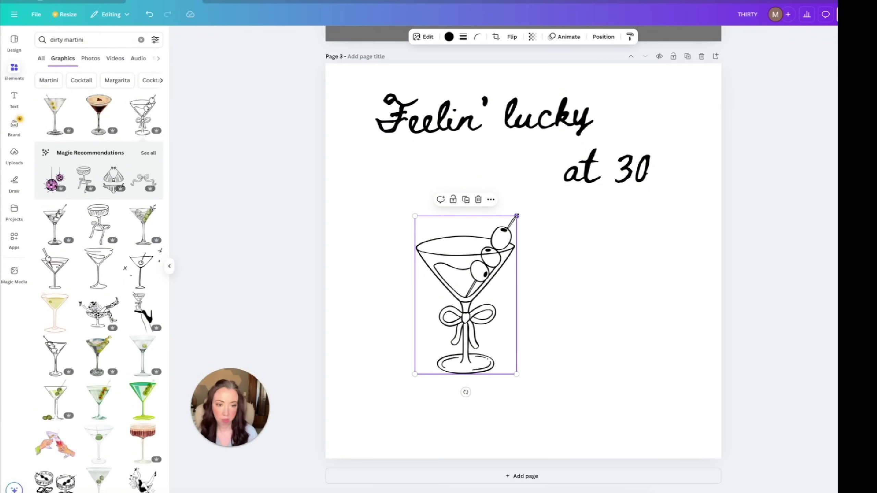
Step: Shrink the martini glass to a little over half its size and shift it slightly up and to the right
left_click_drag(517, 216, 472, 283)
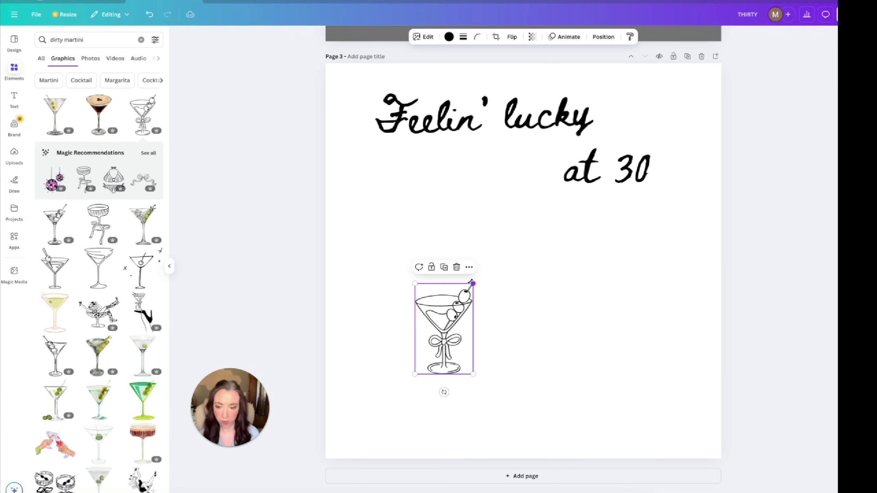
left_click_drag(435, 327, 443, 318)
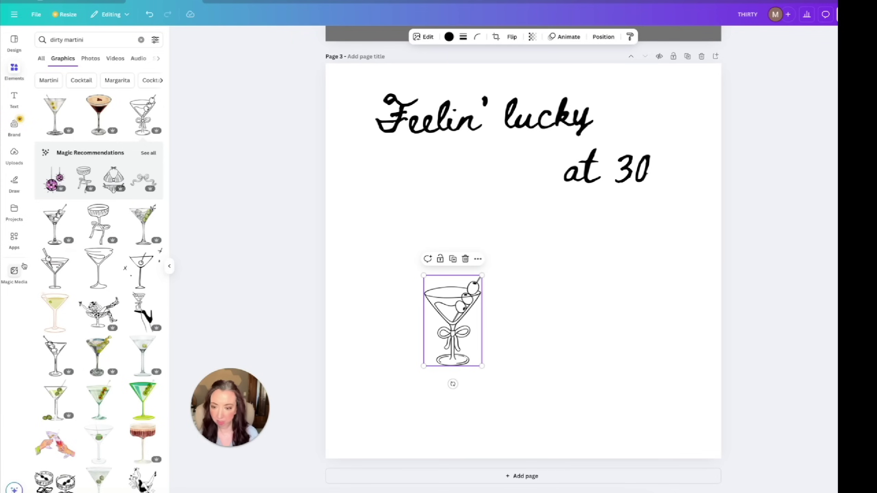
scroll(93, 294, "down", 5)
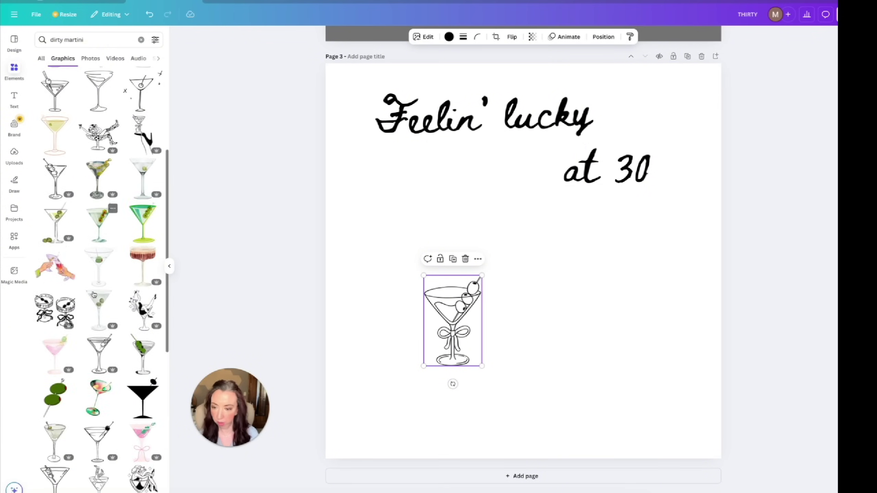
scroll(93, 294, "down", 6)
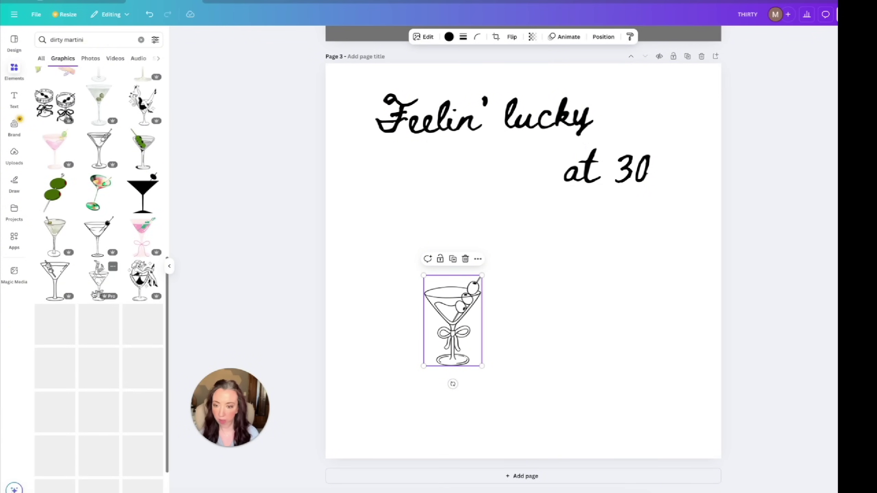
scroll(94, 294, "down", 2)
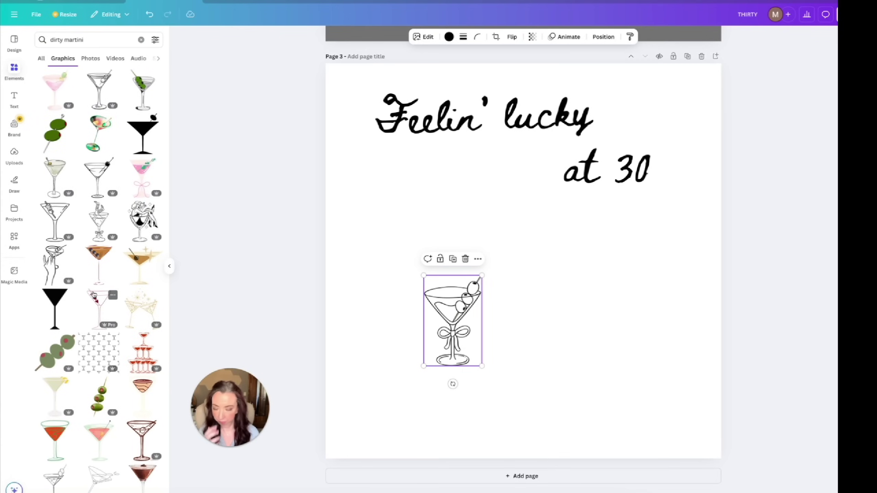
scroll(138, 221, "down", 8)
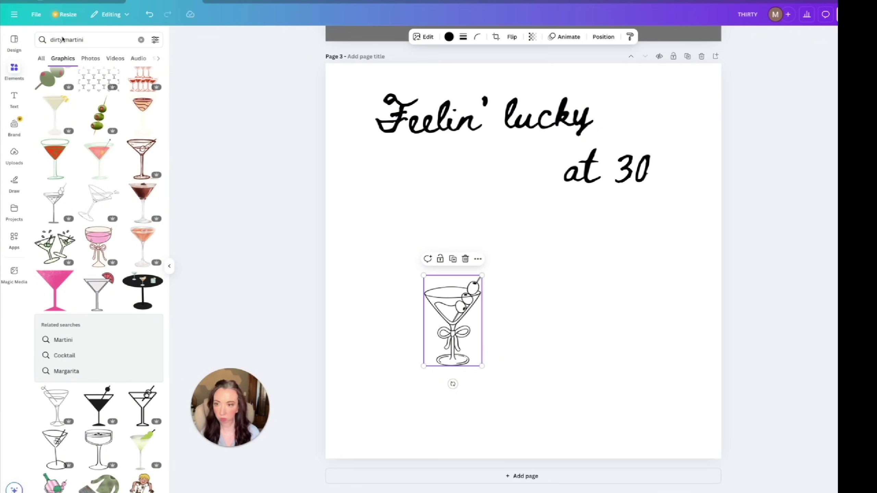
Step: Search the graphics for "dice" and place the line-art trio of dice with 7s to the right of the martini glass
left_click(59, 39)
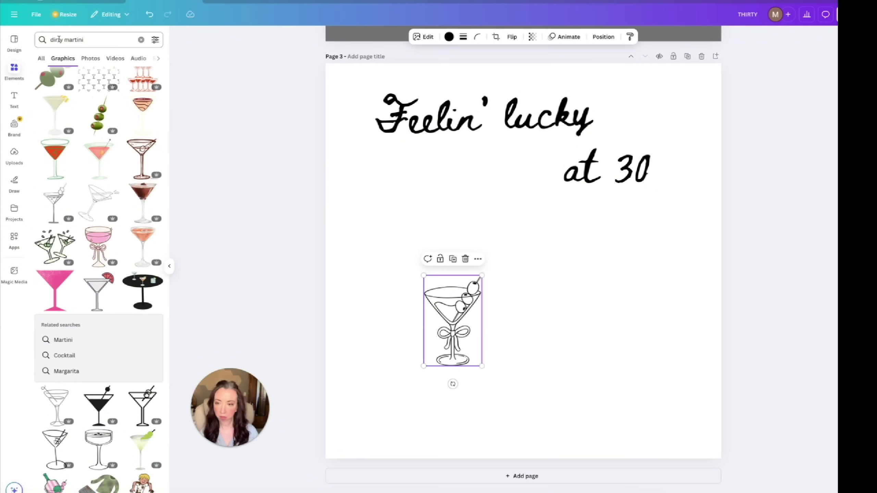
left_click(59, 39)
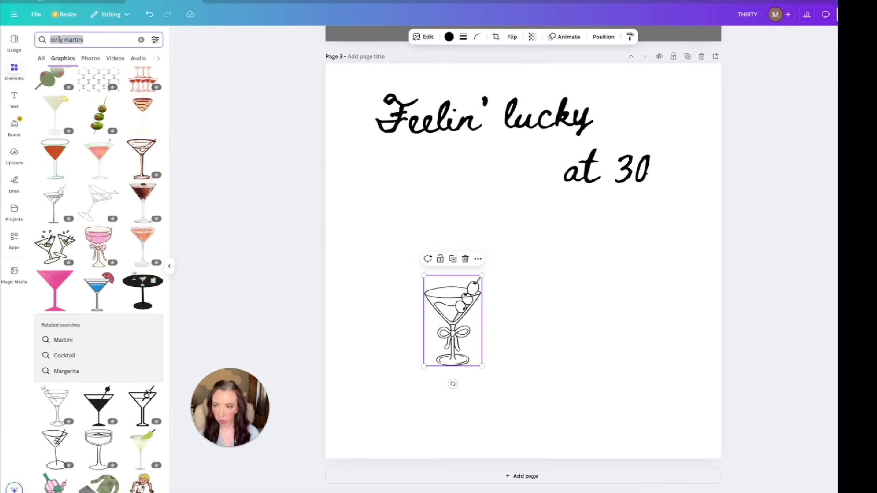
type("dice")
key("Return")
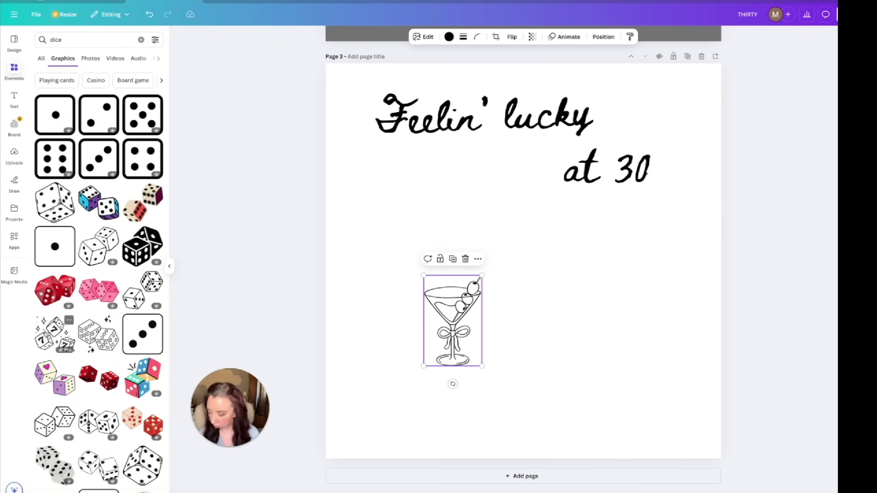
left_click_drag(55, 334, 556, 314)
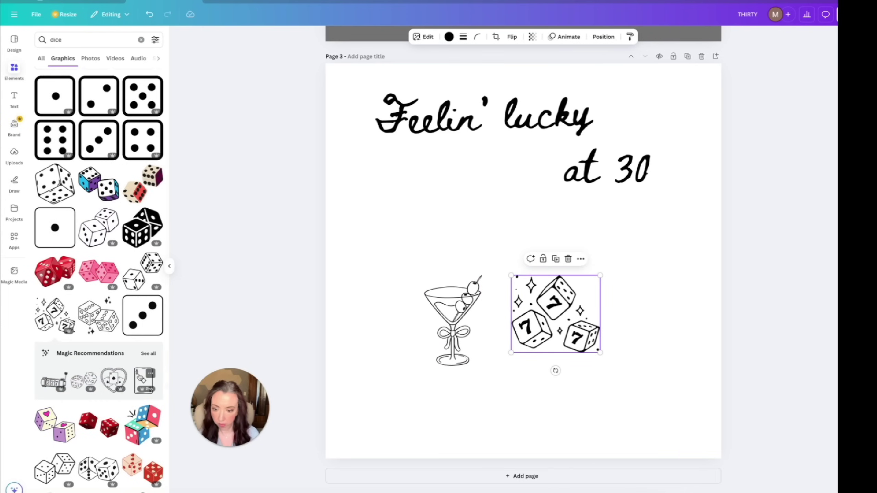
Step: Add the outlined ace of diamonds card, shrink it to about half size and place it below the "Feelin'" lettering
left_click(144, 380)
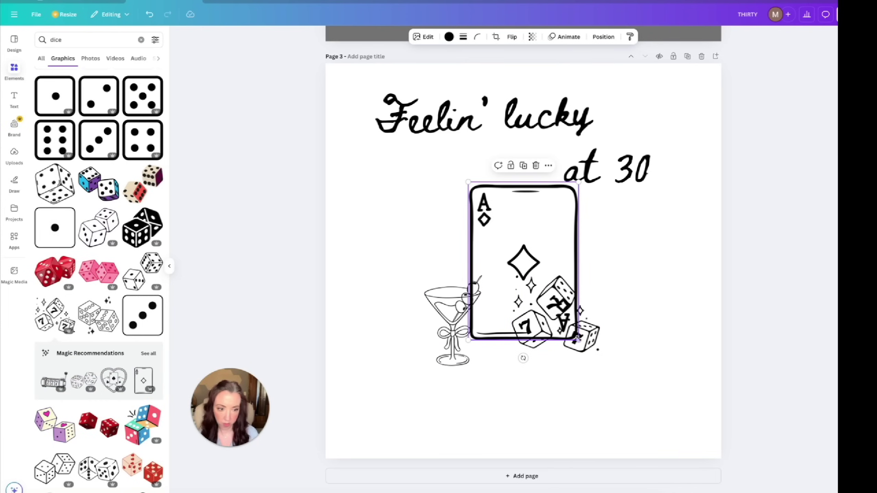
left_click_drag(578, 340, 520, 256)
left_click_drag(494, 218, 388, 218)
Step: Search the graphics for "cherries" and place the black-outlined pair with a single leaf, scaled down, to the right of "lucky"
scroll(98, 277, "down", 7)
left_click(141, 39)
type("che")
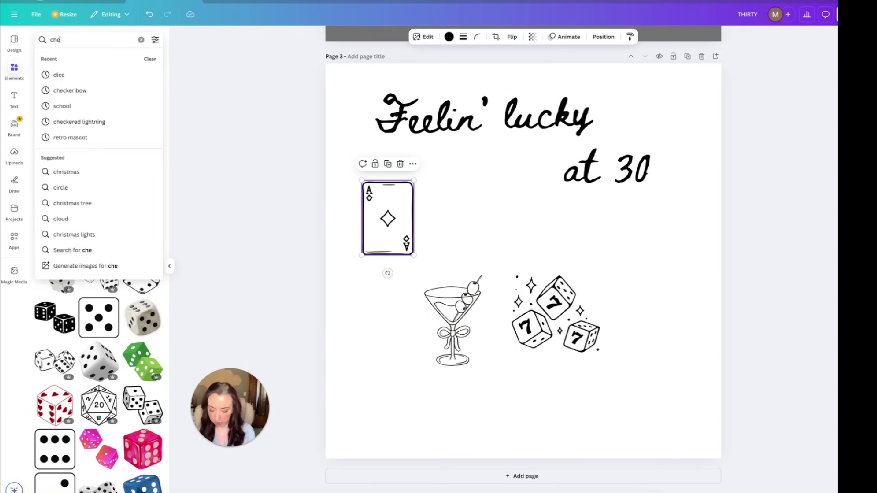
type("rries")
key("Return")
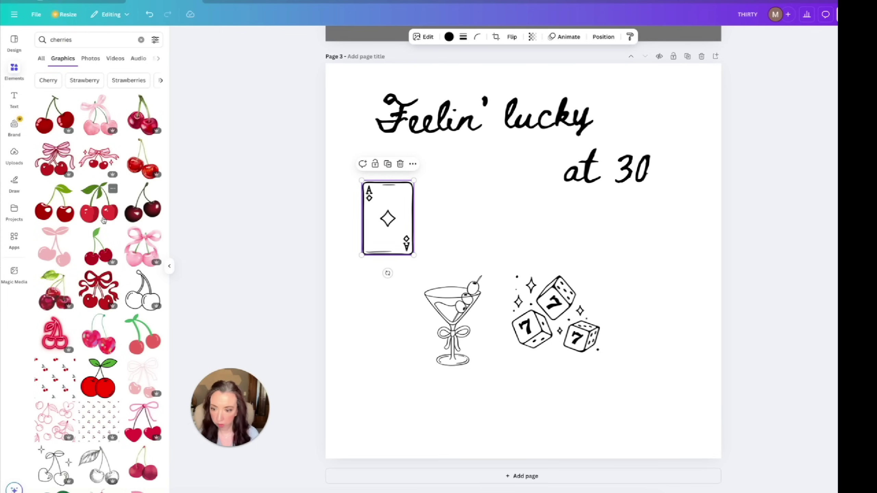
scroll(104, 222, "down", 8)
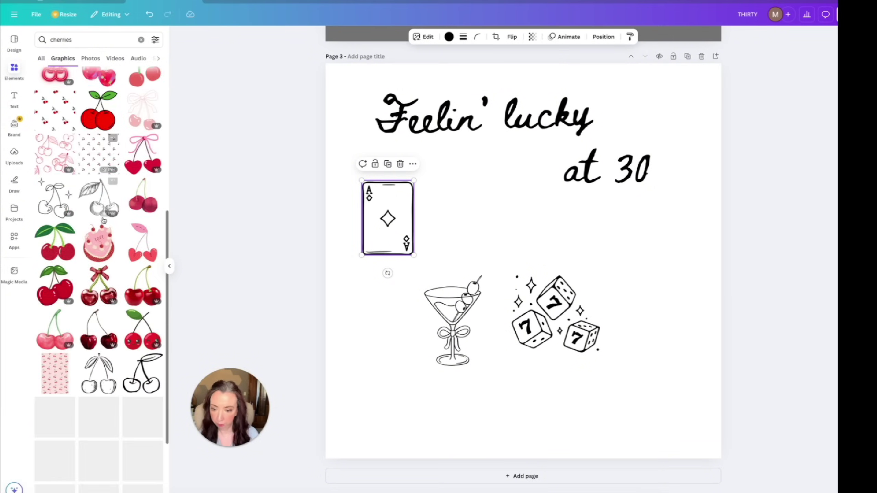
scroll(103, 220, "down", 5)
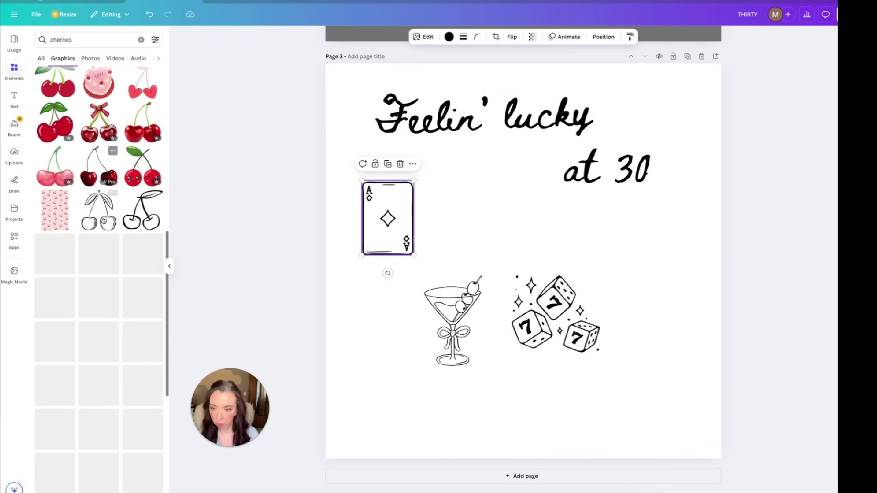
scroll(103, 221, "down", 1)
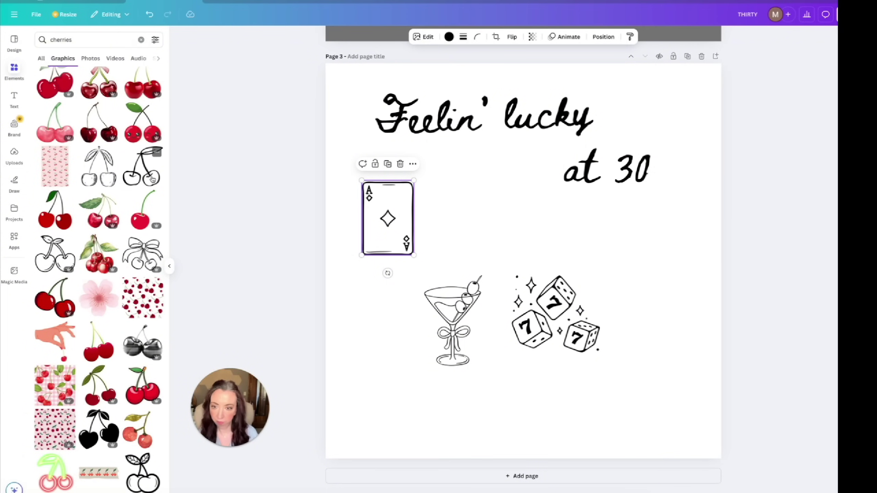
left_click(141, 165)
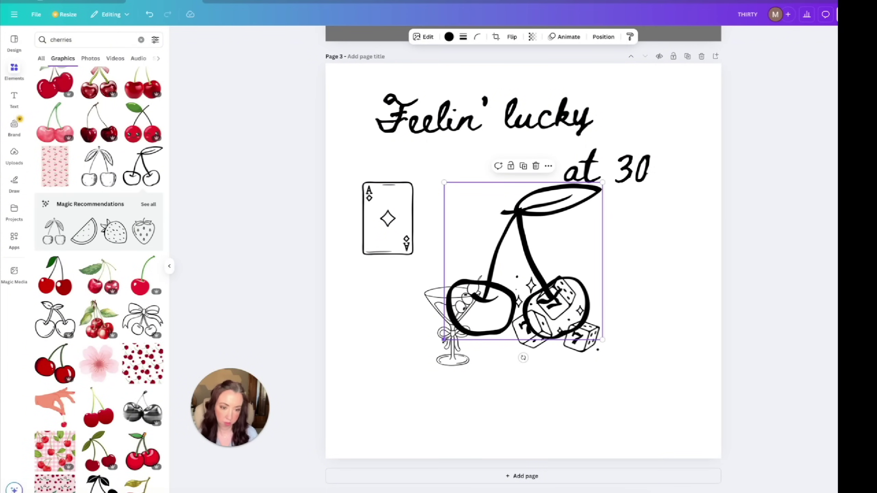
left_click_drag(446, 342, 626, 127)
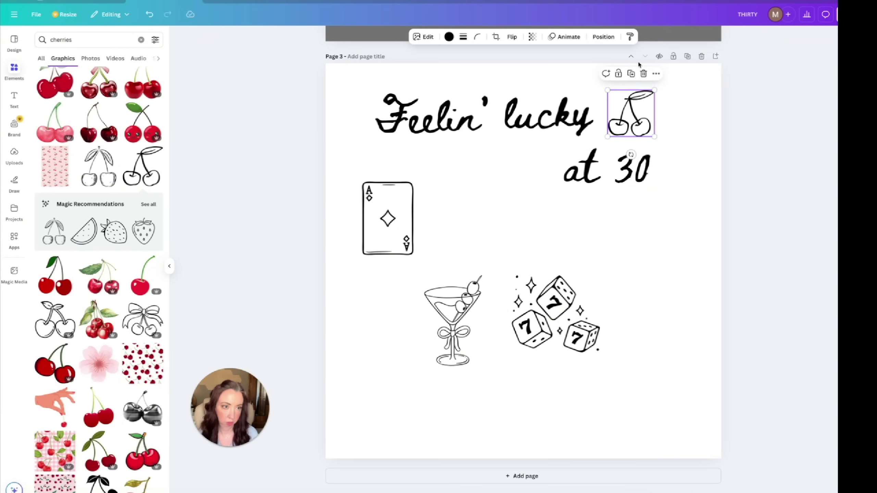
Step: Try the cherries flipped horizontally, restore their direction, and leave them tilted slightly counterclockwise and closer to "lucky"
left_click(513, 37)
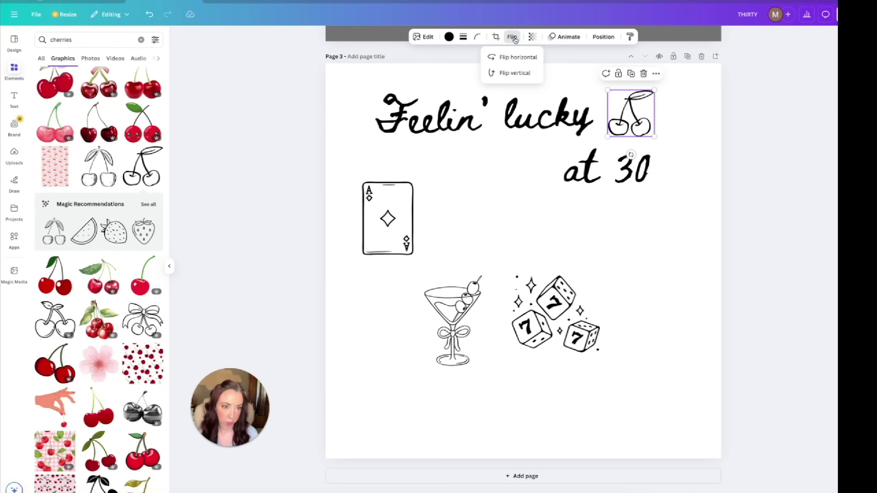
left_click(512, 59)
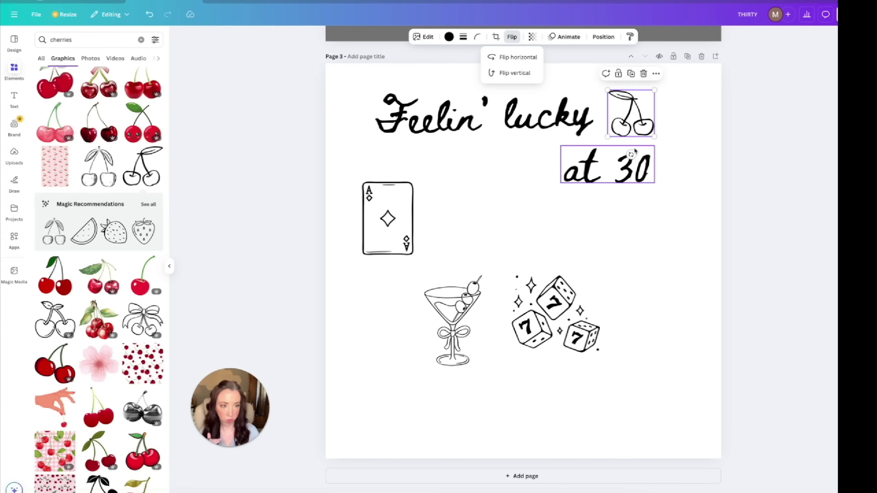
left_click_drag(631, 155, 640, 154)
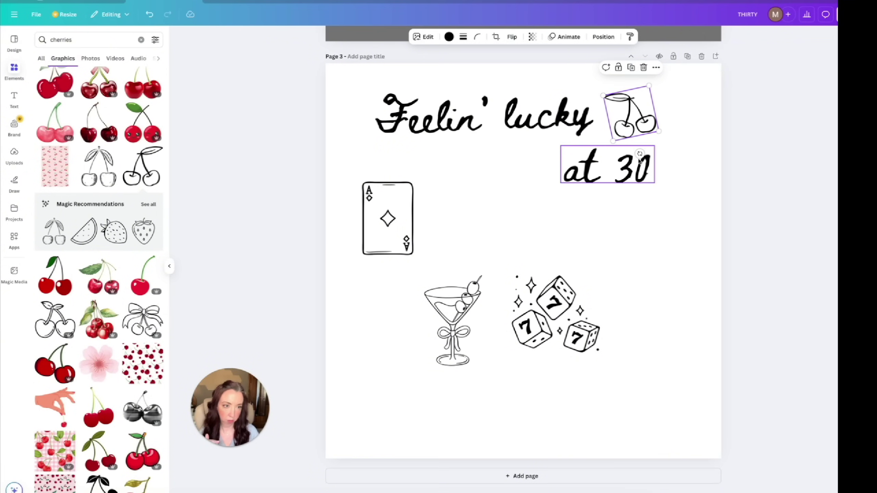
left_click(512, 37)
left_click(518, 57)
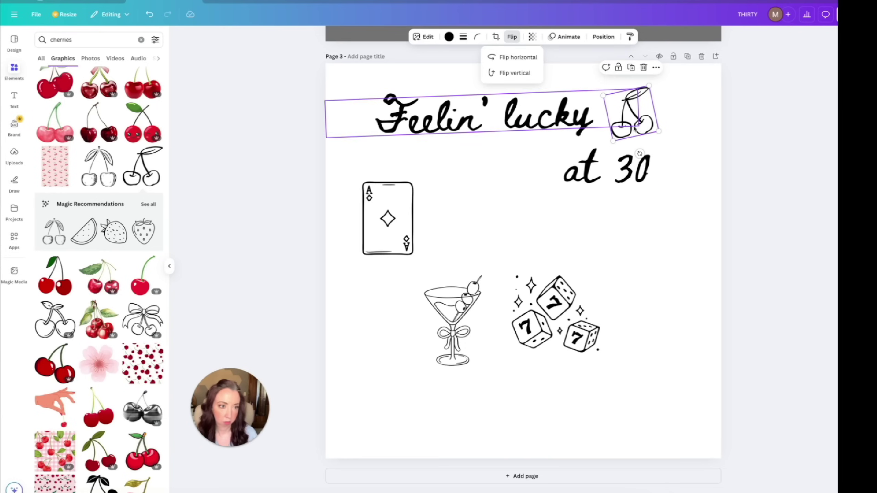
left_click_drag(643, 124, 641, 131)
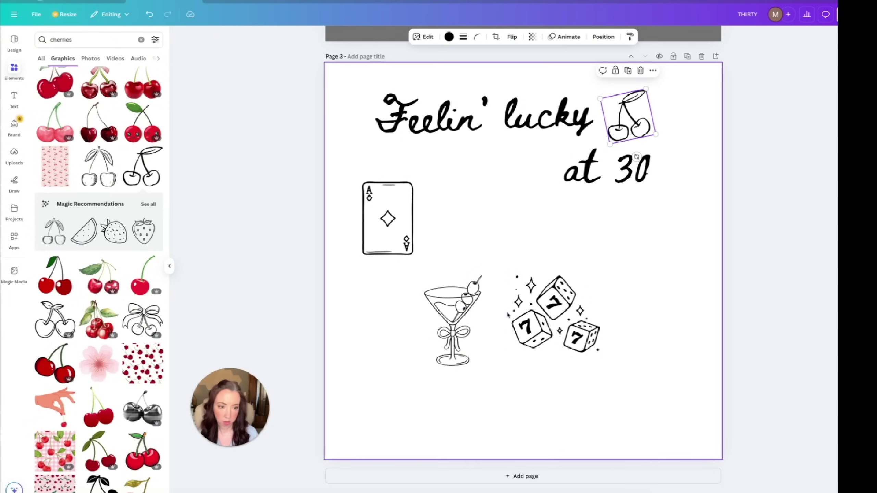
left_click(535, 311)
left_click(438, 306)
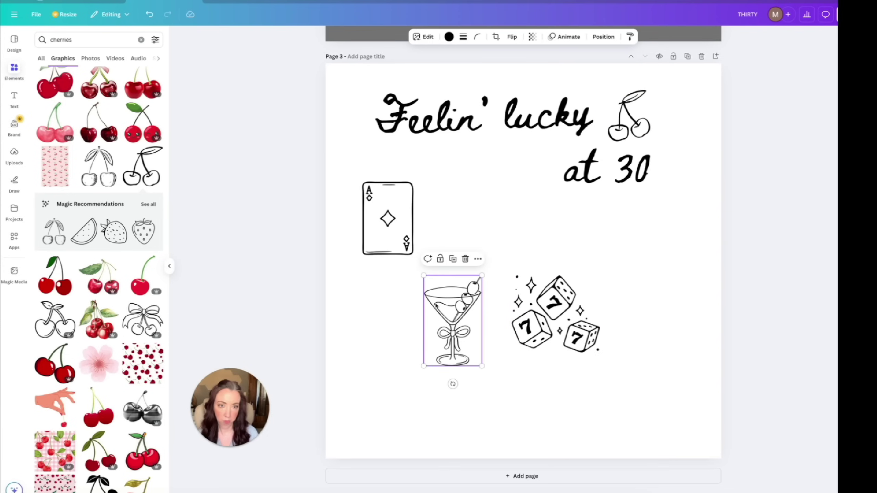
left_click(400, 228)
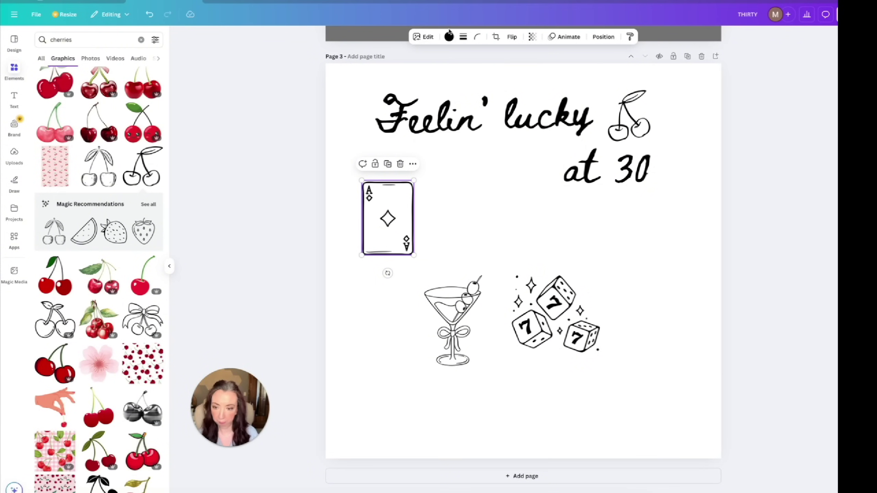
scroll(69, 350, "down", 4)
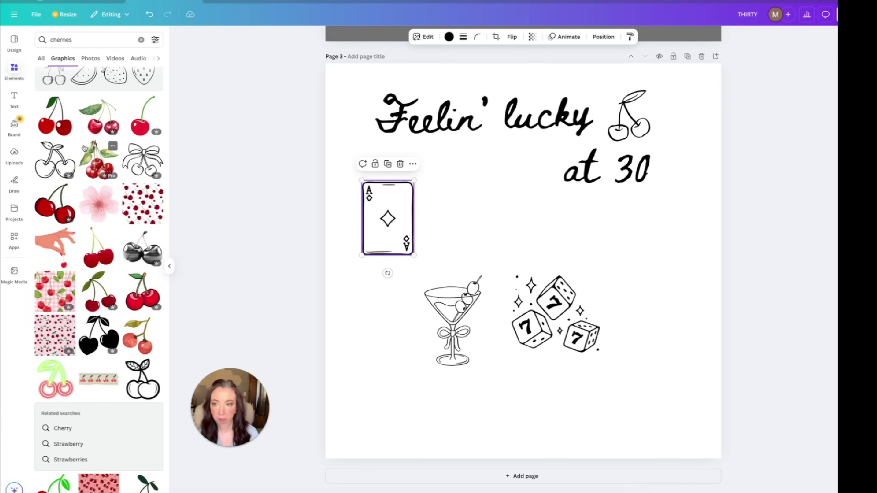
Step: Search the graphics for "bow" and add the black line-art bow with long wavy tails to page 3
left_click(53, 40)
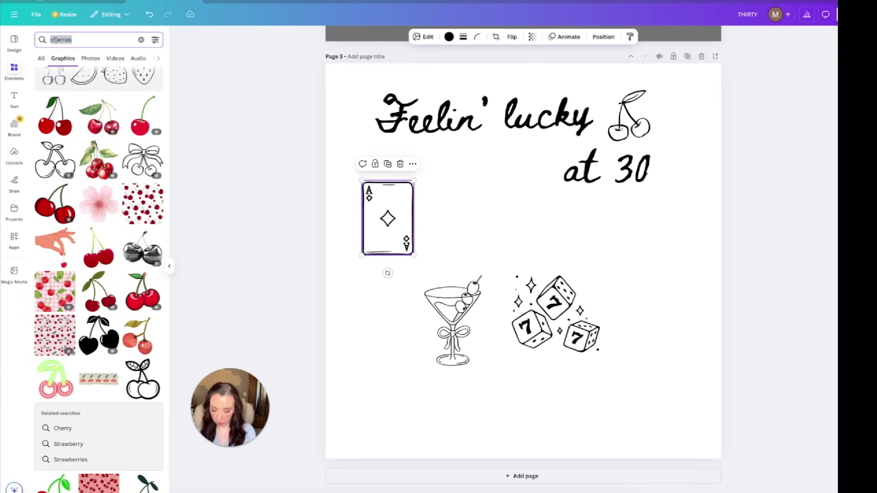
type("bow")
key("Return")
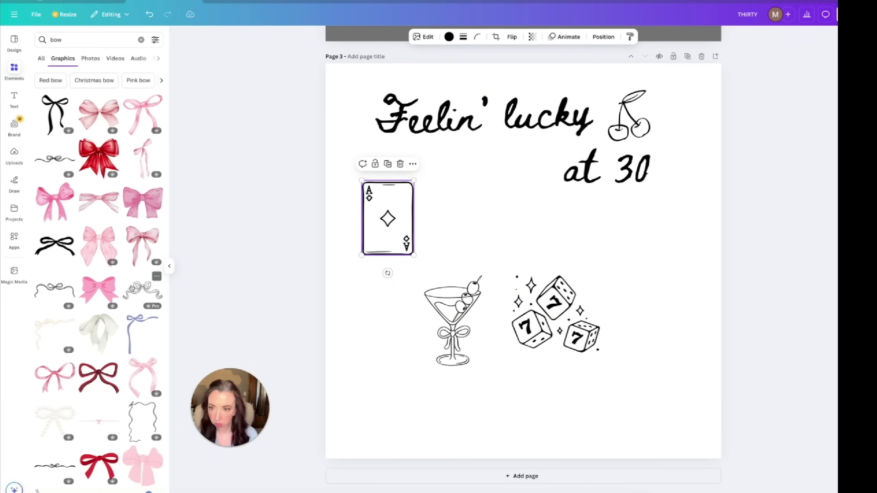
scroll(133, 288, "down", 2)
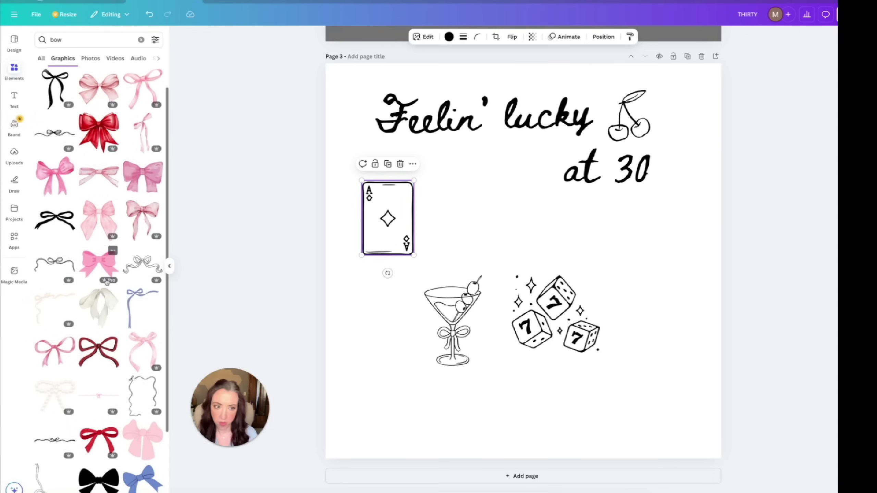
scroll(106, 282, "down", 4)
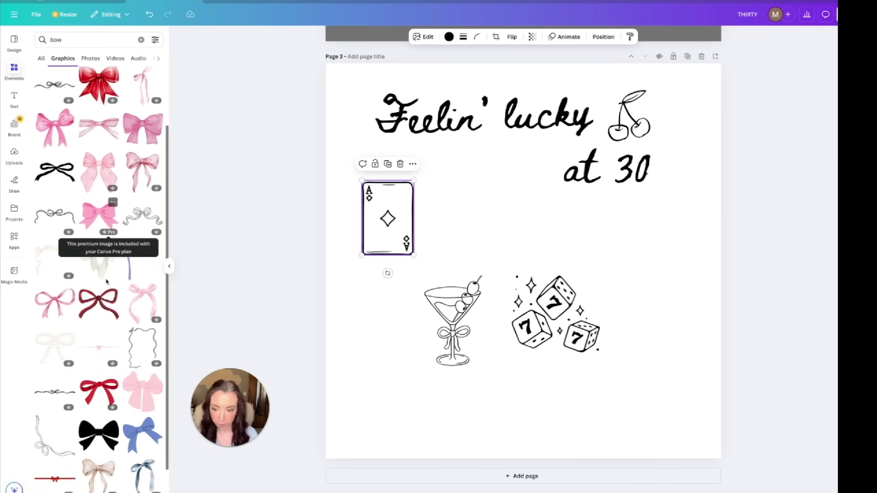
scroll(107, 282, "down", 5)
scroll(107, 282, "down", 4)
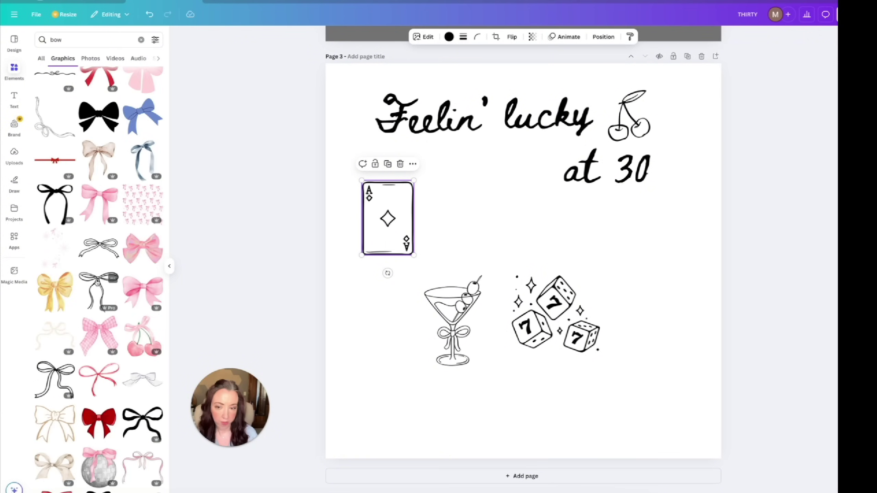
scroll(97, 285, "down", 3)
left_click(99, 215)
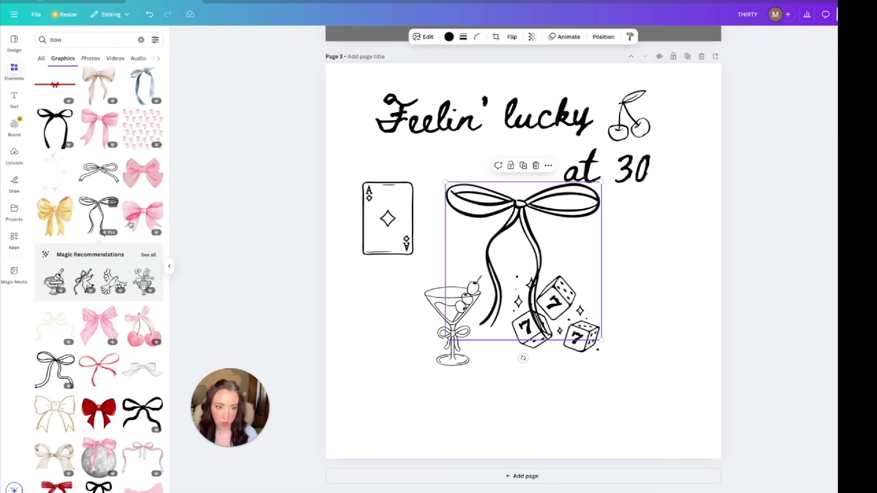
Step: Shrink the bow to about half size, place it left of "at 30" and tilt it slightly clockwise
left_click_drag(602, 341, 531, 269)
left_click_drag(495, 230, 519, 189)
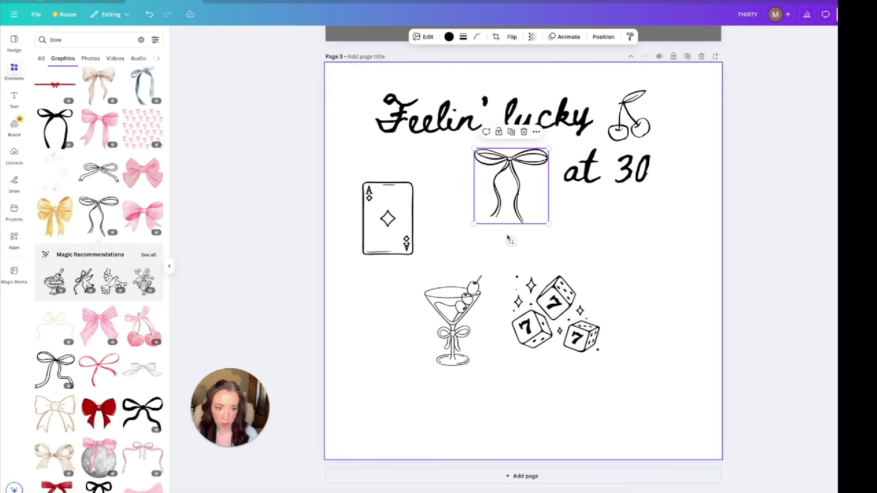
left_click_drag(511, 241, 506, 241)
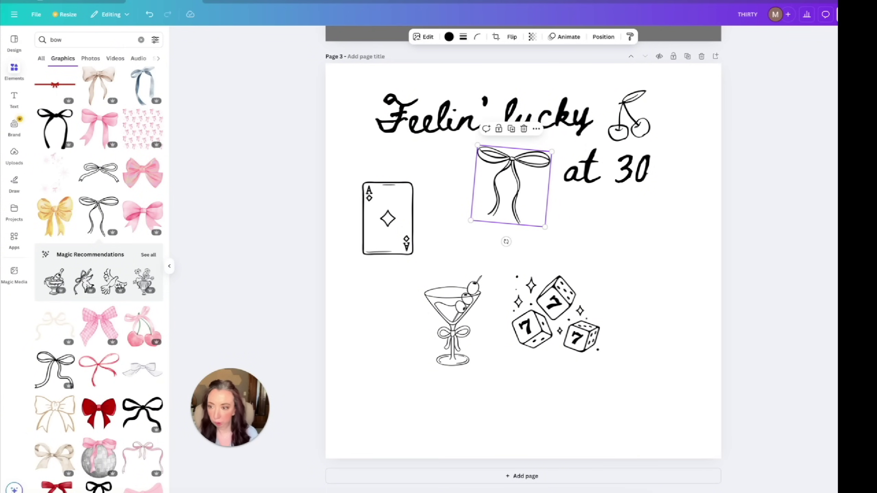
Step: Search the graphics for "money" and place the outlined coins with two sparkles, scaled down, below "at 30" on page 3
triple_click(92, 40)
type("money")
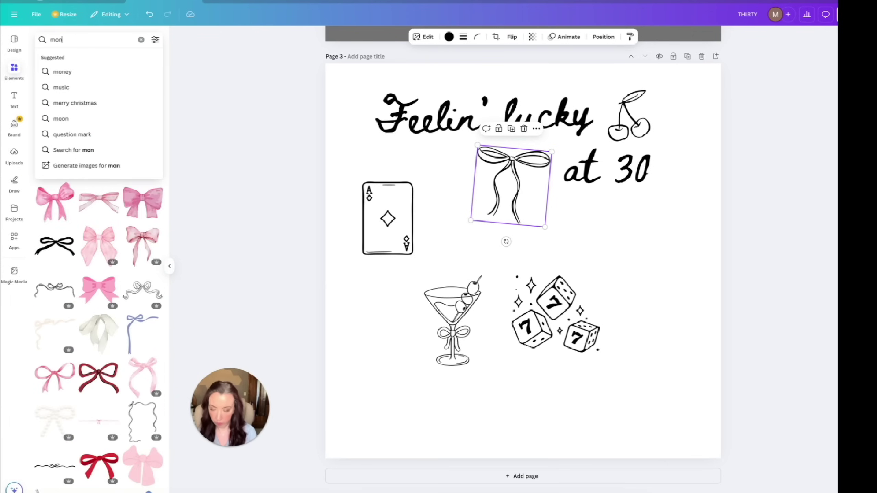
key("Return")
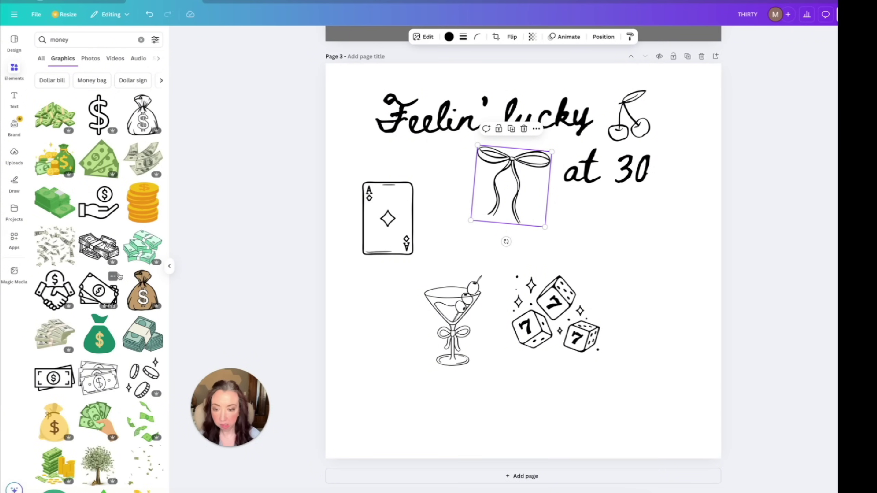
left_click(142, 378)
left_click_drag(464, 272, 479, 285)
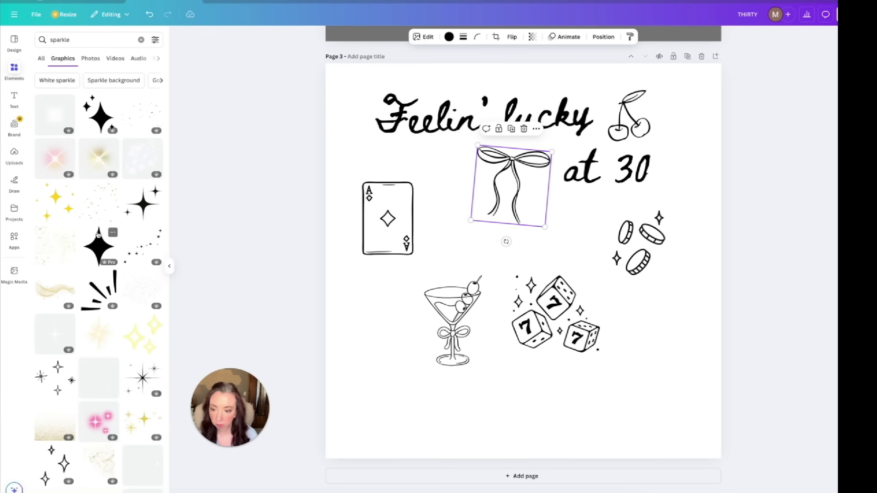
Step: Search the graphics for "sparkle", add the three outlined sparkles, shrink them and place them beside the ace card's lower right corner
scroll(99, 235, "down", 2)
scroll(98, 235, "down", 3)
left_click(55, 253)
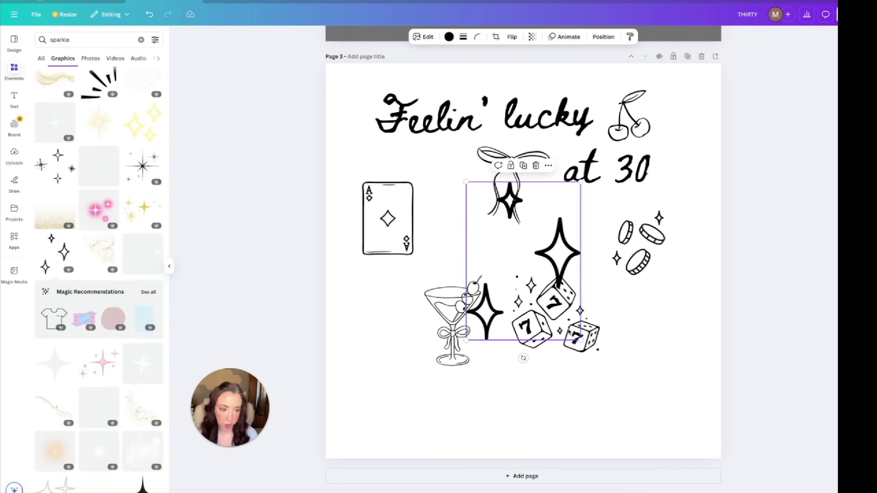
left_click_drag(578, 339, 501, 229)
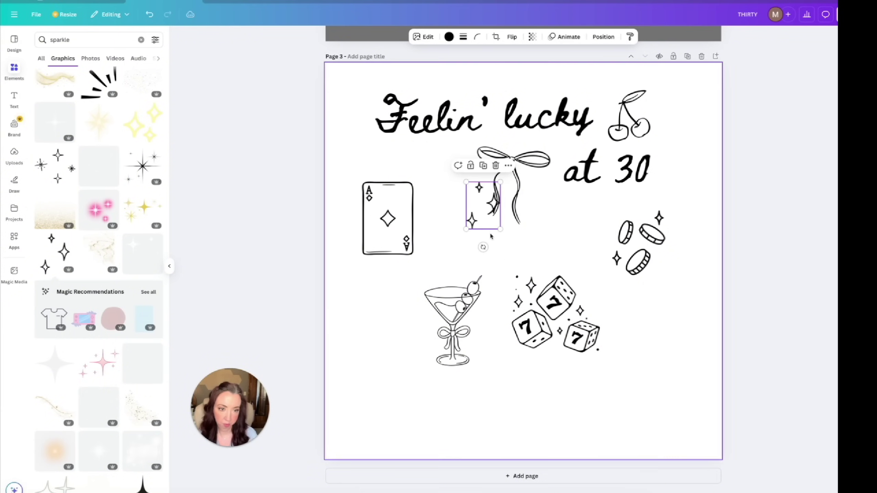
left_click_drag(500, 187, 458, 240)
Step: Browse further through the sparkle graphics, add the single black-outlined four-point sparkle, and place it very small to the lower right of the dice
scroll(131, 245, "down", 10)
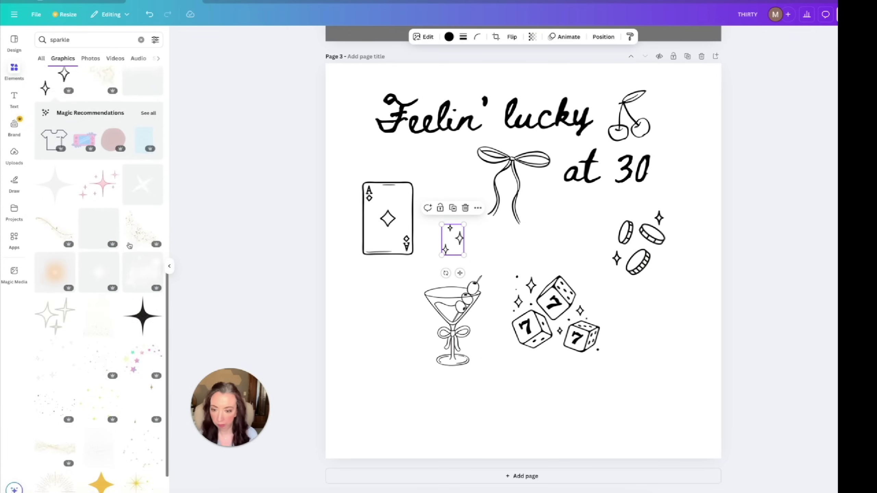
scroll(129, 245, "down", 9)
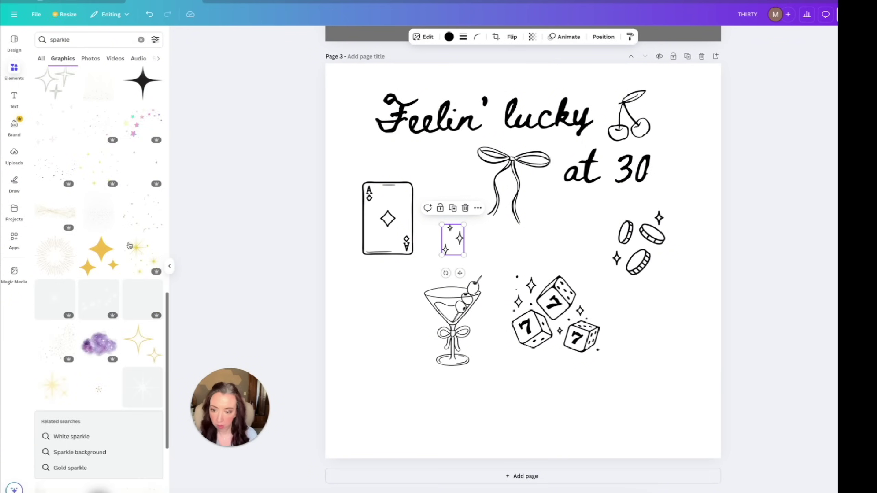
scroll(130, 245, "down", 4)
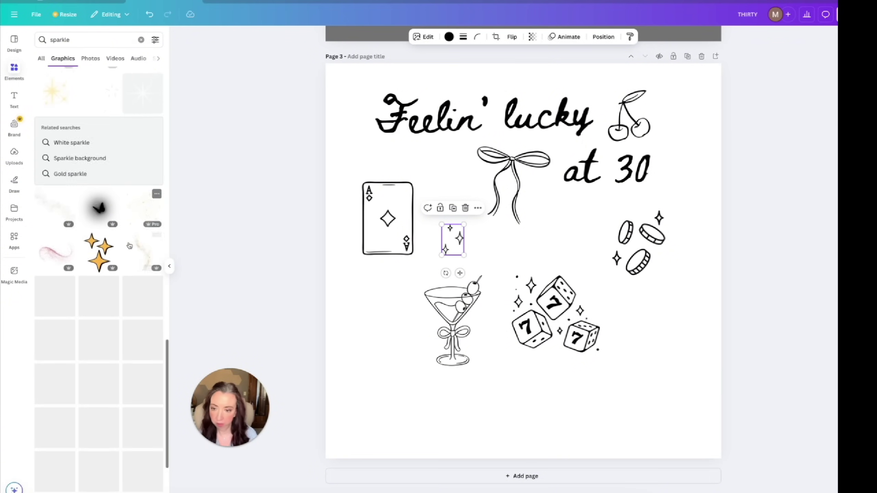
scroll(91, 255, "down", 8)
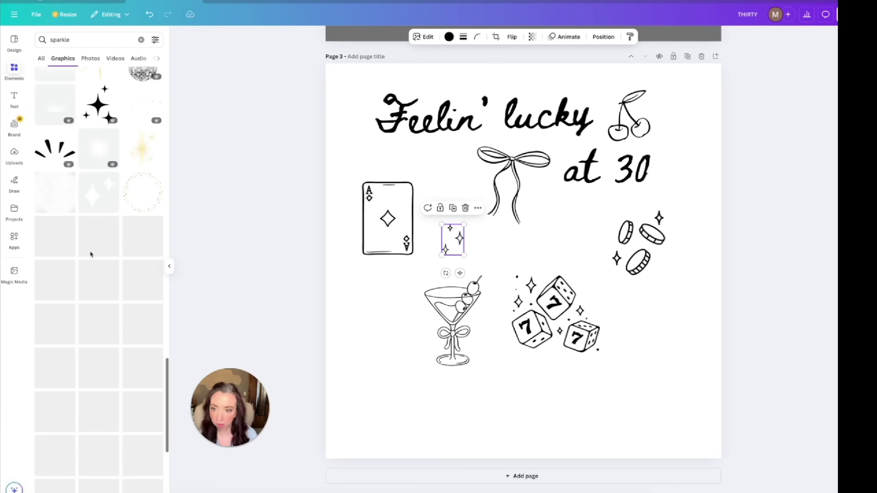
scroll(90, 255, "down", 1)
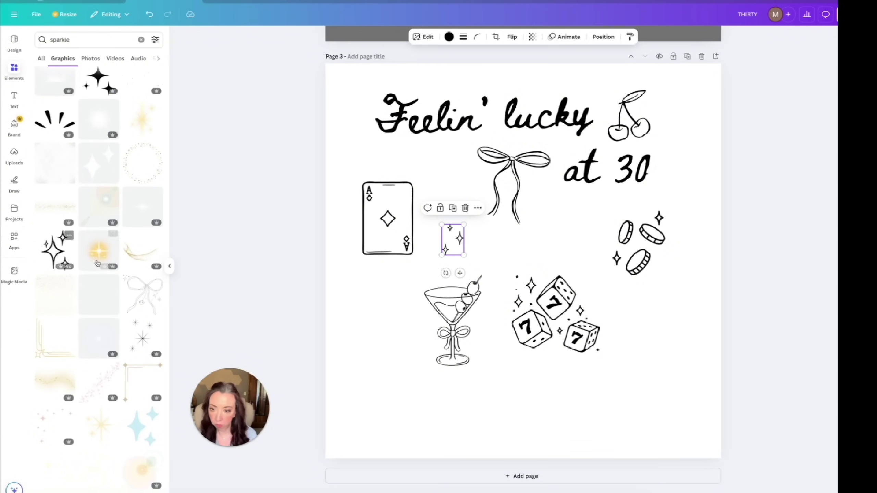
scroll(116, 252, "down", 8)
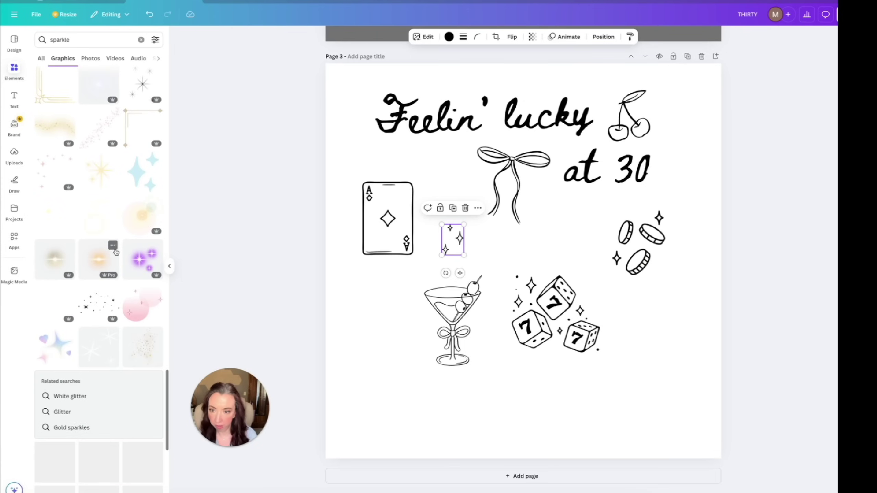
scroll(117, 262, "down", 9)
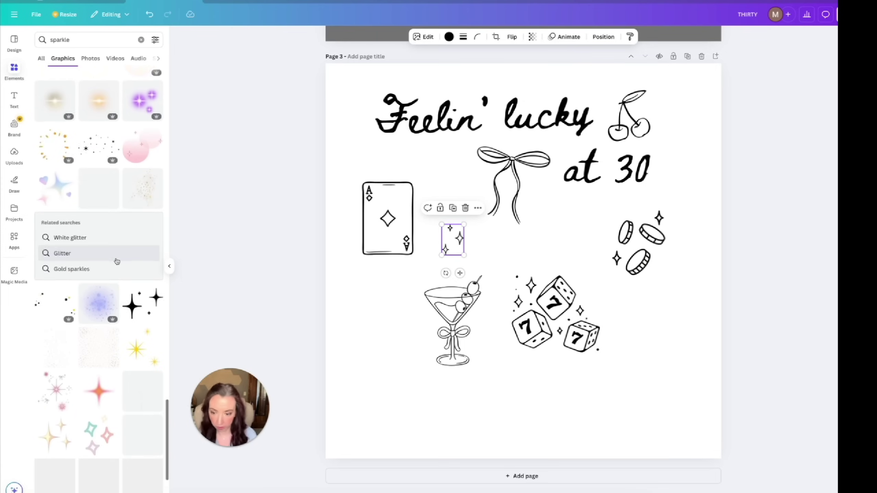
scroll(117, 262, "down", 3)
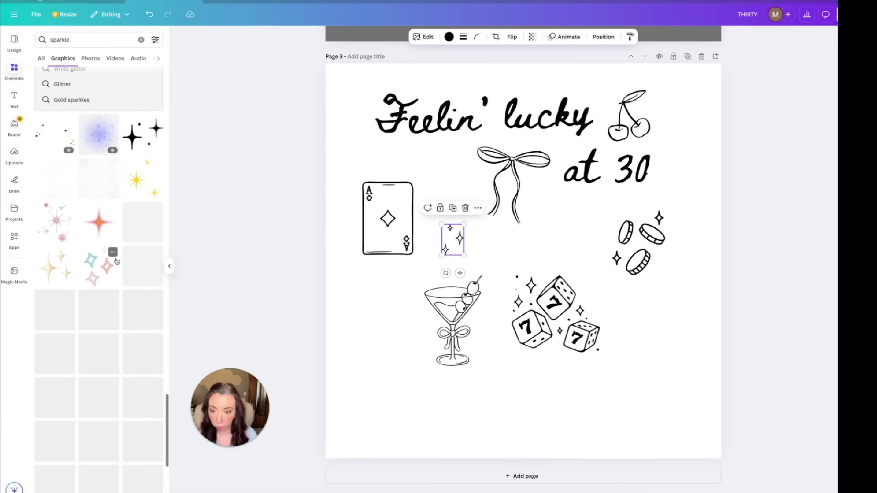
scroll(117, 261, "down", 11)
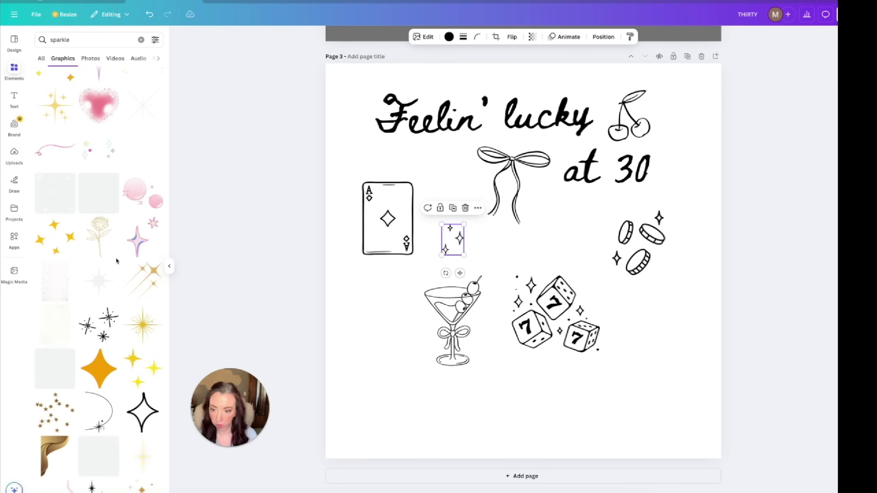
scroll(131, 283, "down", 1)
left_click(144, 307)
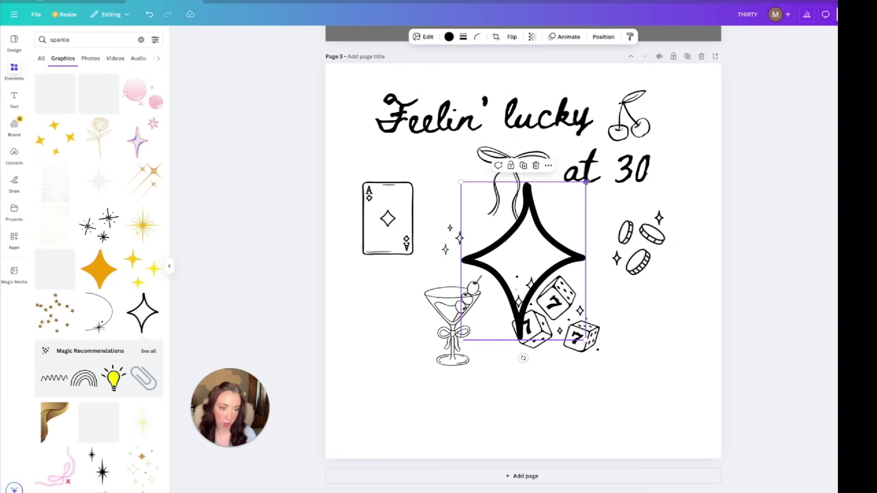
left_click_drag(586, 181, 636, 351)
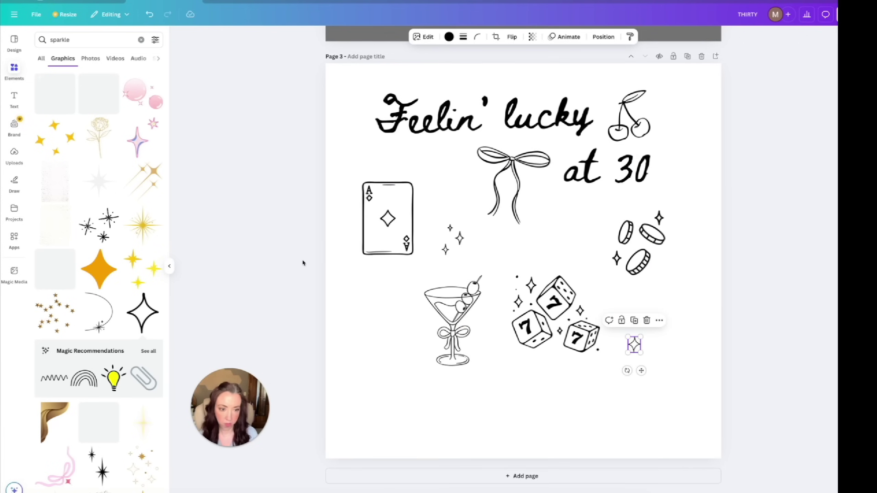
Step: Move the martini glass slightly down and left, and search the graphics for "cocktail"
left_click_drag(466, 296, 447, 325)
left_click(69, 41)
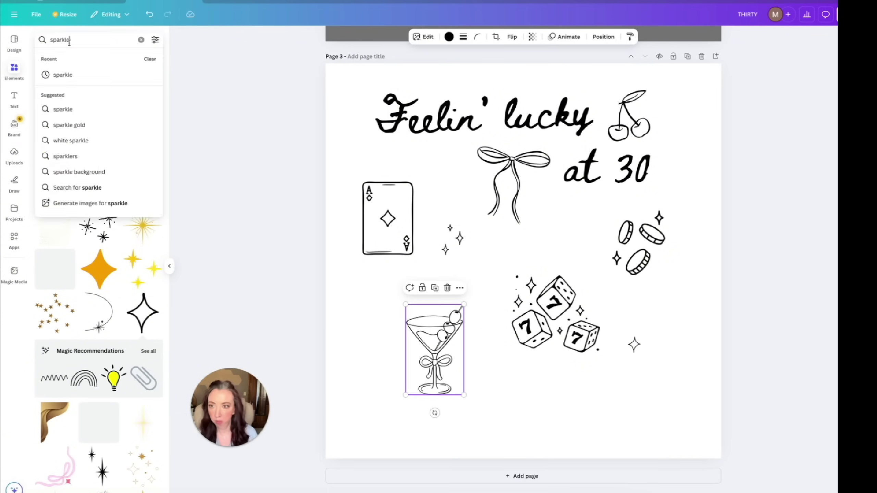
double_click(69, 42)
type("cocktail")
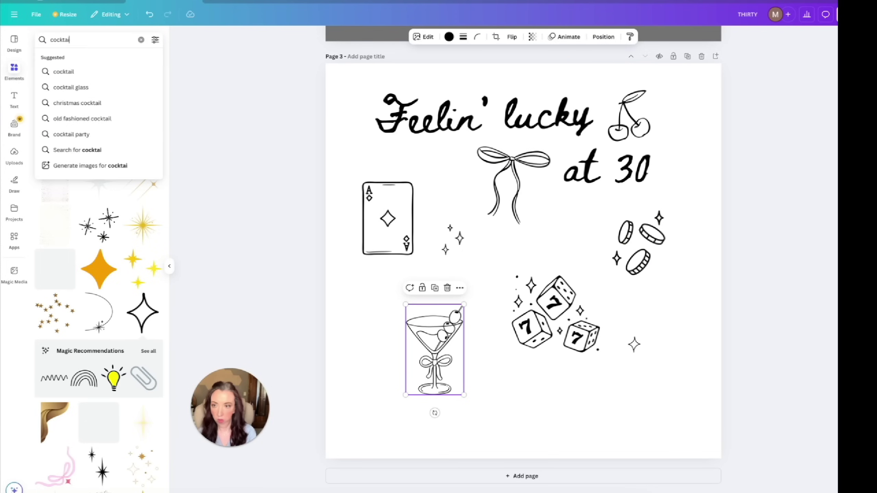
key("Return")
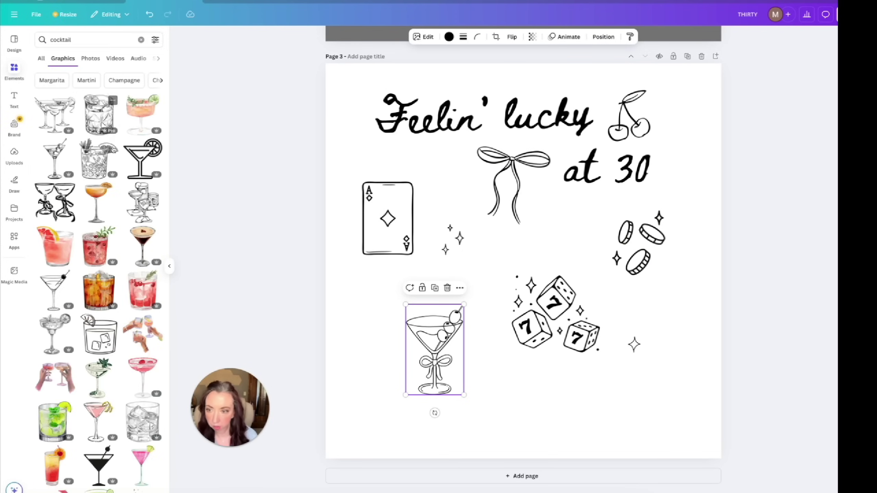
scroll(111, 192, "down", 1)
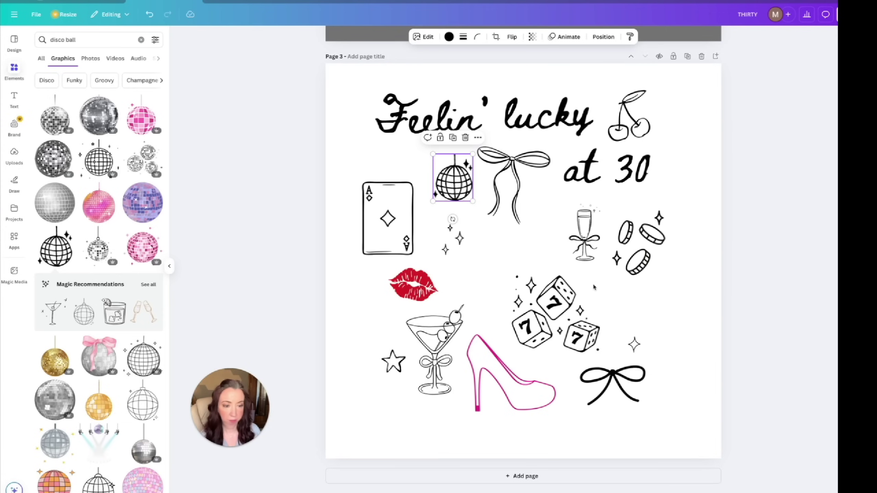
Step: Shrink the dice and the pink high heel slightly, shifting the dice up and left and placing the shoe just below them
left_click(565, 301)
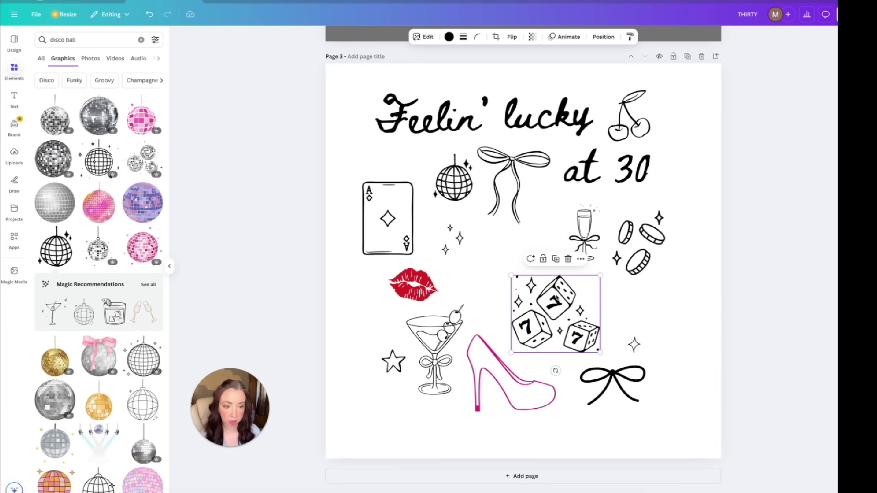
left_click_drag(511, 353, 529, 302)
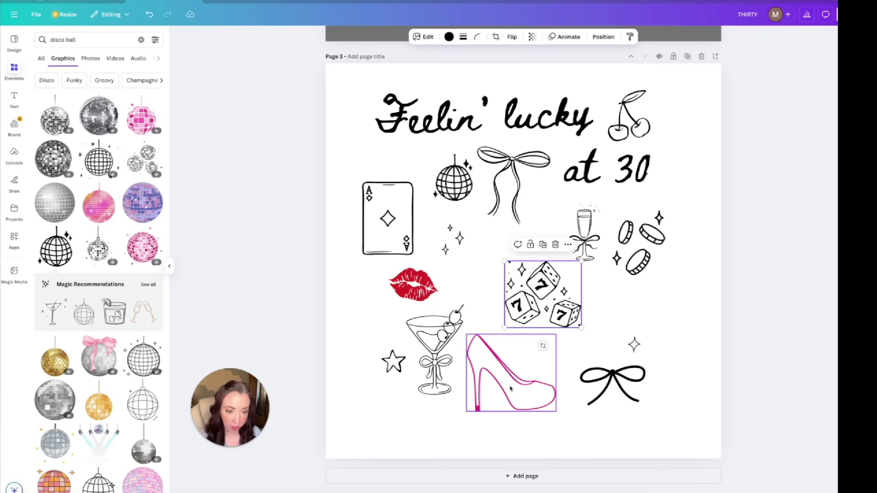
left_click_drag(483, 359, 493, 353)
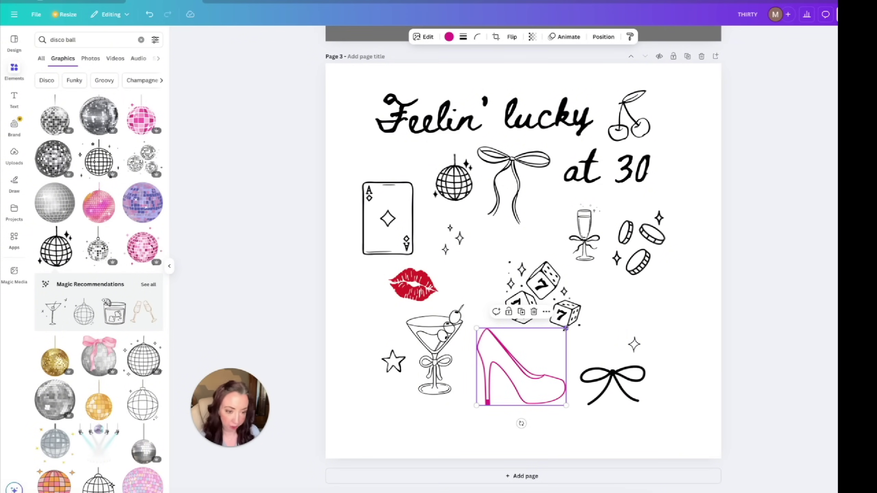
left_click_drag(565, 329, 547, 344)
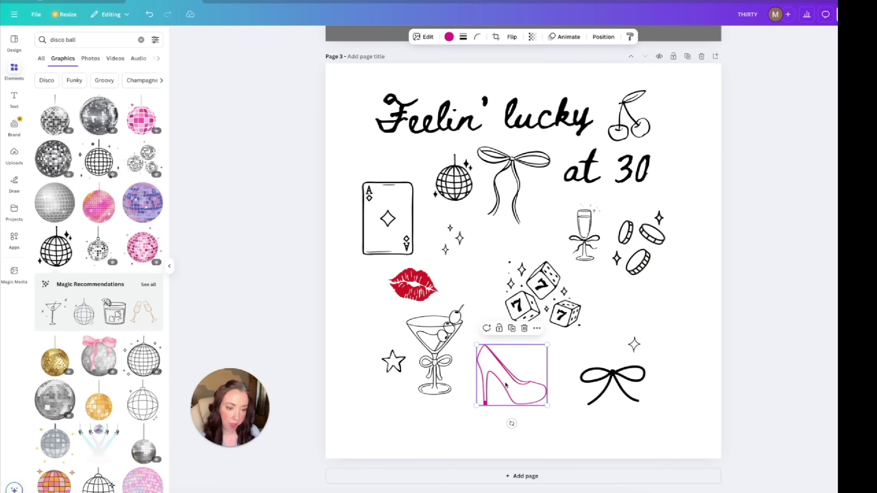
left_click_drag(506, 384, 518, 377)
Step: Move the ace card up below "Feelin'", tilt it slightly counterclockwise, and place the disco ball close to its upper right
left_click_drag(389, 213, 388, 188)
left_click_drag(387, 247, 395, 246)
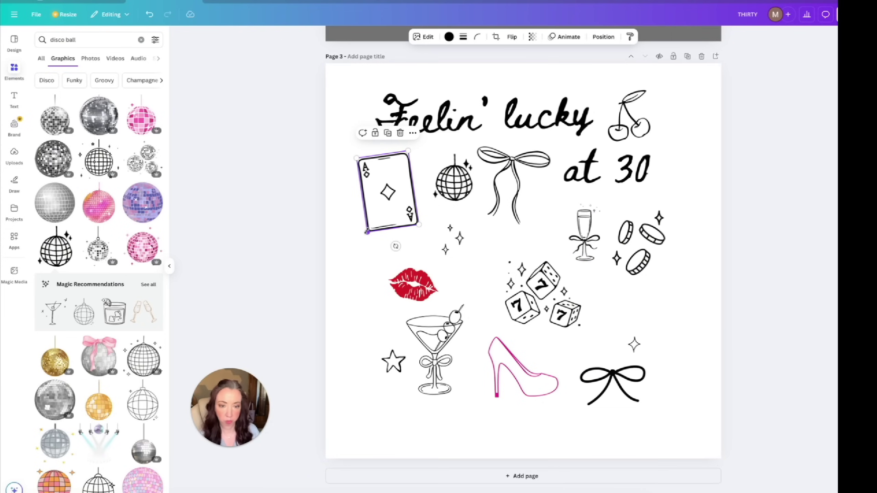
left_click_drag(366, 231, 367, 231)
left_click_drag(450, 179, 440, 161)
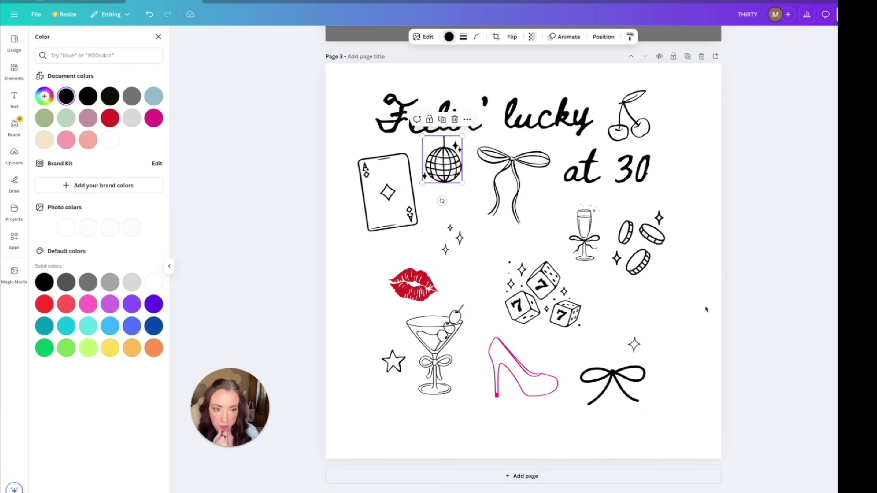
Step: Recolor the cherries and the high heel with the document's dark red, and nudge the lips slightly up
left_click(605, 132)
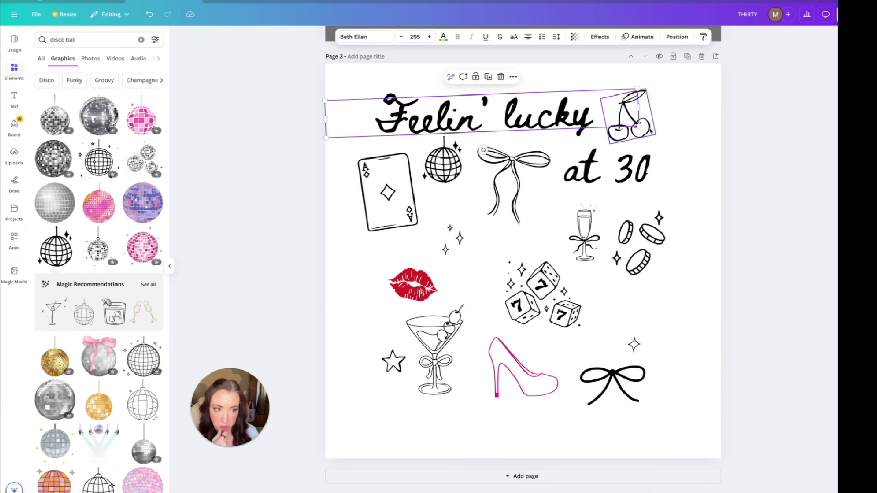
left_click(651, 132)
left_click(448, 38)
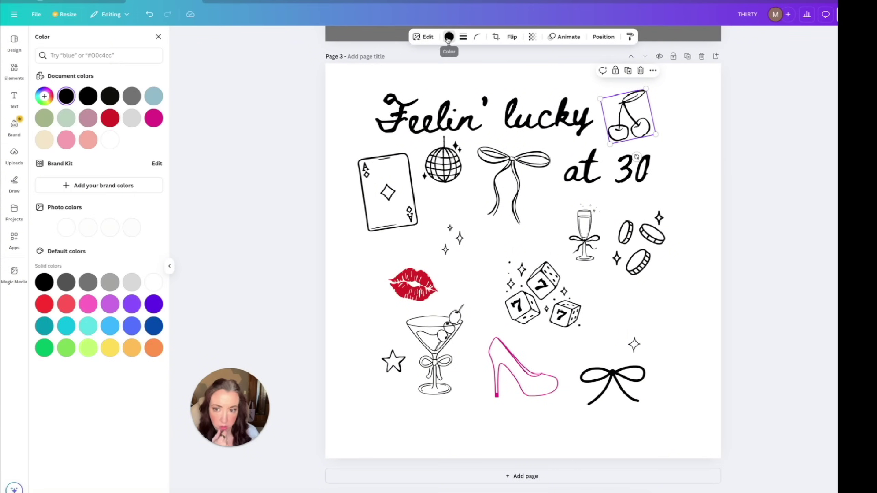
left_click(110, 118)
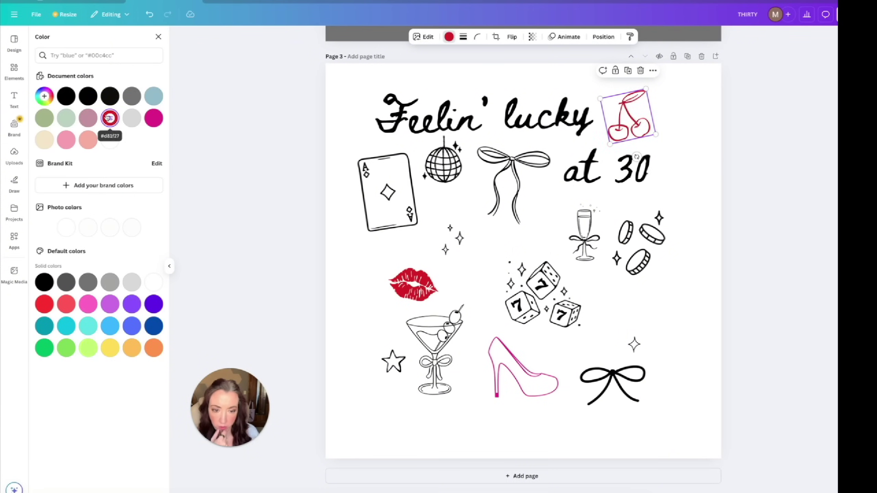
left_click_drag(411, 298, 410, 290)
left_click(497, 379)
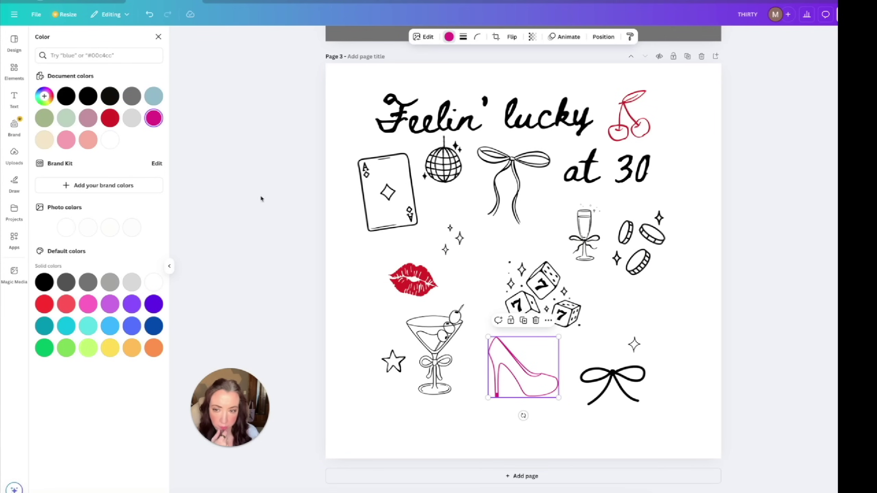
left_click(110, 118)
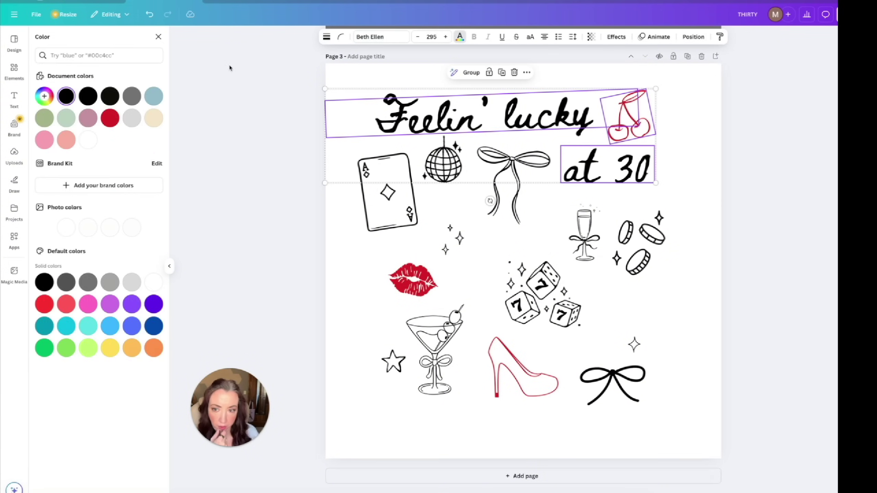
Step: Recolor the "Feelin' lucky" and "at 30" text and the ace card in the document's dark red
left_click(110, 119)
left_click(414, 187)
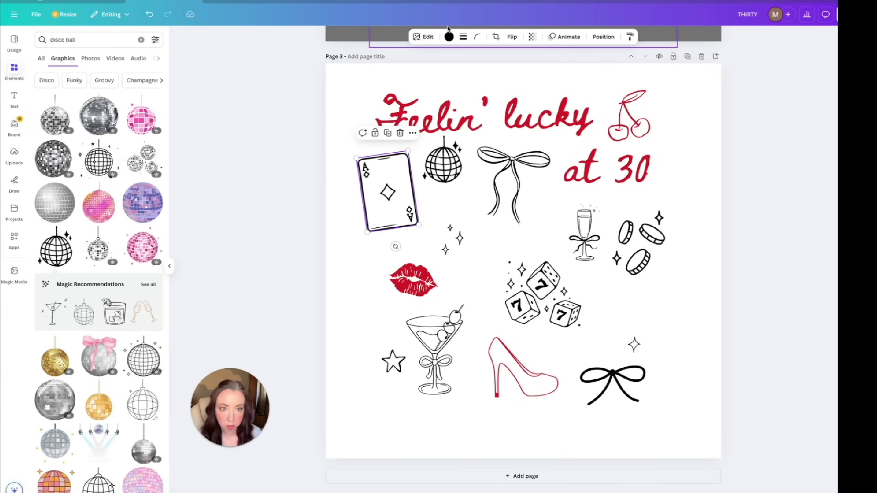
left_click(449, 36)
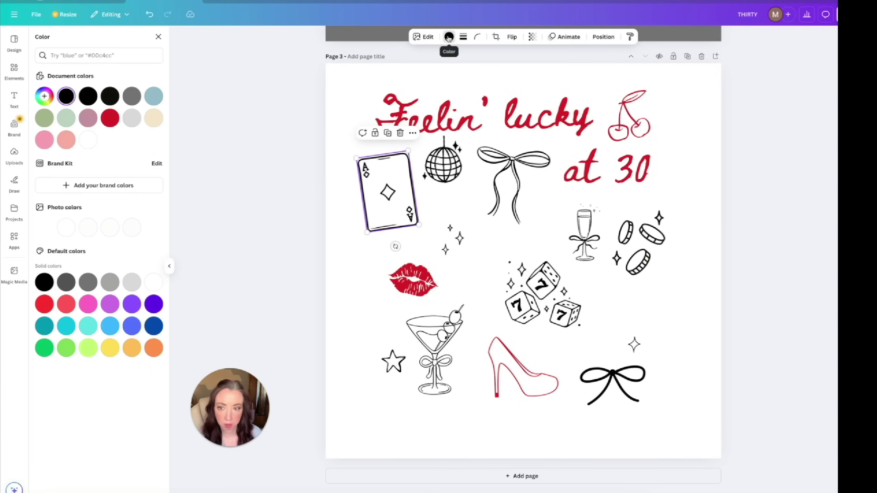
left_click(114, 119)
Step: Recolor the disco ball, the long ribbon bow and the remaining black graphics in the document's dark red
left_click(439, 161)
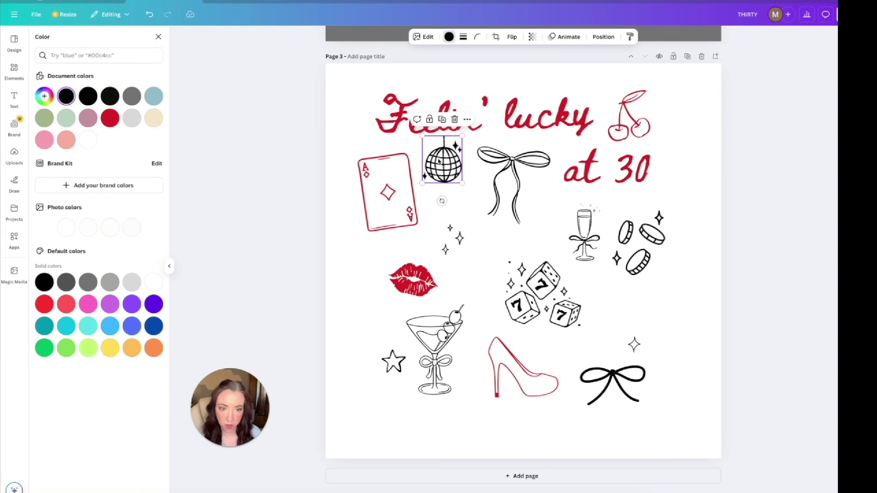
left_click(111, 121)
left_click(508, 189)
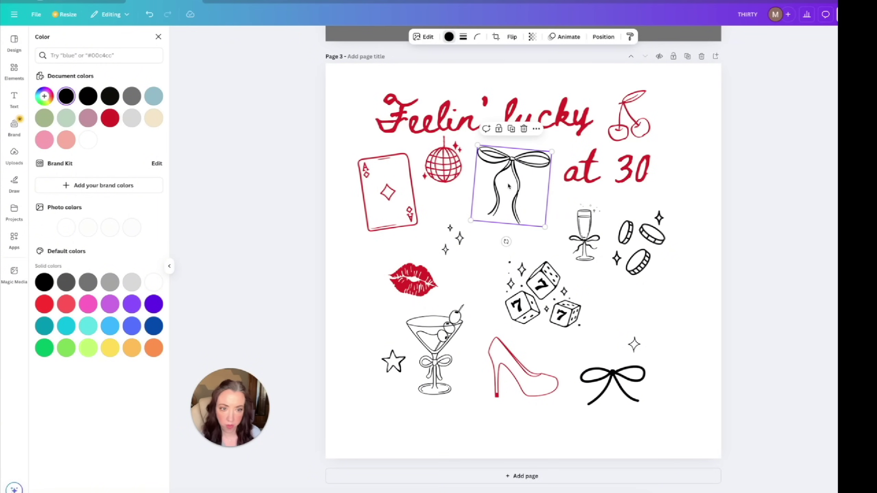
left_click(117, 127)
Step: Move the cherries down beside "at 30", append "at" to the "Feelin' lucky" text, and shift that line slightly right
left_click_drag(645, 127, 699, 196)
left_click(608, 169)
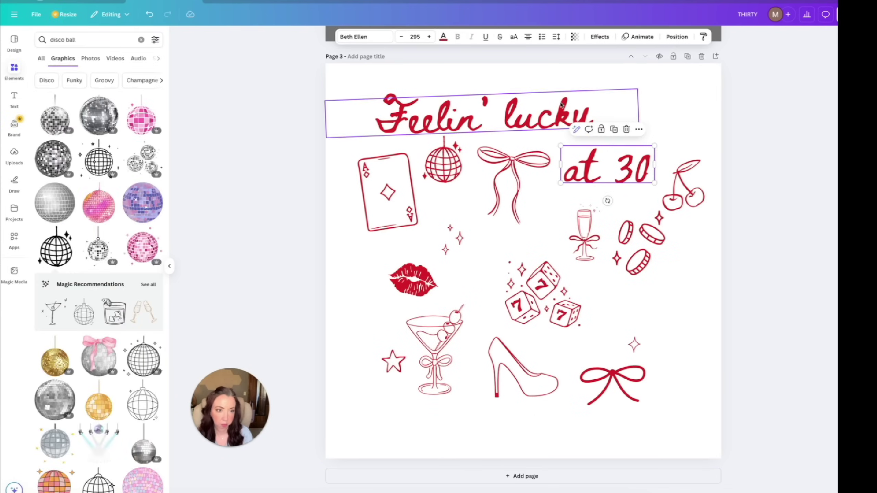
left_click(561, 105)
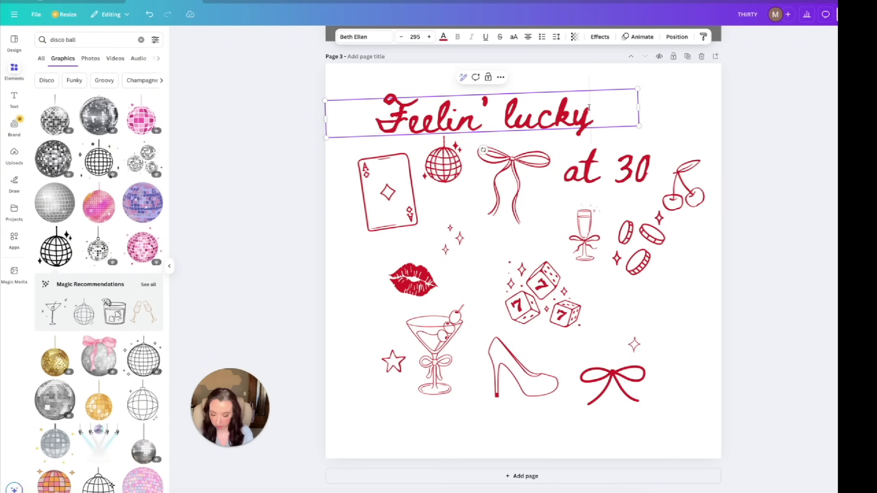
left_click(589, 107)
type("at")
left_click(665, 141)
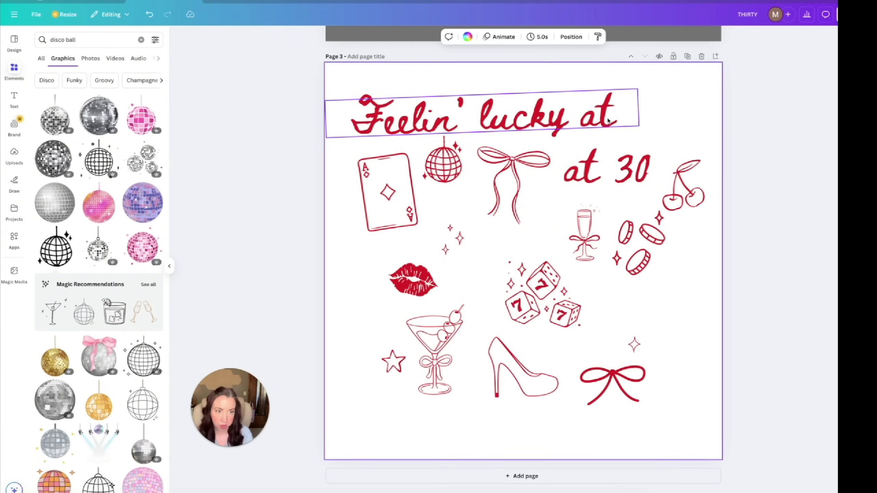
left_click_drag(608, 121, 619, 119)
Step: Delete "at" from the second text line, leaving only "30"
left_click(634, 161)
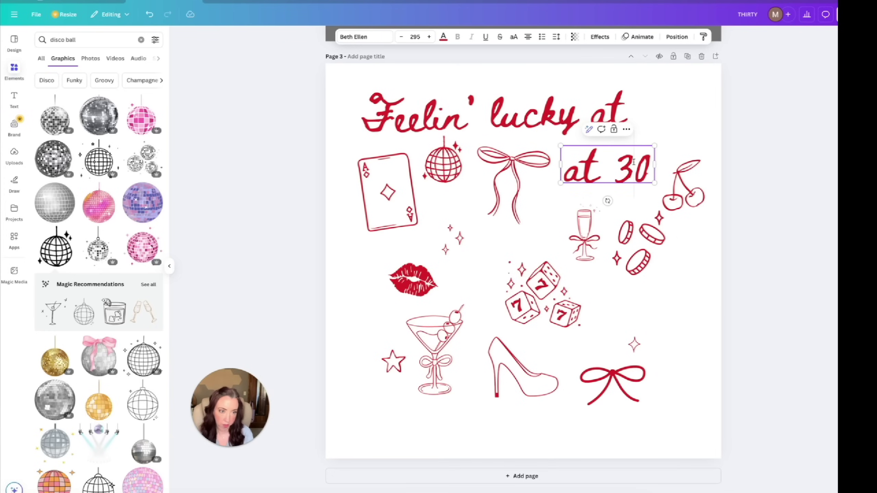
left_click_drag(619, 165, 564, 166)
key("BackSpace")
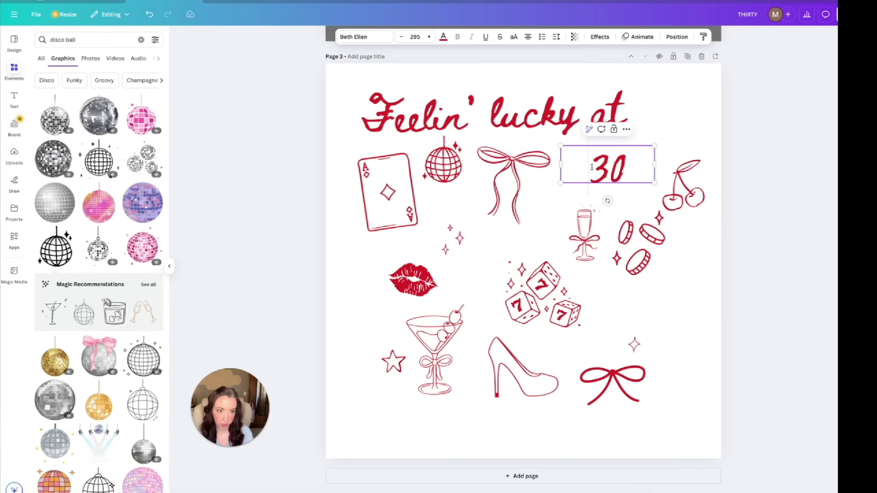
Step: Enlarge "30" below "lucky" and rearrange the cherries, ribbon bow, shrunken coins and champagne glass around it
left_click_drag(654, 164, 662, 132)
left_click_drag(657, 181, 673, 191)
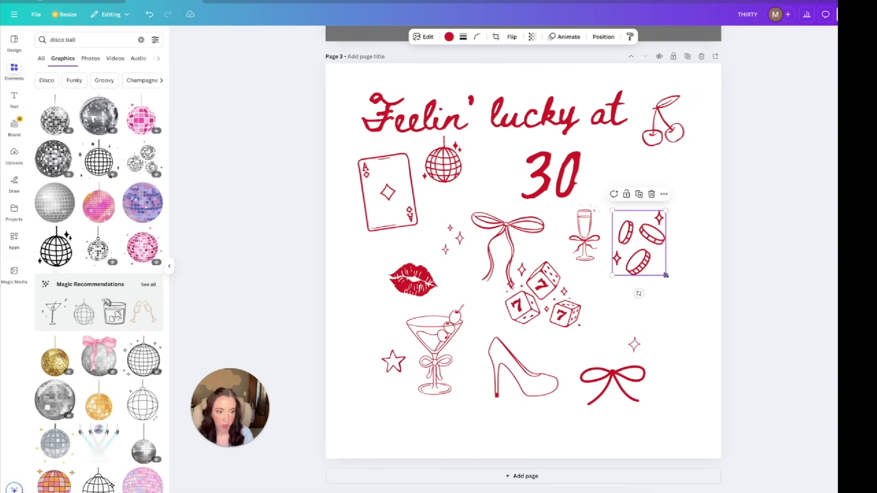
left_click_drag(665, 273, 625, 320)
left_click_drag(584, 246, 612, 187)
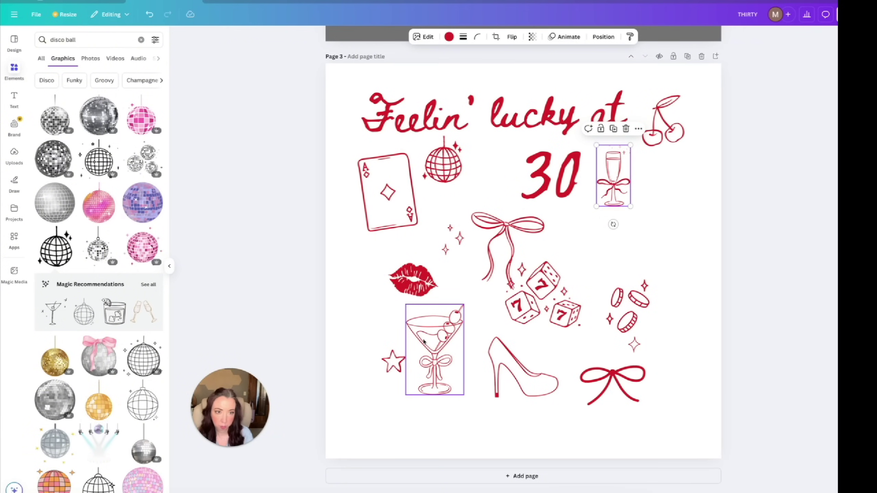
Step: Copy the hex code of the martini glass's dark red color
scroll(424, 341, "up", 8)
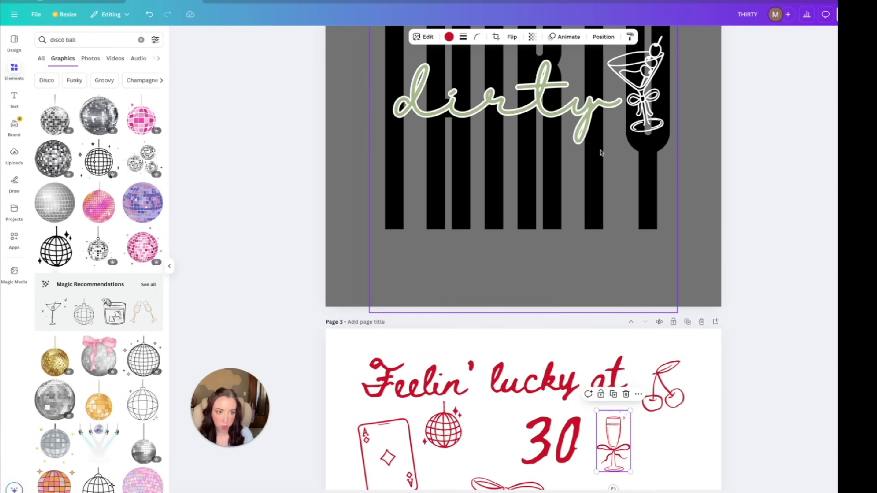
scroll(601, 153, "down", 8)
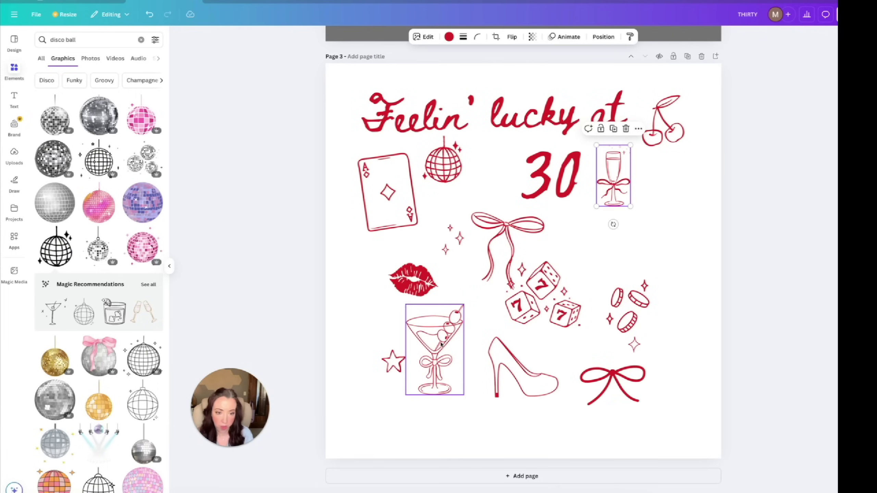
left_click(441, 344)
left_click(428, 38)
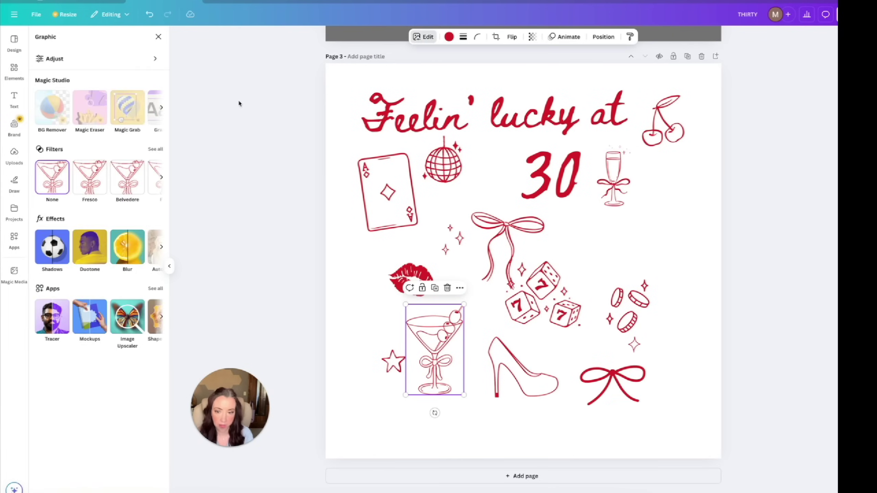
left_click(59, 253)
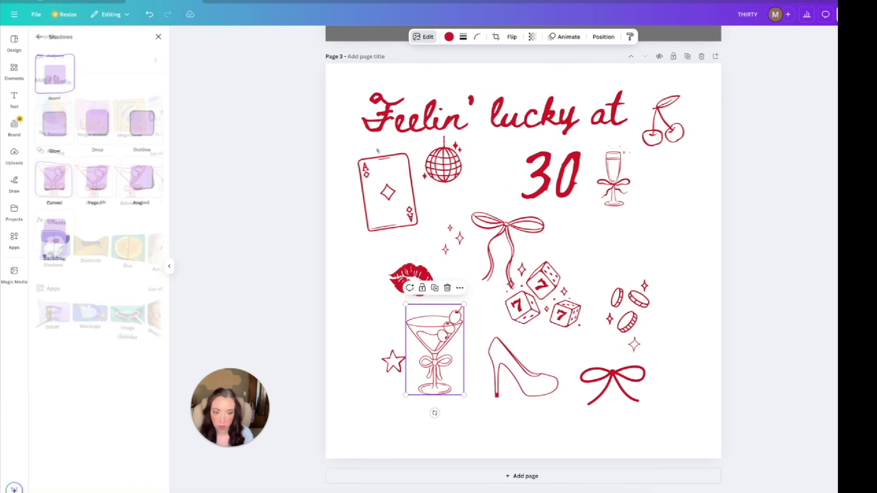
left_click(448, 36)
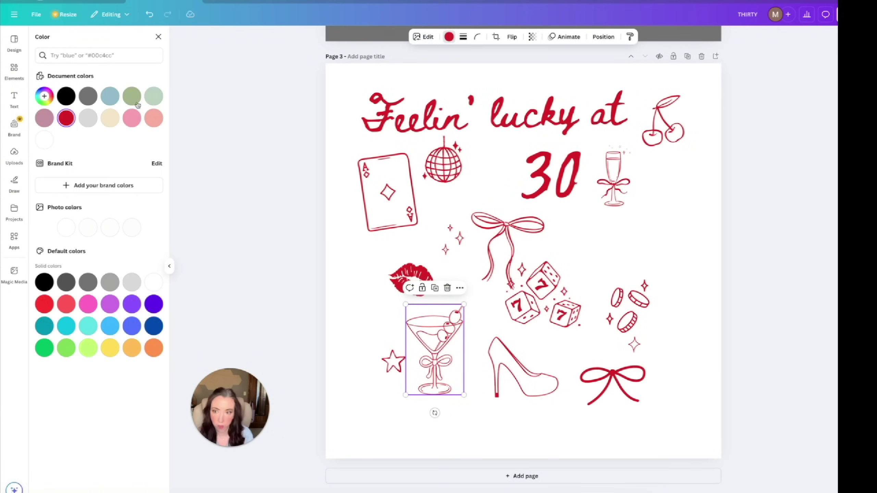
left_click(64, 117)
key("ctrl+c")
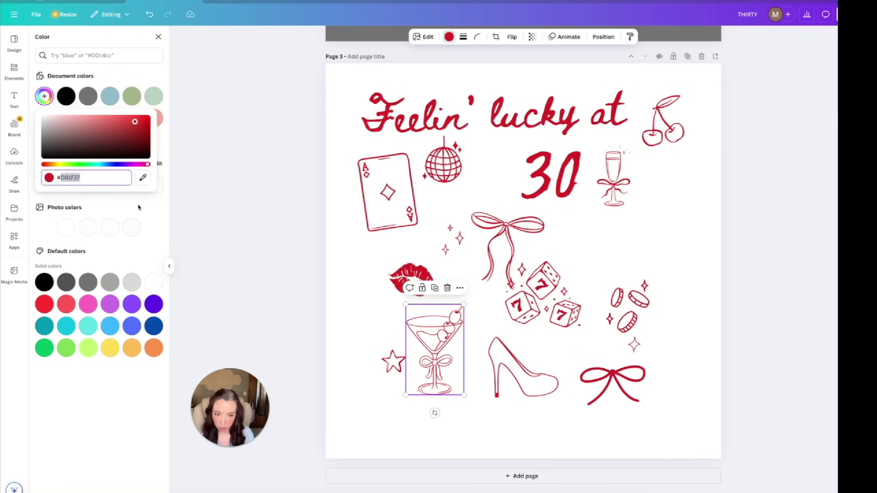
left_click(365, 321)
left_click(423, 351)
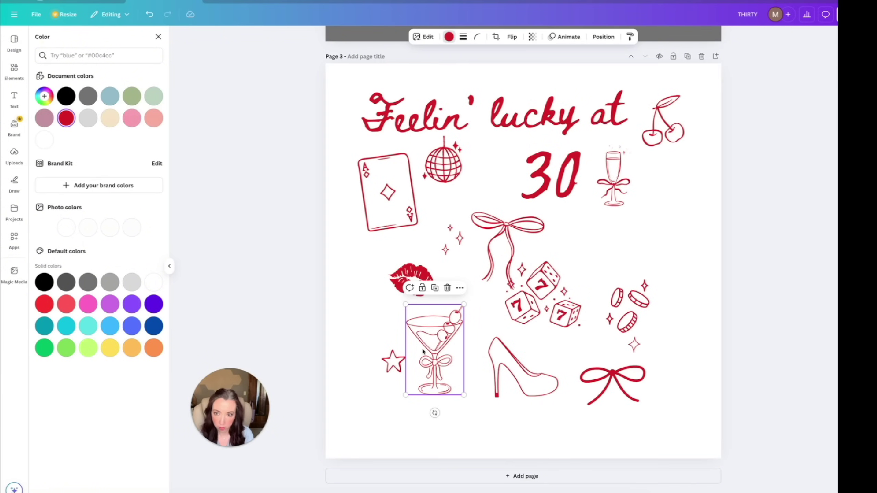
Step: Apply an Outline shadow to the martini glass in the copied dark red, with size 5
left_click(418, 37)
left_click(60, 246)
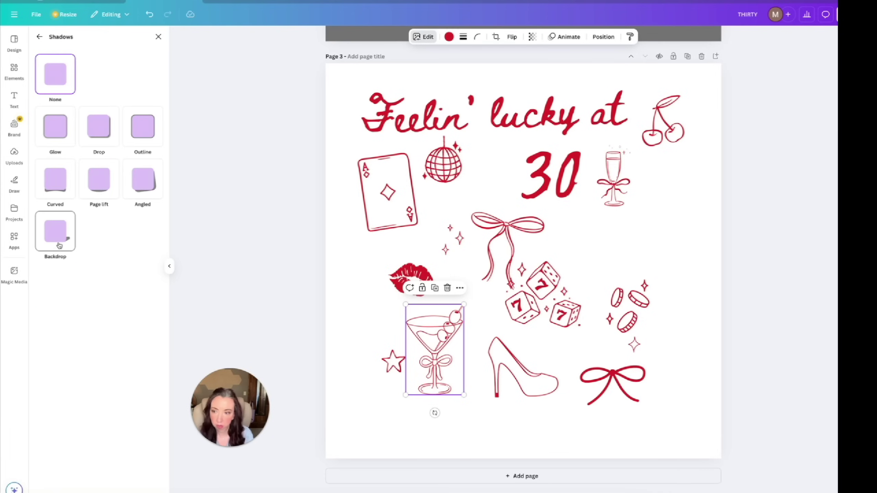
left_click(142, 127)
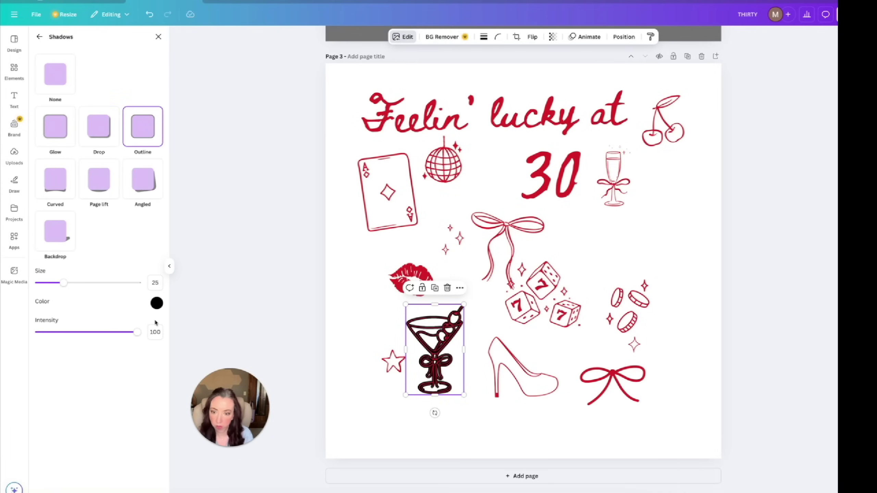
left_click(157, 303)
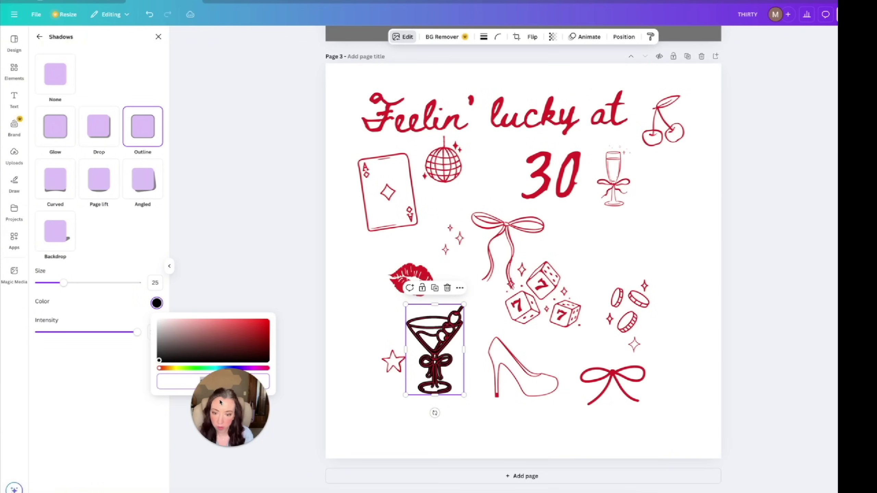
key("ctrl+v")
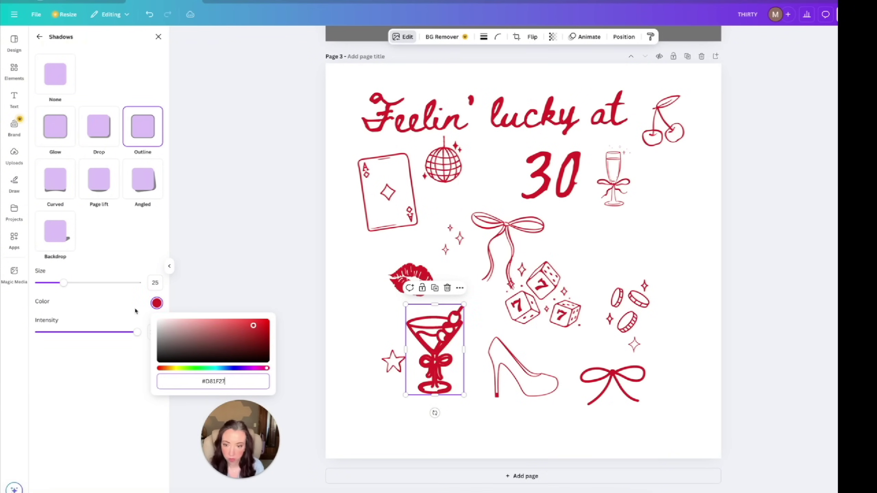
left_click_drag(62, 286, 43, 287)
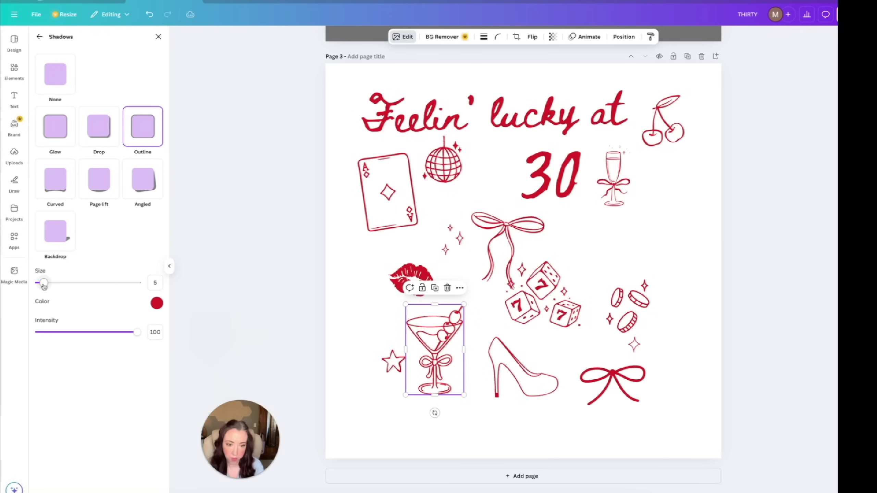
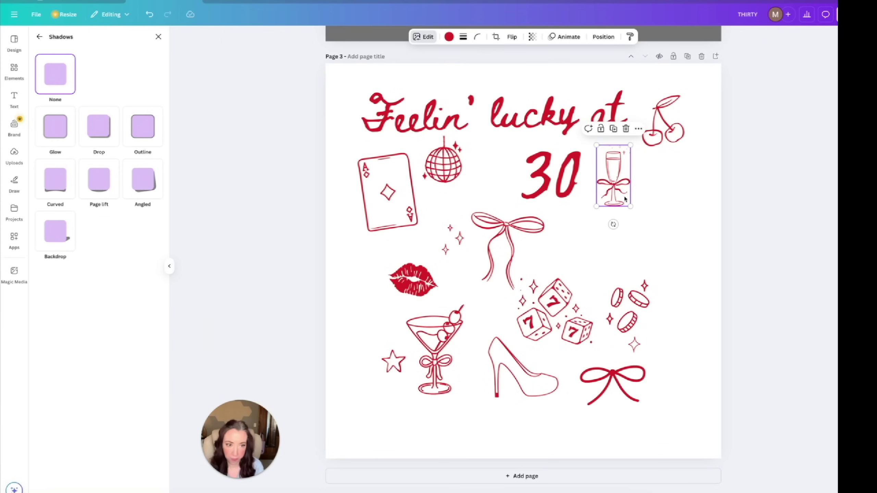
Step: Apply an Outline shadow to the champagne glass in the same dark red, with size 4
left_click(131, 136)
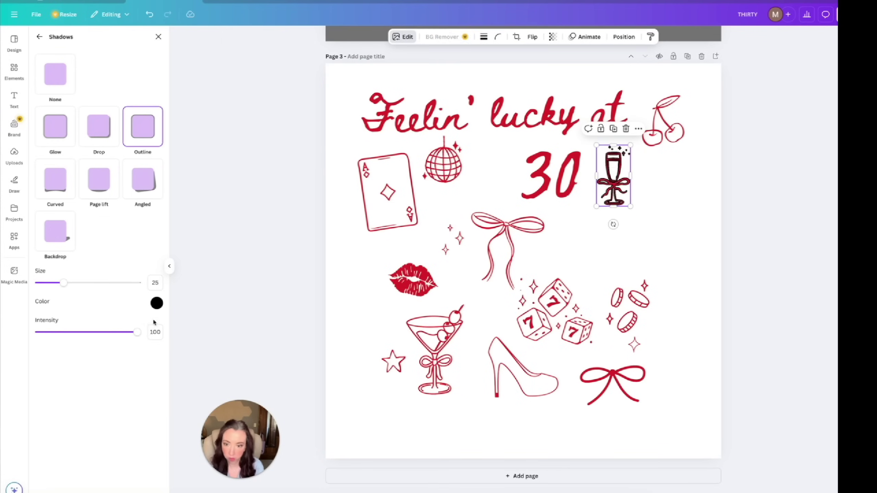
left_click_drag(66, 283, 42, 285)
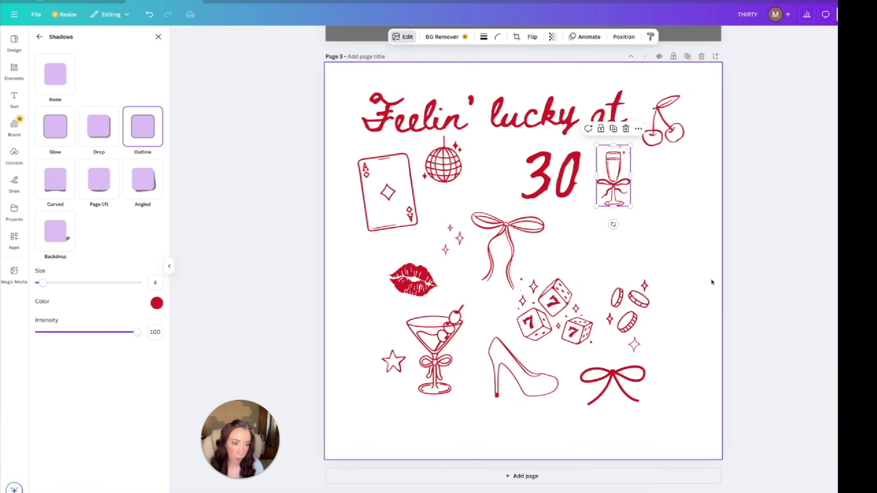
Step: Hang the disco ball below "lucky" beside "30", and move the ace card and ribbon bow closer to it
left_click(453, 164)
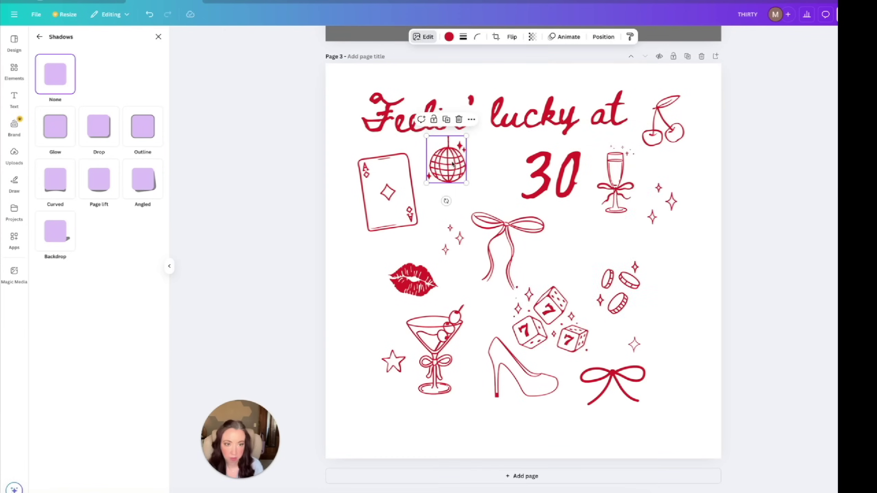
left_click_drag(455, 164, 499, 152)
left_click(445, 212)
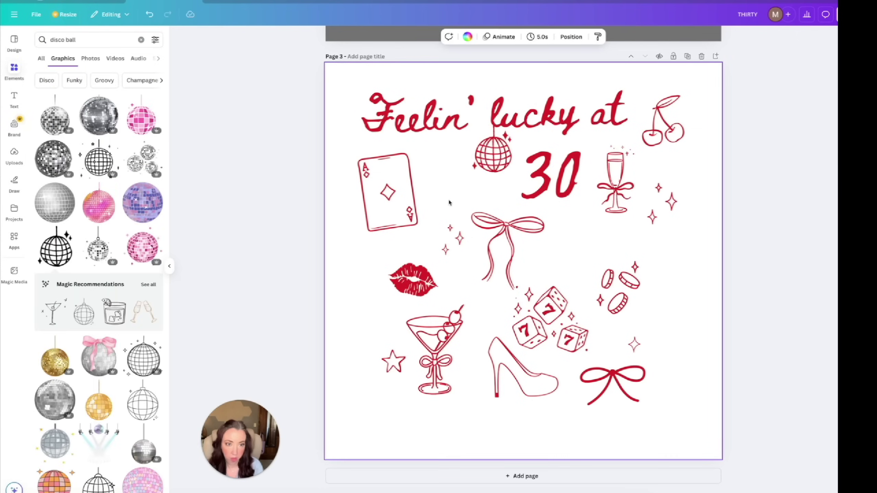
left_click(488, 158)
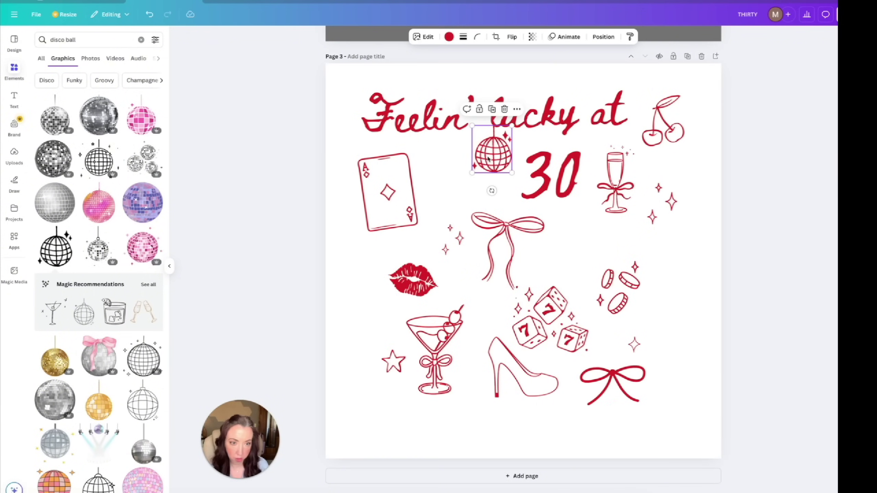
left_click_drag(488, 159, 488, 159)
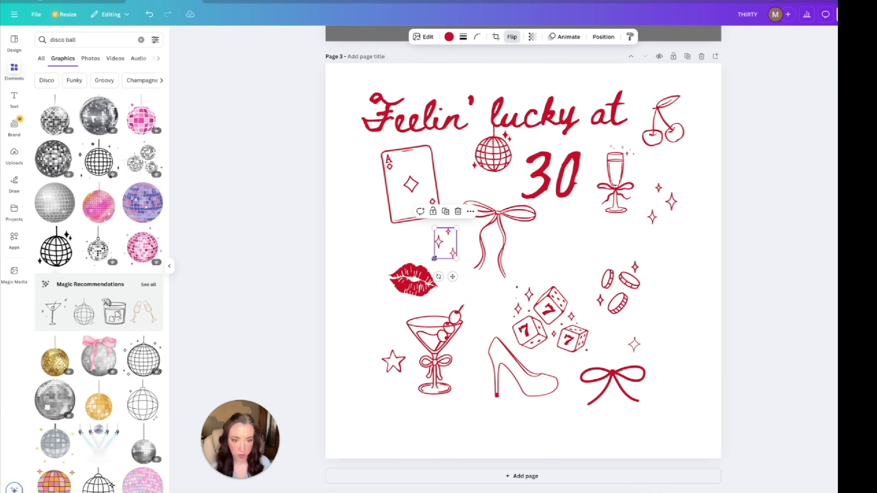
Step: Enlarge the flipped sparkles below the ace card, nudge them down, and move the lips up and left
left_click_drag(431, 259, 429, 267)
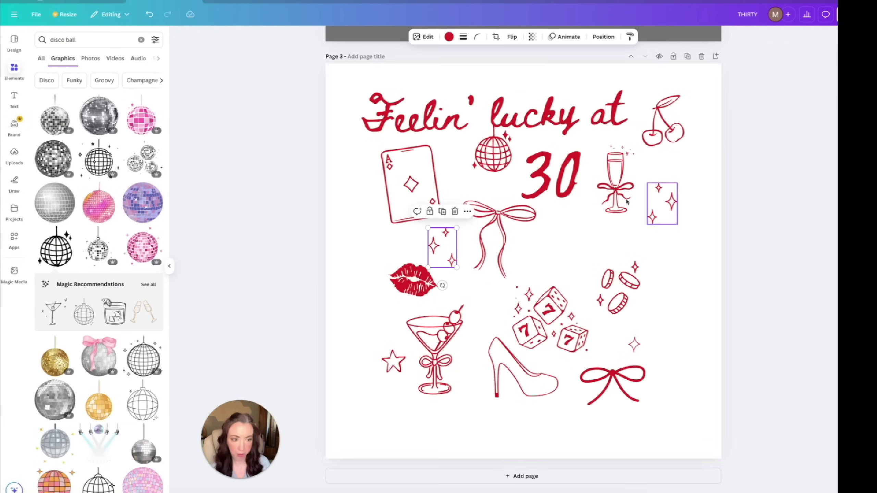
left_click_drag(442, 247, 442, 251)
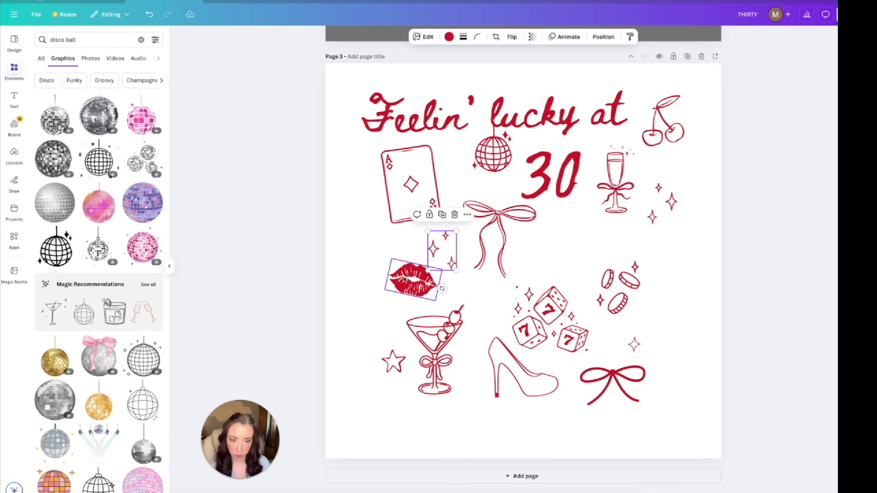
left_click_drag(405, 280, 379, 267)
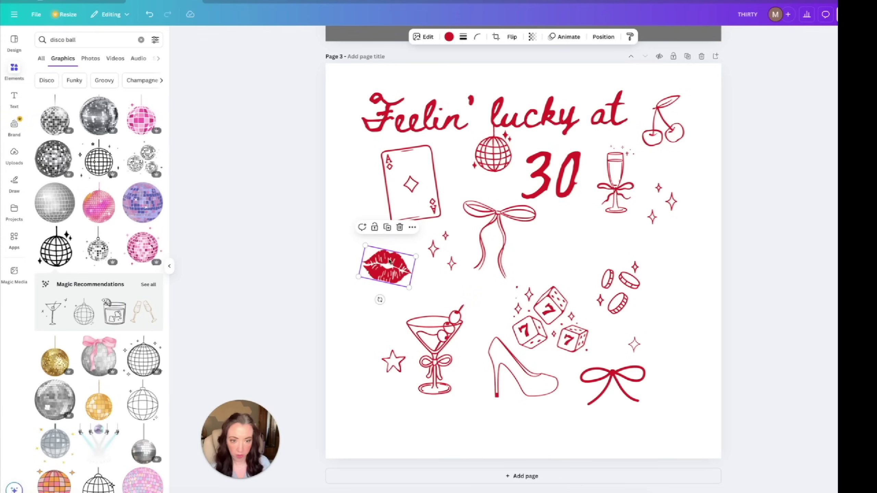
left_click(377, 322)
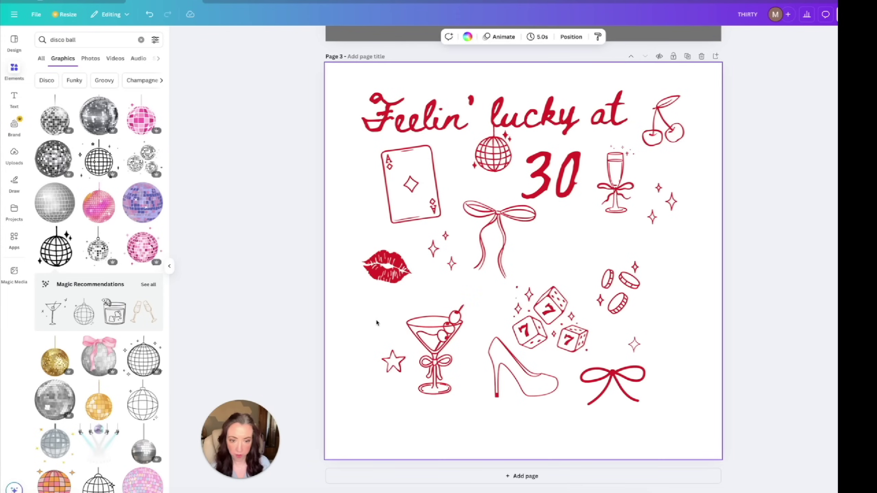
left_click(392, 264)
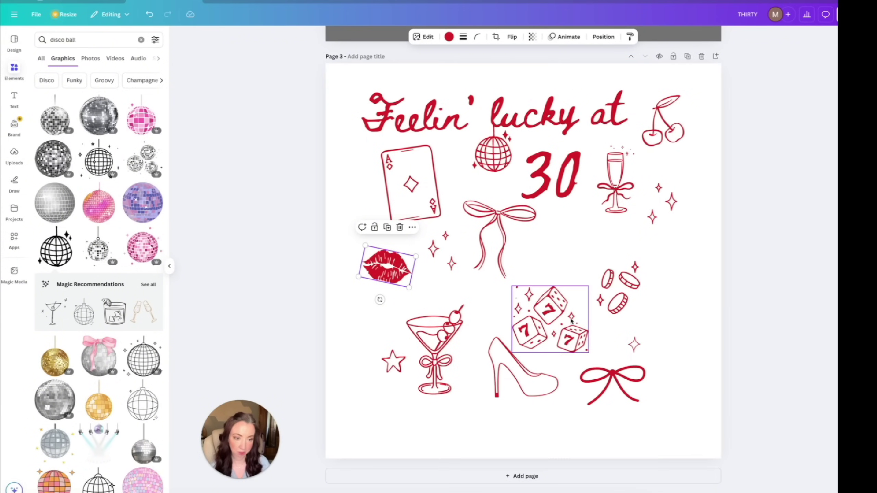
Step: Move the trio of dice up and left, and shift the martini glass slightly down
left_click_drag(558, 322, 549, 301)
left_click_drag(391, 373, 391, 376)
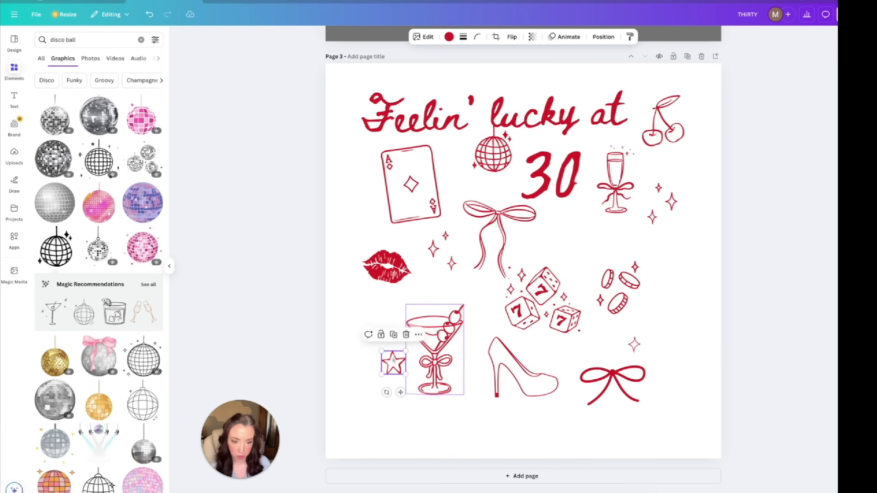
left_click(435, 348)
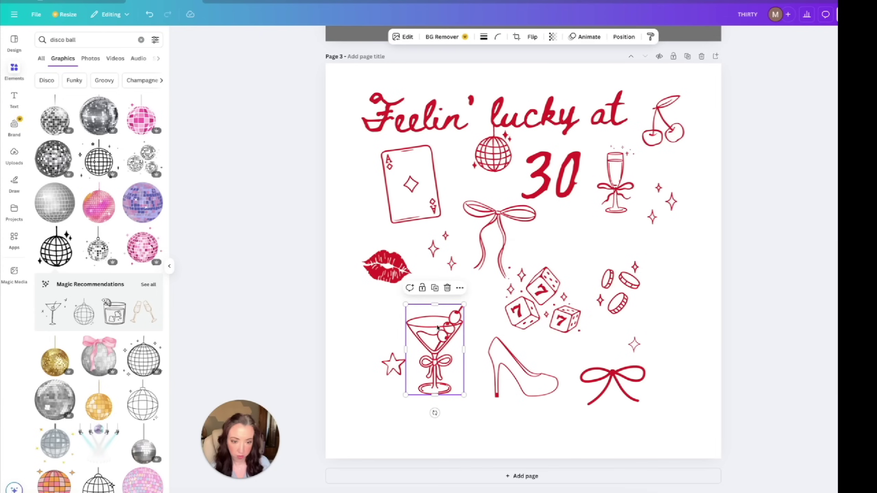
Step: Tilt the thick bow beside the high heel slightly counterclockwise and nudge it up
left_click(643, 371)
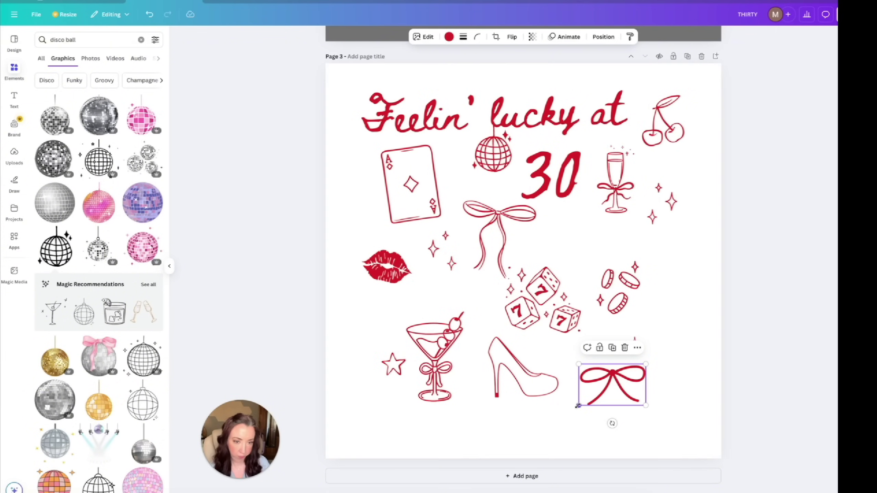
left_click_drag(578, 405, 615, 424)
left_click_drag(611, 384, 613, 380)
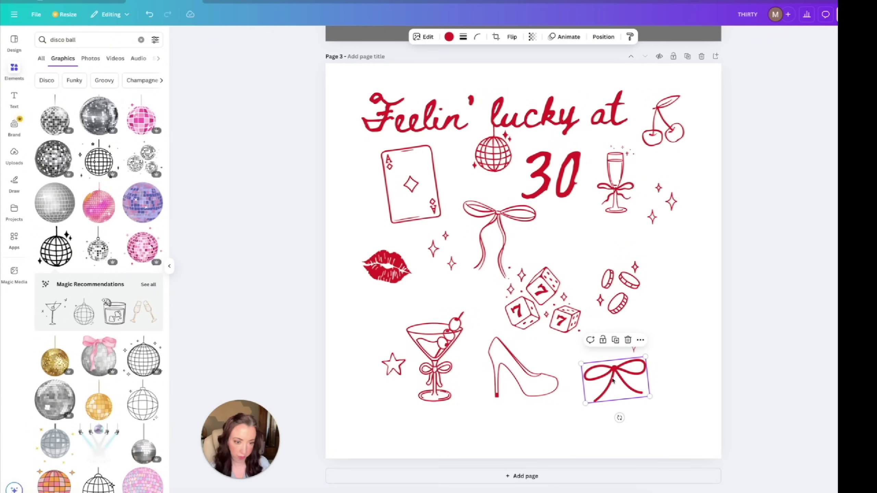
Step: Shrink the trio of dice and the group of coins
left_click(571, 320)
left_click_drag(583, 269, 564, 291)
left_click(635, 276)
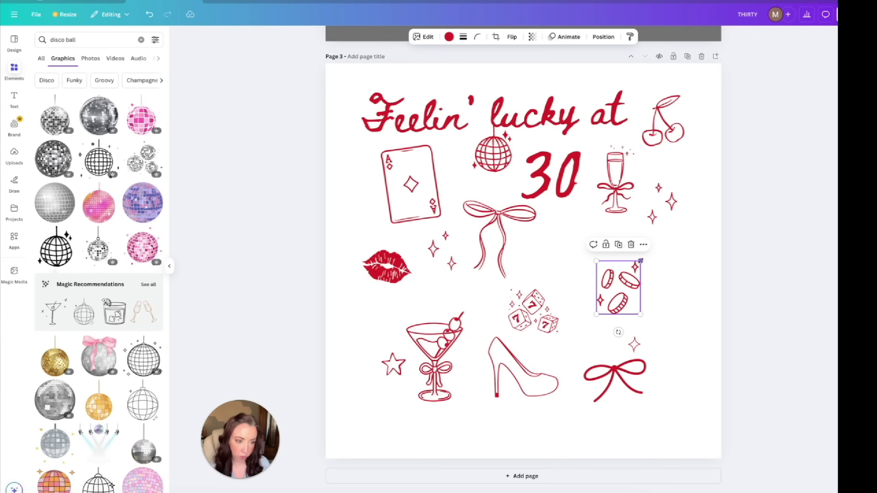
left_click_drag(641, 261, 628, 277)
Step: Place the coins above the high heel and the dice beside the long ribbon bow, enlarging the dice to about 884 px wide
left_click_drag(518, 319, 559, 257)
left_click_drag(612, 297, 545, 328)
left_click(575, 249)
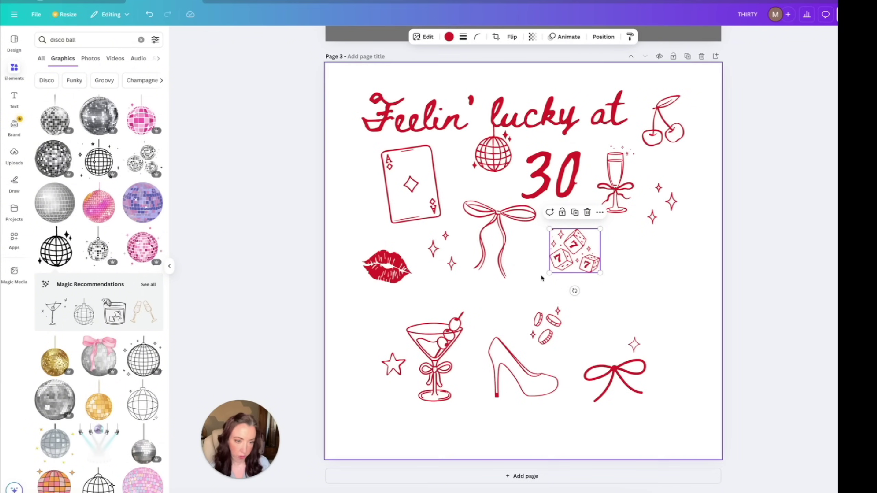
left_click_drag(549, 273, 534, 290)
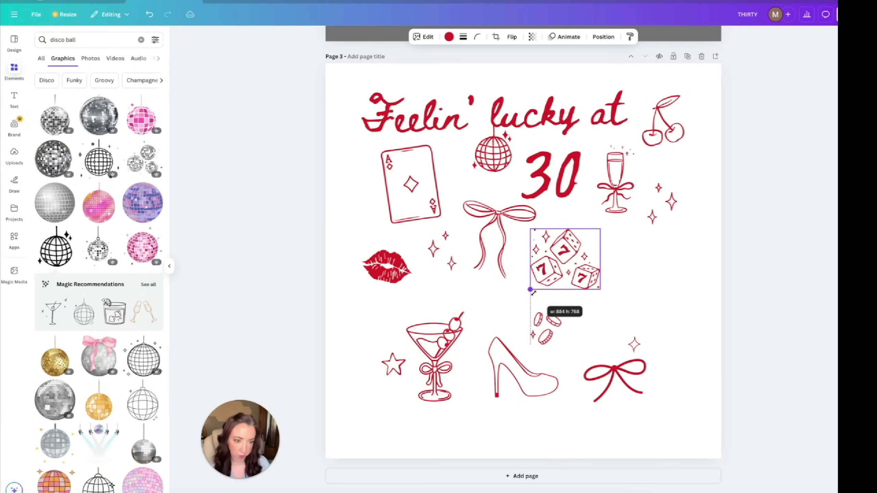
left_click_drag(560, 262, 574, 266)
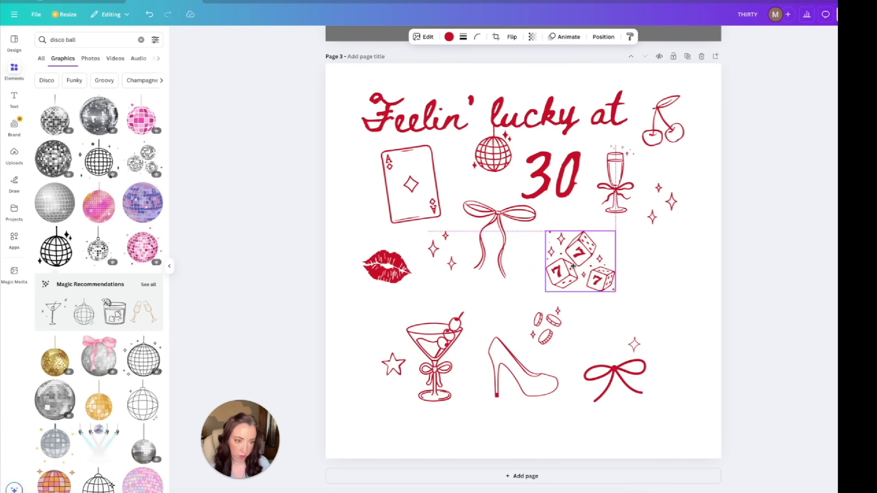
left_click(511, 253)
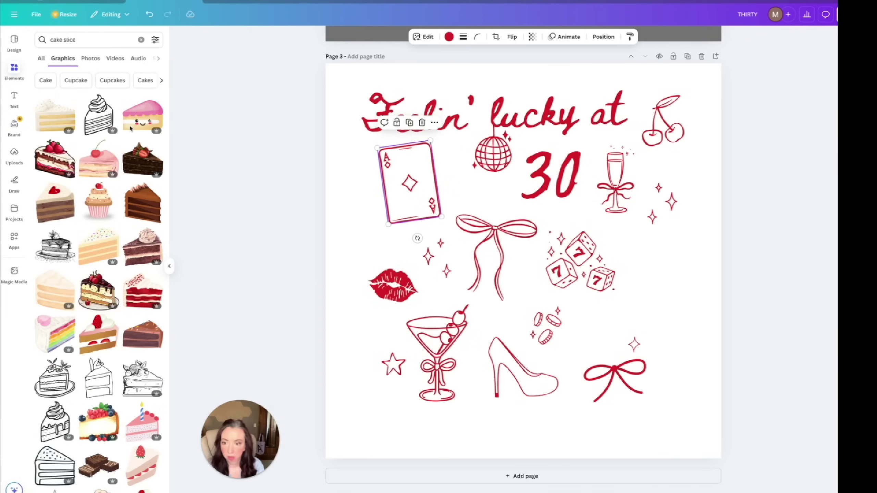
Step: Add the birthday cake slice with a candle and star sparklers from the "cake slice" graphics, and recolor it in the design's dark red
scroll(131, 128, "down", 2)
scroll(130, 128, "down", 2)
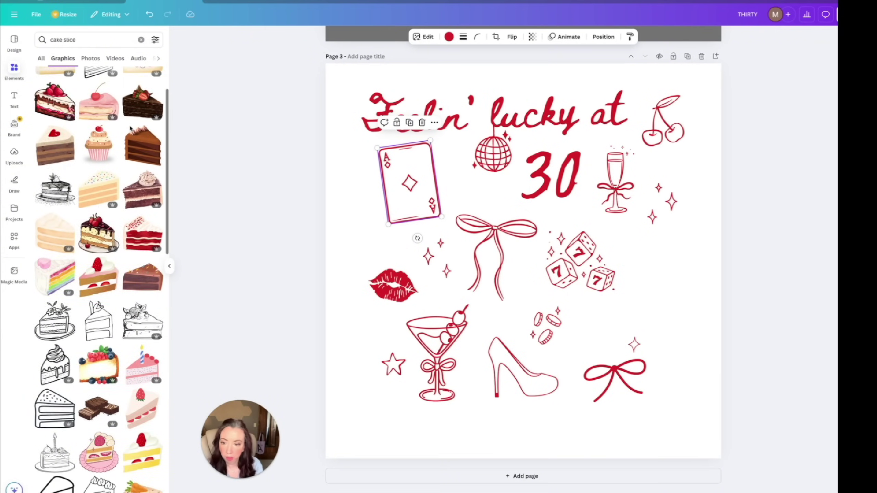
scroll(130, 129, "down", 4)
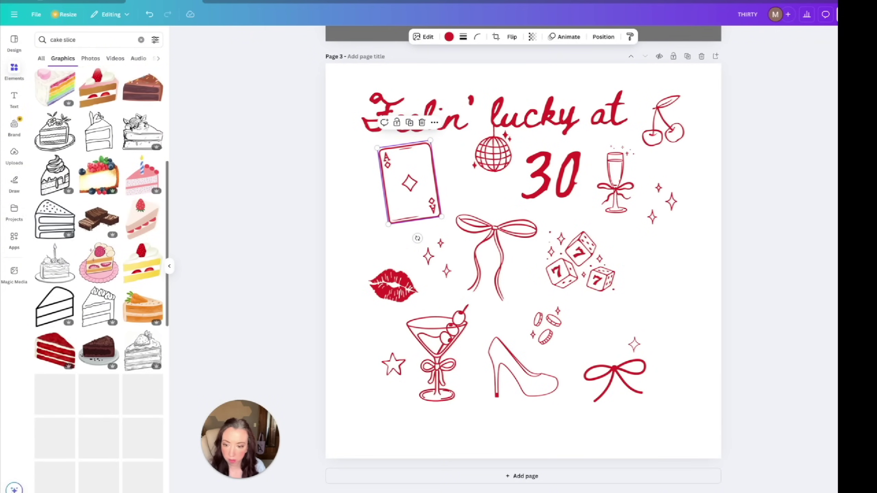
scroll(131, 129, "down", 3)
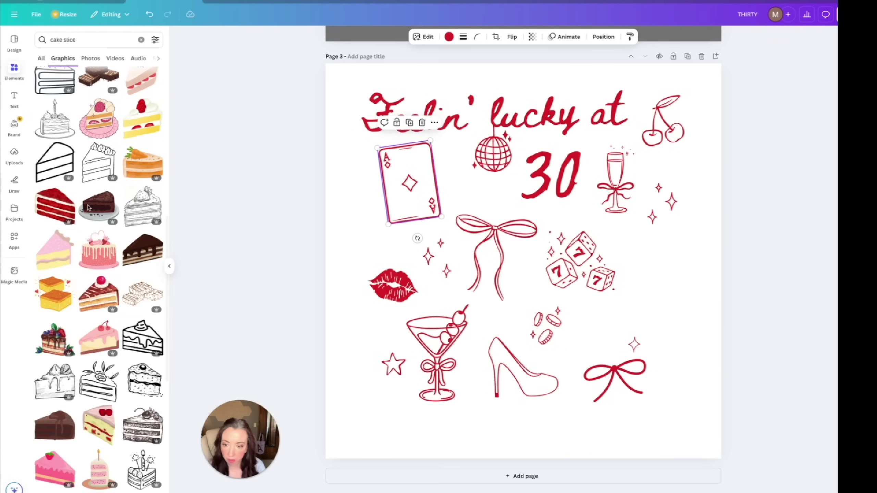
scroll(89, 273, "down", 5)
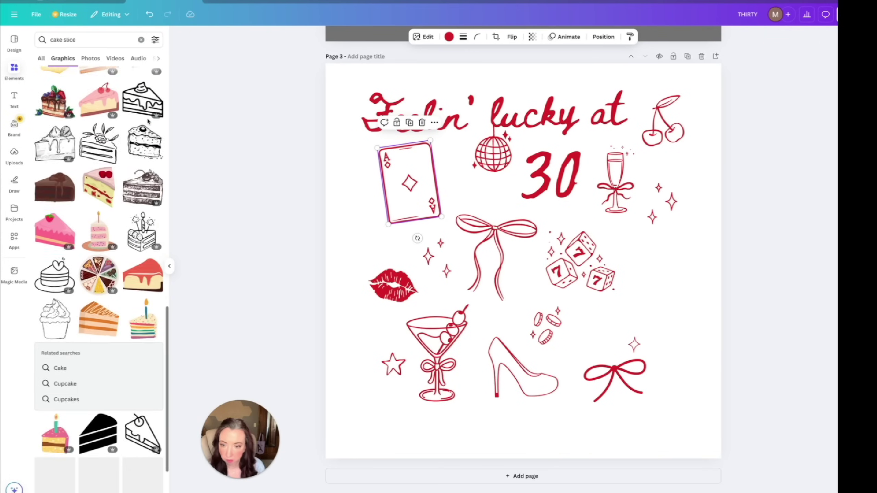
scroll(149, 122, "down", 2)
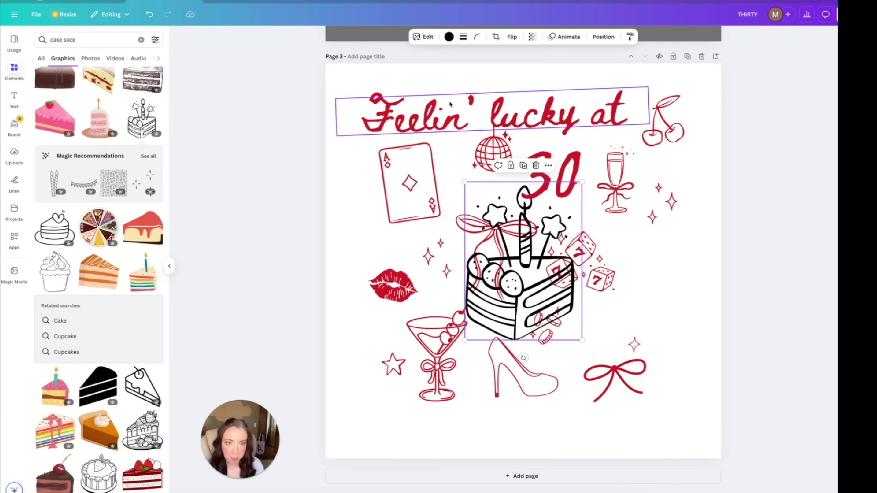
left_click(449, 37)
left_click(66, 118)
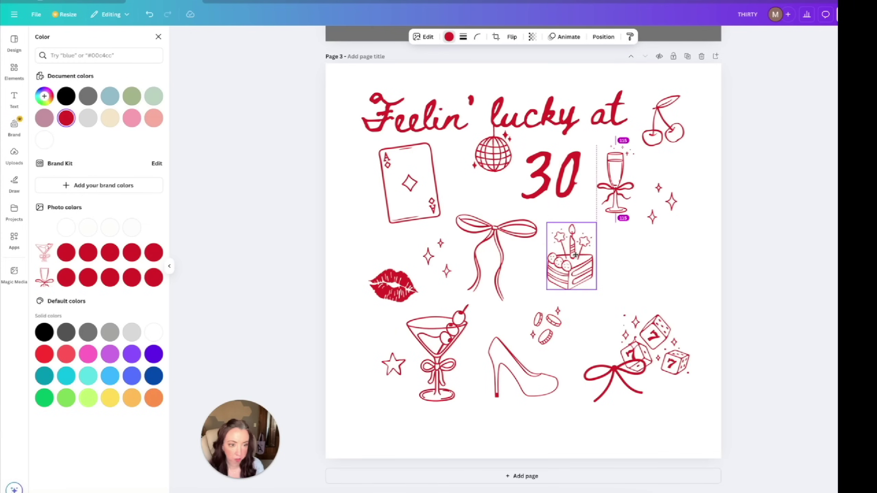
Step: Position the small cake slice below "30" and move the dice clear of the thick bow, just above it
left_click_drag(574, 256, 577, 251)
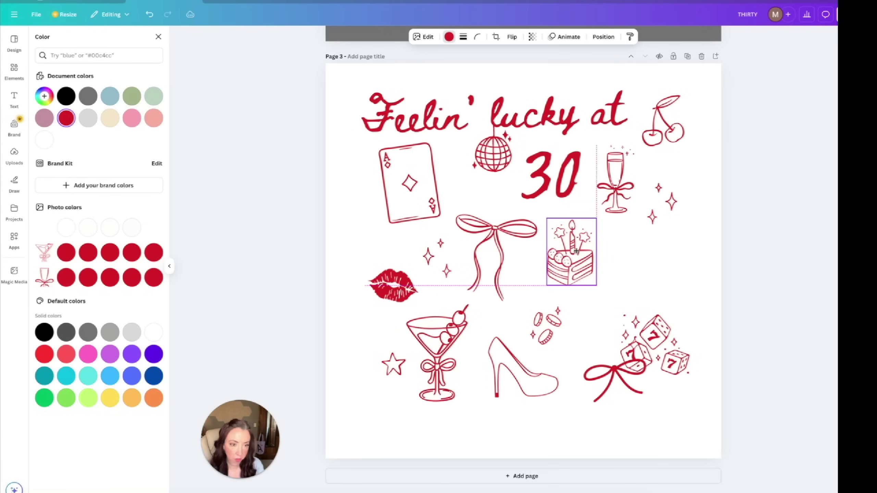
left_click_drag(662, 337, 640, 305)
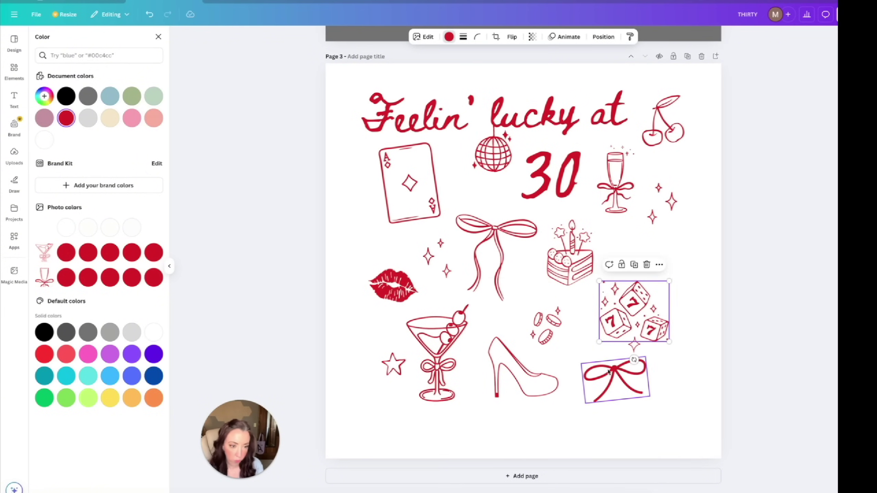
left_click(609, 372)
Step: Place the high heel below the champagne glass, flipped horizontally, and move a single sparkle into the space above the heel
left_click_drag(635, 350, 607, 254)
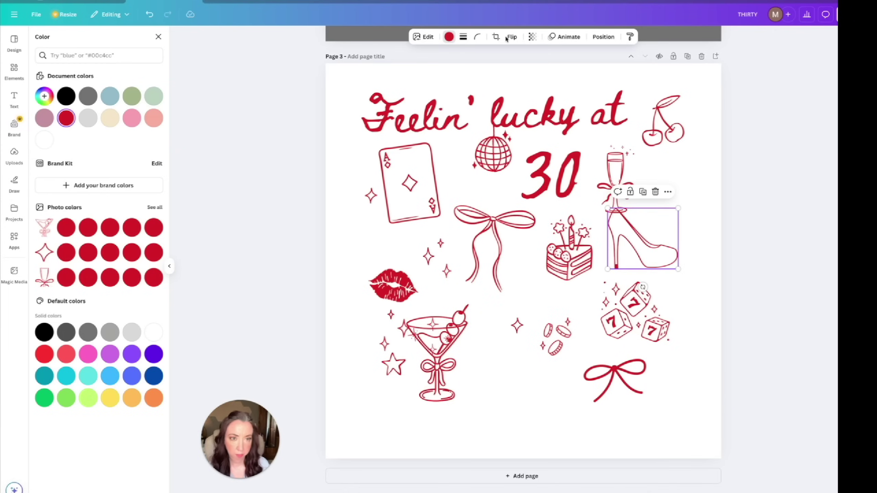
left_click(512, 38)
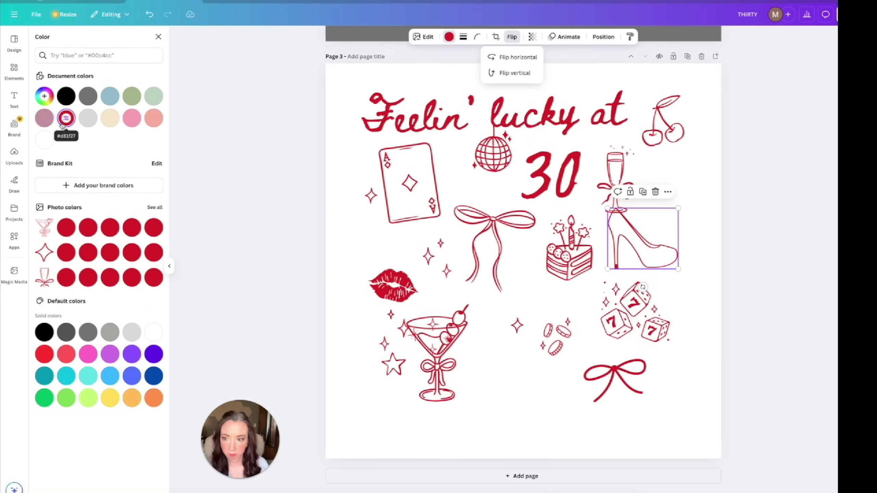
left_click(518, 57)
left_click_drag(664, 229, 662, 220)
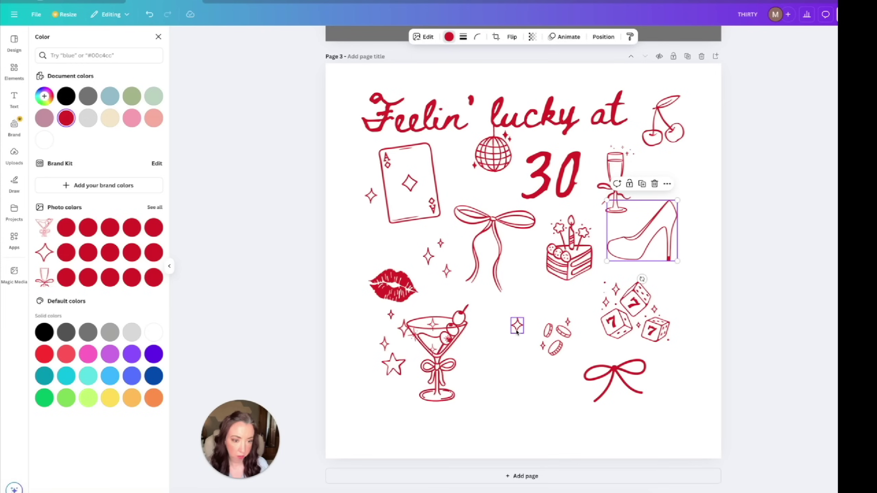
left_click_drag(517, 332, 656, 176)
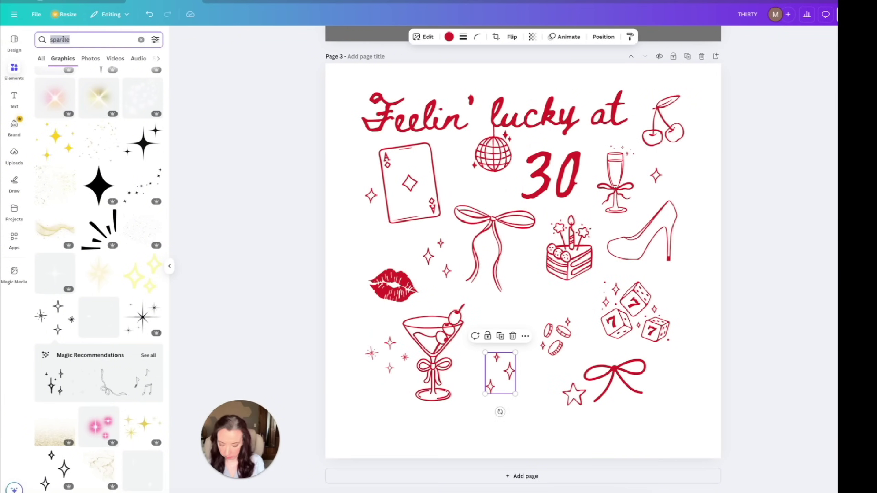
Step: Search the graphics for "champagne" and add the black line-drawn champagne bottle with a wavy-lined label
type("champ")
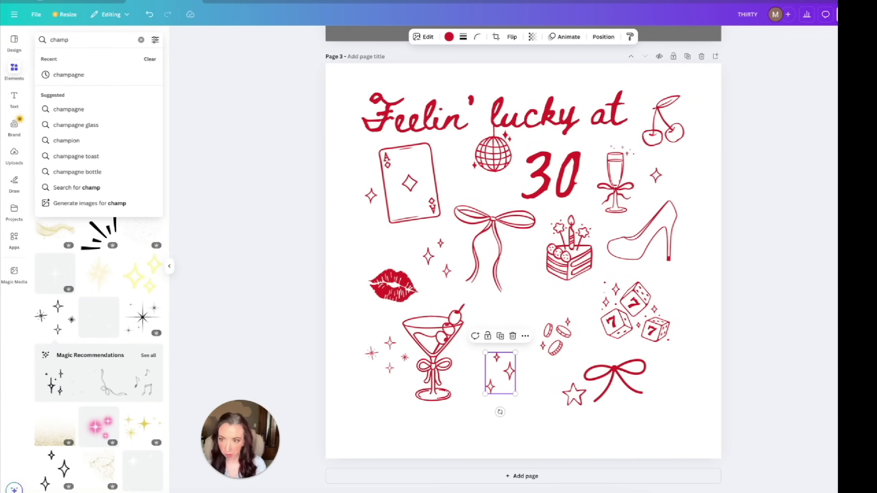
left_click(42, 74)
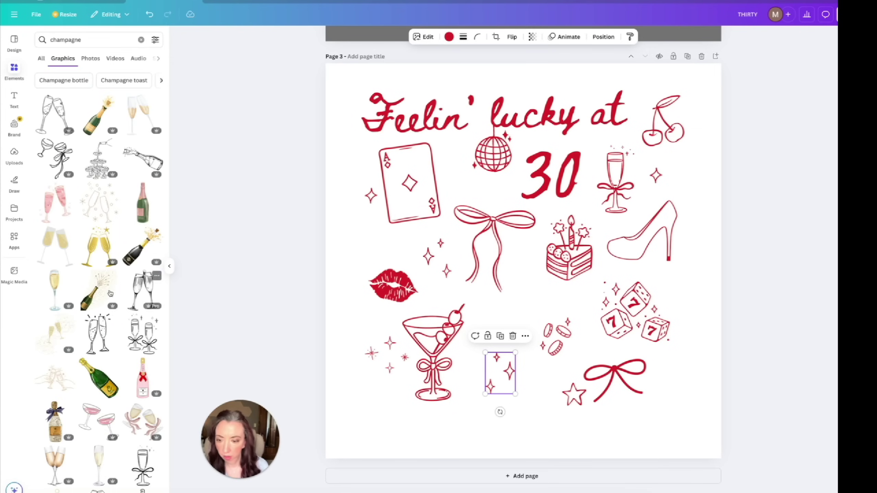
scroll(103, 298, "down", 10)
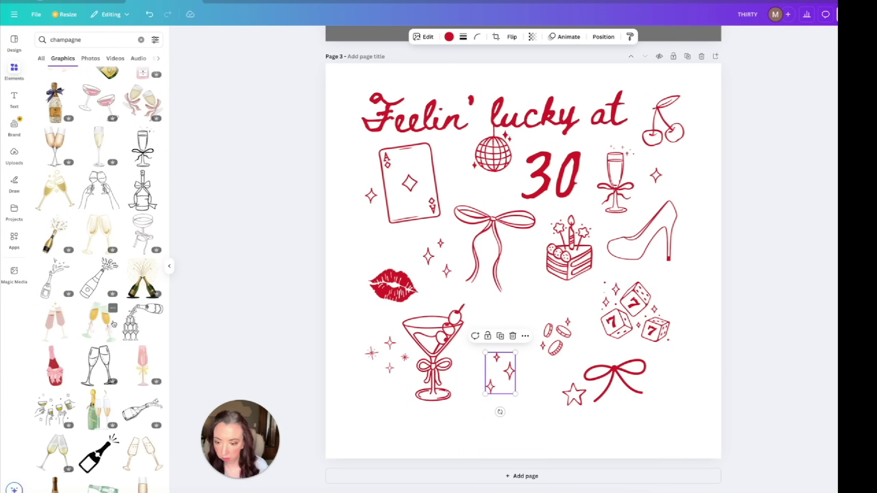
scroll(113, 324, "down", 2)
scroll(113, 324, "down", 8)
left_click(54, 195)
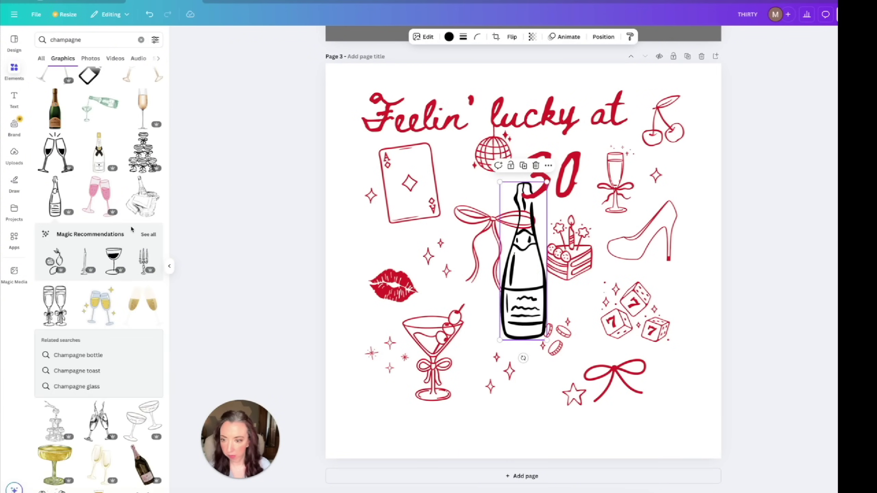
Step: Search the graphics for "champagne outline" and replace the plain champagne bottle with the line-drawn bottle tied with a large ribbon bow
scroll(132, 238, "down", 10)
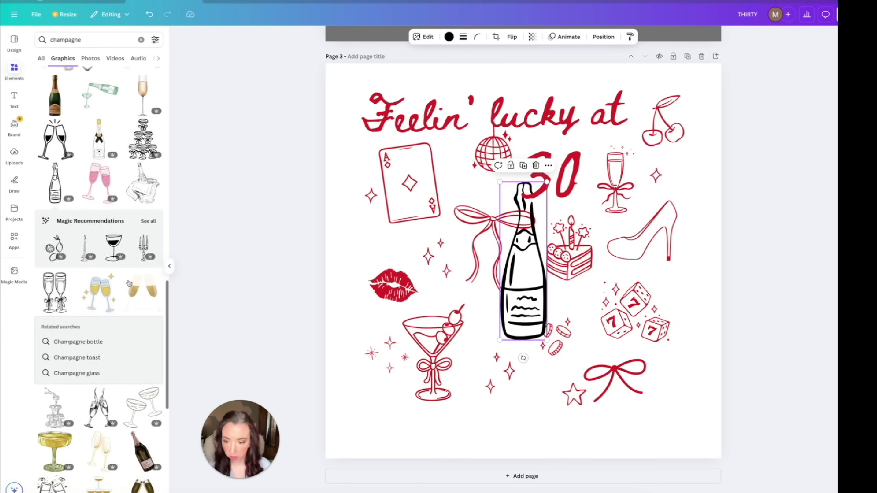
left_click(91, 45)
type("outline")
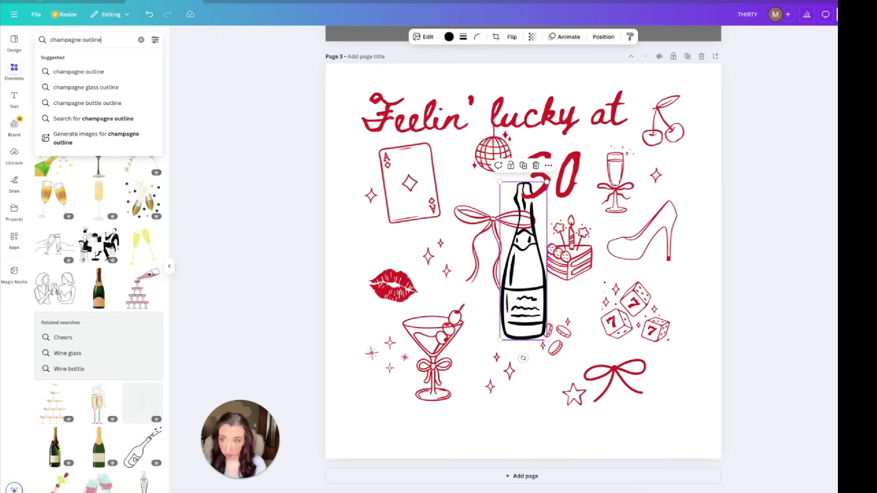
key("Return")
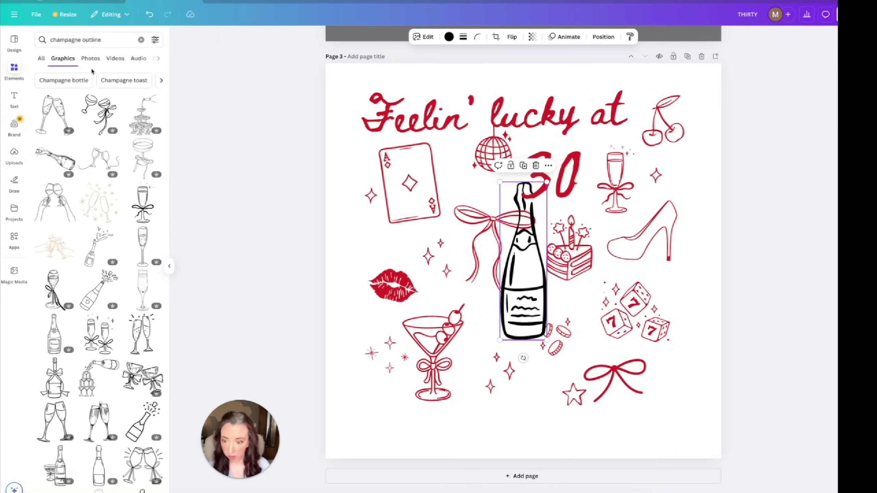
scroll(97, 318, "down", 10)
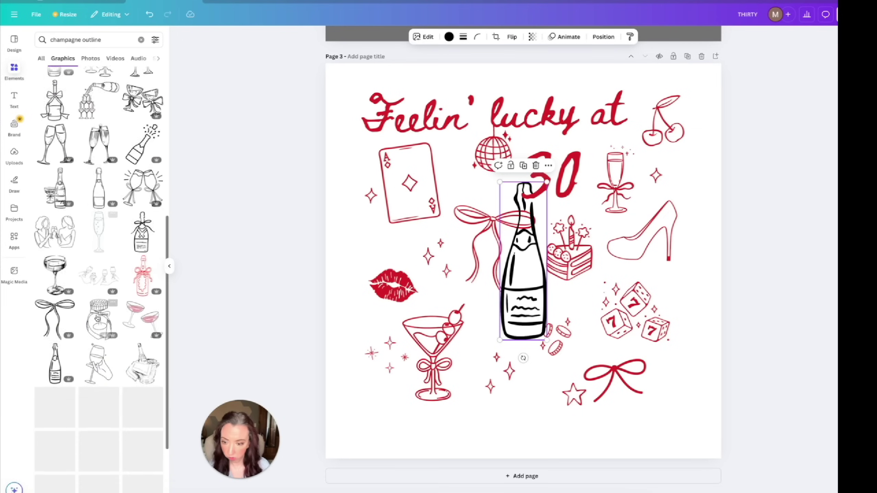
scroll(98, 318, "down", 7)
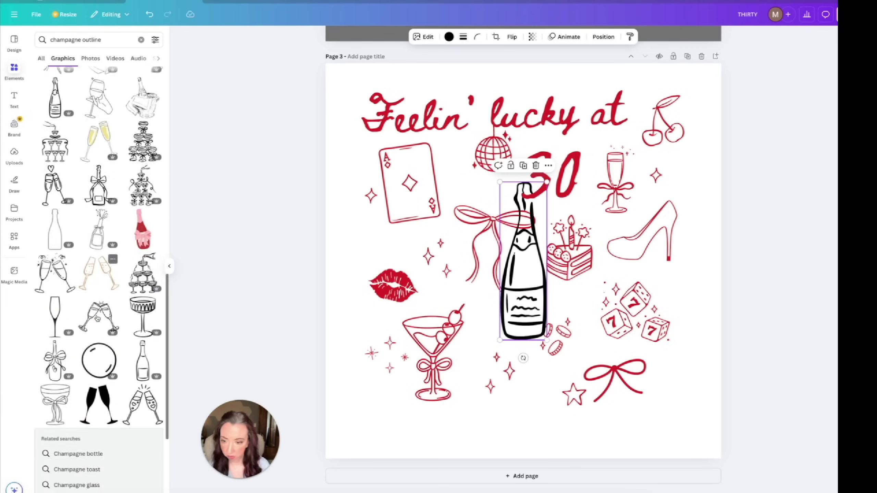
scroll(97, 318, "down", 3)
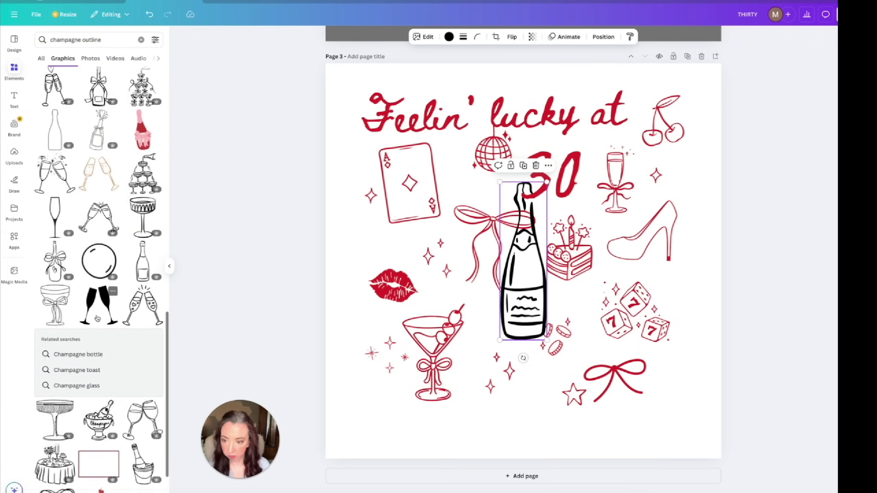
scroll(97, 318, "down", 7)
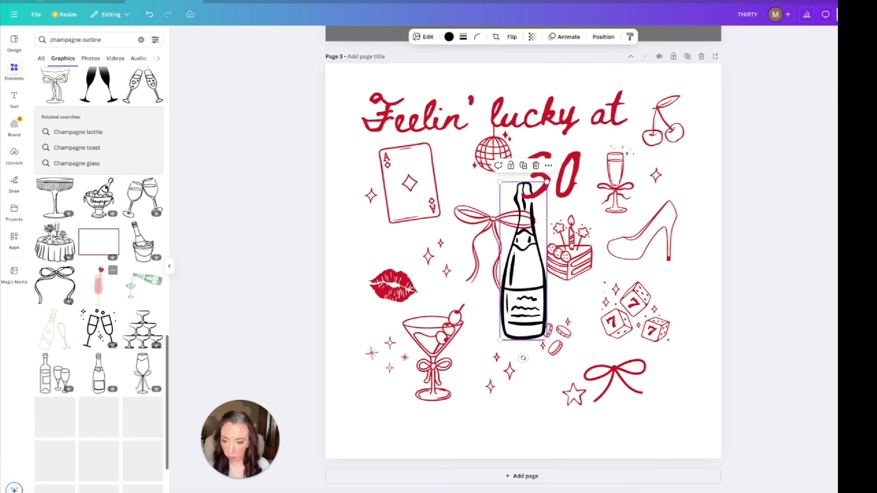
scroll(97, 318, "down", 2)
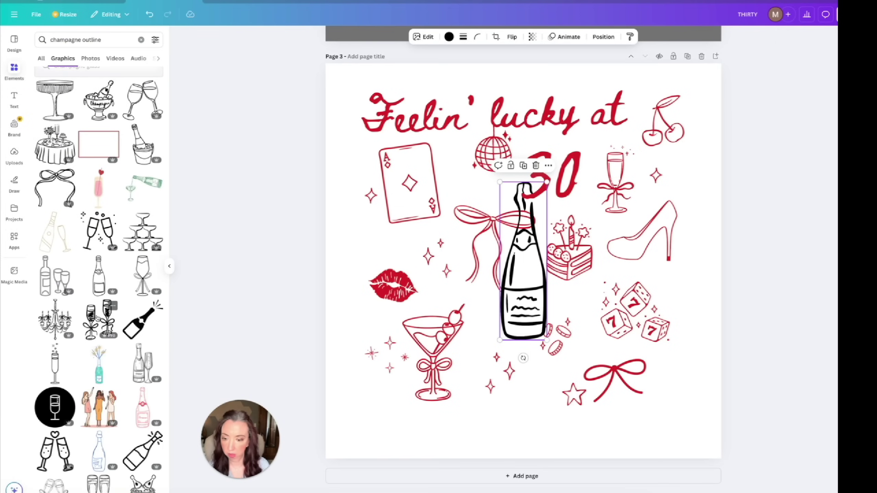
scroll(97, 318, "down", 5)
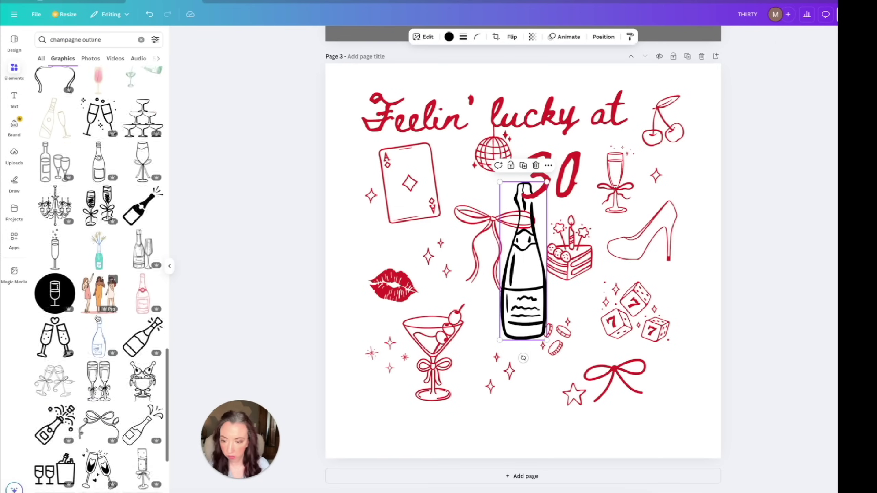
scroll(98, 318, "down", 4)
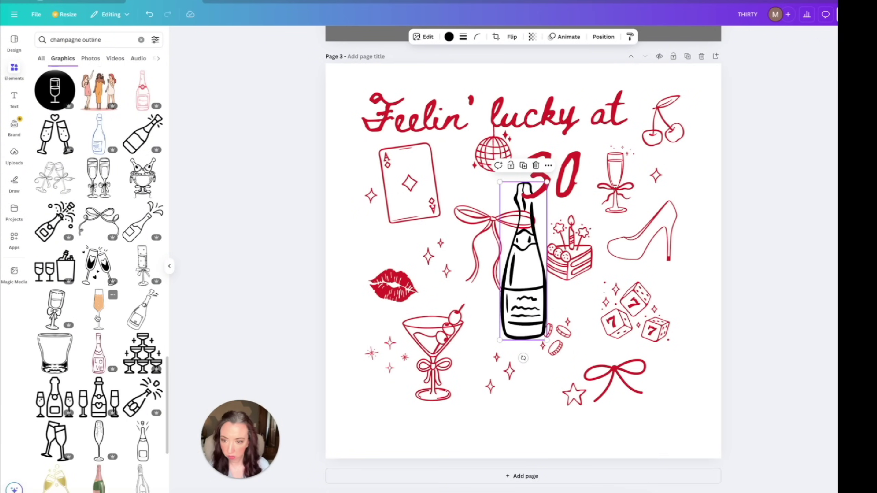
scroll(98, 316, "down", 6)
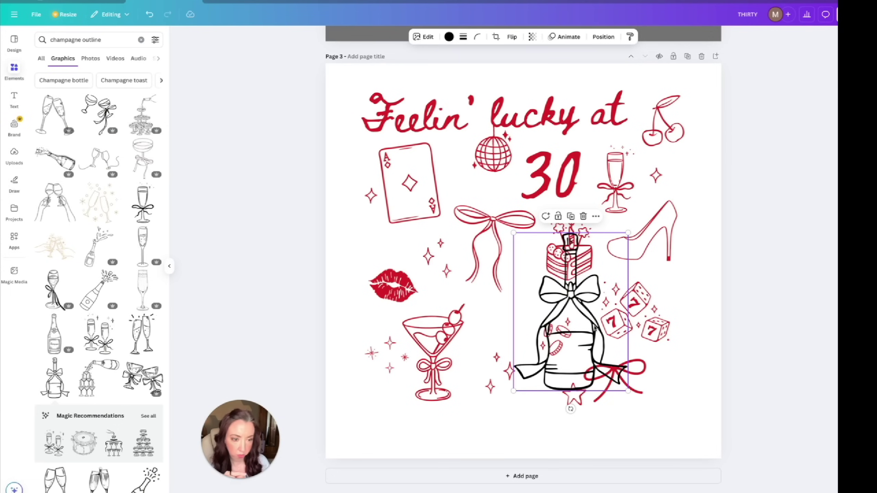
Step: Recolor the bow-tied bottle in the design's dark red and give it a matching Outline shadow of size 3
left_click(449, 36)
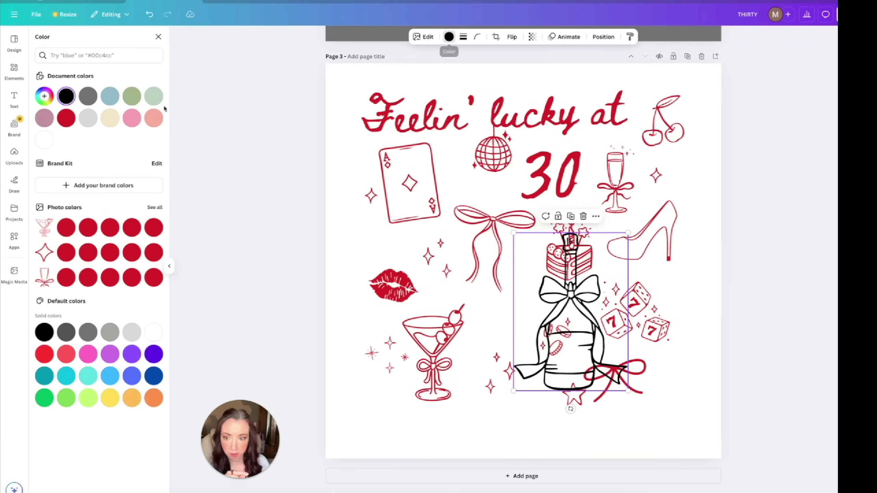
left_click(66, 117)
left_click(421, 37)
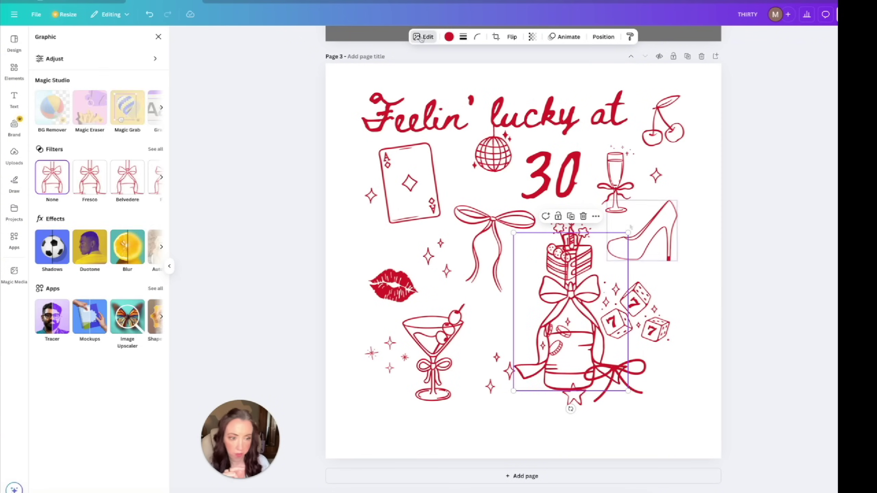
Step: Shrink the bow-tied bottle, tilt it slightly counterclockwise, and move it to the design's lower right over the thick bow
left_click_drag(627, 234, 571, 312)
left_click_drag(531, 402, 537, 403)
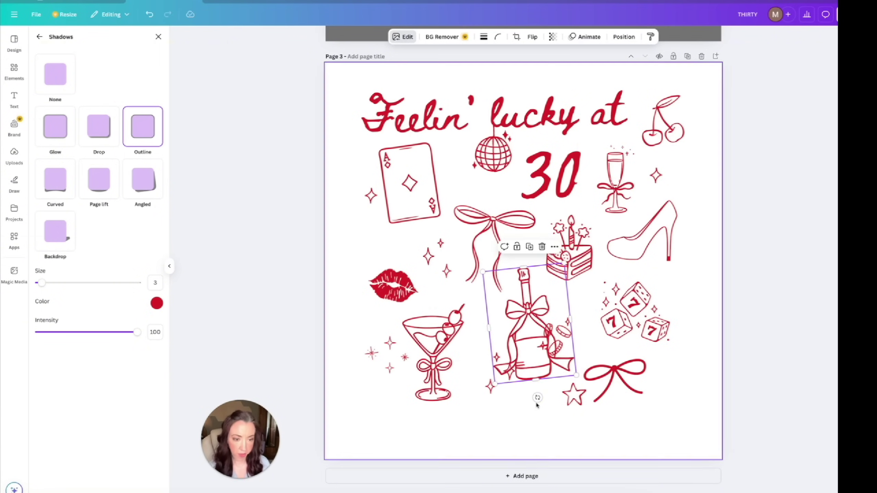
left_click_drag(534, 345, 603, 359)
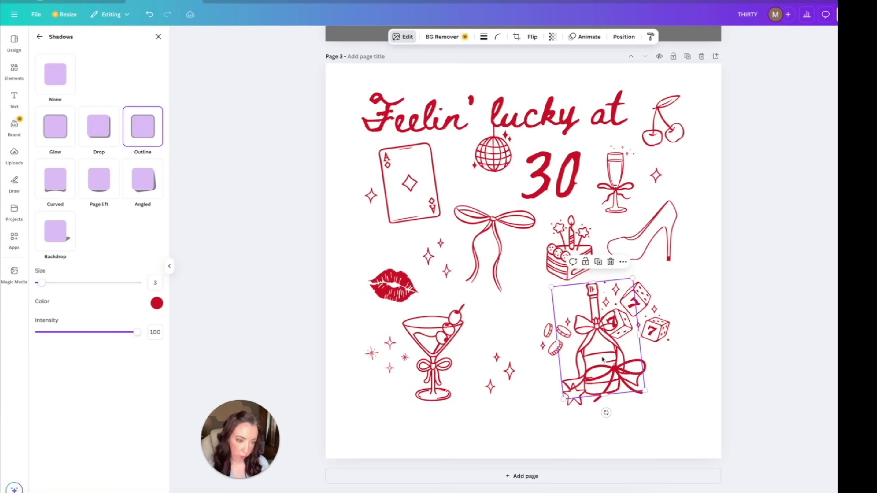
Step: Move the coins beside the thin bow's tails and shift the sparkle trio there to the design's left edge, below the ace card
left_click_drag(551, 332, 526, 299)
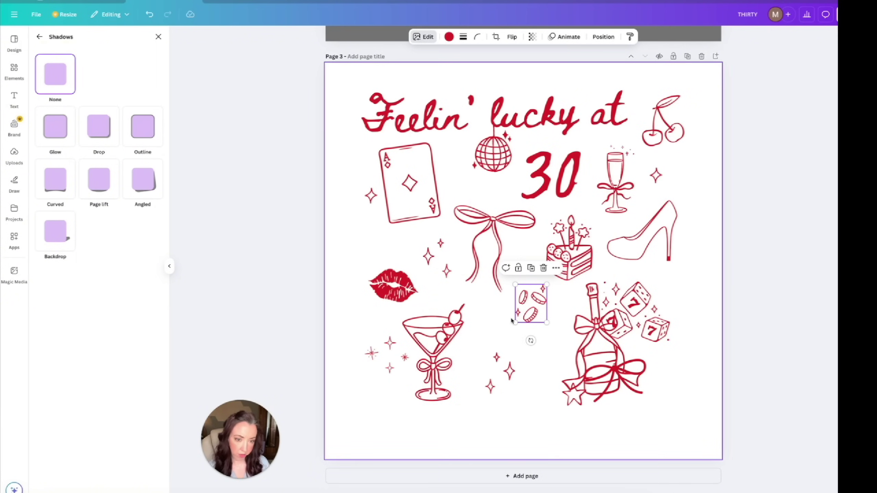
left_click_drag(434, 254, 346, 242)
left_click(531, 311)
left_click_drag(531, 311, 443, 263)
Step: Move the dice and thick bow left below the cake, and place the bottle to their right with the star beside its neck
mouse_move(616, 364)
left_mouse_down()
mouse_move(570, 360)
mouse_move(603, 363)
left_mouse_up()
left_click(657, 326)
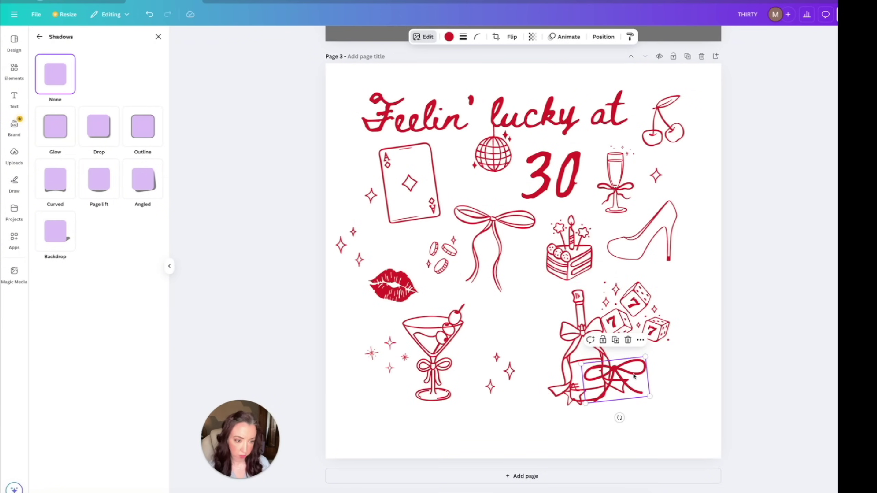
left_click_drag(656, 326, 570, 332)
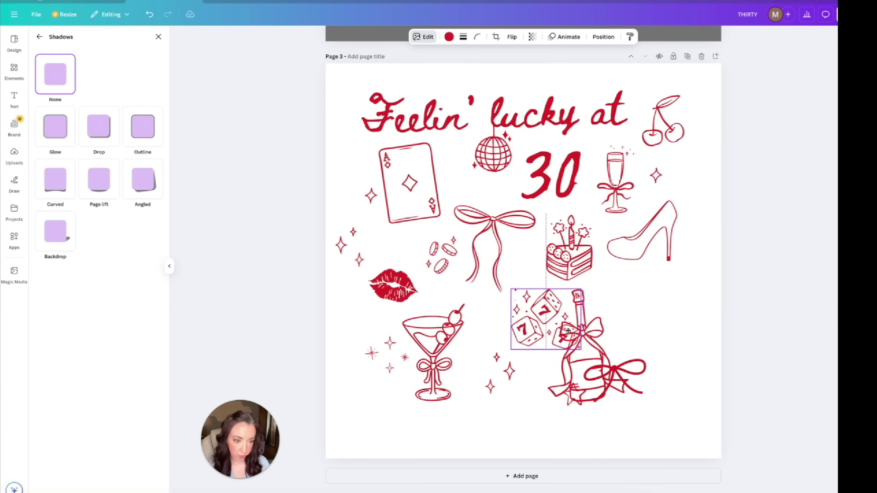
left_click(632, 379)
left_click_drag(632, 379, 568, 383)
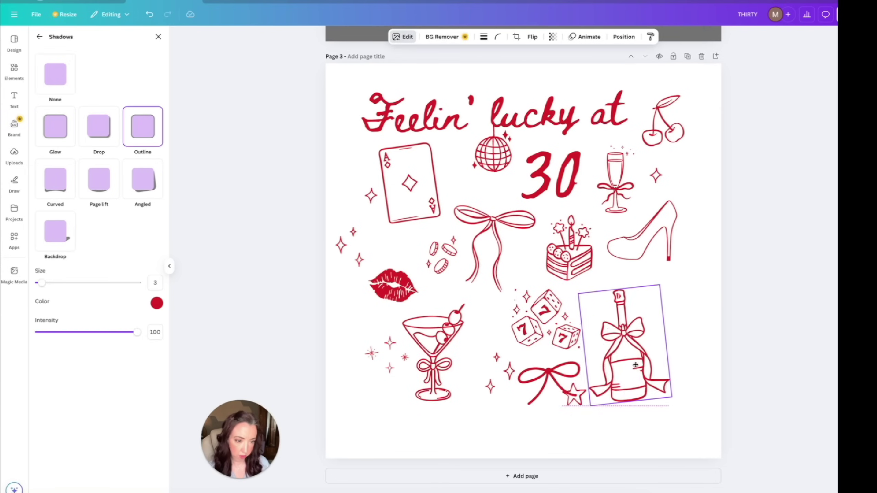
left_click(554, 298)
Step: Nudge the cake slice up toward "30" and slightly enlarge the coins beside the thin bow
left_click(571, 253)
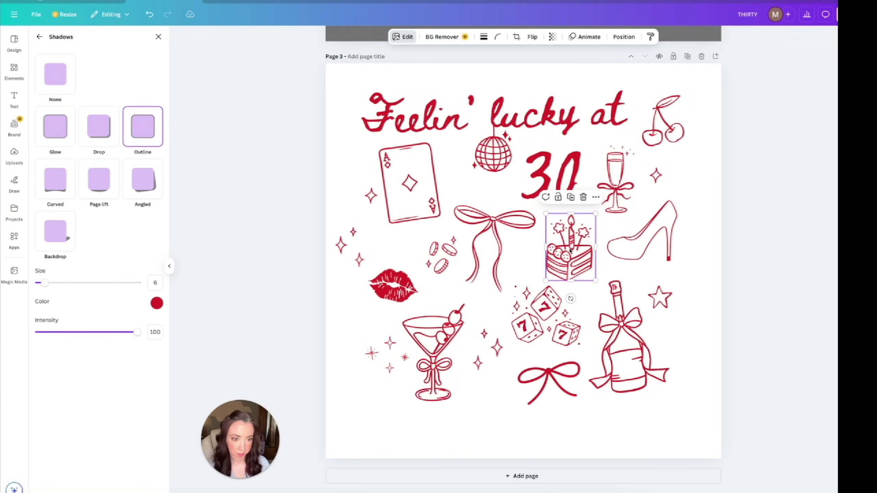
left_click_drag(573, 245, 572, 239)
left_click(487, 230)
left_click_drag(487, 231, 486, 233)
left_click(432, 265)
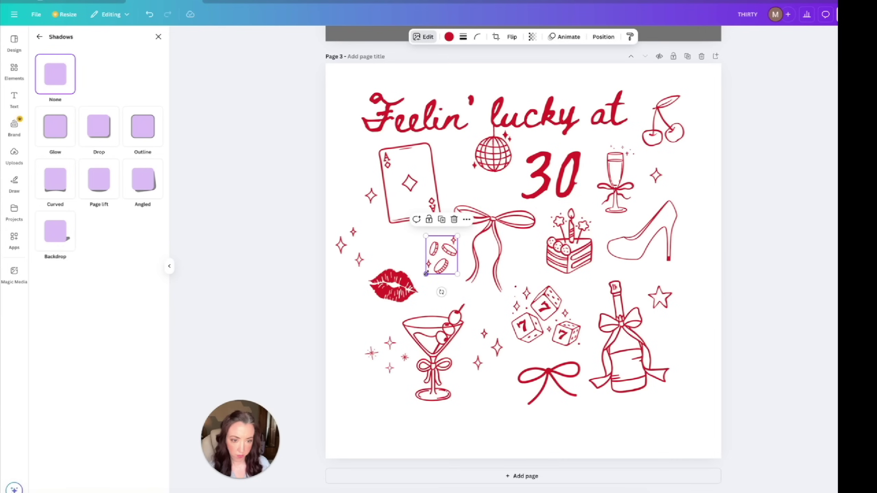
left_click_drag(426, 274, 413, 280)
Step: Remove the sparkle trio near the left edge and duplicate the outlined star into the space between the ace card and the lips
left_click(411, 250)
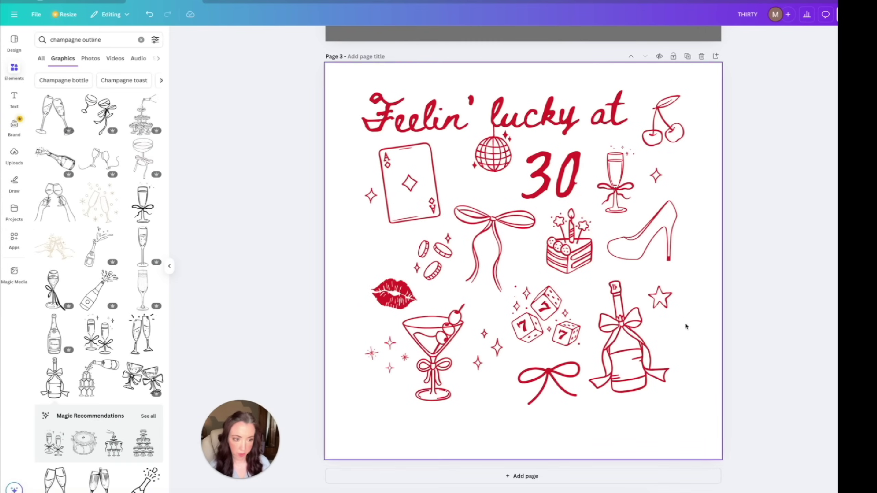
left_click(660, 298)
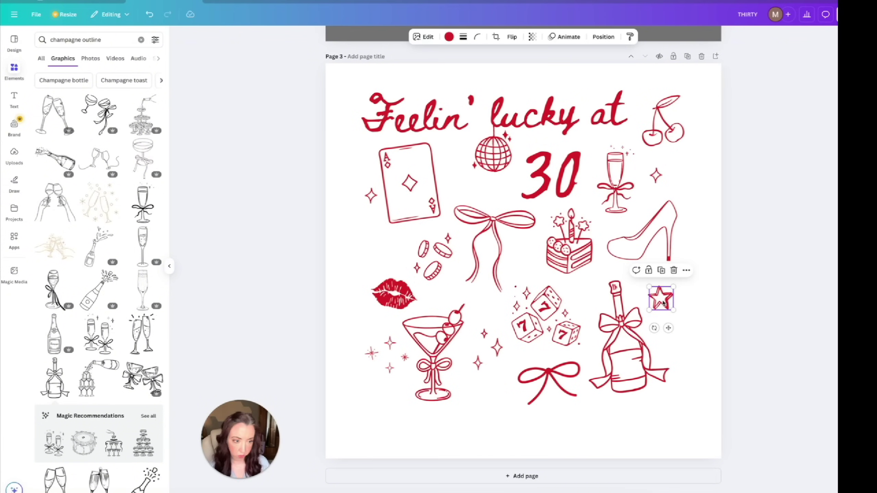
left_click_drag(663, 303, 378, 252)
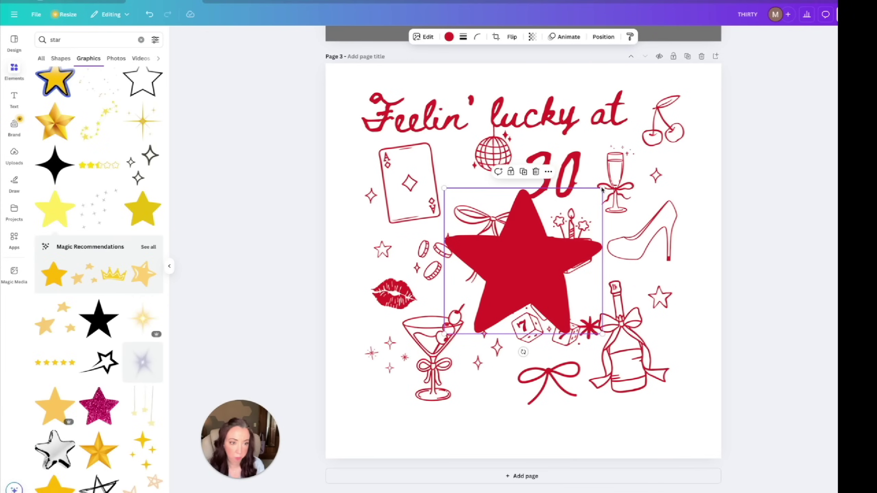
Step: Shrink the solid red star and place it beside the coins, and position the small asterisk between the disco ball and large bow
left_click_drag(602, 188, 387, 254)
left_click_drag(590, 329, 531, 269)
left_click_drag(492, 196, 492, 196)
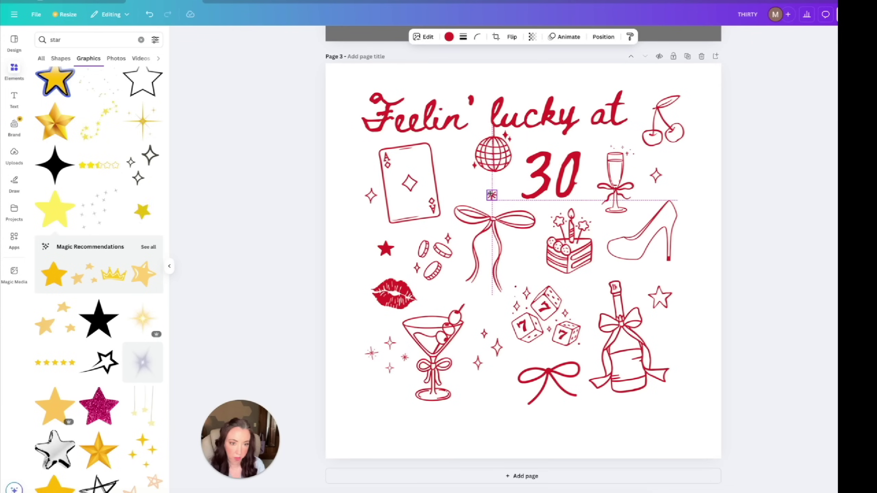
left_click(720, 327)
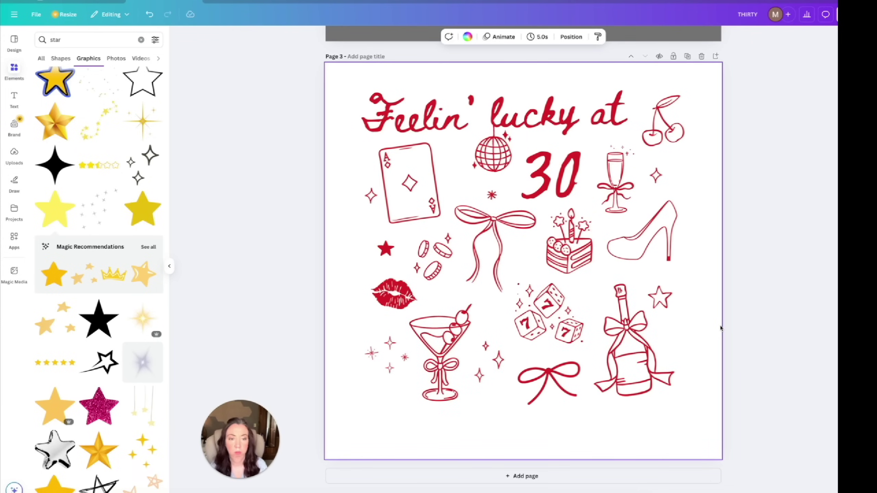
Step: Select the whole page 3 artwork, enlarge it to about 4,951 × 4,463 px and recentre it on the page
left_click_drag(733, 442, 340, 83)
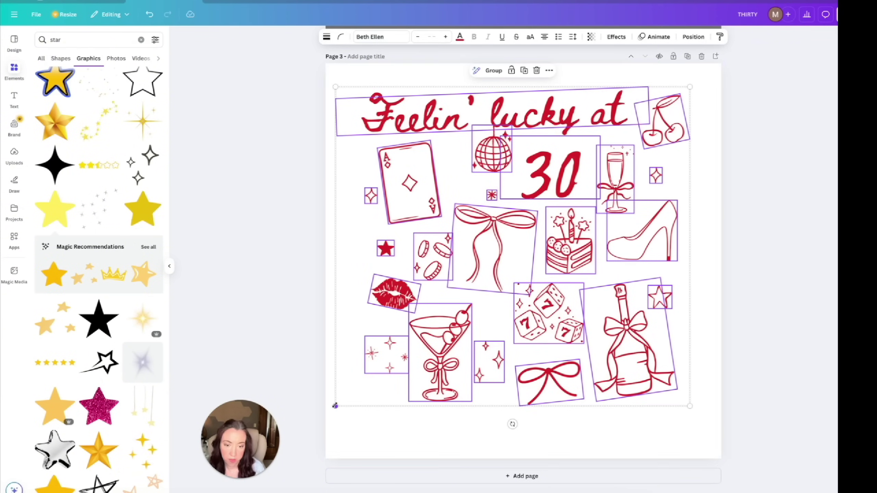
left_click_drag(336, 406, 328, 443)
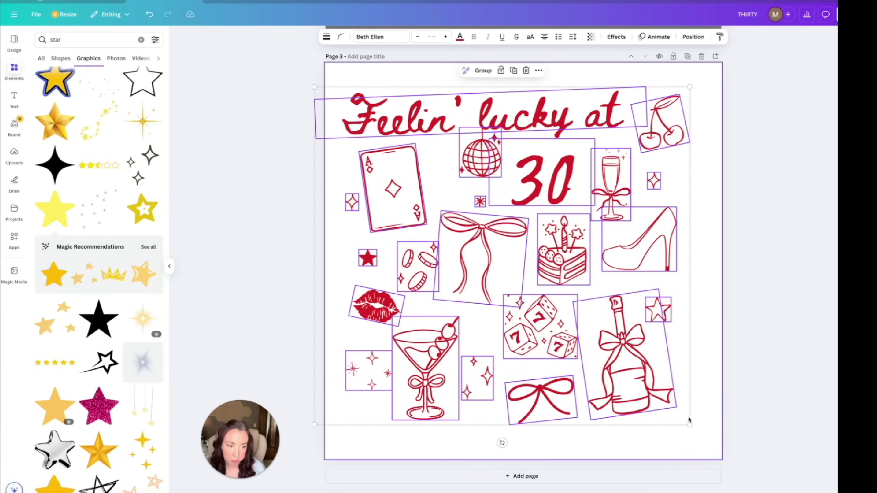
left_click_drag(688, 424, 710, 436)
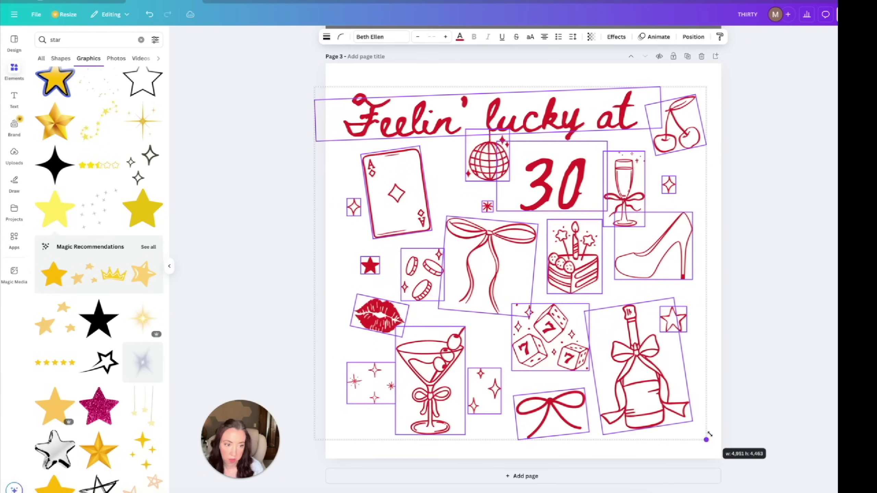
left_click_drag(671, 409, 669, 405)
left_click(615, 489)
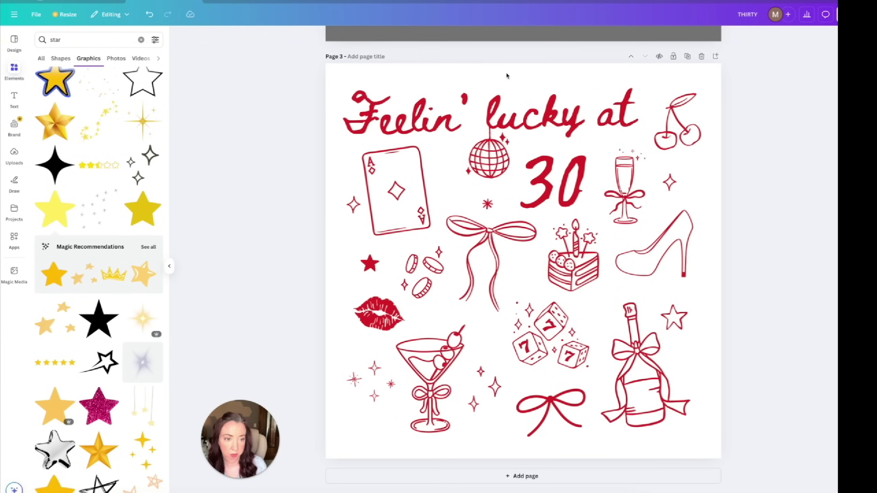
Step: Nudge the "30" text up and right, and fine-tune the positions of the "Feelin' lucky at" heading and disco ball
left_click(559, 160)
left_click_drag(561, 162, 566, 162)
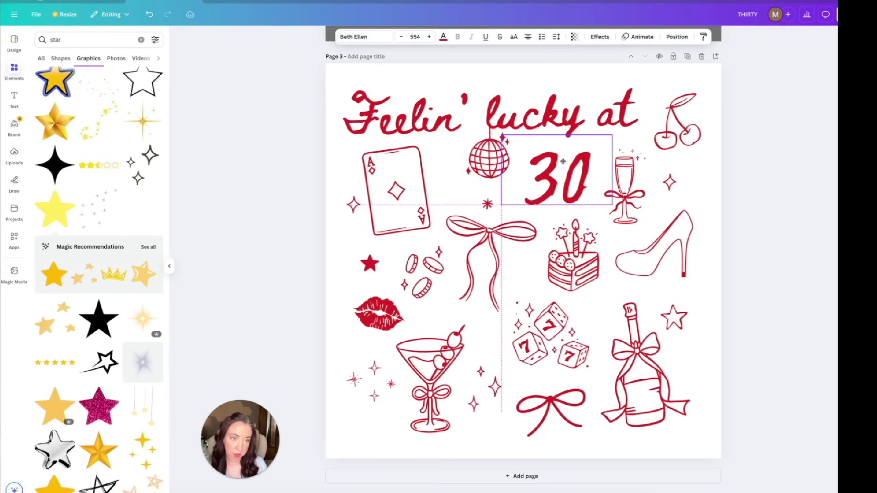
left_click_drag(424, 114, 424, 113)
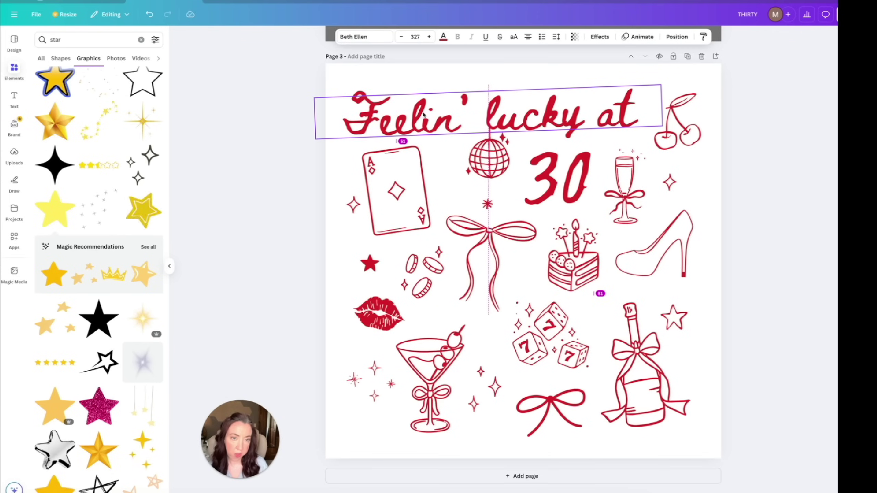
left_click(773, 273)
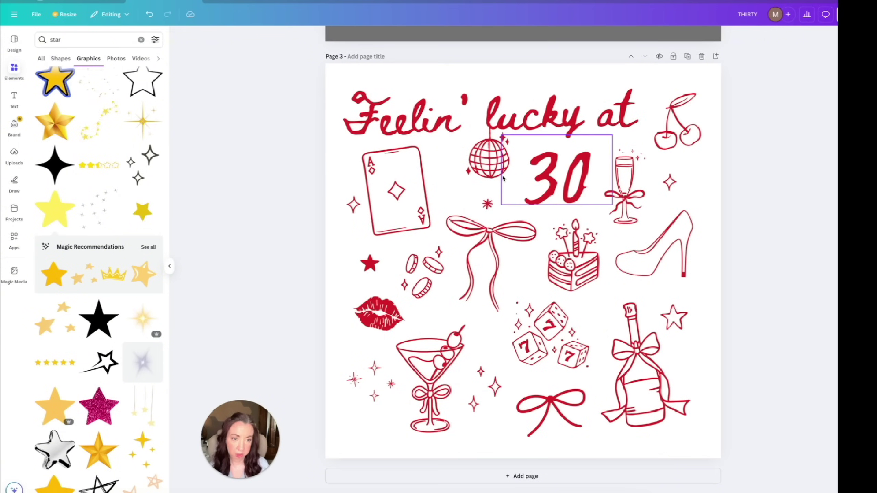
left_click(495, 160)
left_click_drag(495, 160, 494, 159)
Step: Enlarge the cherries slightly and shift them left, closer to the word "at"
left_click(692, 104)
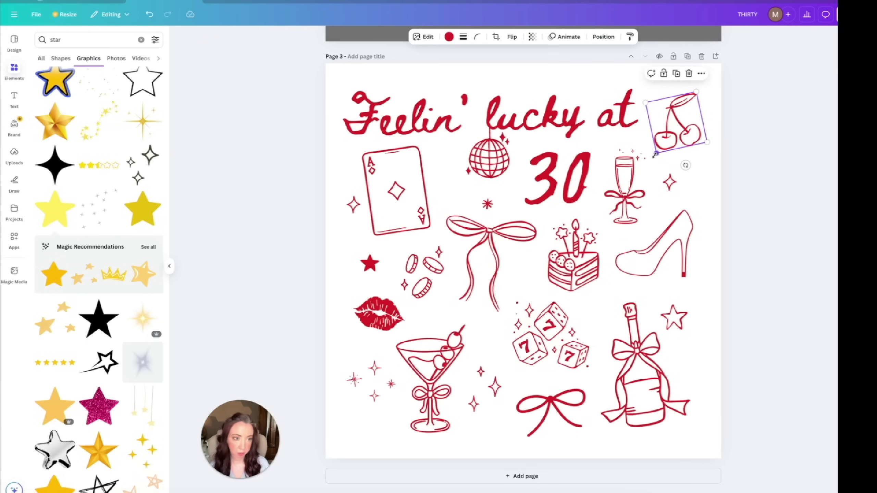
left_click_drag(656, 155, 654, 155)
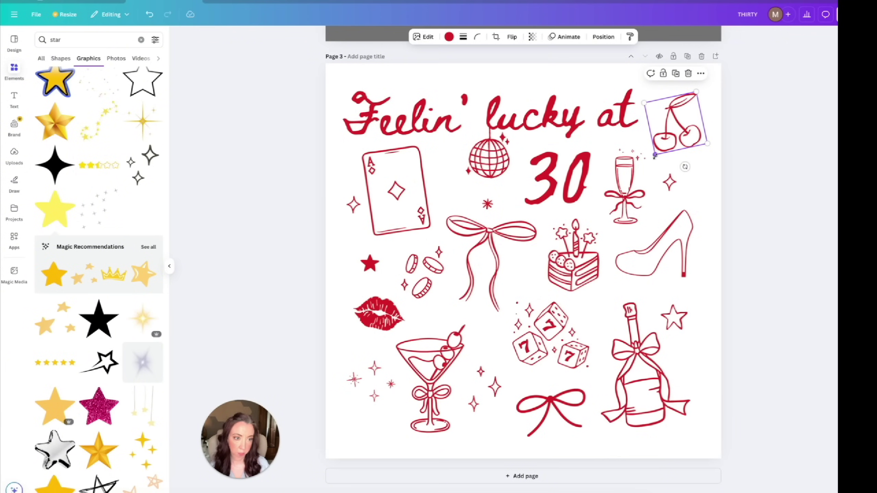
left_click_drag(671, 126, 666, 126)
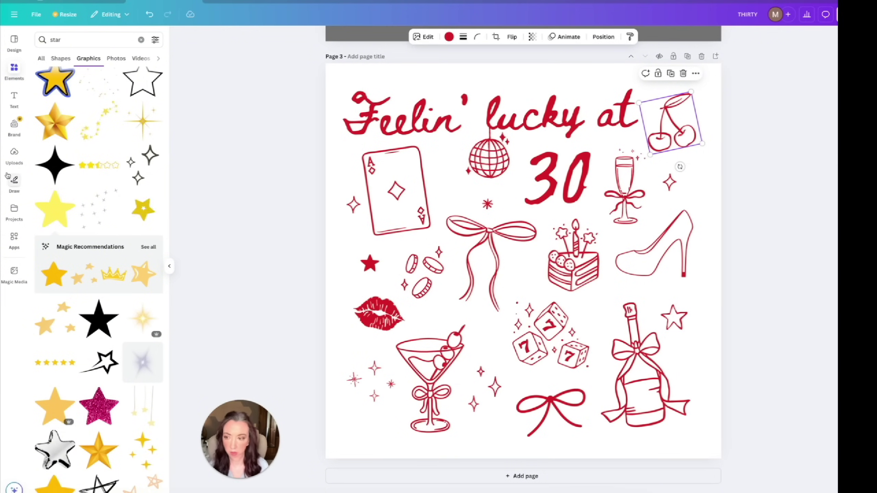
Step: Add a blank page 4 and examine the "In my thirties era" shirt references on the trendboard
left_click(534, 482)
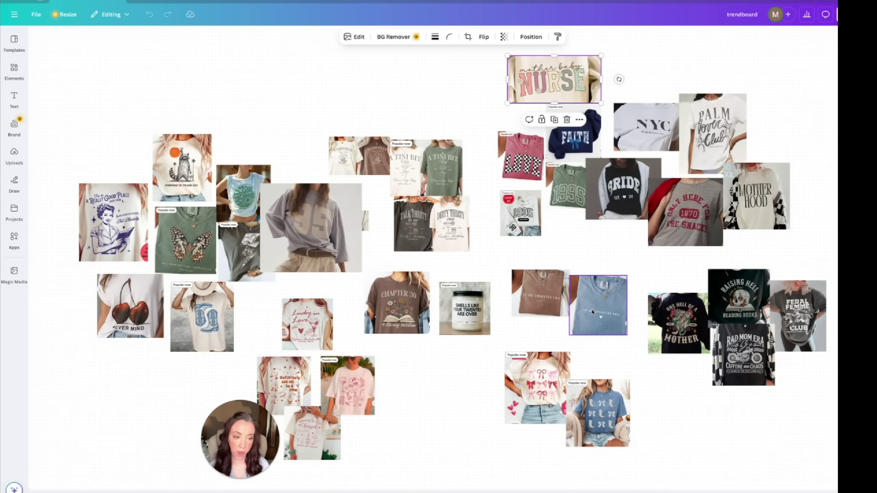
scroll(593, 312, "up", 5)
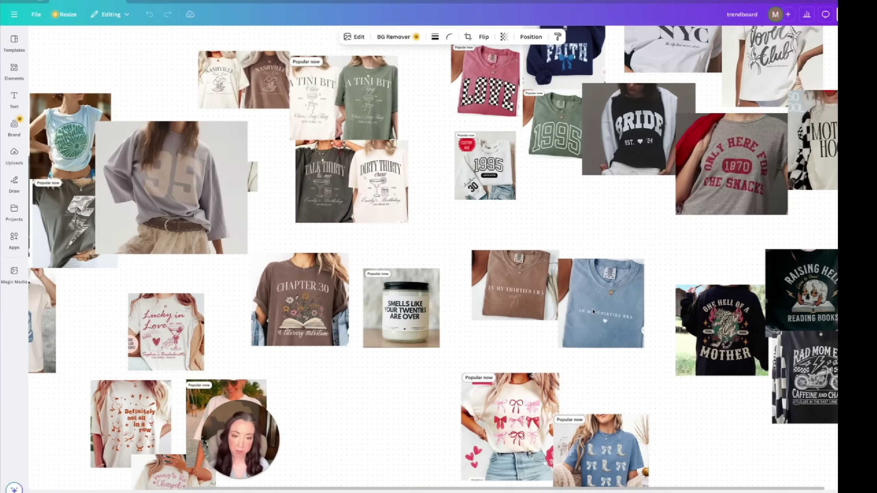
scroll(593, 311, "down", 5)
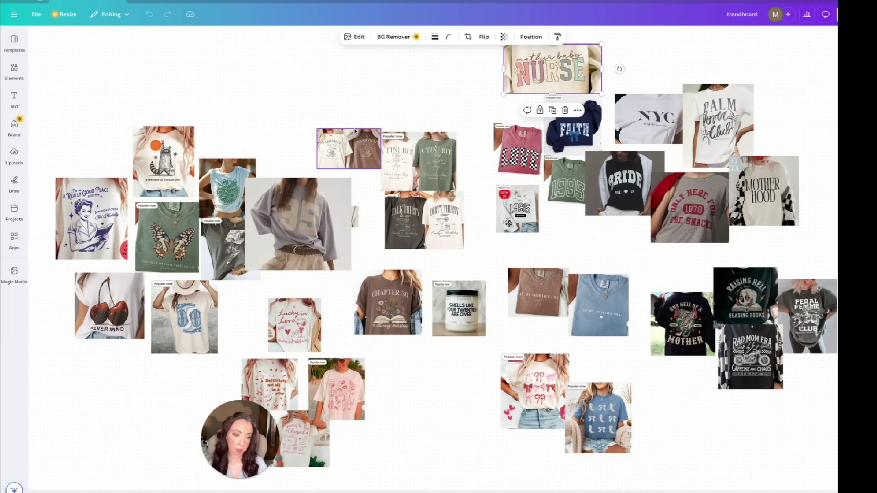
Step: Switch back to the THIRTY design and set the background of page 4 to dark grey
mouse_move(166, 1)
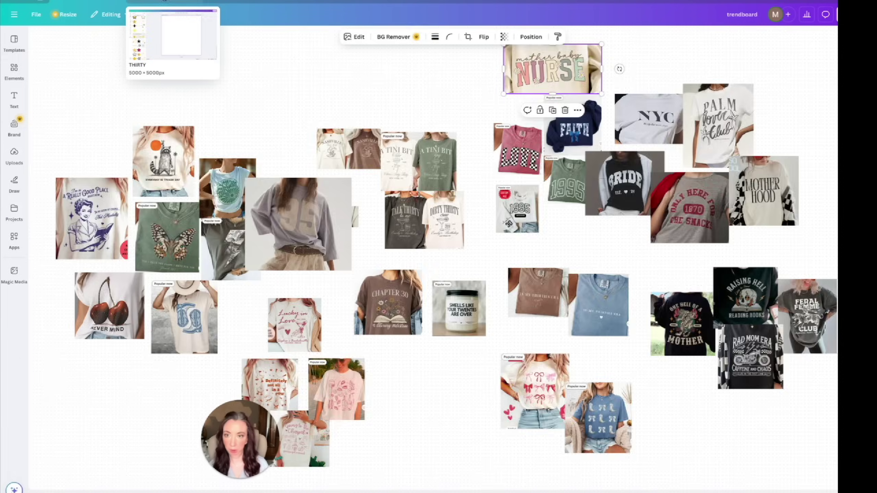
left_click(175, 4)
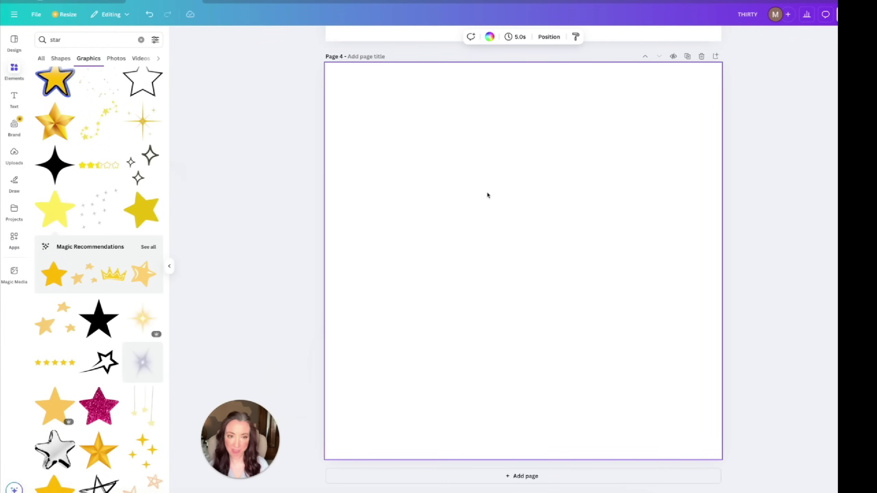
left_click(489, 37)
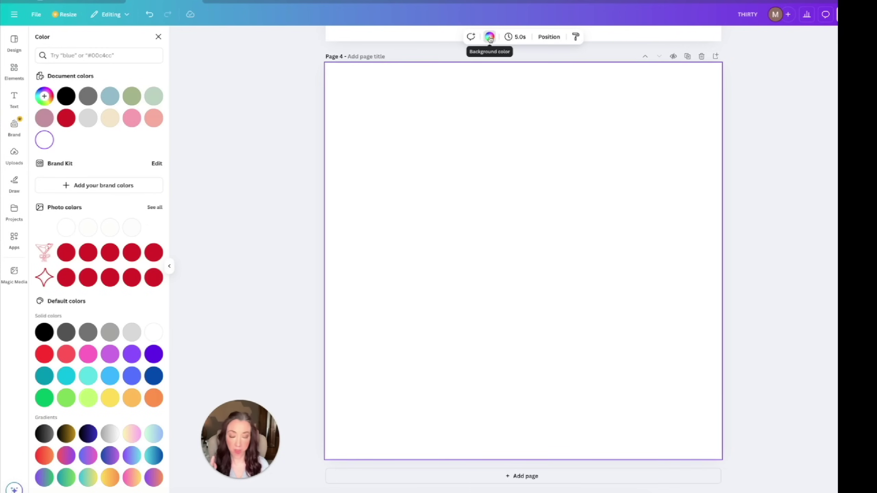
left_click(88, 99)
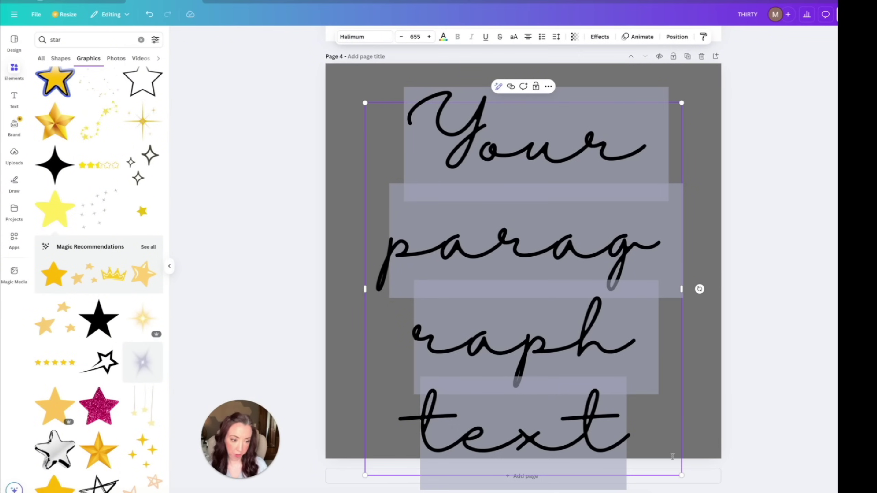
Step: Scale the placeholder paragraph text down to font size 393 and set its font to Canva Sans
left_click_drag(682, 475, 556, 327)
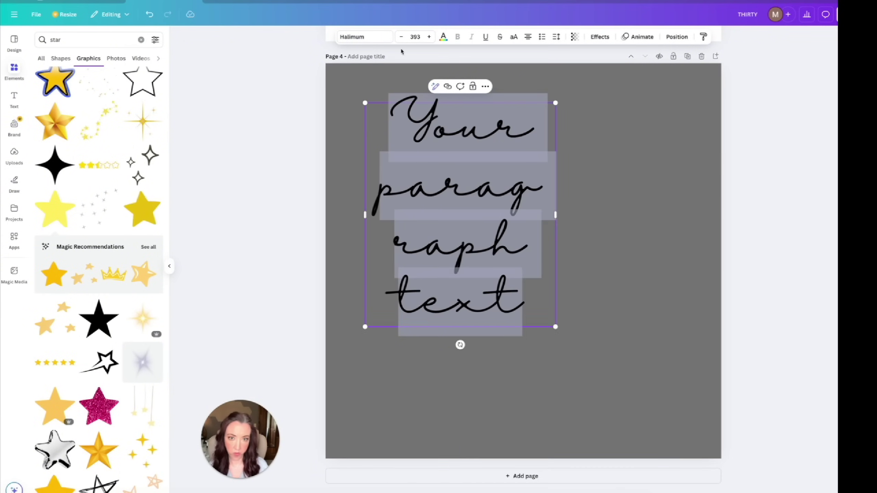
left_click(362, 39)
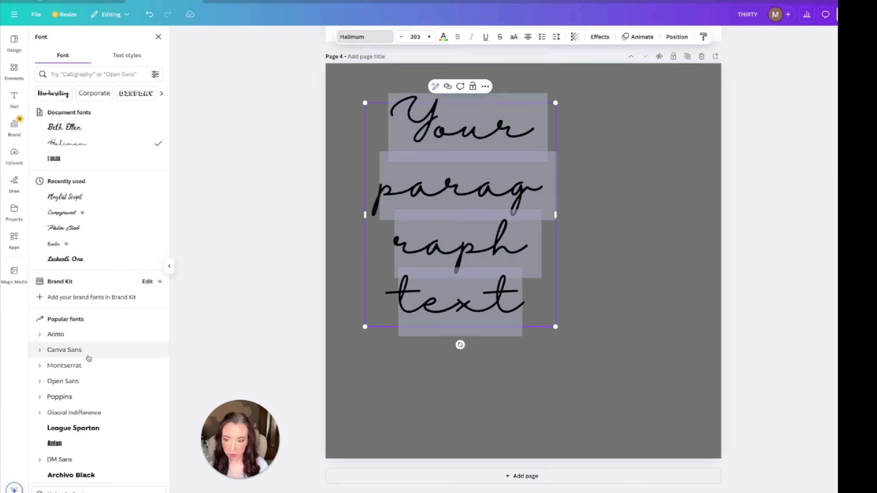
left_click(87, 351)
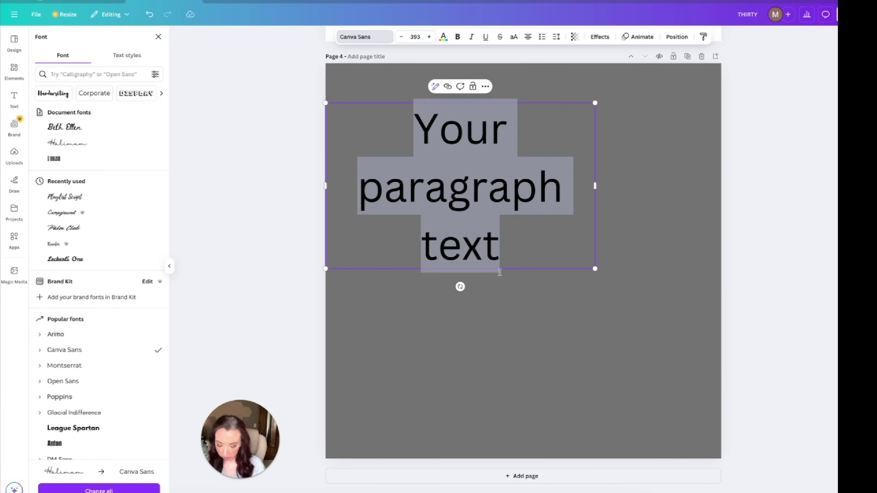
Step: Replace the placeholder text with "IN MY DIRTY THIRTY ERA"
type("IN MY")
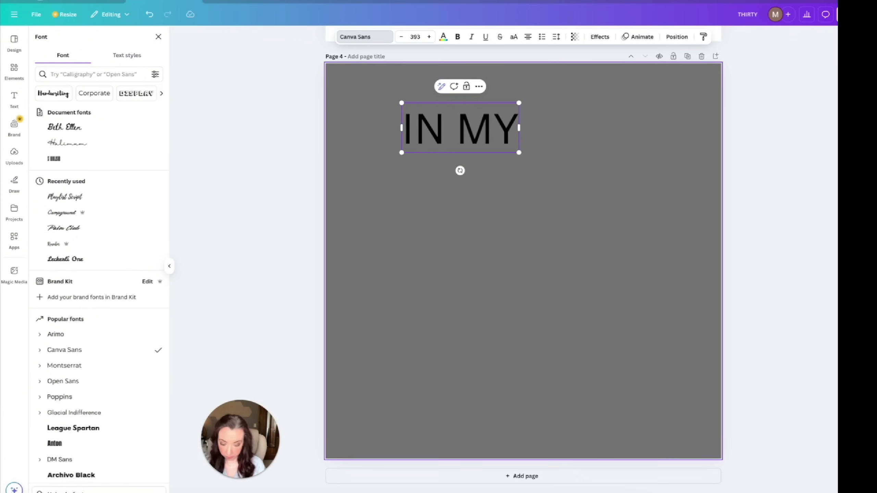
type(" DIRTY THI")
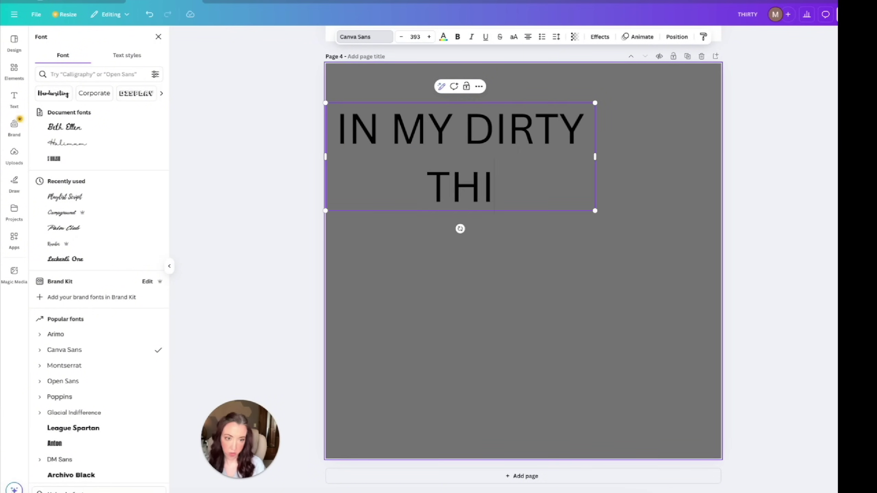
type("RTY ERA")
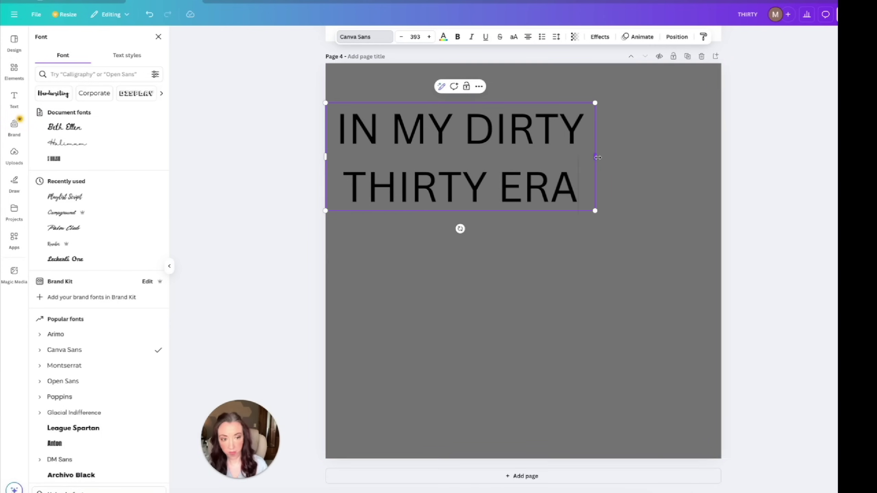
Step: Fit the phrase on a single line at font size 284 and centre it horizontally in the upper part of the page
left_click_drag(602, 158, 835, 145)
left_click_drag(834, 103, 697, 143)
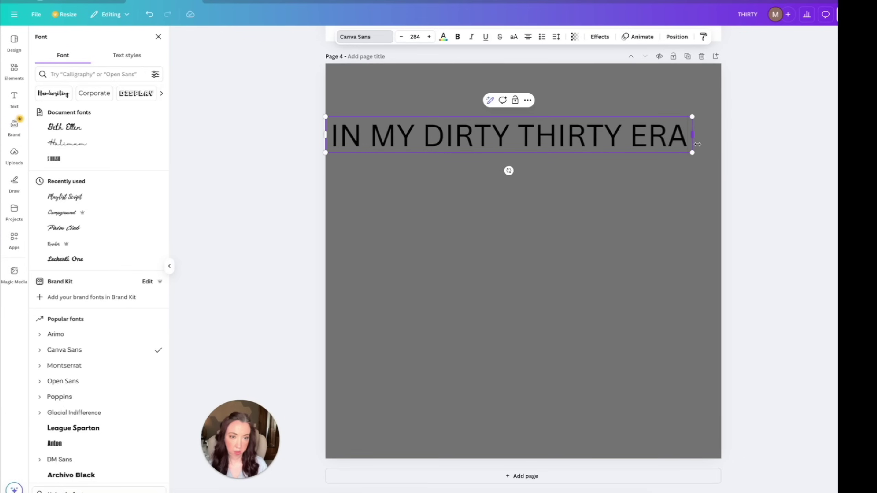
left_click(553, 176)
left_click_drag(552, 151, 562, 202)
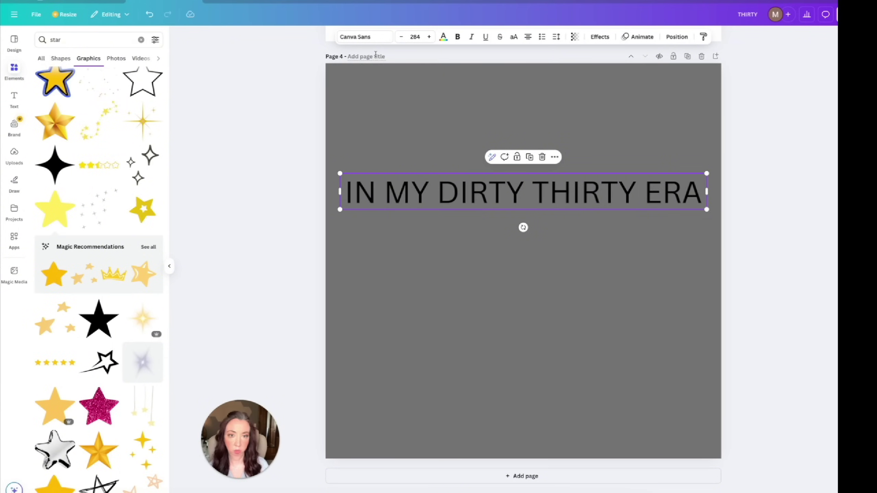
Step: Browse the Paragraph fonts and change the phrase's font to ITC New Baskerville
left_click(360, 36)
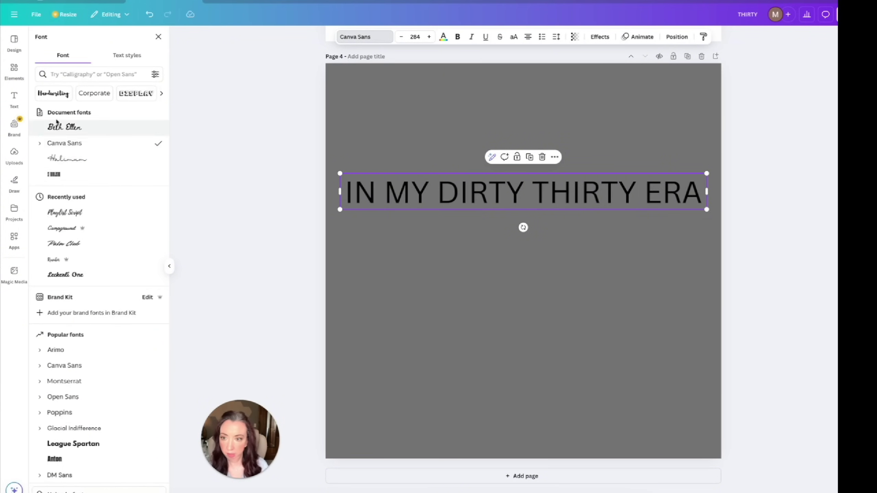
scroll(64, 94, "right", 3)
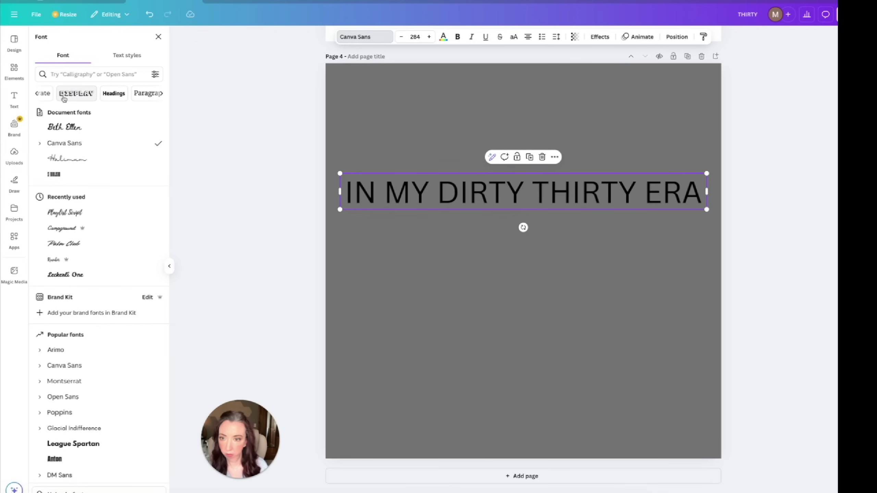
left_click(148, 94)
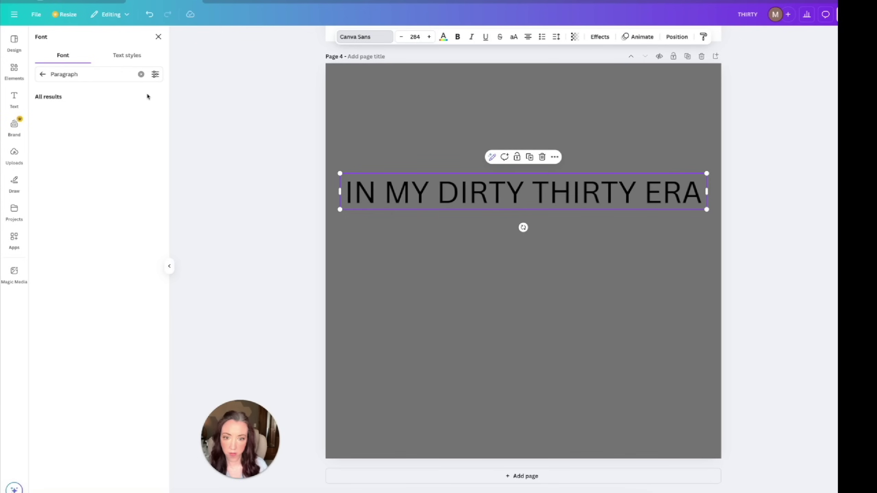
scroll(49, 240, "down", 4)
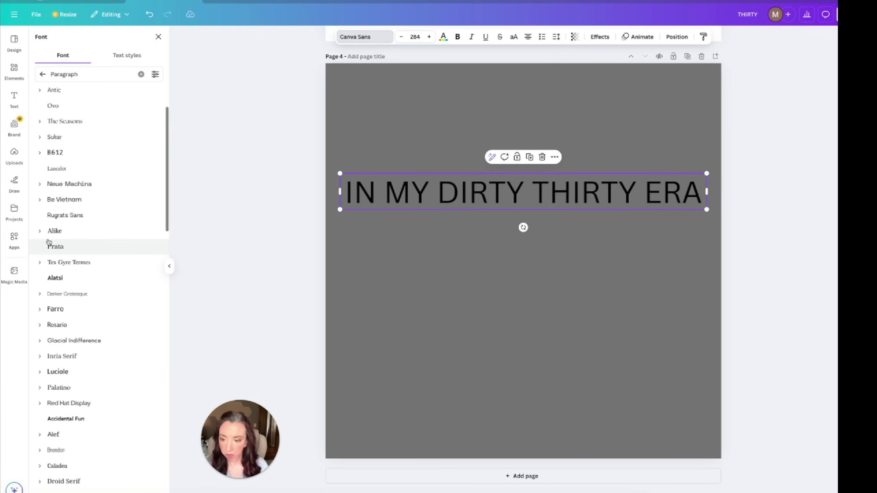
scroll(58, 374, "down", 5)
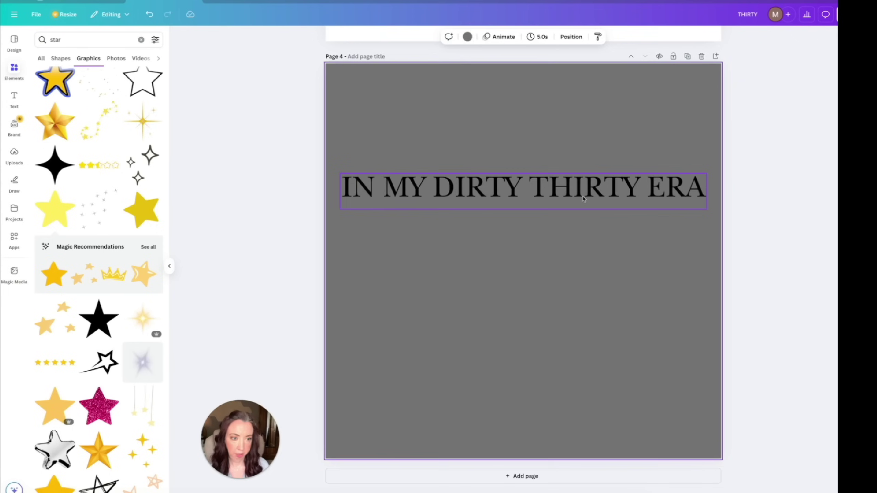
Step: Move the "IN MY DIRTY THIRTY ERA" text slightly down and set its colour to white
left_click(582, 193)
left_click_drag(582, 192, 582, 197)
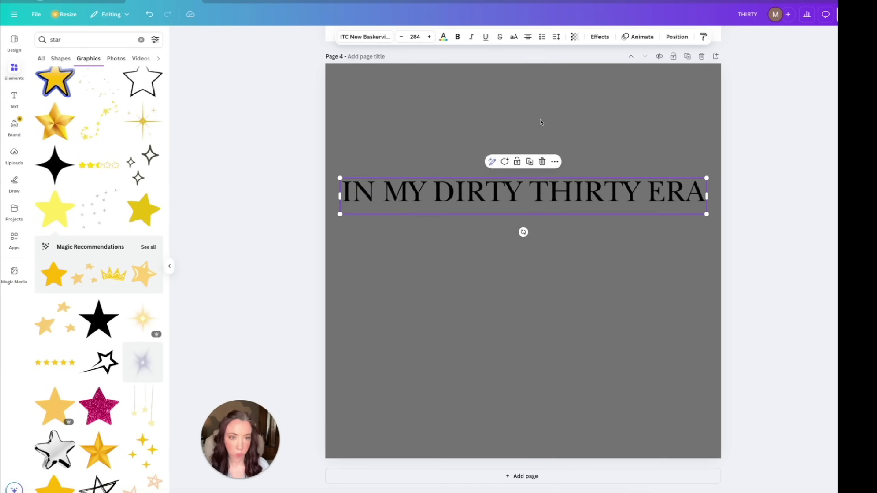
left_click(444, 37)
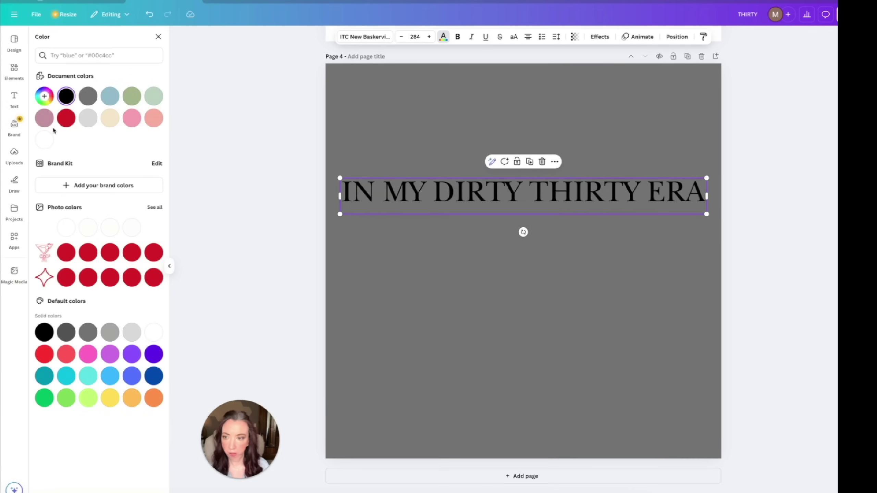
left_click(44, 140)
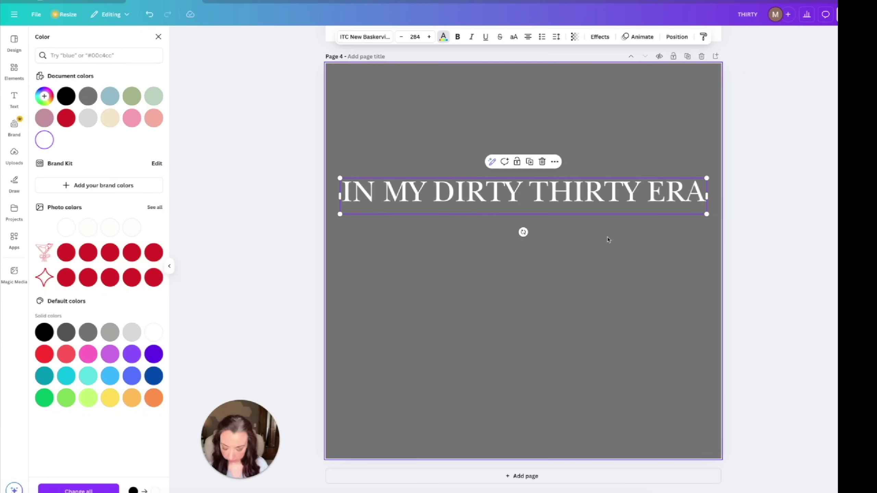
Step: Search the element library for "dirty martini" and show all matching graphics
left_click(14, 71)
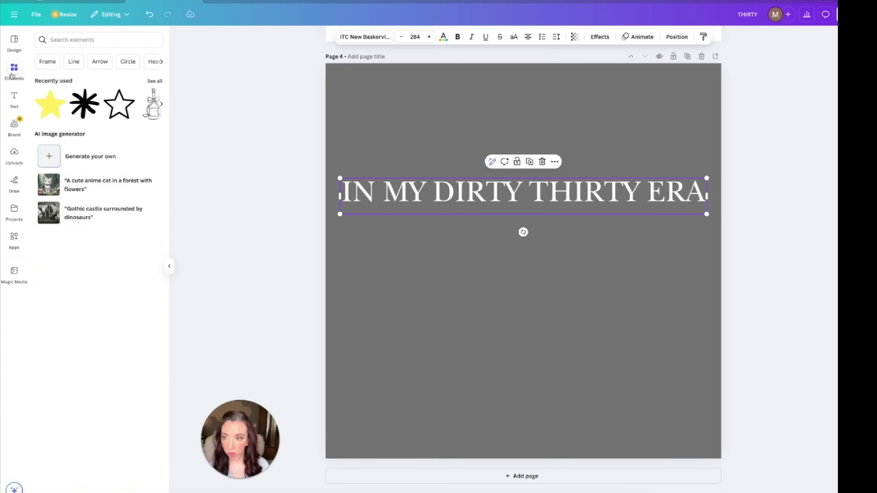
left_click(64, 40)
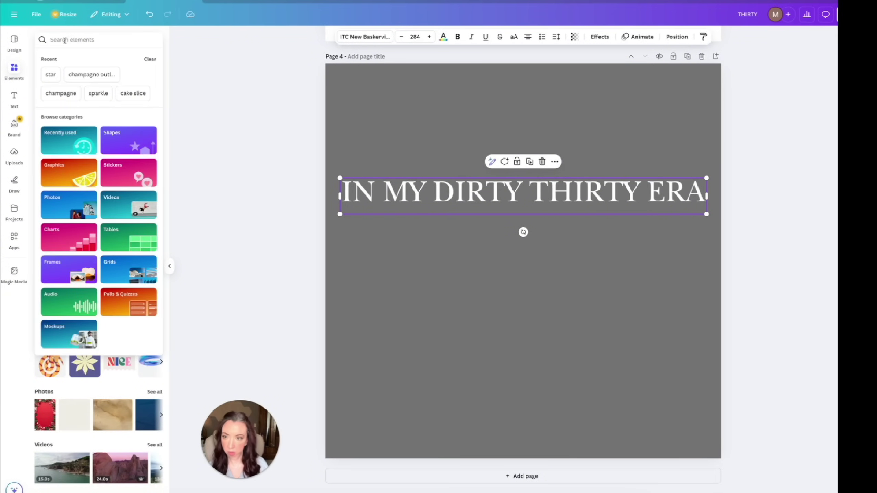
type("ma")
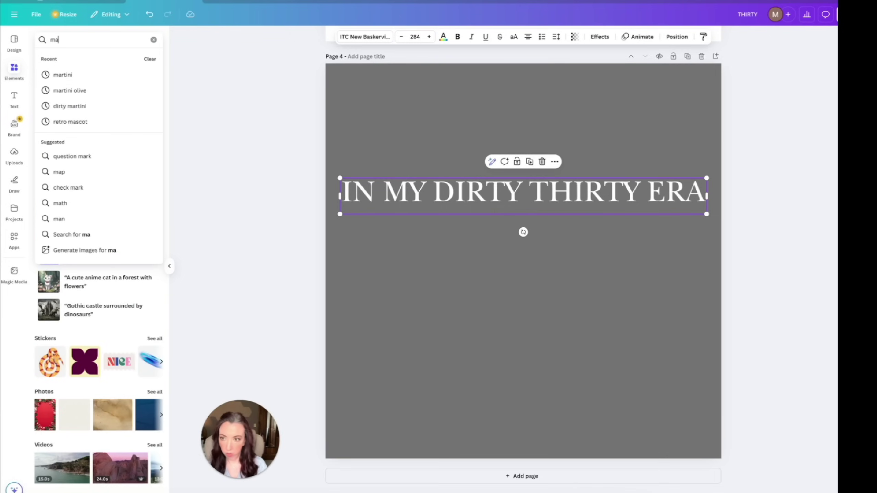
key("BackSpace")
key("BackSpace")
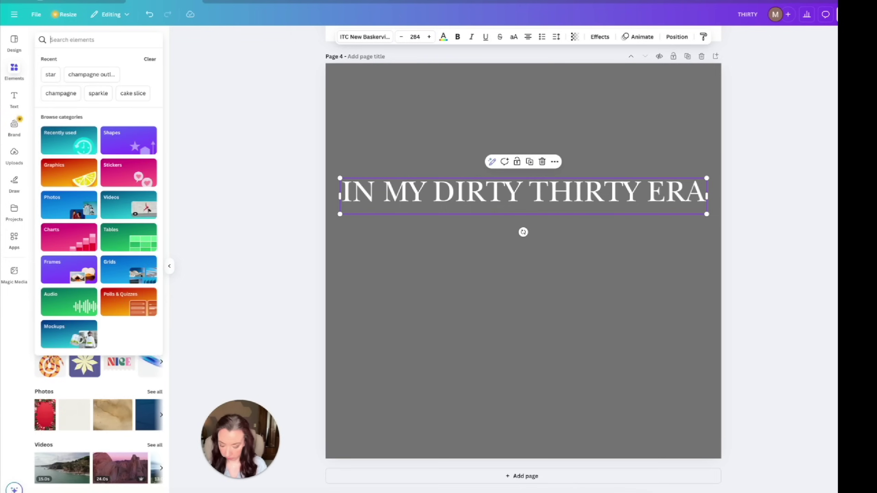
type("dirty martini")
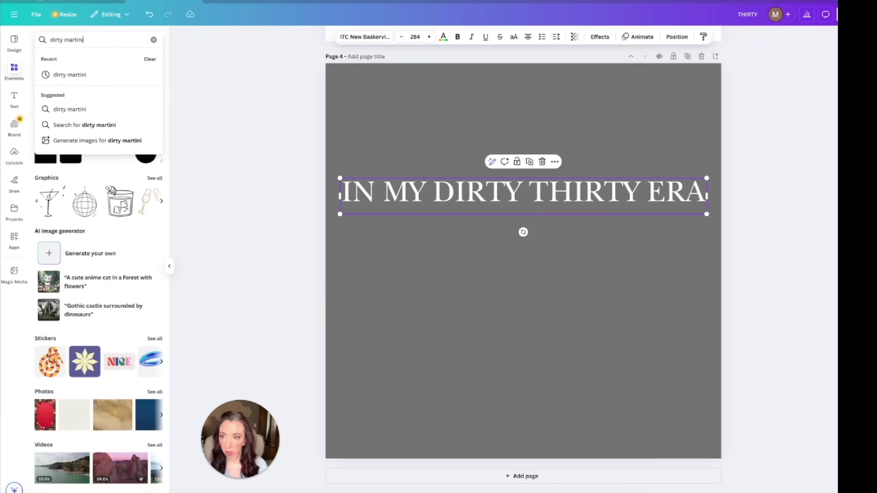
key("Return")
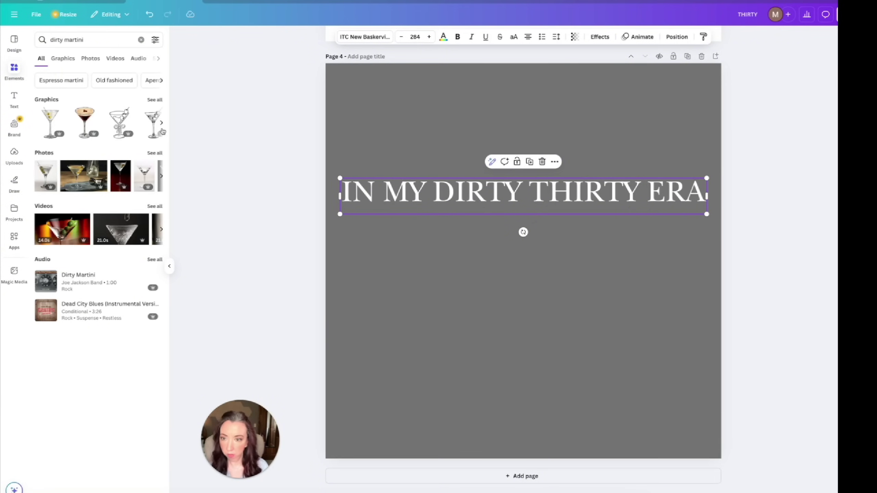
left_click(155, 99)
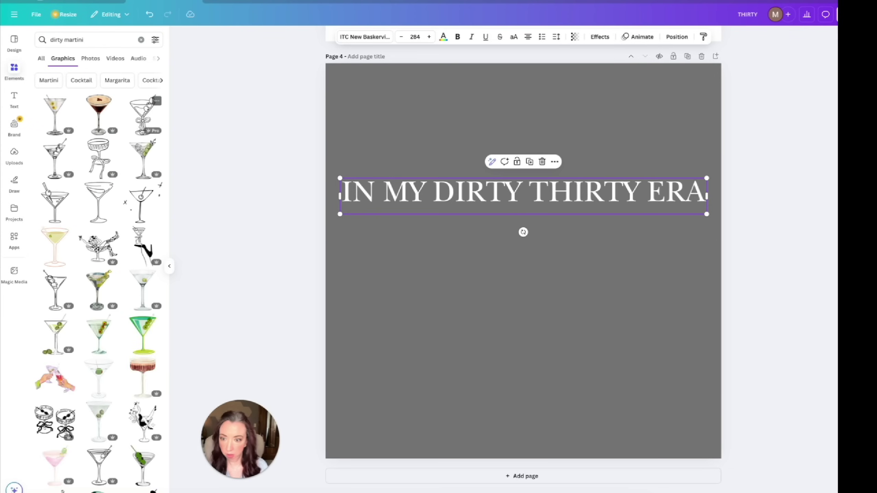
Step: Add the solid black martini glass silhouette with an olive pick to page 4
scroll(121, 236, "down", 5)
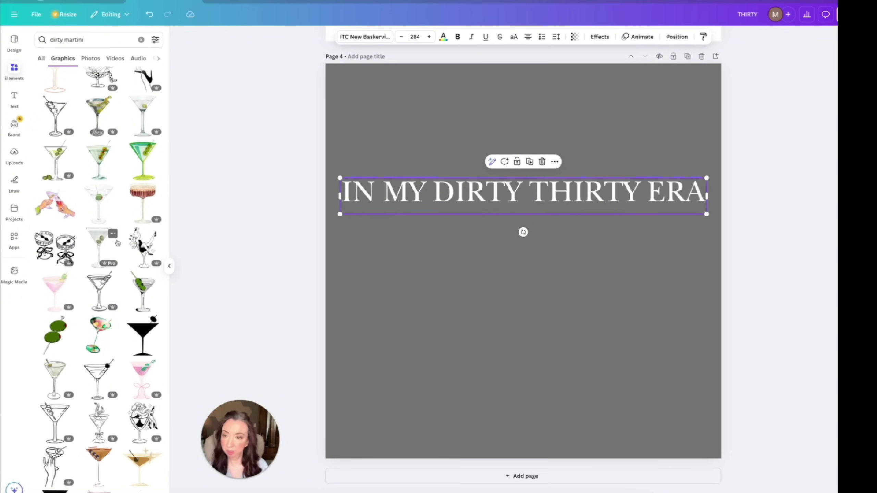
scroll(118, 243, "down", 1)
scroll(118, 242, "down", 1)
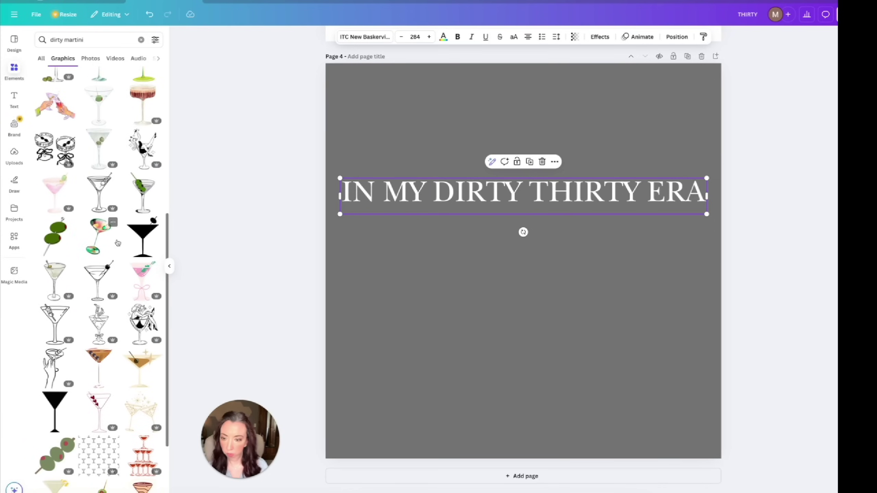
left_click(143, 238)
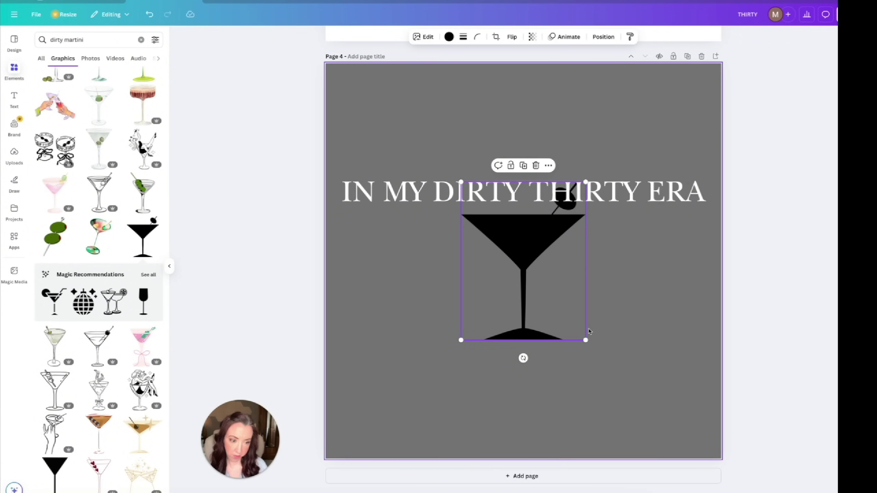
Step: Shrink the martini glass, move it below the word "DIRTY" and set its colour to white
left_click_drag(584, 340, 539, 282)
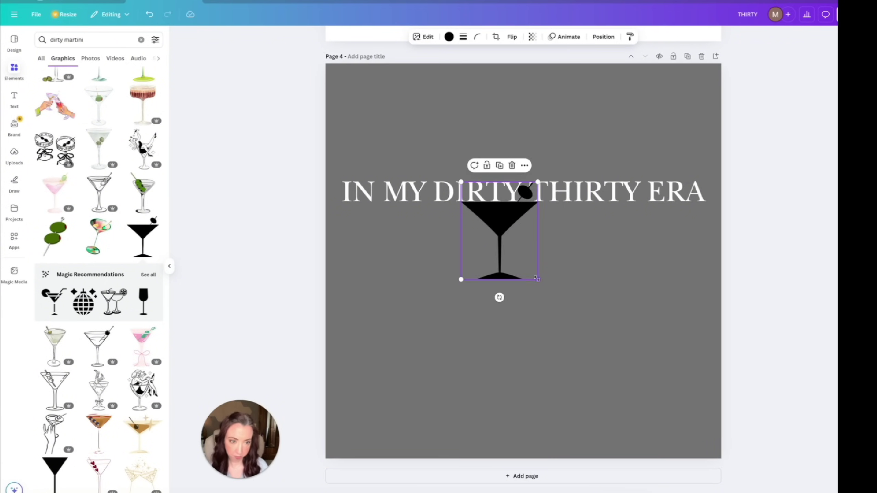
left_click_drag(539, 196, 521, 217)
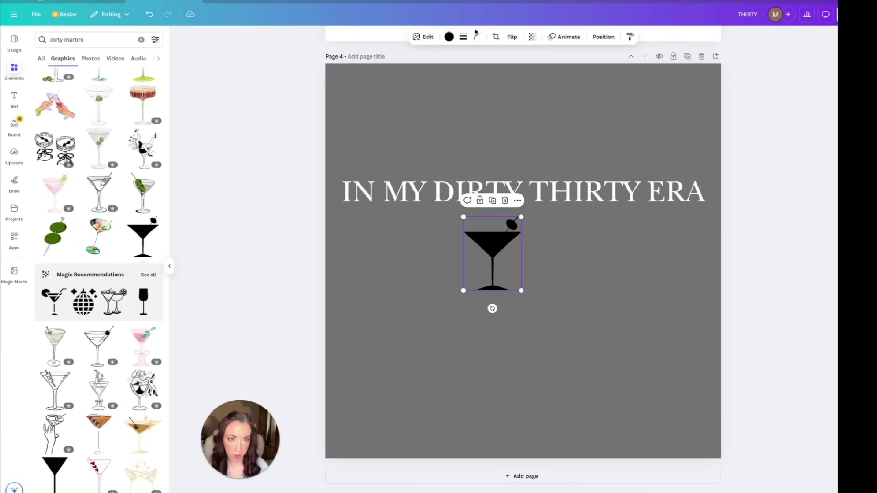
left_click(448, 37)
left_click(45, 140)
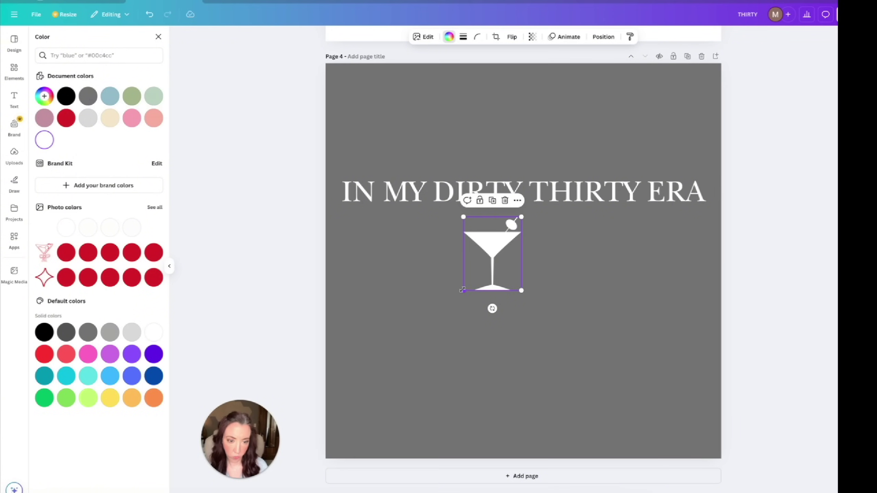
Step: Reduce the martini glass to about 494 × 627 px and centre it horizontally on the page just below the text
left_click_drag(463, 289, 487, 270)
left_click_drag(501, 240, 532, 222)
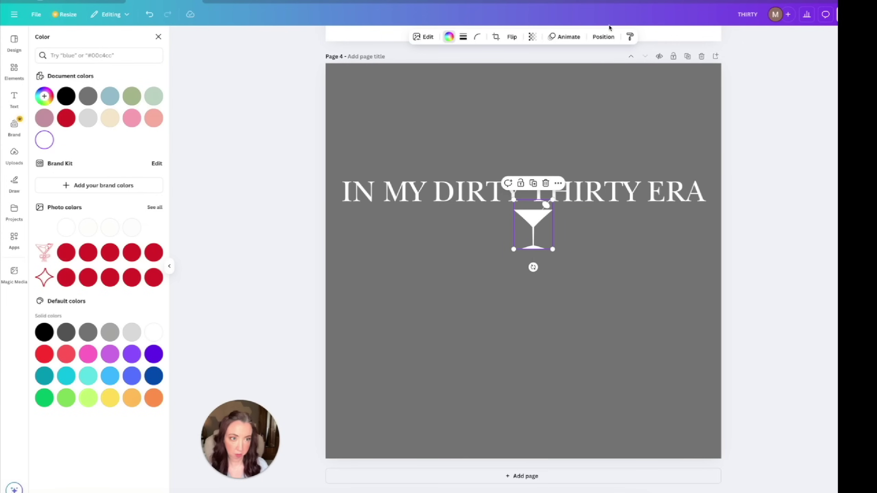
left_click(603, 37)
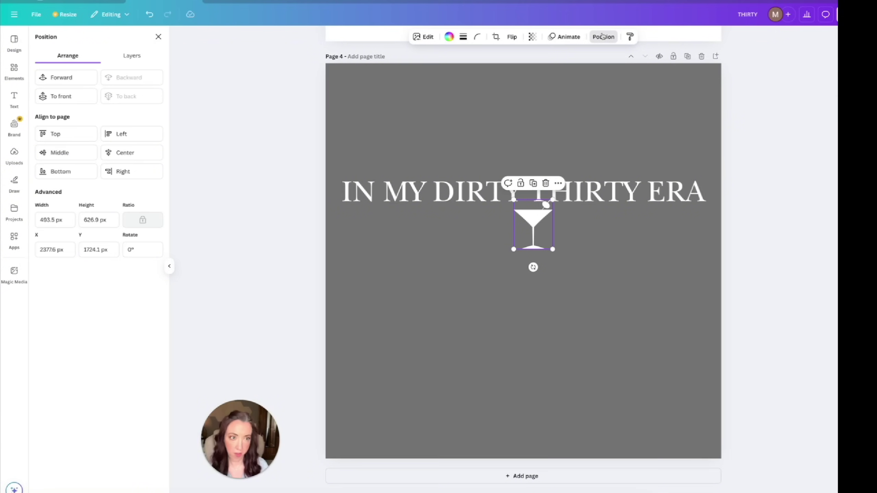
left_click(115, 157)
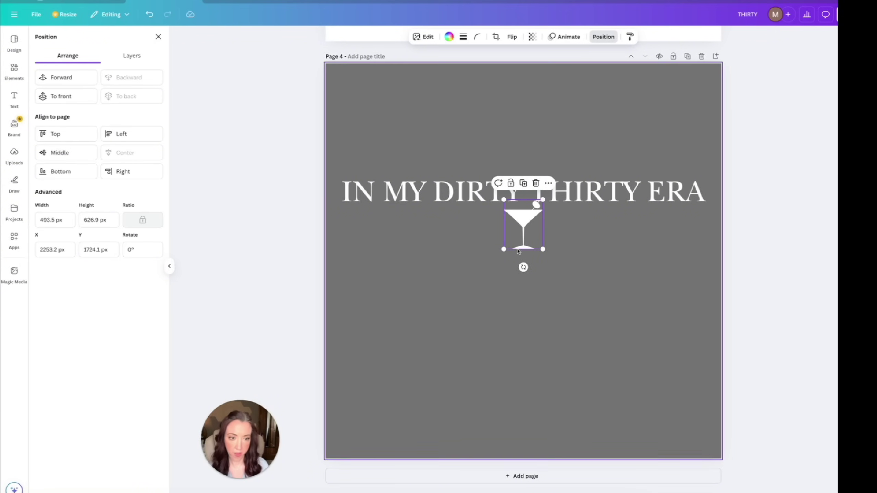
Step: Flip the martini glass horizontally
left_click(511, 36)
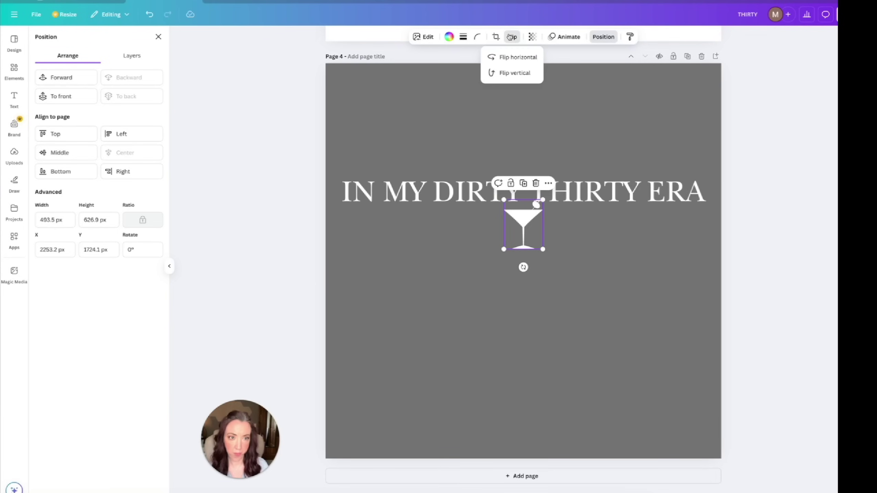
left_click(507, 60)
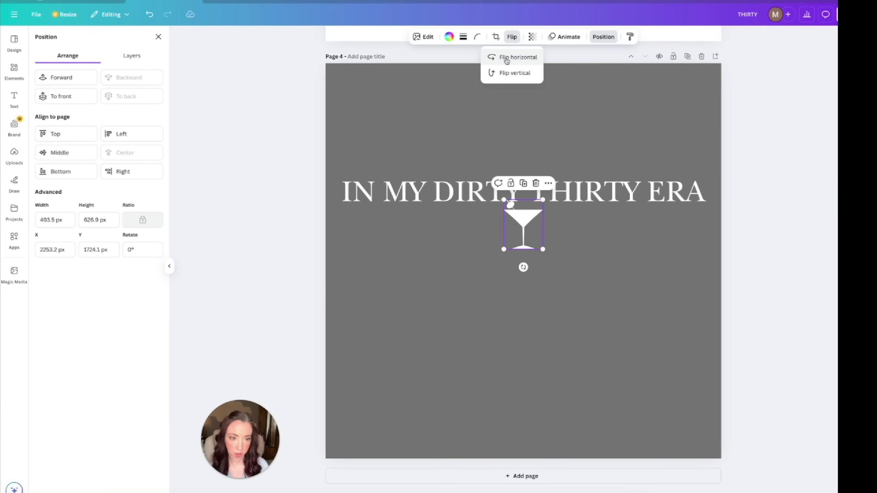
left_click(559, 235)
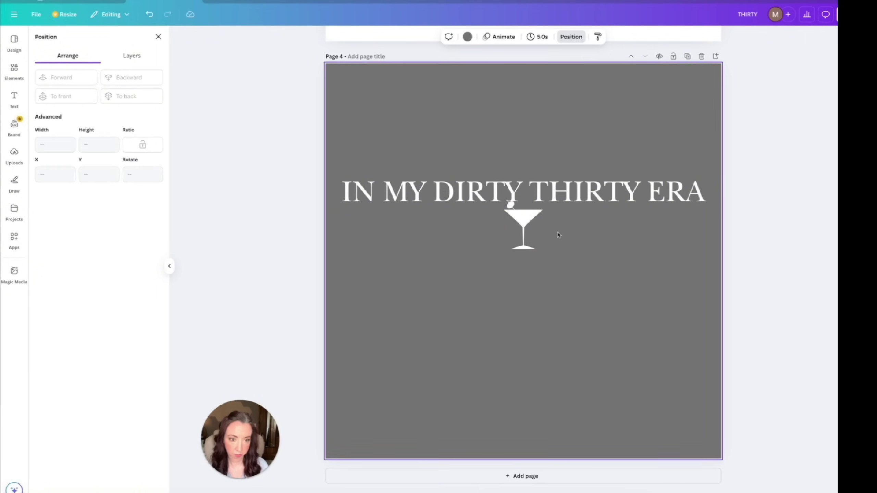
Step: Shrink the martini glass to about 442 × 562 px and move it slightly down, clear of the text and centred on the page
left_click_drag(524, 228, 523, 230)
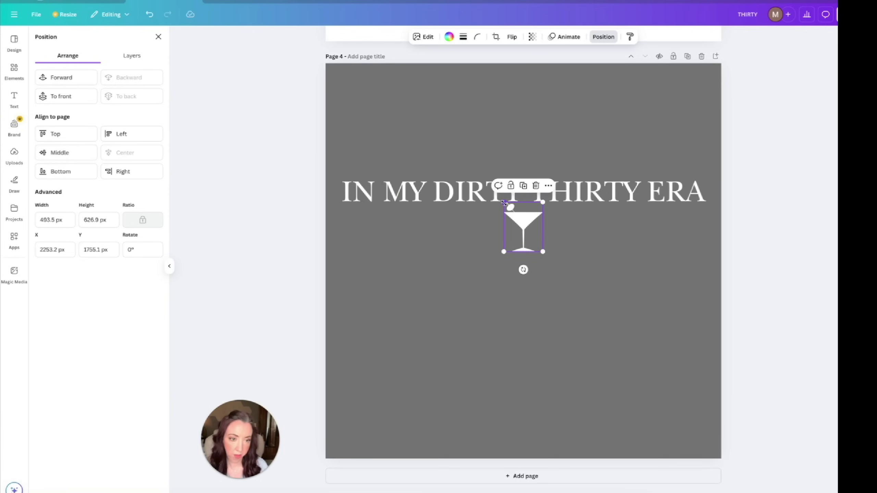
left_click_drag(503, 203, 510, 208)
left_click(540, 335)
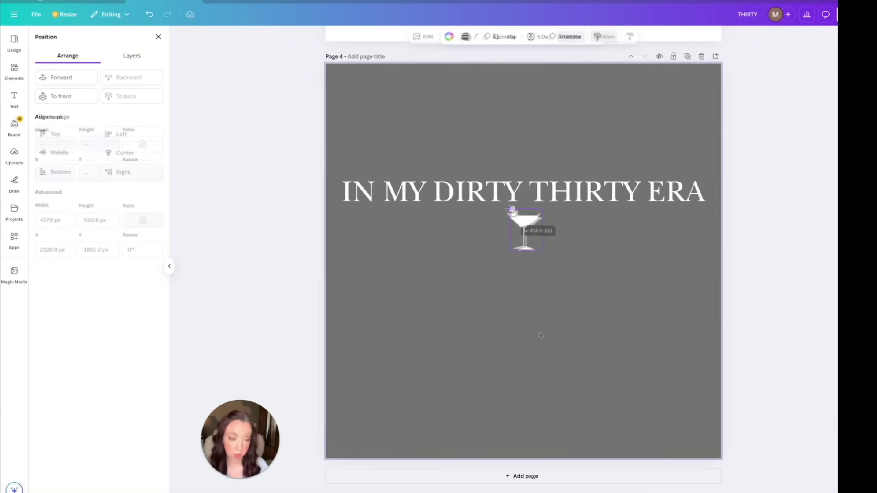
left_click(525, 239)
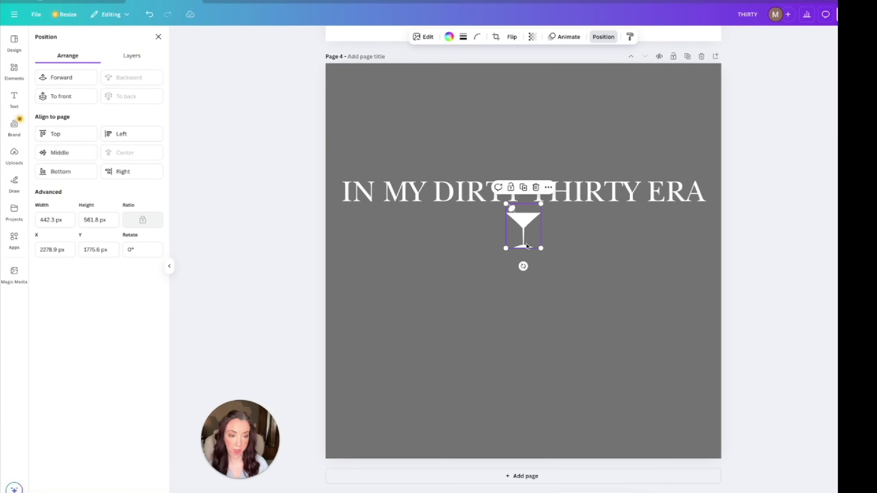
left_click_drag(525, 239, 524, 244)
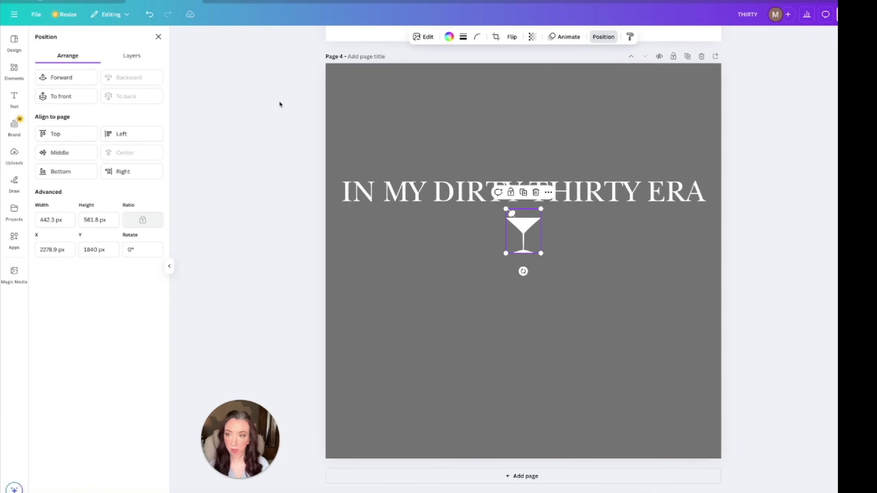
Step: Search the graphics for "bow"
left_click(14, 69)
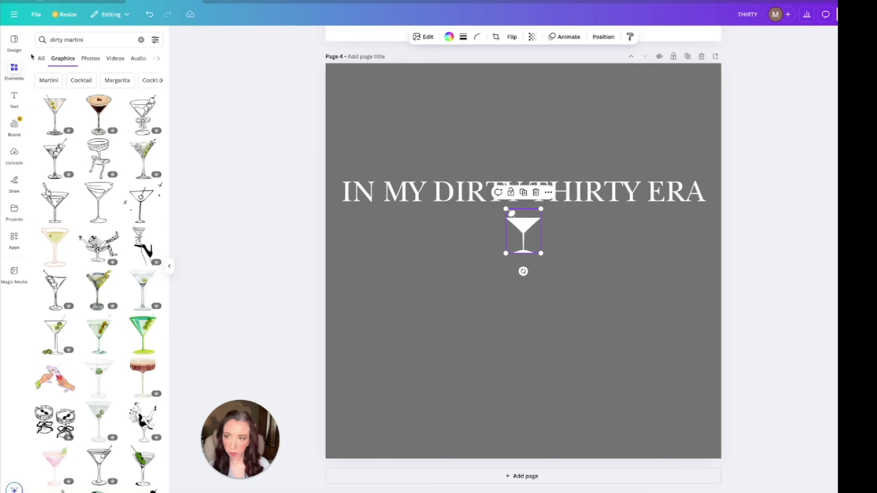
left_click(69, 40)
triple_click(69, 40)
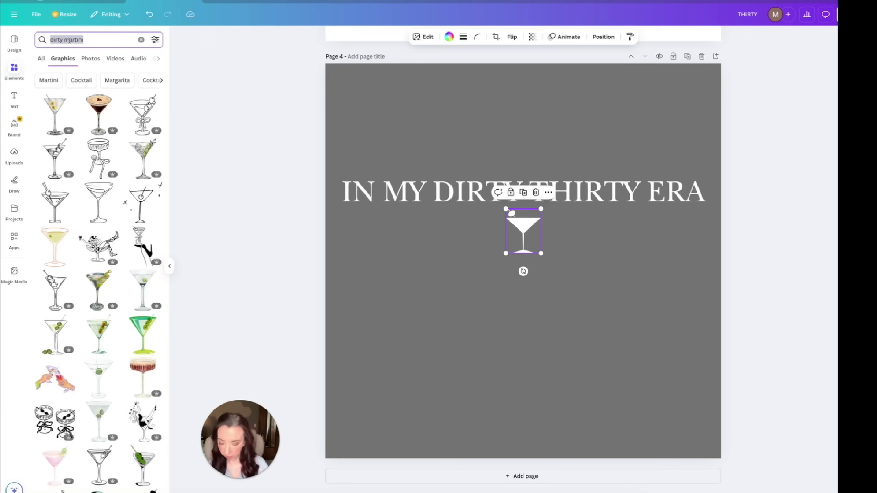
type("bow")
key("Return")
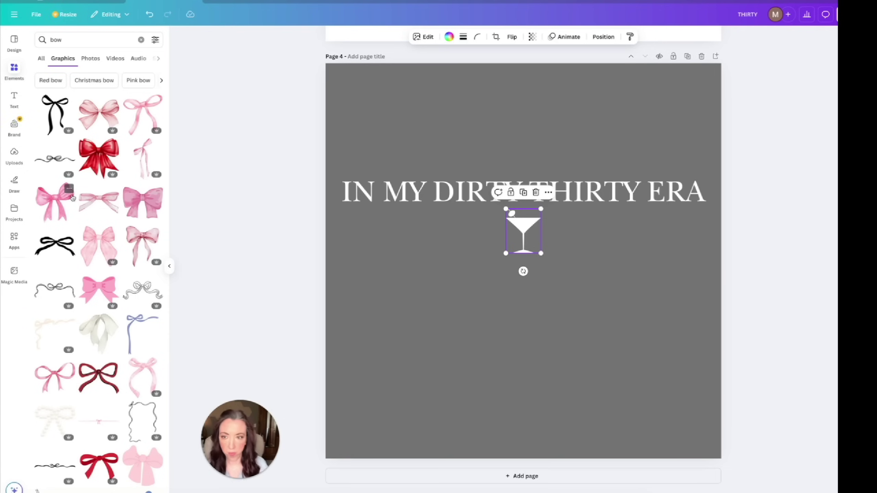
Step: Add the thin black line-style bow graphic at a small size beside the martini glass's stem
scroll(89, 268, "down", 5)
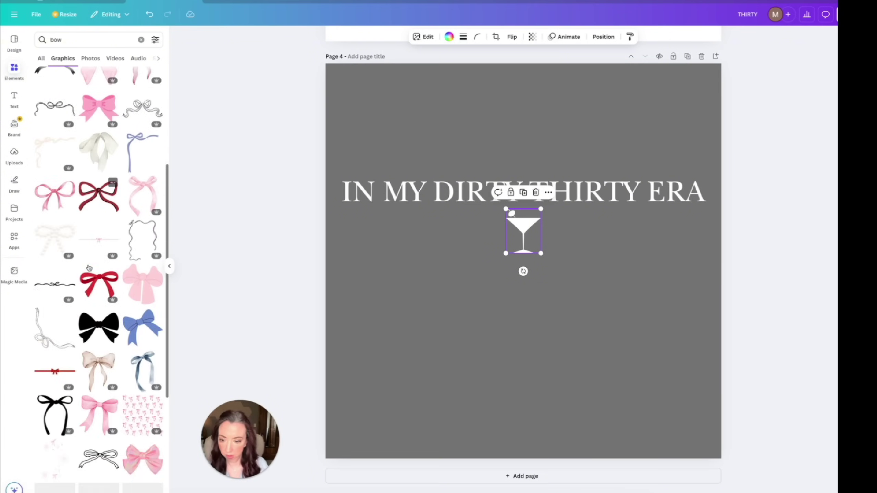
scroll(89, 268, "down", 8)
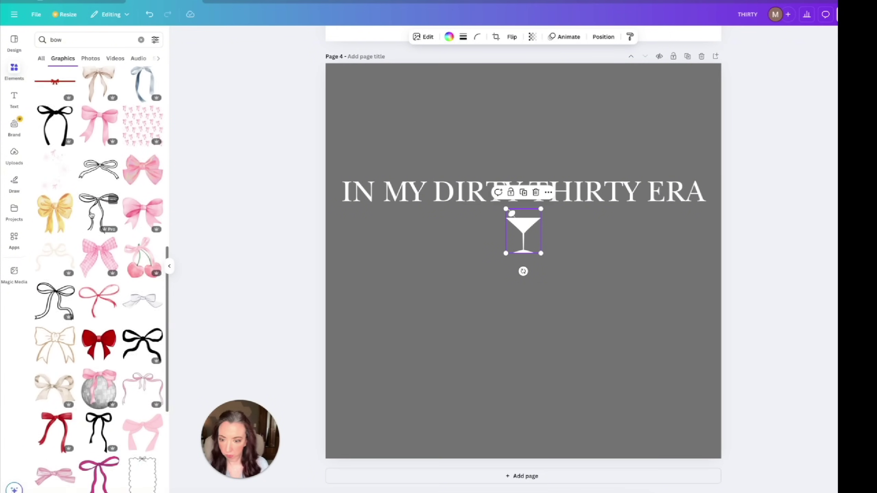
scroll(91, 215, "down", 8)
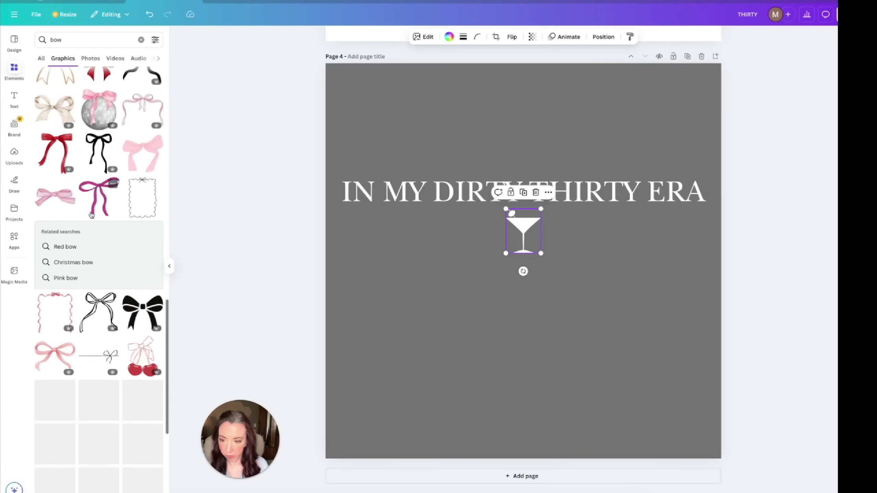
scroll(91, 215, "down", 6)
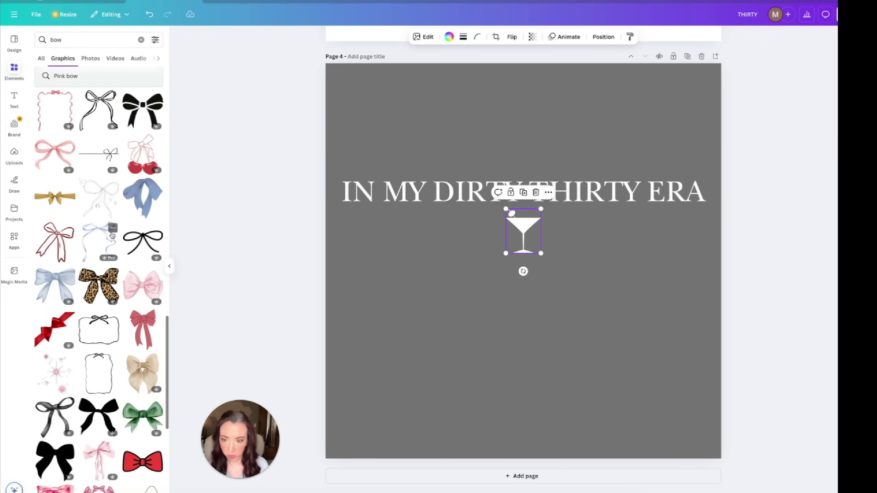
left_click(139, 242)
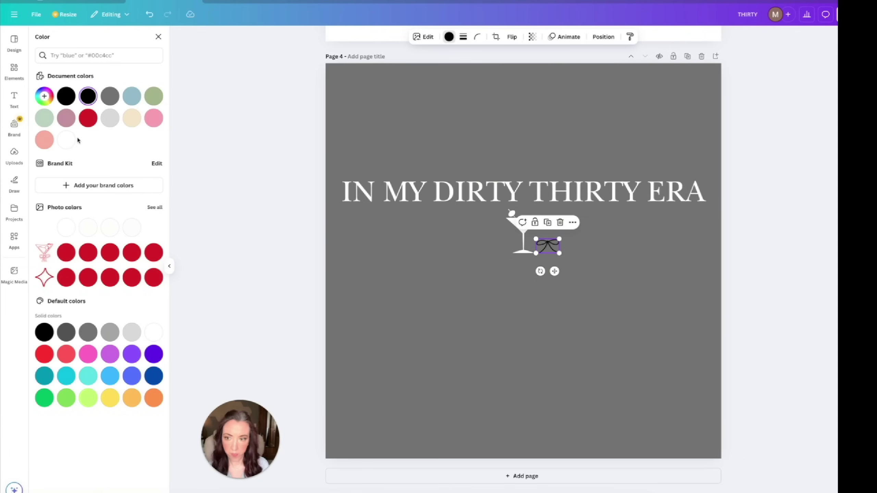
Step: Set the bow's colour to white and place it centred on the martini glass's stem
left_click(66, 140)
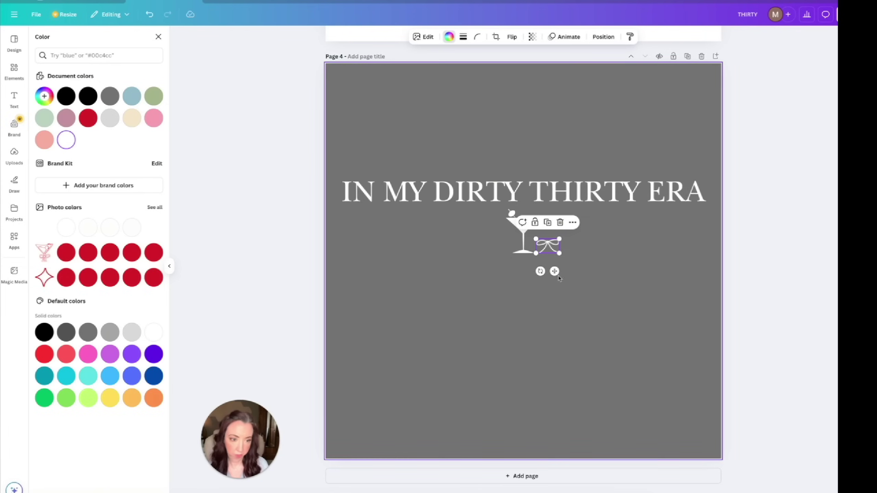
left_click_drag(555, 272, 534, 266)
left_click(583, 300)
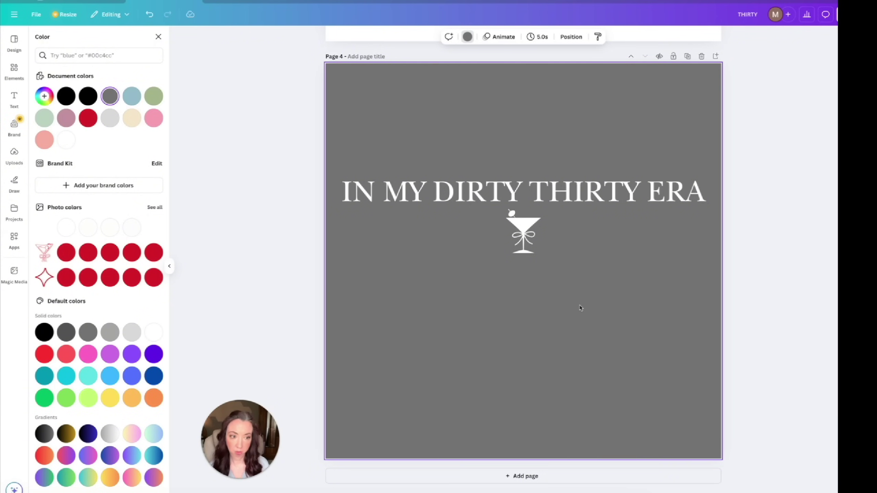
Step: Move the "In my dirty thirty era" text up slightly and change its font to Perandory Condensed from the Narrow font category
left_click(582, 199)
left_click_drag(581, 199, 581, 196)
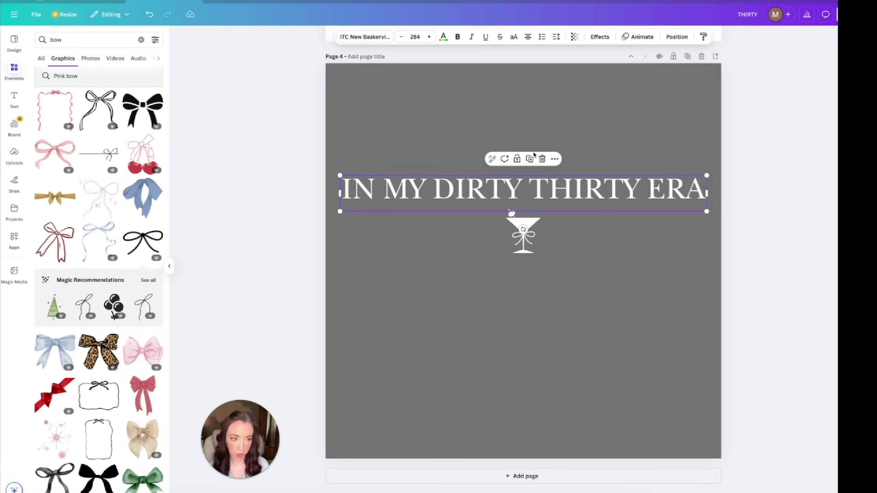
left_click(360, 38)
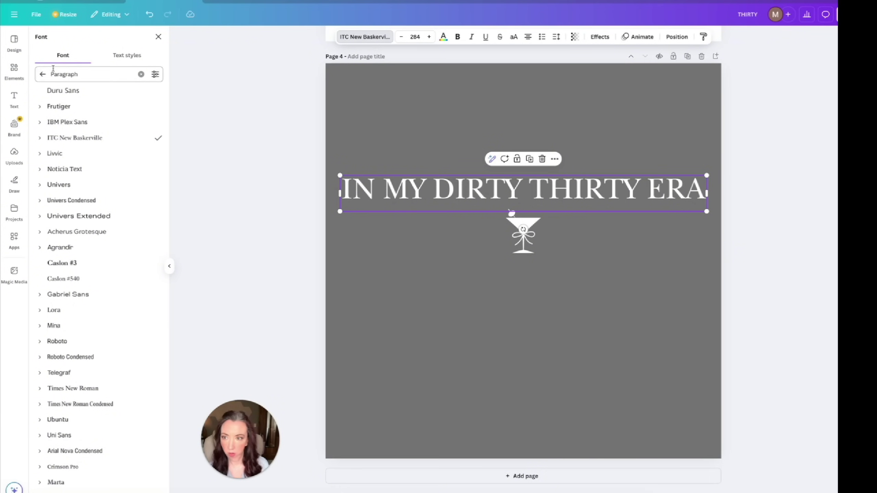
left_click(43, 74)
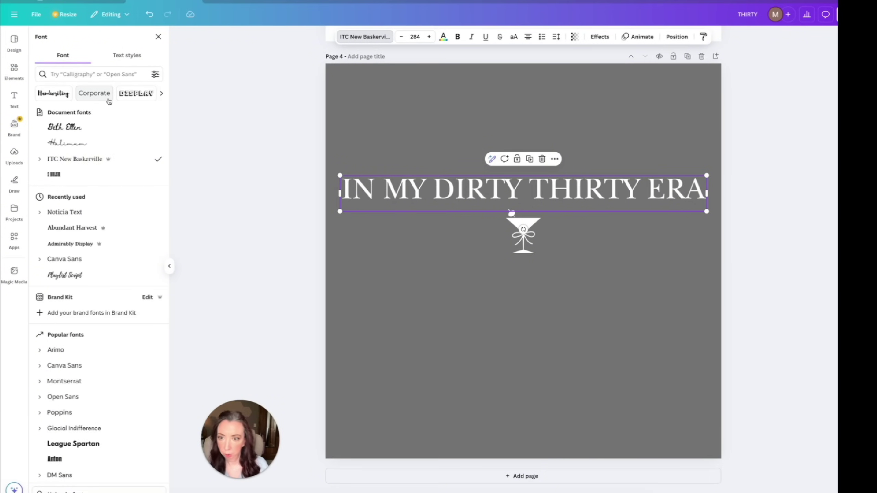
left_click(162, 95)
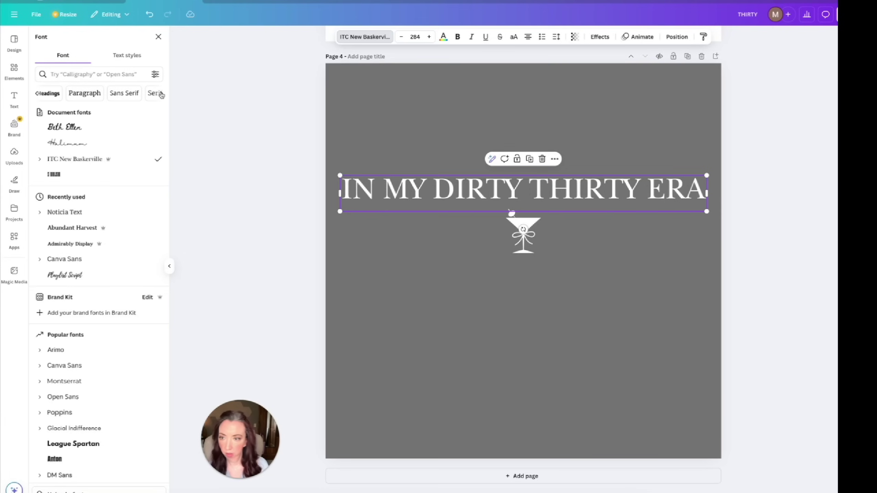
left_click(161, 94)
left_click(161, 94)
left_click(162, 94)
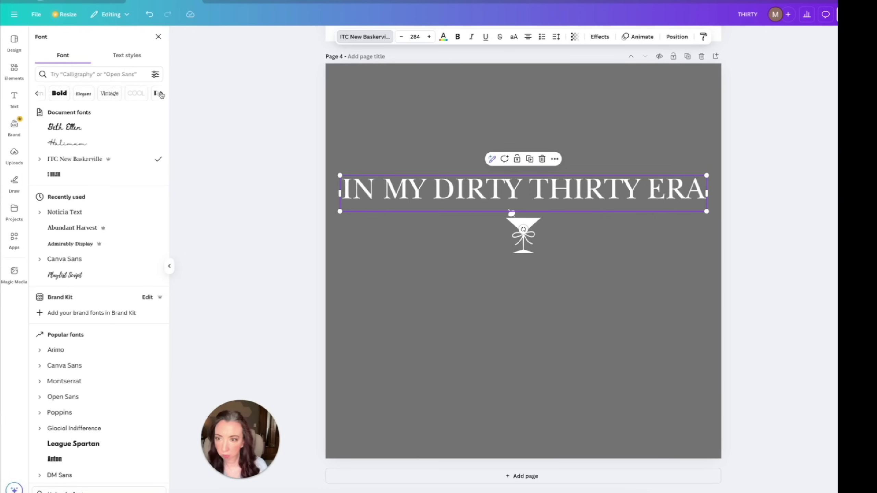
left_click(162, 95)
left_click(162, 94)
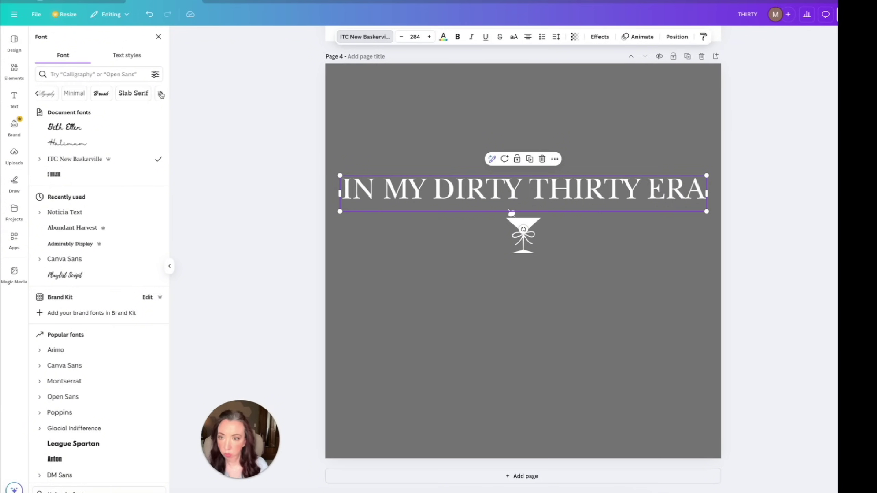
left_click(161, 95)
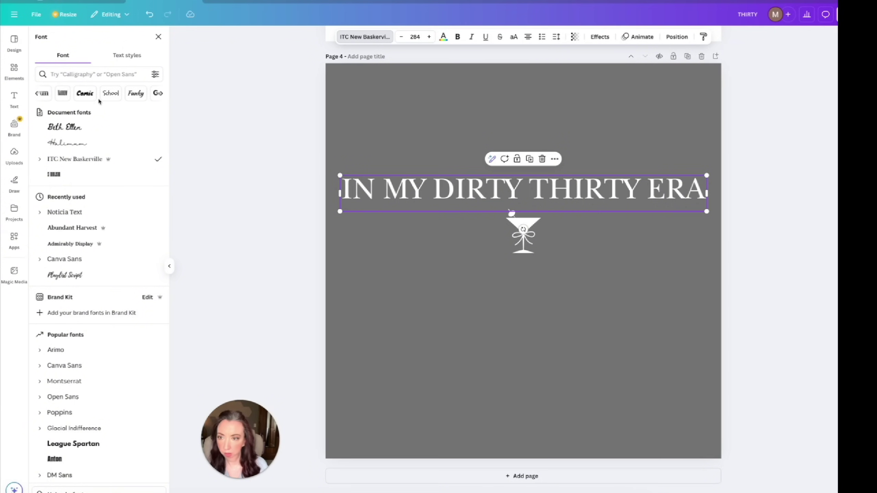
left_click(59, 92)
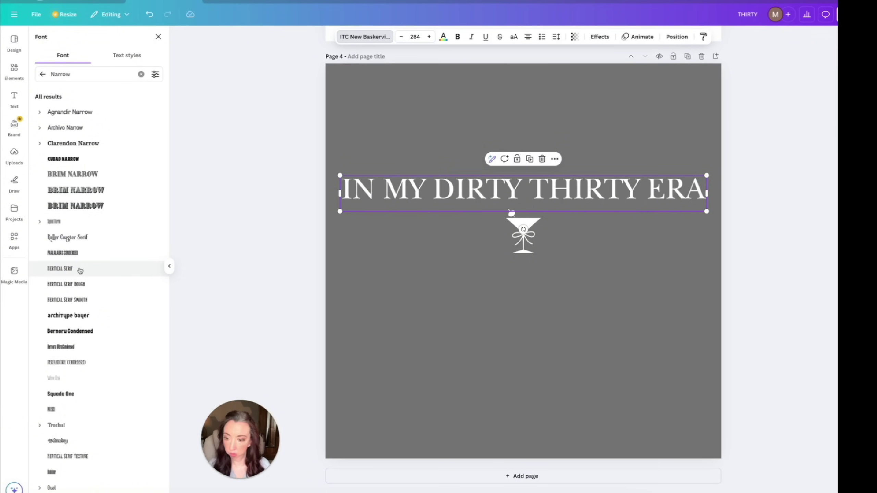
left_click(79, 363)
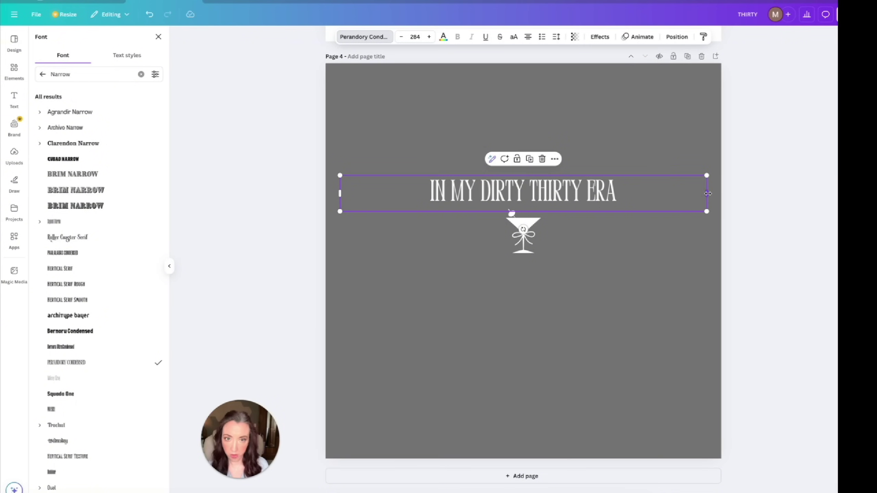
Step: Tighten the text box around the wording, enlarge the text to size 439 and centre it horizontally above the martini glass
left_click_drag(709, 193, 579, 167)
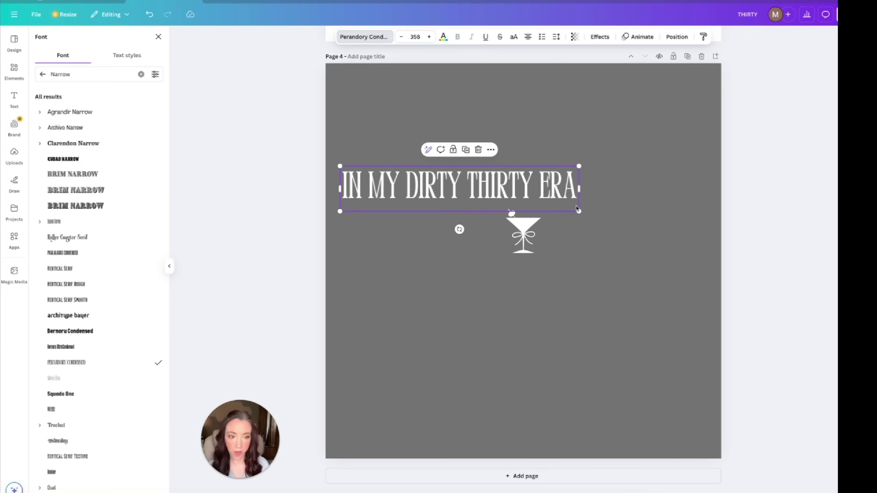
left_click(617, 203)
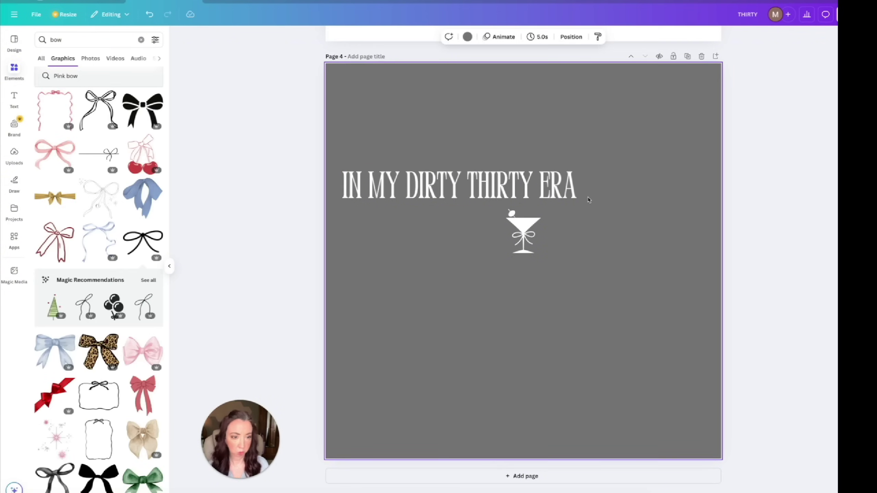
left_click(557, 194)
left_click(669, 38)
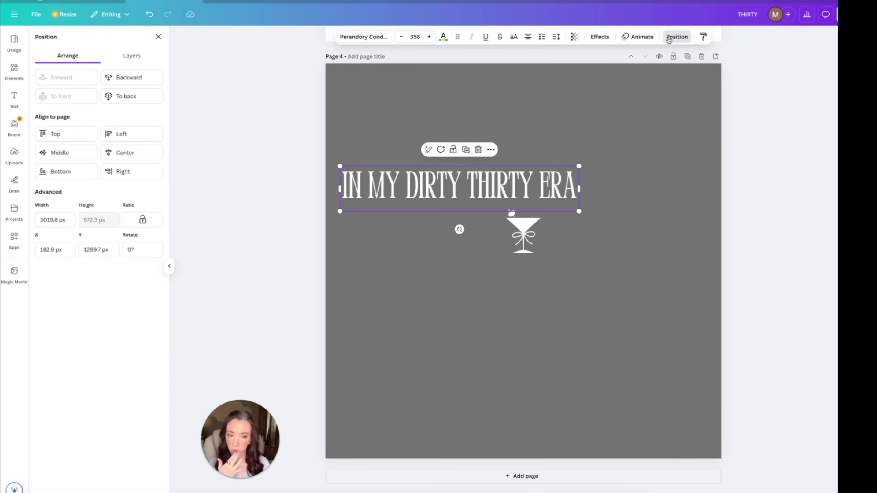
left_click(144, 157)
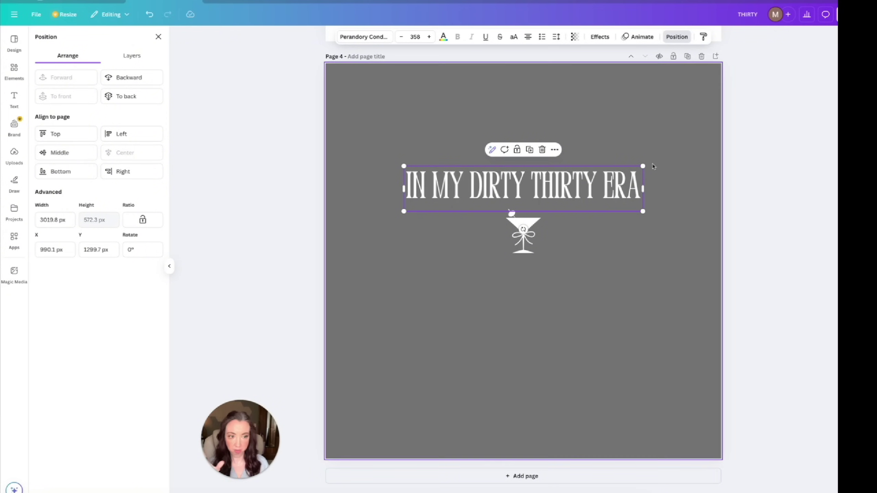
left_click_drag(643, 166, 697, 156)
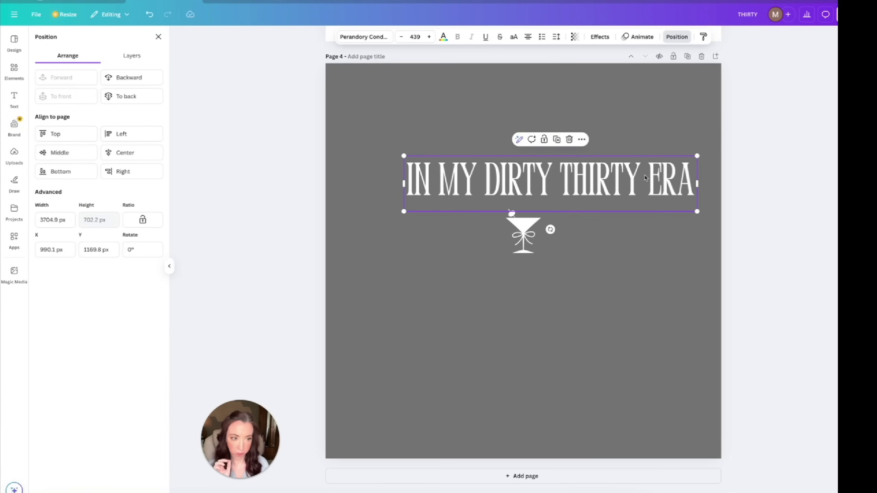
left_click_drag(645, 177, 618, 187)
Step: Flip the martini glass horizontally
left_click(523, 235)
left_click(515, 36)
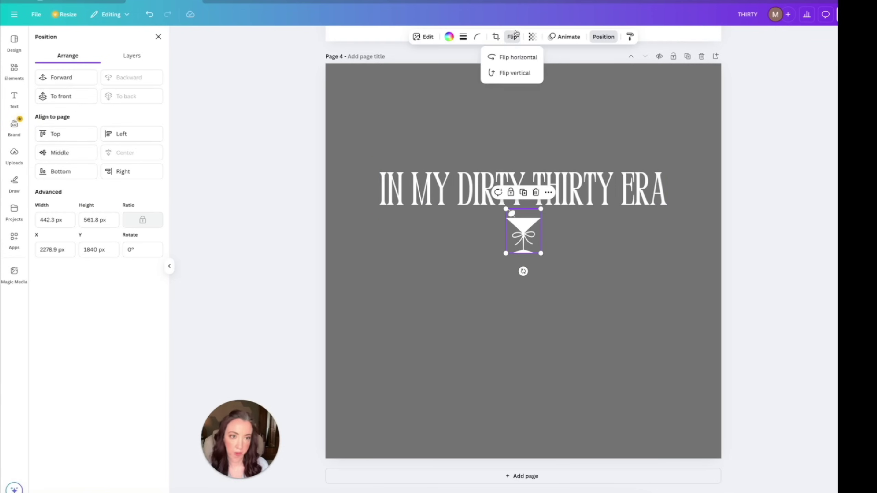
left_click(507, 60)
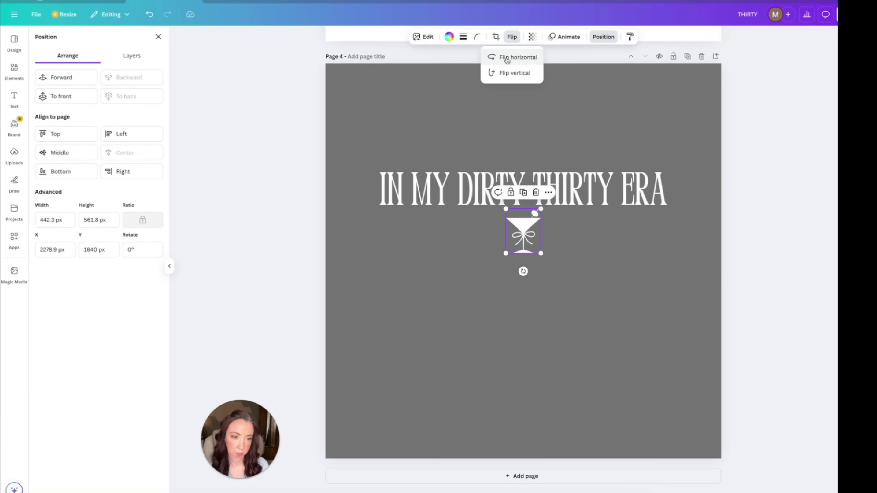
left_click(538, 298)
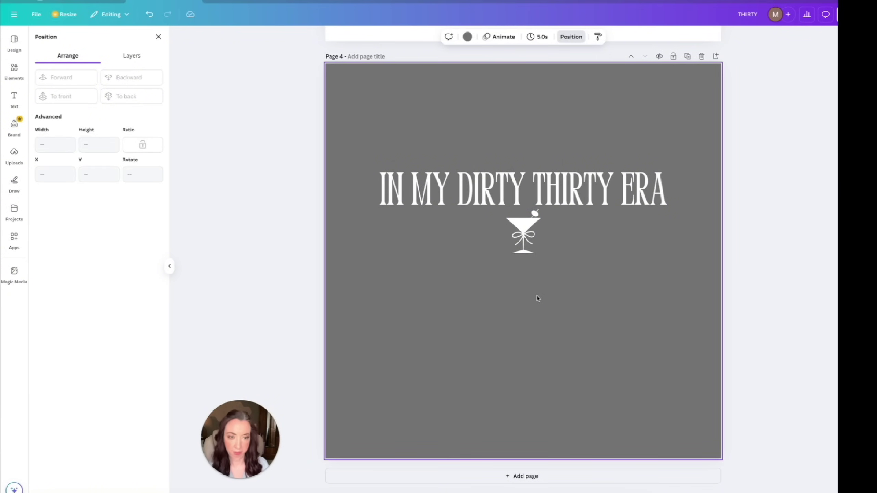
Step: Enlarge the "In my dirty thirty era" text to size 447 and centre it horizontally on the page
left_click(572, 197)
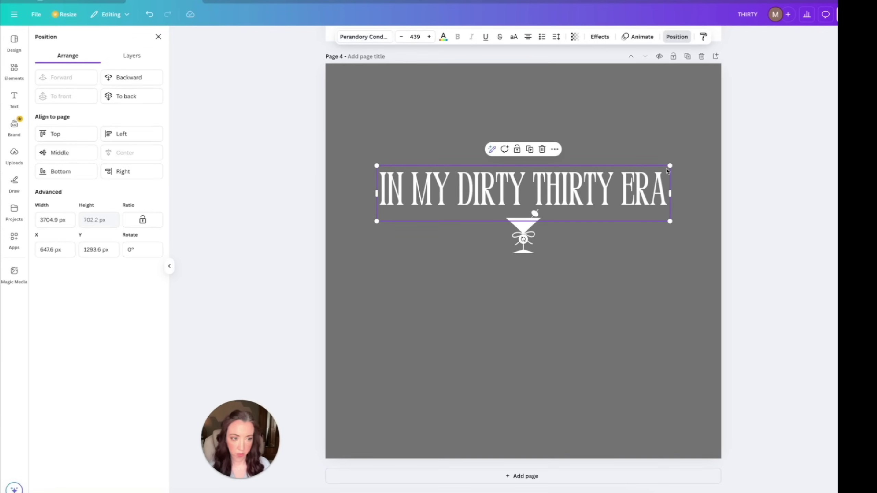
left_click_drag(669, 166, 675, 166)
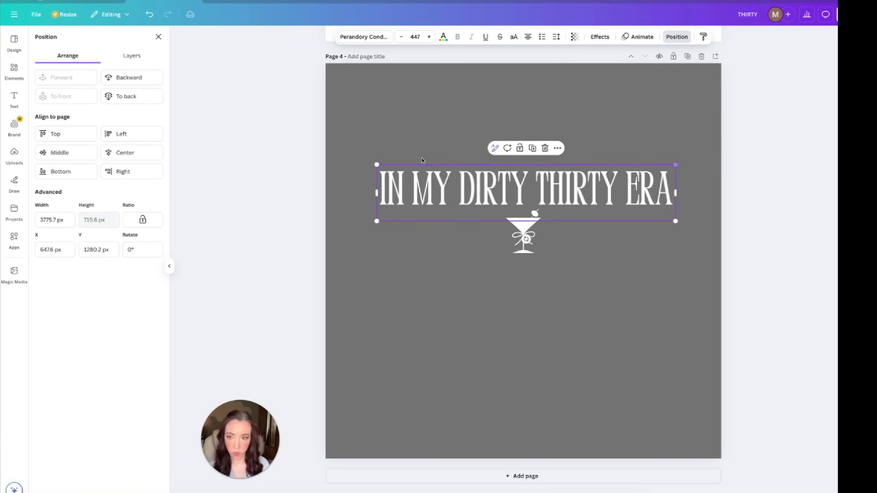
left_click(110, 159)
left_click(524, 319)
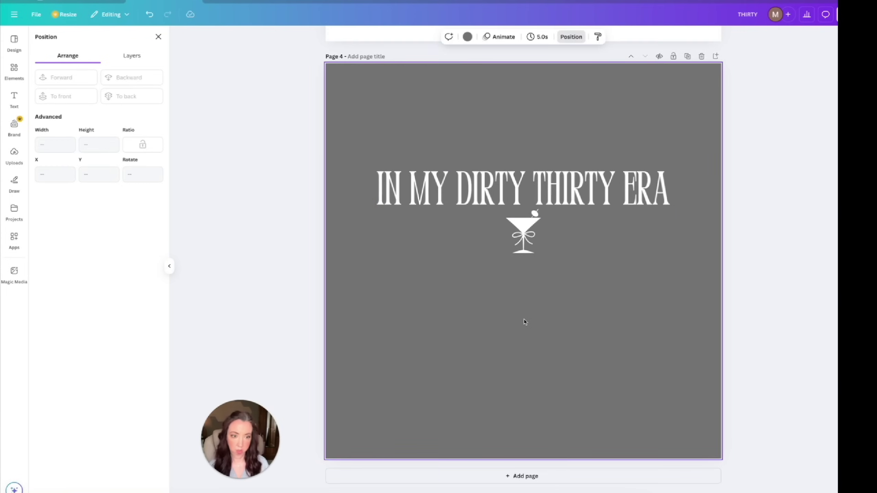
Step: Nudge the "In my dirty thirty era" text up to a Y position of 1268.2 px, farther from the glass
left_click(523, 189)
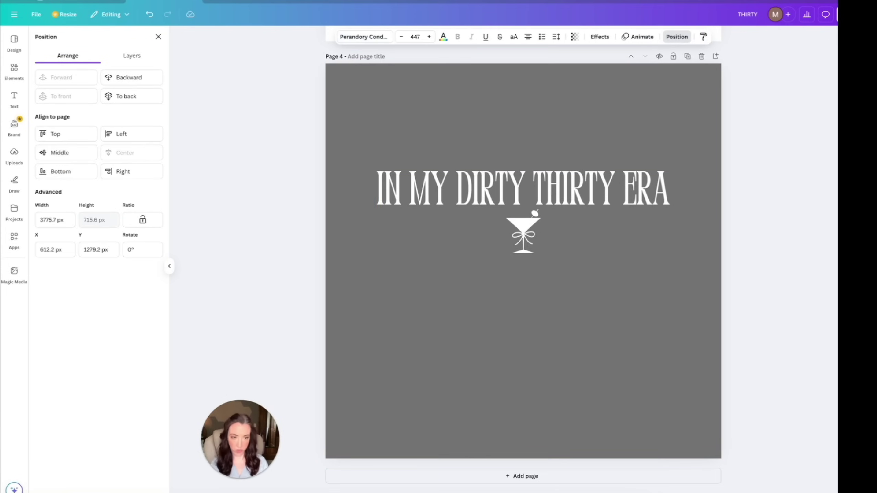
key("Up")
key("Up")
key("Up")
key("Up")
key("Up")
key("Up")
key("Up")
key("Up")
key("Up")
key("Up")
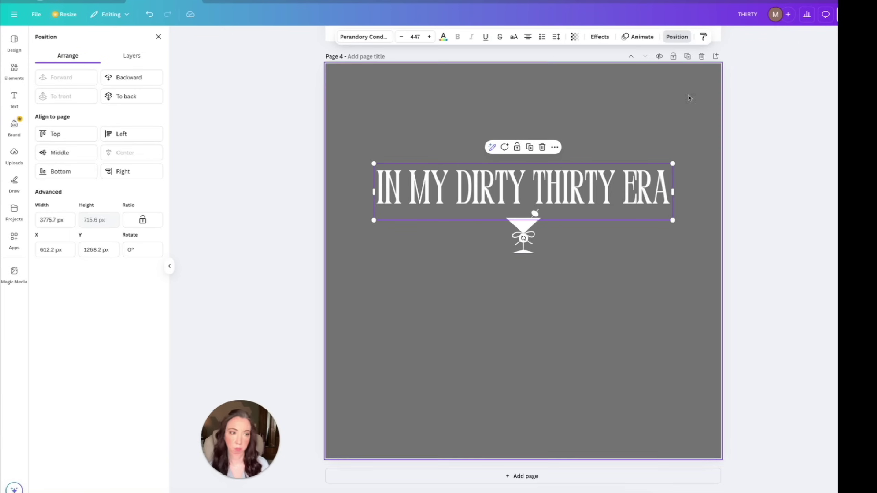
Step: Add a blank page after page 4, and duplicate the page 4 martini design
left_click(713, 57)
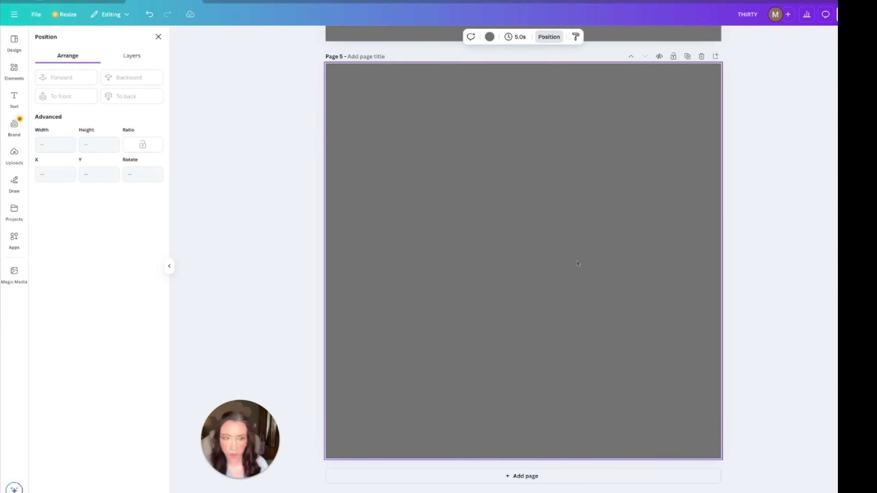
scroll(560, 269, "up", 10)
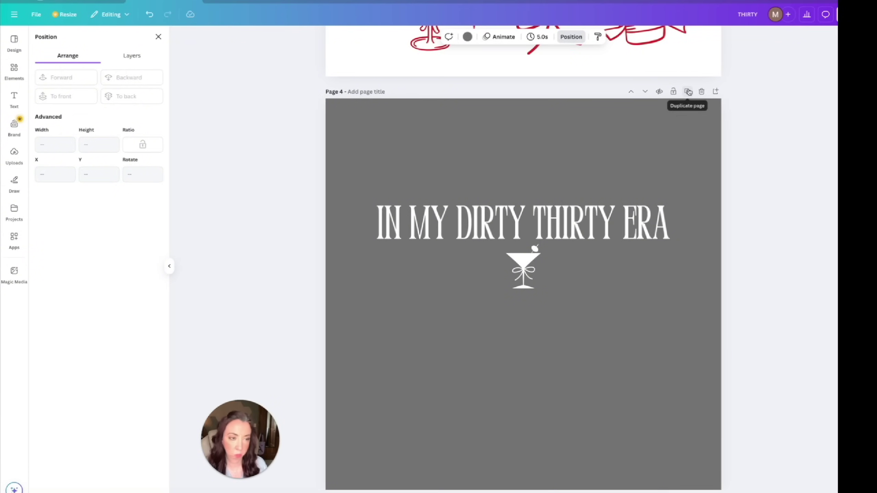
left_click(689, 92)
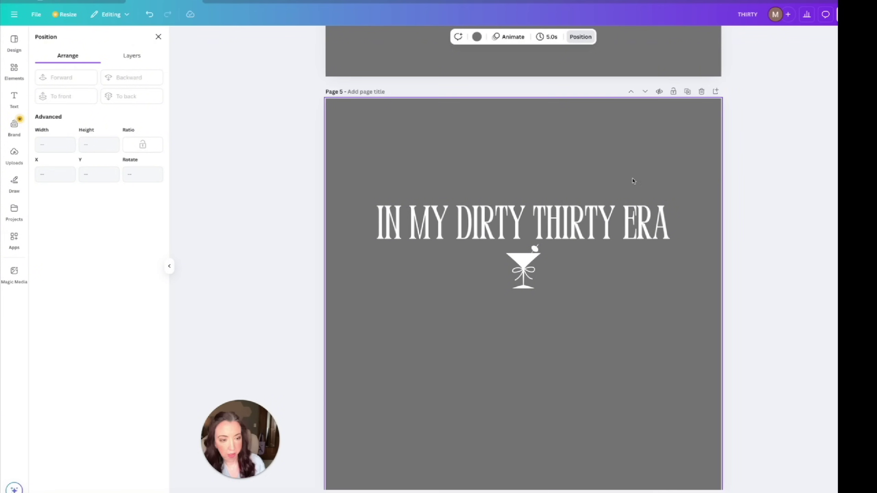
Step: Replace the text on the duplicated page with "JUST A GIRL"
left_click(623, 220)
left_click(622, 218)
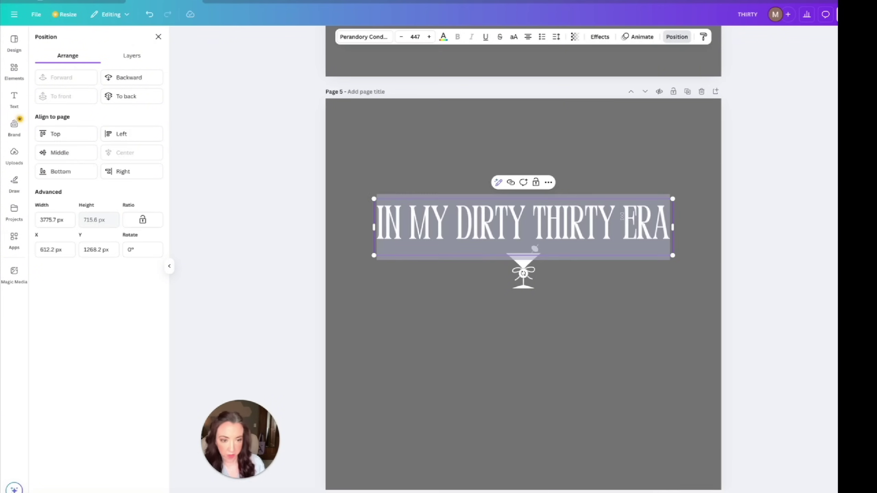
type("JUST")
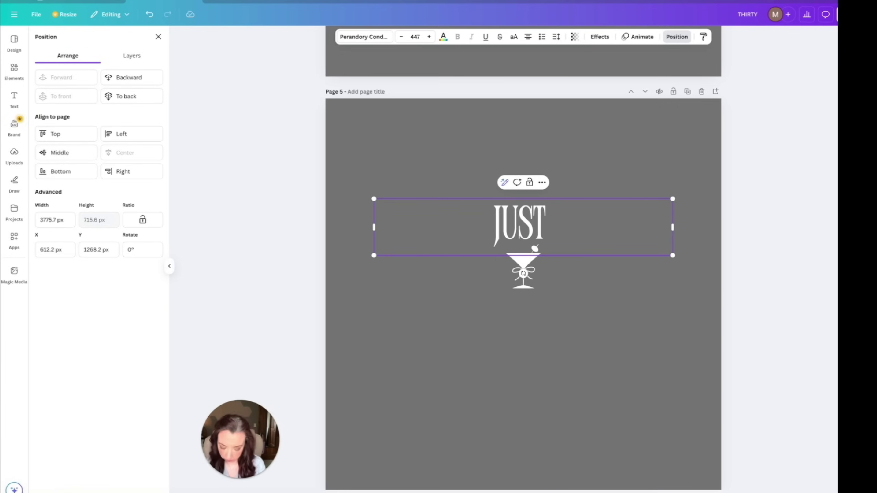
type(" A GRI")
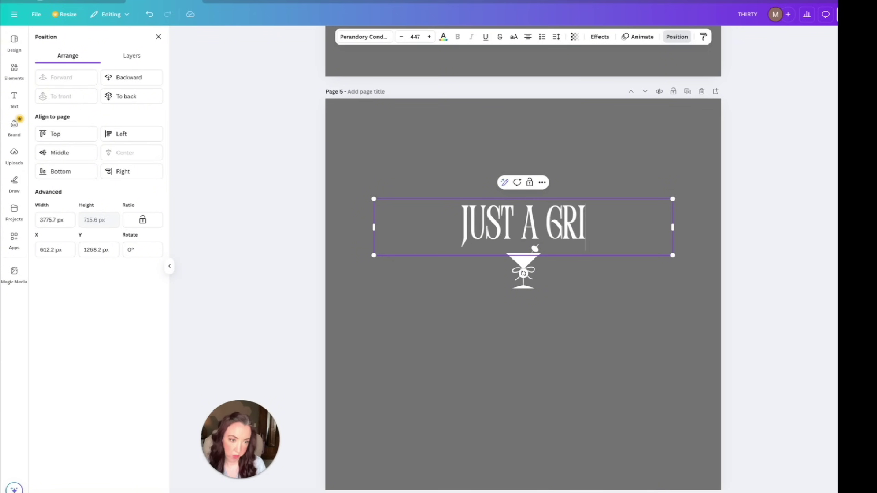
key("BackSpace")
key("BackSpace")
type("IRL")
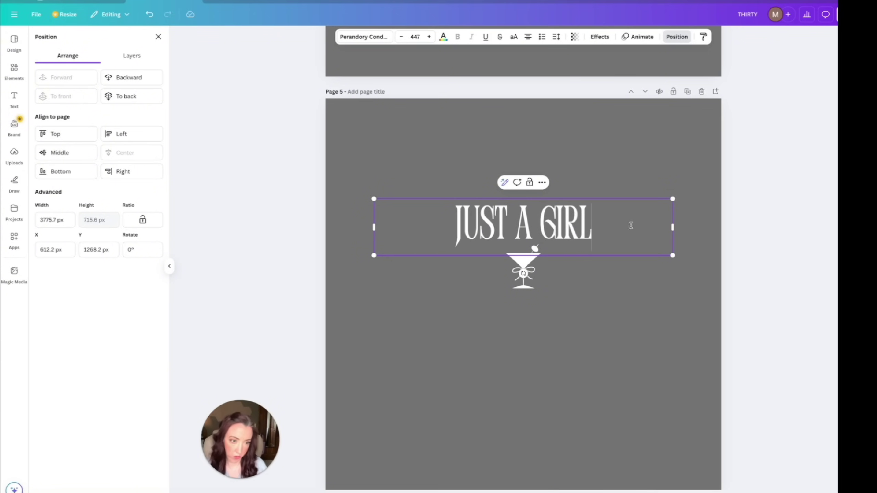
Step: Narrow the "JUST A GIRL" text box, enlarge the text to size 538 and centre it horizontally on the page
left_click_drag(672, 228, 559, 188)
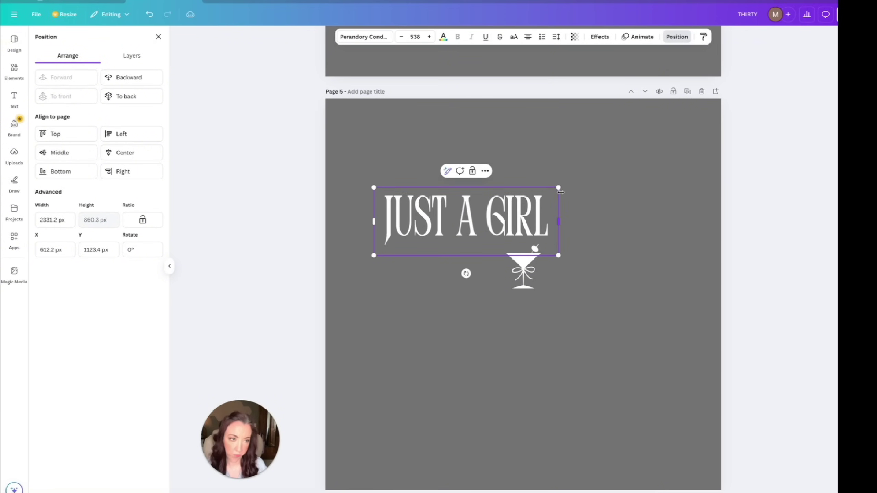
left_click(125, 153)
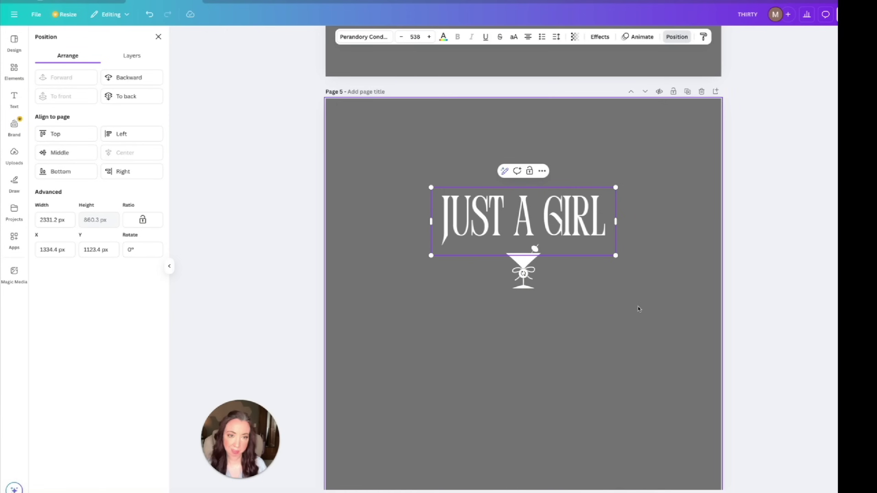
left_click(608, 349)
Step: Change the "JUST A GIRL" text colour to the bright pink from the document colours
left_click(587, 229)
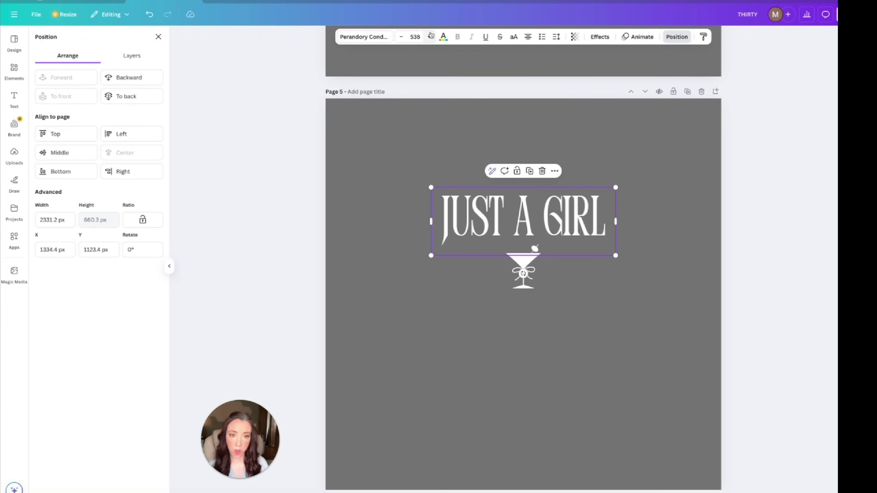
left_click(444, 37)
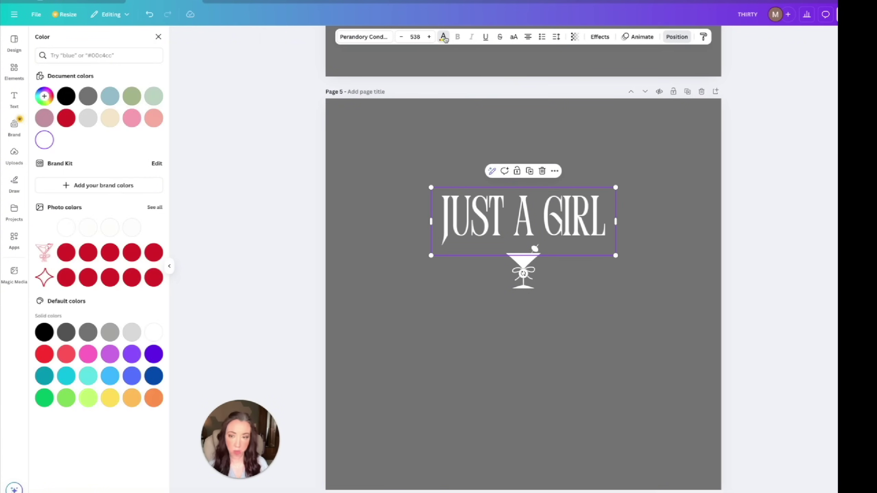
left_click(45, 96)
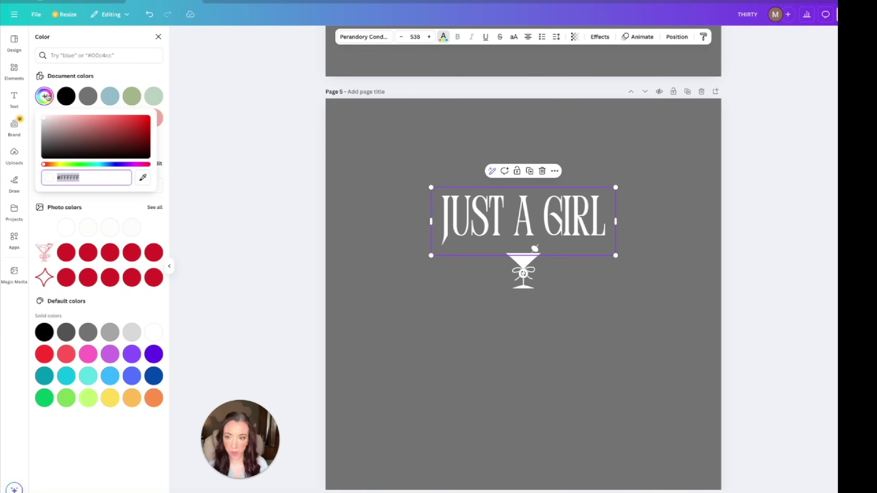
left_click(156, 129)
left_click(132, 118)
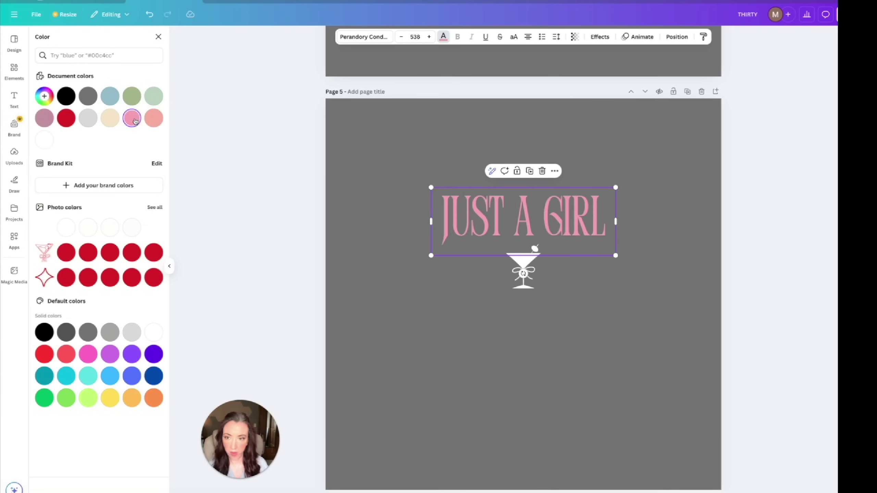
Step: Recolour "JUST A GIRL" in light pink #FFBECC, and delete the martini glass and bow from page 5
left_click(42, 96)
left_click(82, 118)
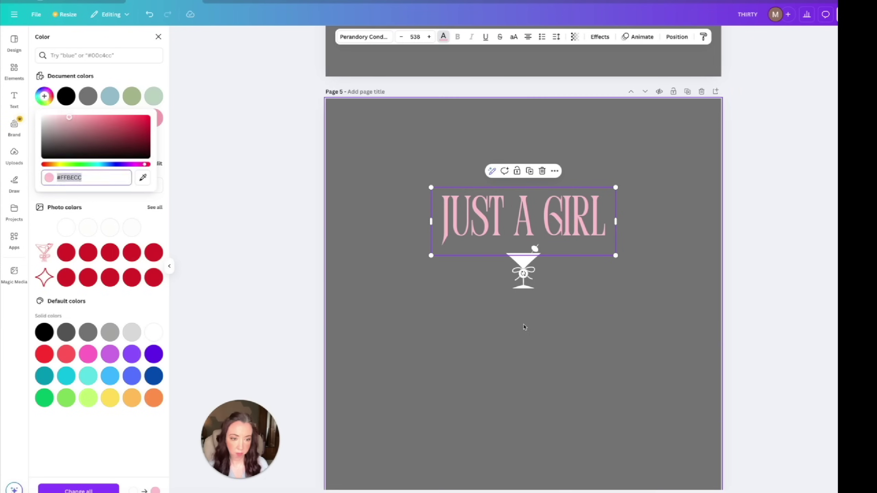
left_click(524, 261)
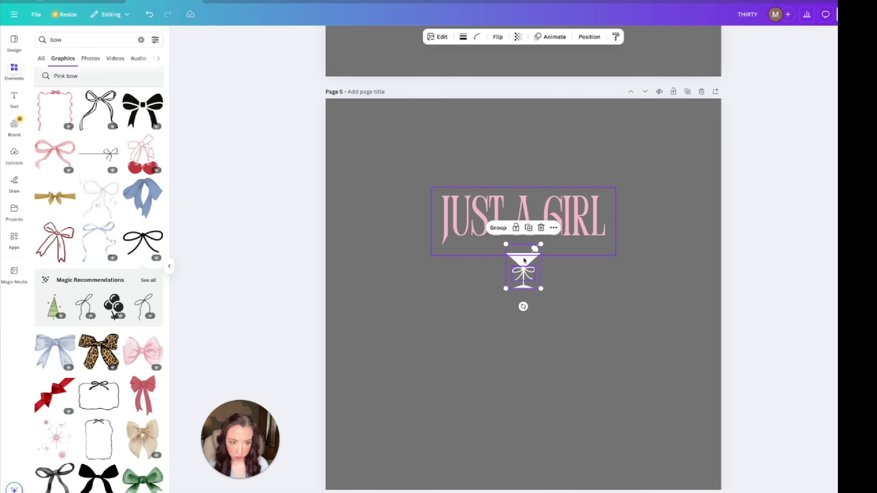
key("Delete")
Step: Add a text box reading "(in my thirties)" to page 5
left_click(524, 304)
key("t")
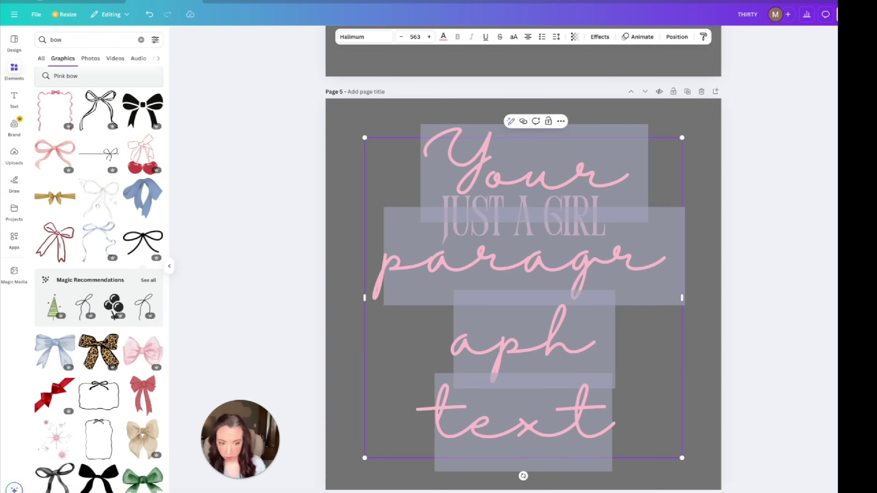
type("C")
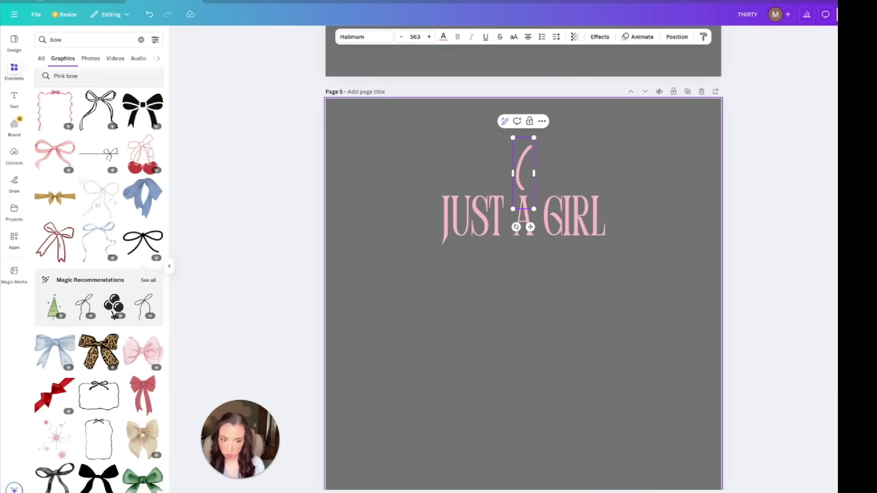
type("in")
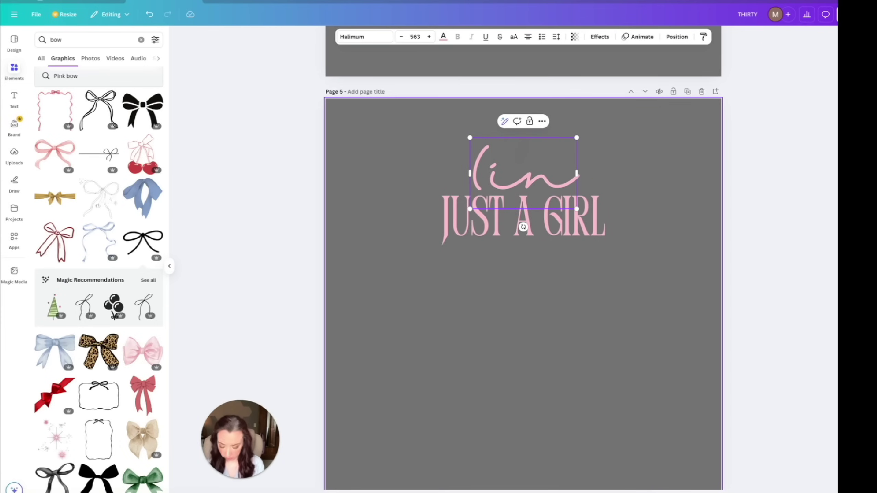
type(" my thirt")
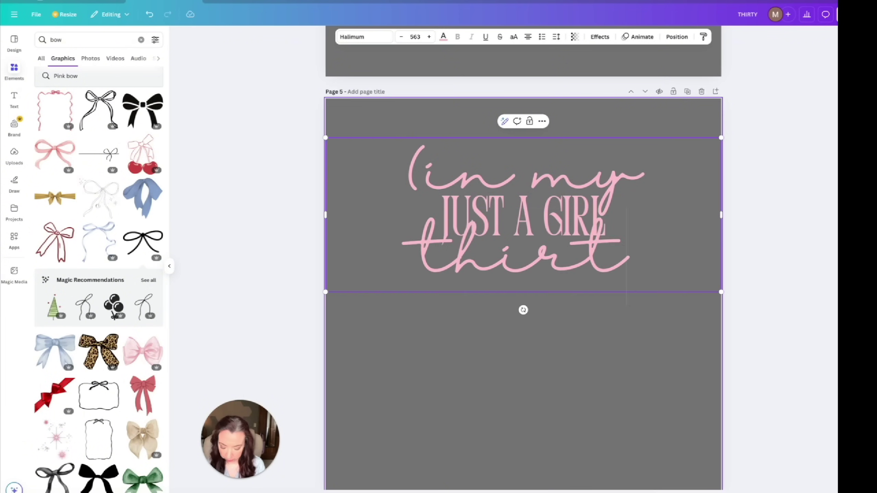
type("ies)")
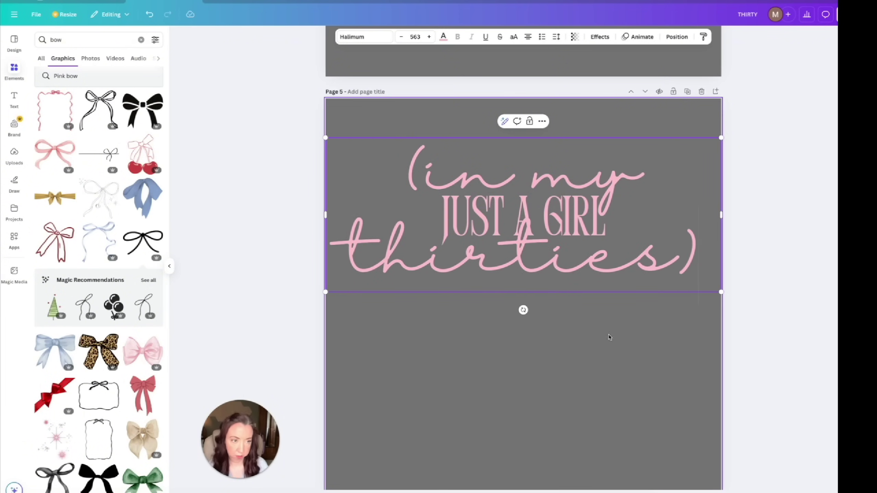
Step: Shrink "(in my thirties)" to size 150 on one line and place it directly beneath "JUST A GIRL"
left_click_drag(721, 138, 499, 275)
left_click(487, 285)
left_click_drag(440, 261, 551, 247)
Step: Enlarge "JUST A GIRL" to size 635 and centre it horizontally on the page
left_click(553, 228, "shift")
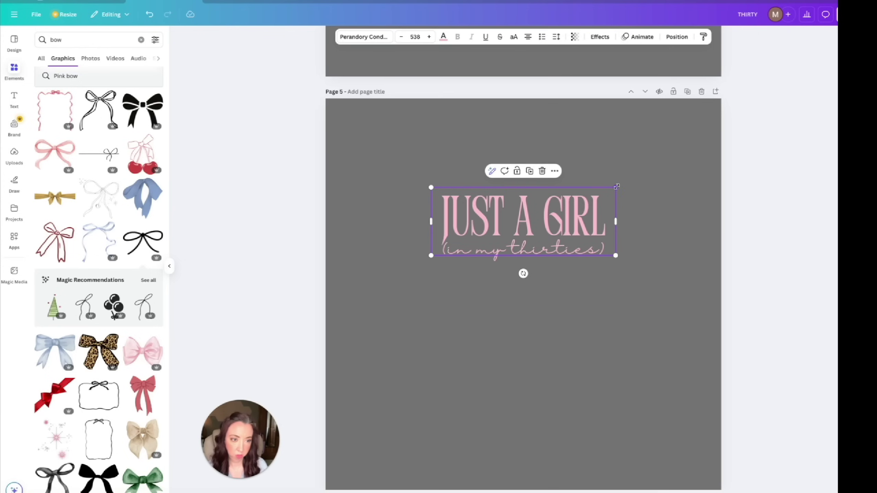
left_click_drag(617, 187, 653, 187)
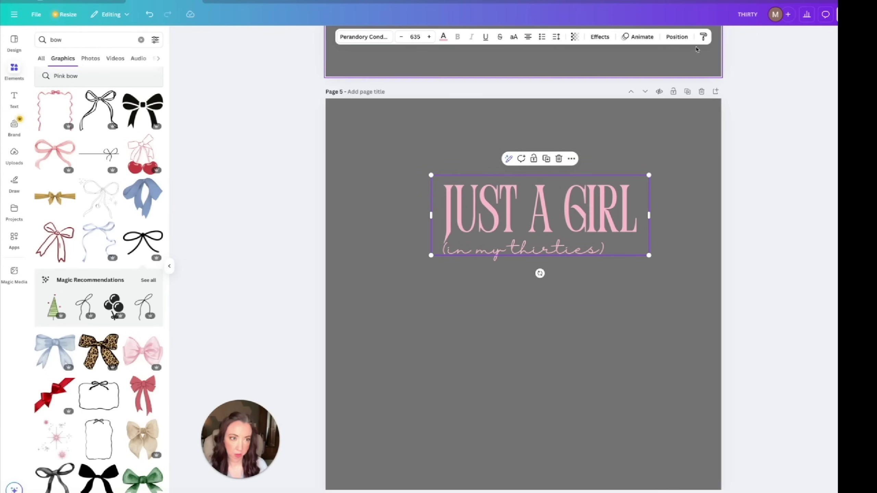
left_click(677, 37)
left_click(133, 153)
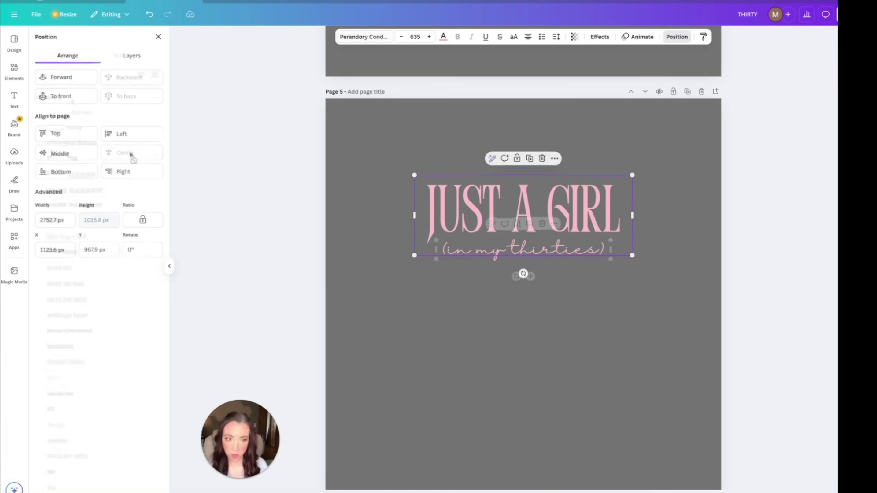
Step: Try the Hibernate font from the handwriting category on "(in my thirties)"
left_click(524, 249)
left_click(365, 37)
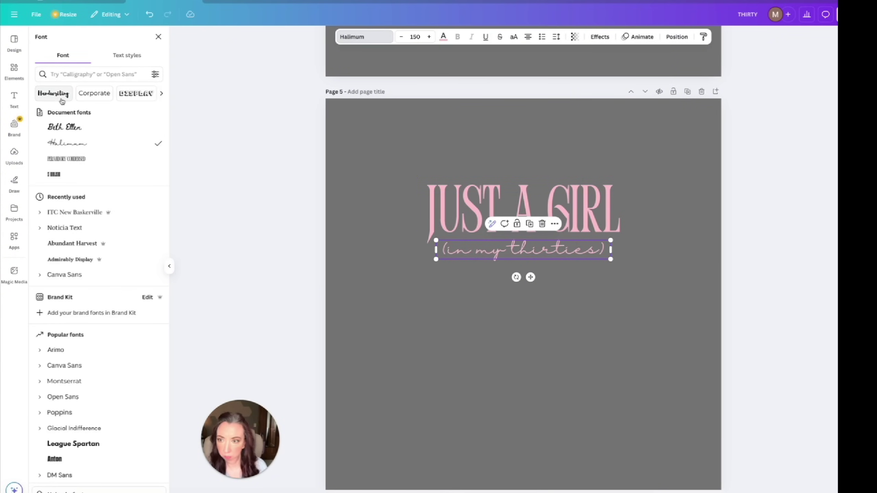
left_click(54, 93)
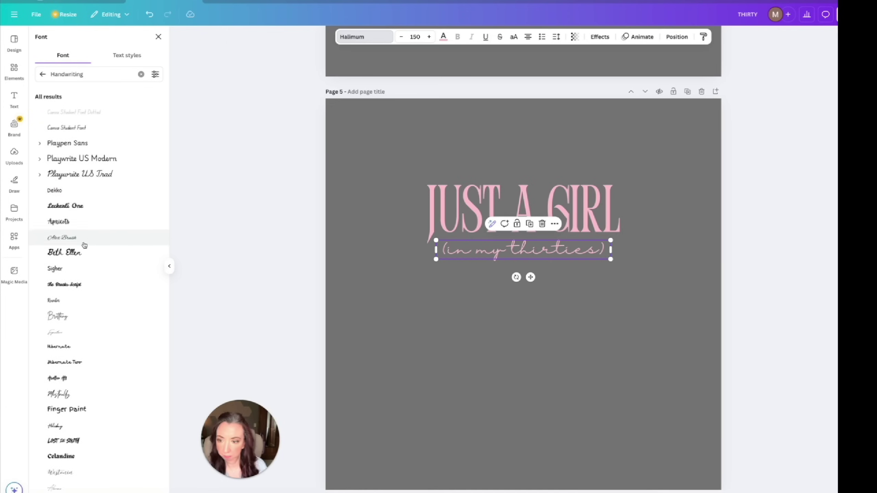
scroll(89, 255, "down", 1)
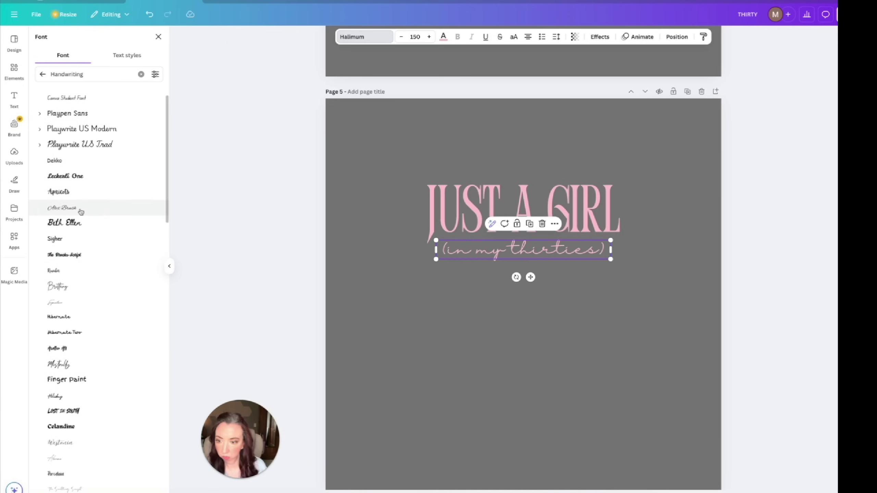
scroll(79, 210, "down", 2)
scroll(81, 212, "down", 2)
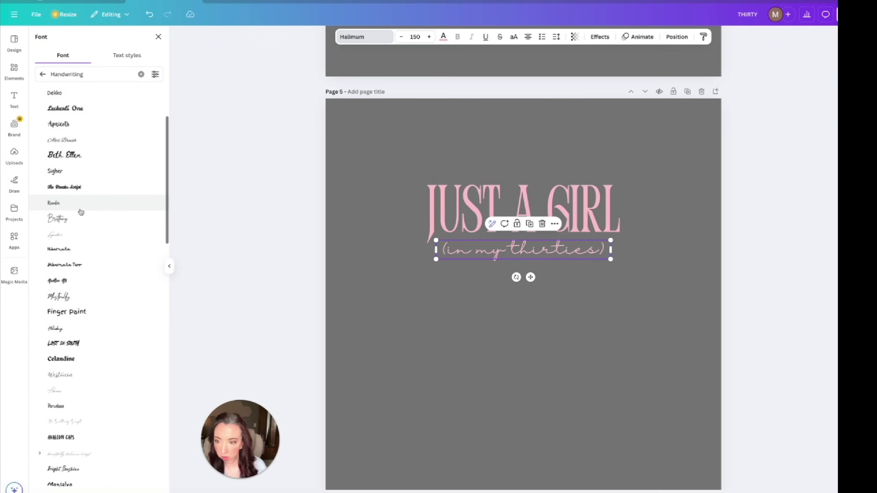
left_click(81, 211)
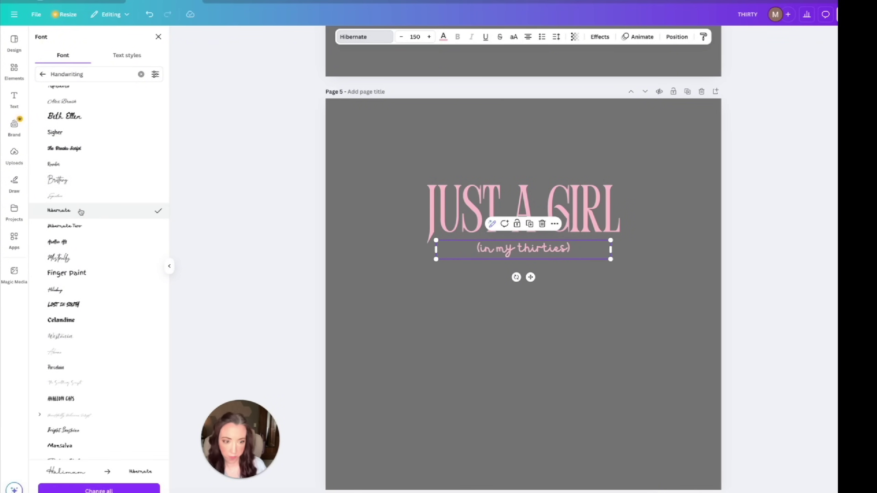
Step: Try the handwriting fonts Bright Sunshine and Pinyon Script on "(in my thirties)"
scroll(81, 212, "down", 4)
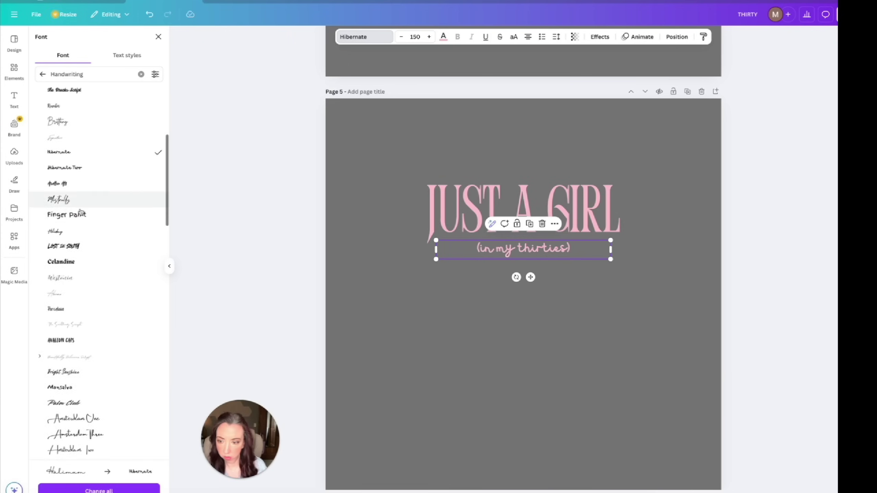
scroll(81, 211, "down", 4)
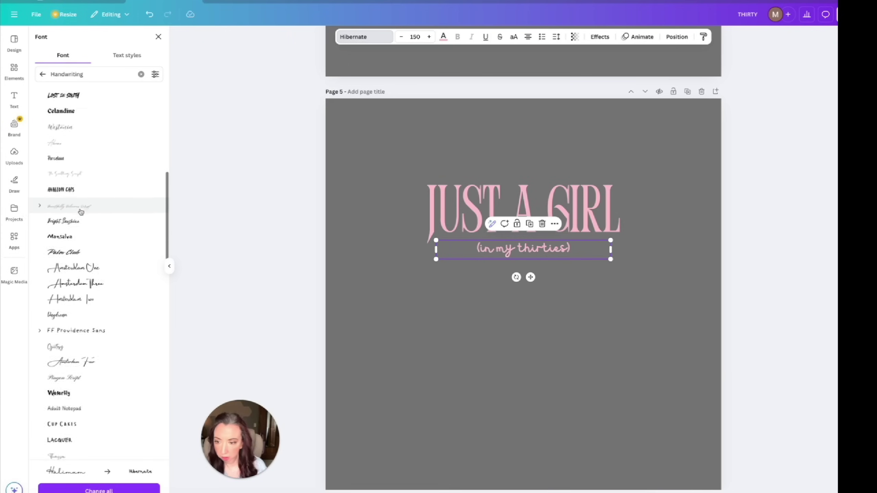
scroll(80, 207, "down", 1)
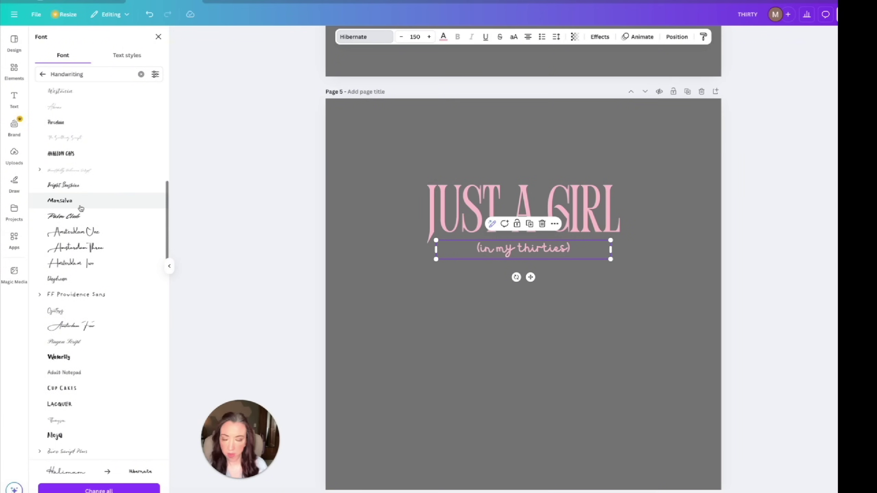
left_click(77, 186)
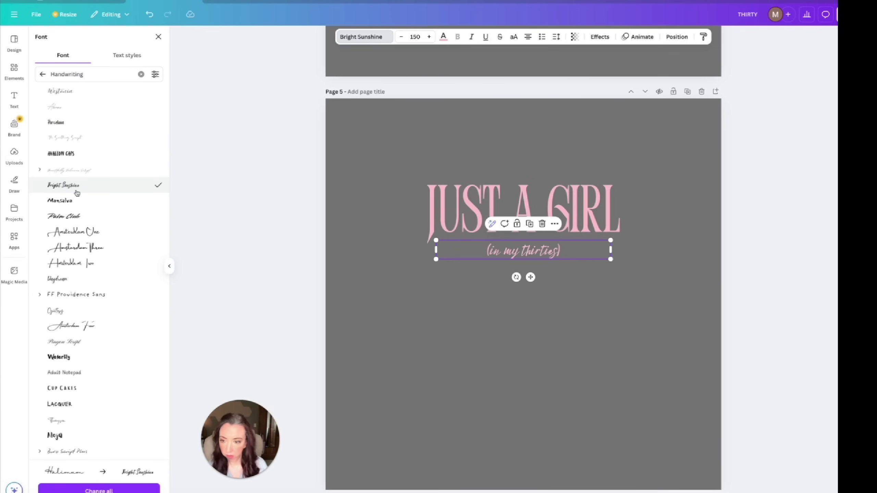
scroll(77, 193, "down", 4)
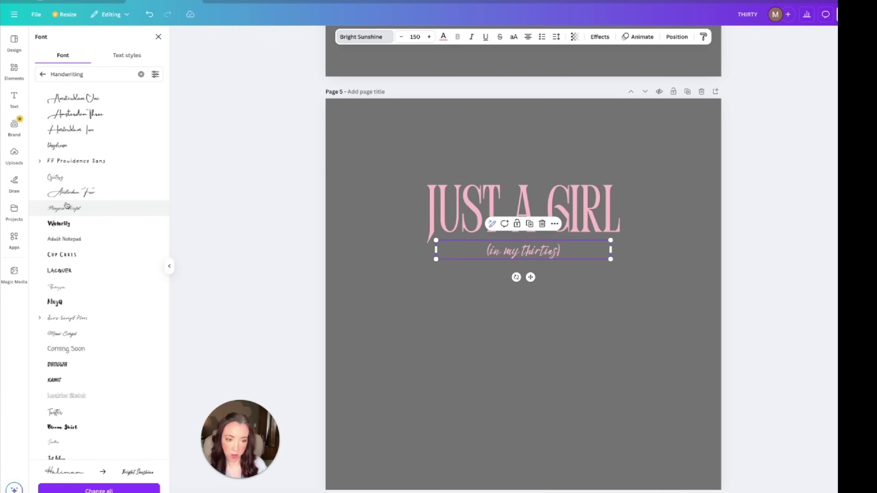
left_click(66, 206)
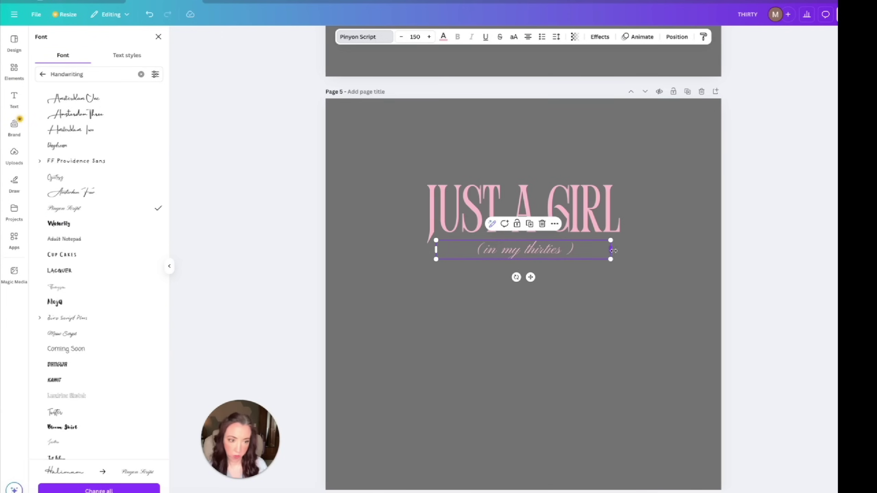
Step: Enlarge "(in my thirties)" to size 247 and move it up closer to "JUST A GIRL", keeping it centred
mouse_move(610, 259)
left_mouse_down()
mouse_move(604, 265)
mouse_move(614, 270)
left_mouse_up()
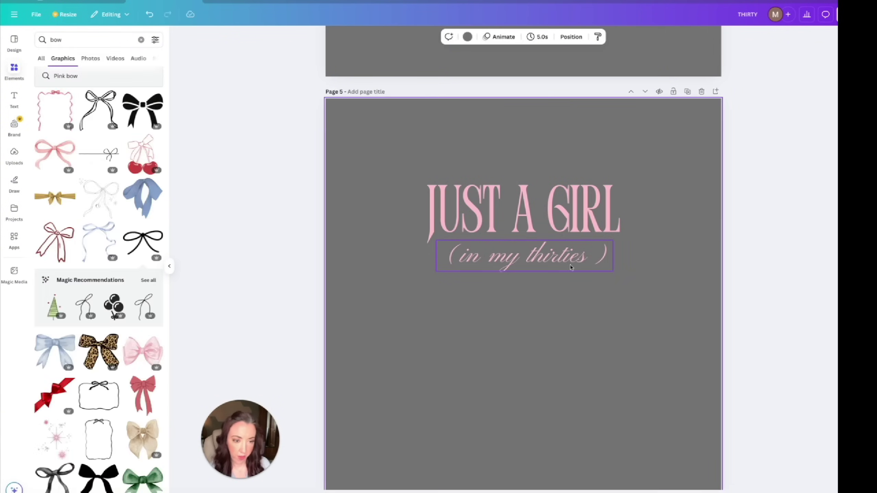
left_click(571, 266)
left_click_drag(566, 252, 564, 247)
left_click(587, 302)
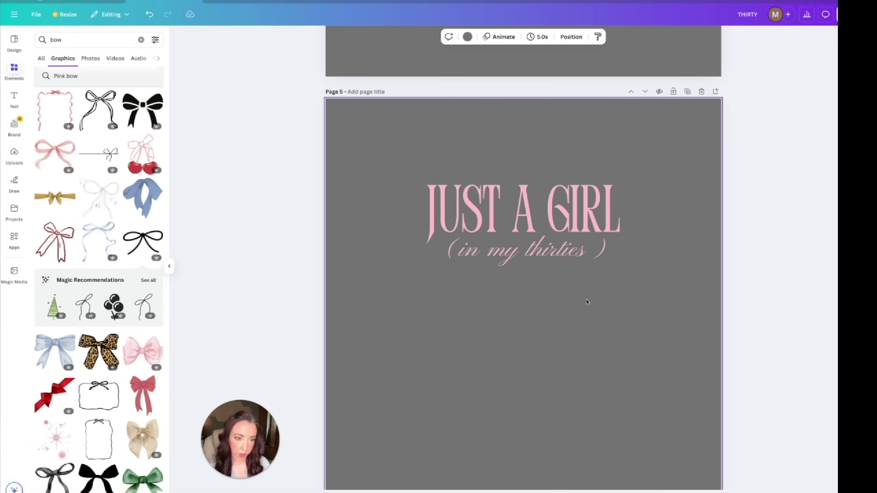
left_click(599, 248)
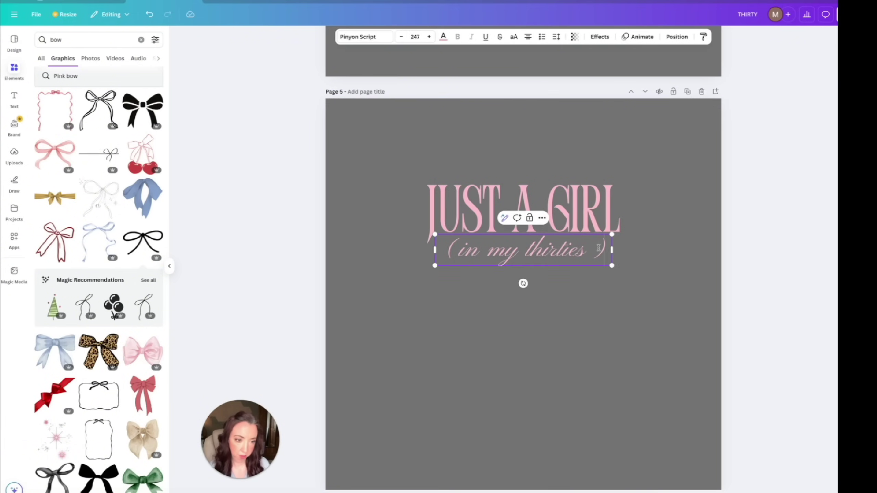
left_click(570, 285)
Step: Try the handwriting fonts Meow Script and Playlist Script on "(in my thirties)"
left_click(518, 250)
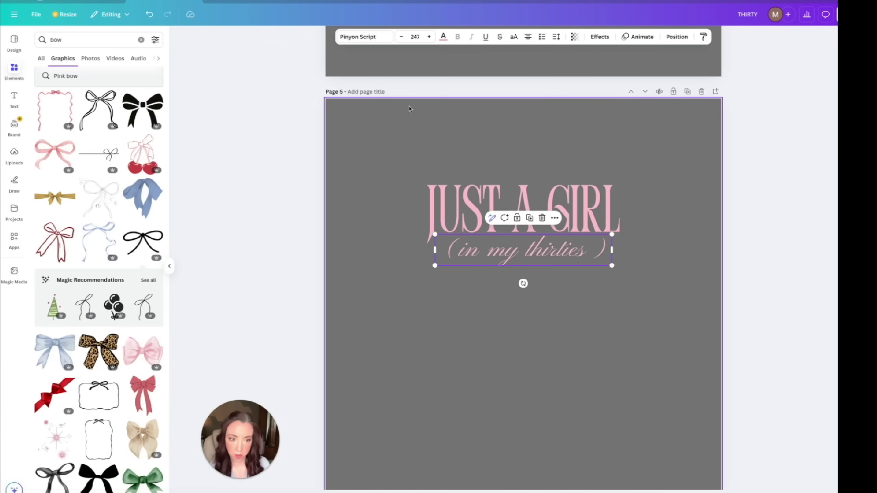
left_click(364, 37)
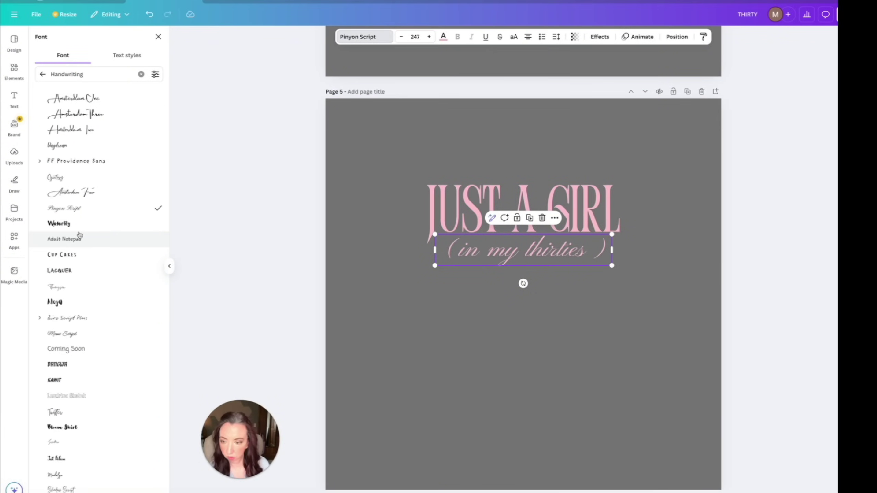
left_click(74, 335)
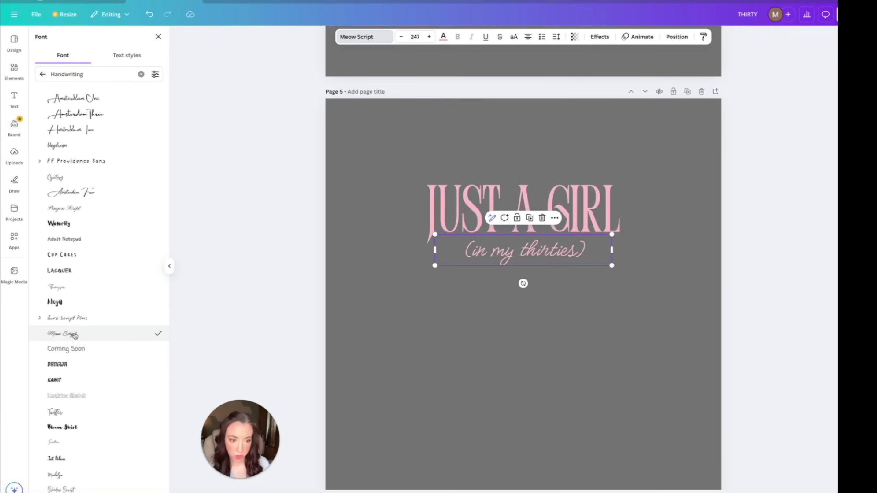
scroll(74, 335, "down", 10)
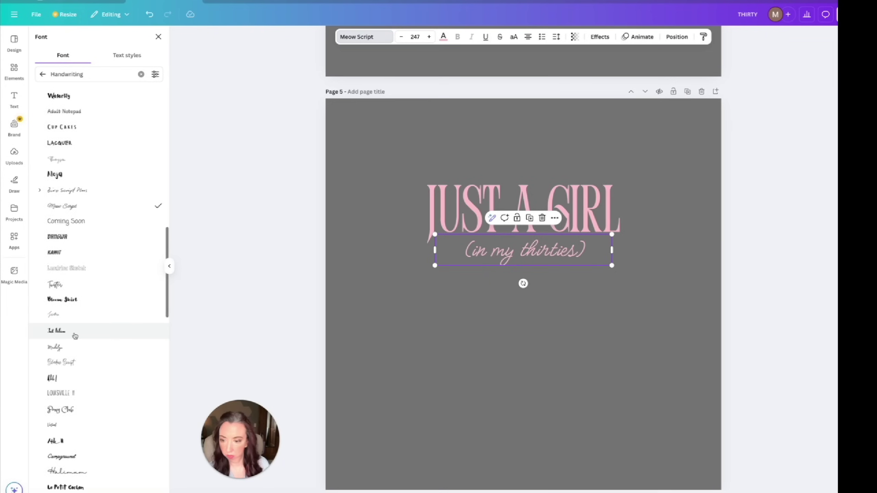
left_click(71, 336)
Step: Try Jimmy Script from the calligraphy category on "(in my thirties)"
left_click(43, 75)
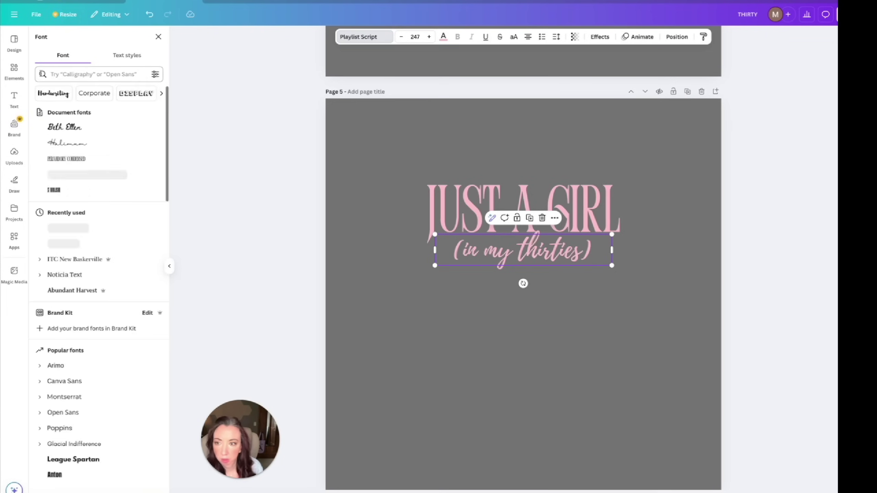
scroll(60, 95, "right", 5)
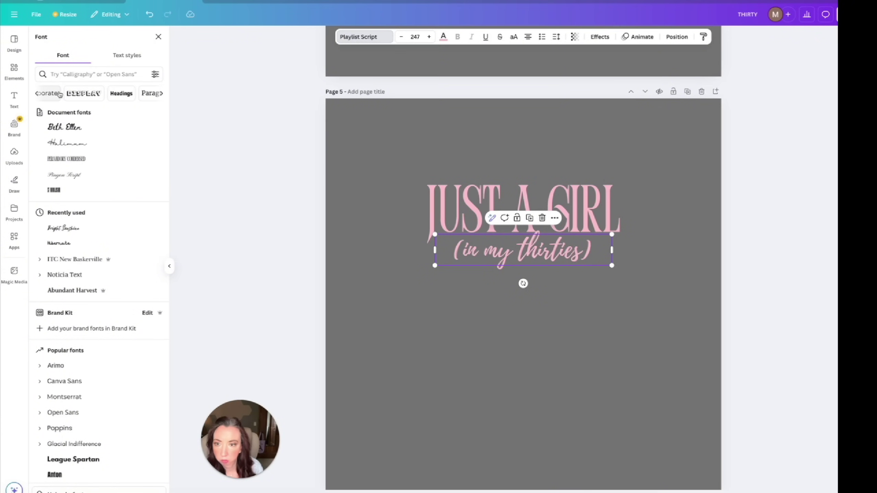
scroll(60, 95, "right", 5)
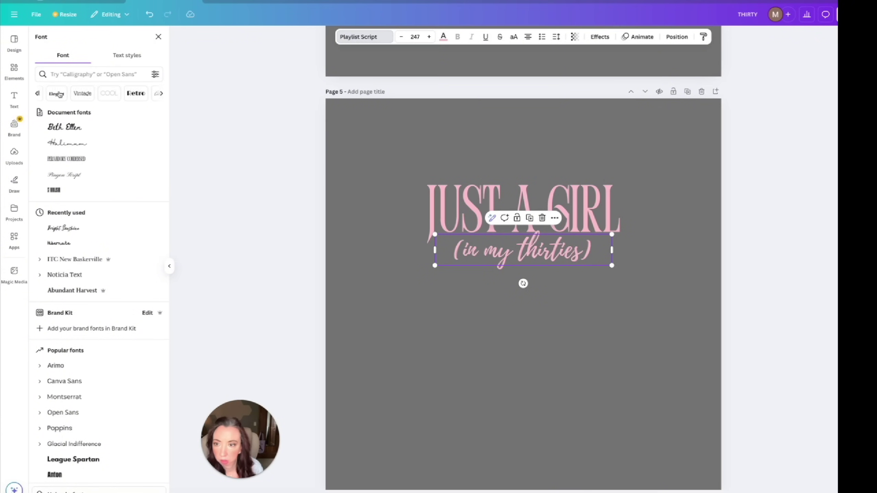
left_click(80, 93)
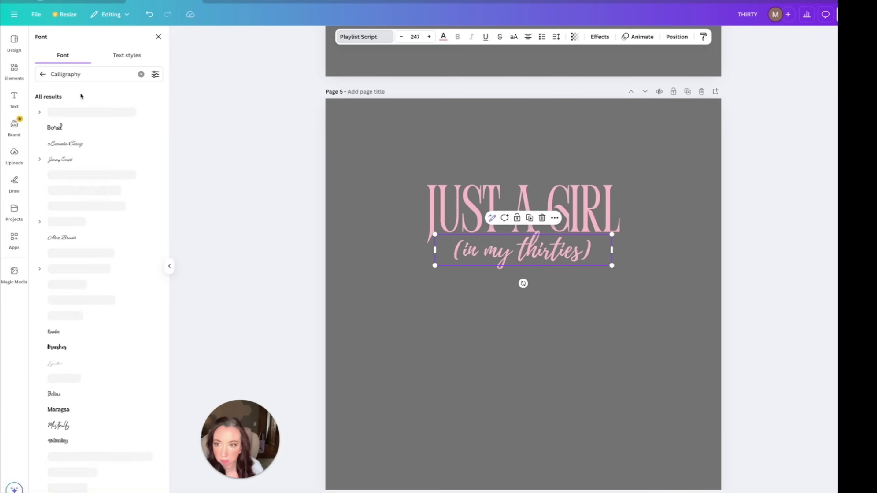
left_click(74, 160)
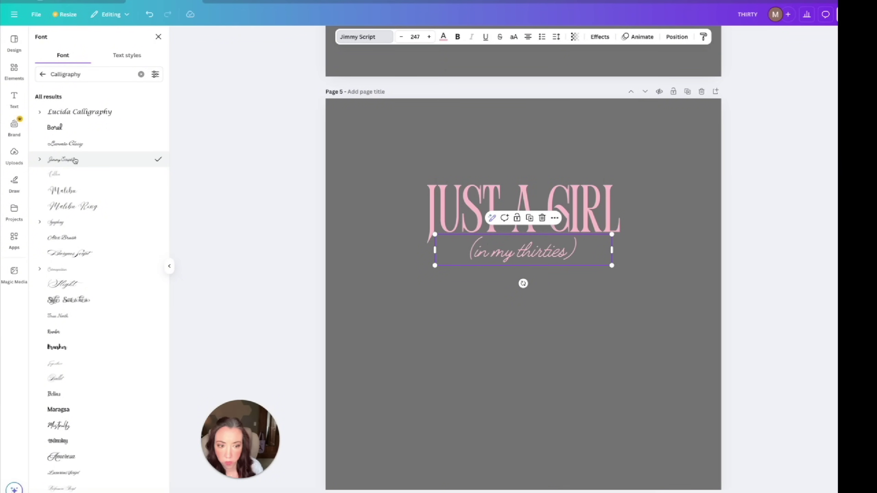
Step: Set the font of "(in my thirties)" to Snell Roundhand from the calligraphy fonts
scroll(75, 160, "down", 3)
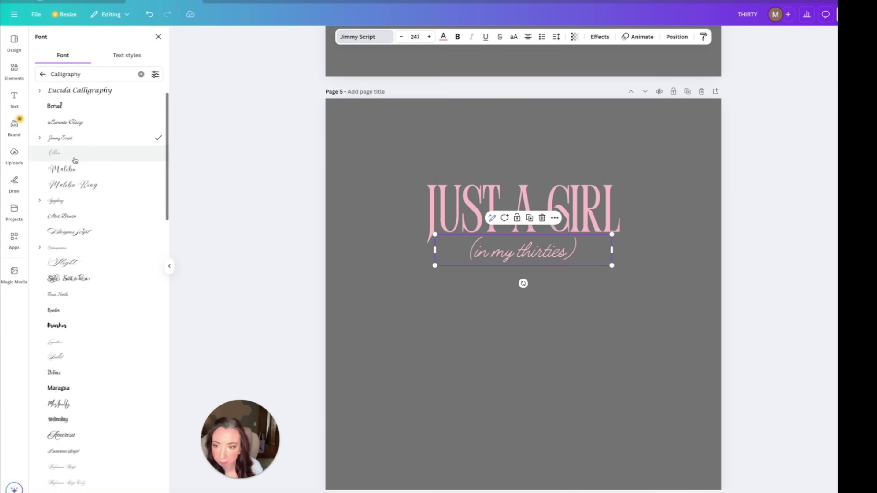
scroll(74, 157, "down", 10)
left_click(69, 294)
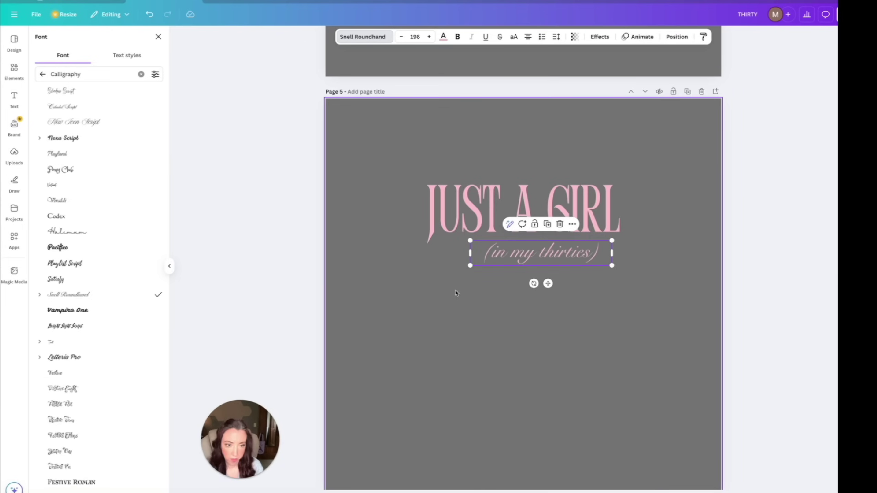
Step: Enlarge "(in my thirties)" to size 251 and move it up closer beneath "JUST A GIRL"
left_click_drag(472, 264, 437, 273)
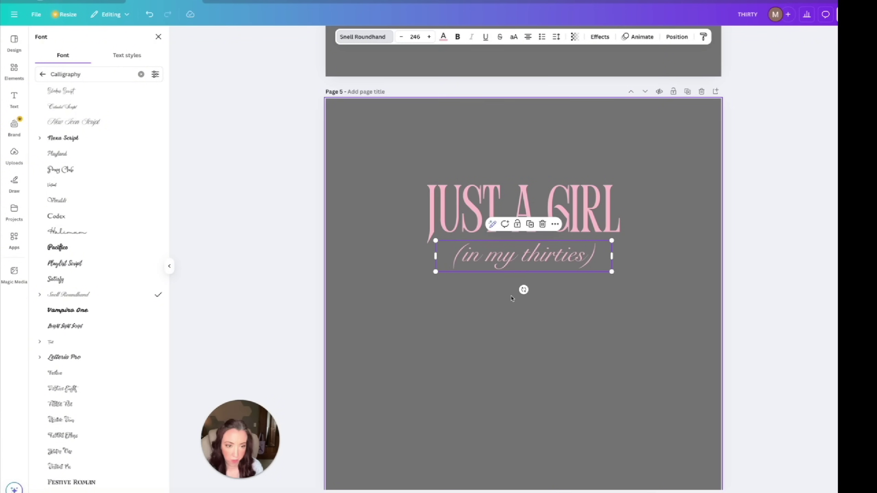
left_click(512, 298)
left_click_drag(508, 250, 507, 244)
mouse_move(435, 265)
left_mouse_down()
mouse_move(417, 265)
mouse_move(432, 256)
left_mouse_up()
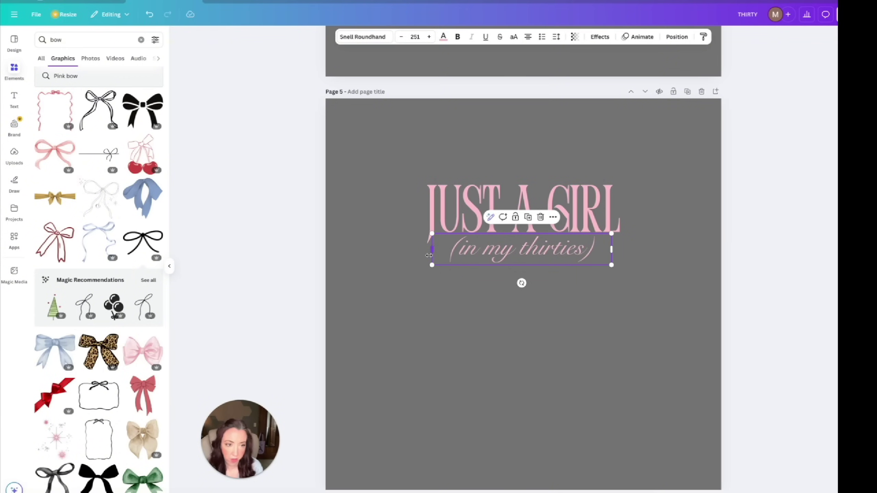
Step: Centre "(in my thirties)" horizontally on the page and nudge it down slightly
left_click(676, 37)
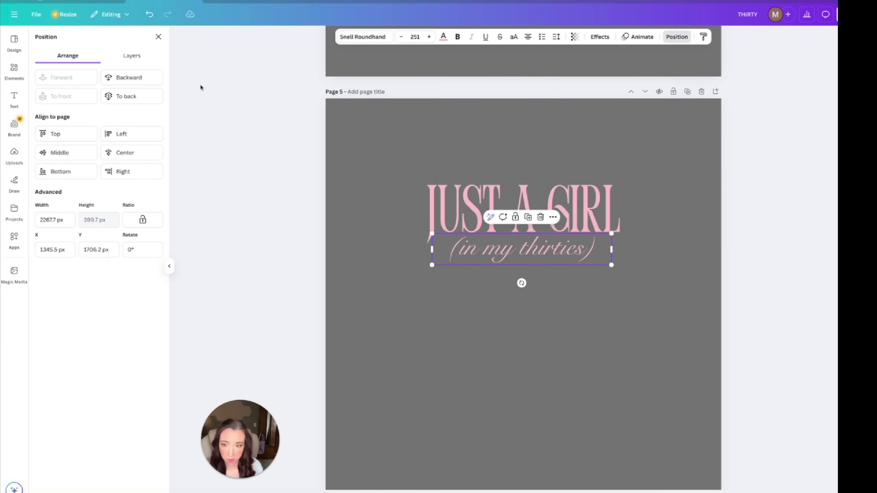
left_click(118, 154)
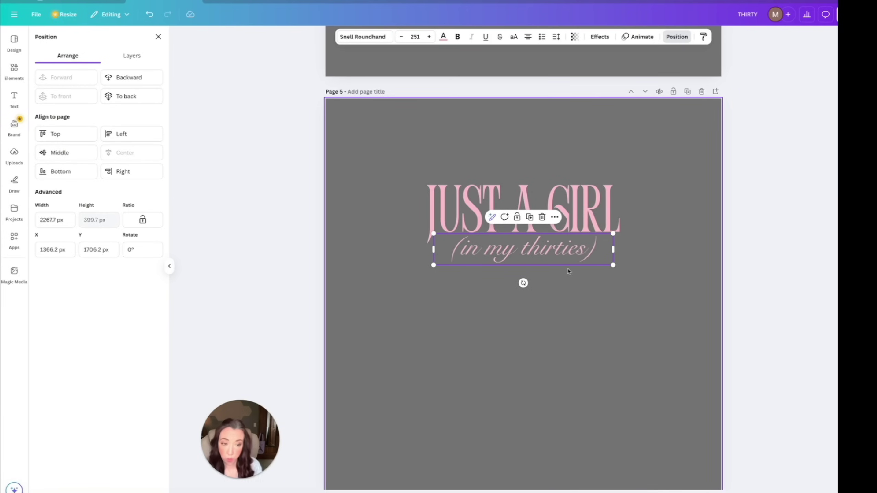
left_click(591, 291)
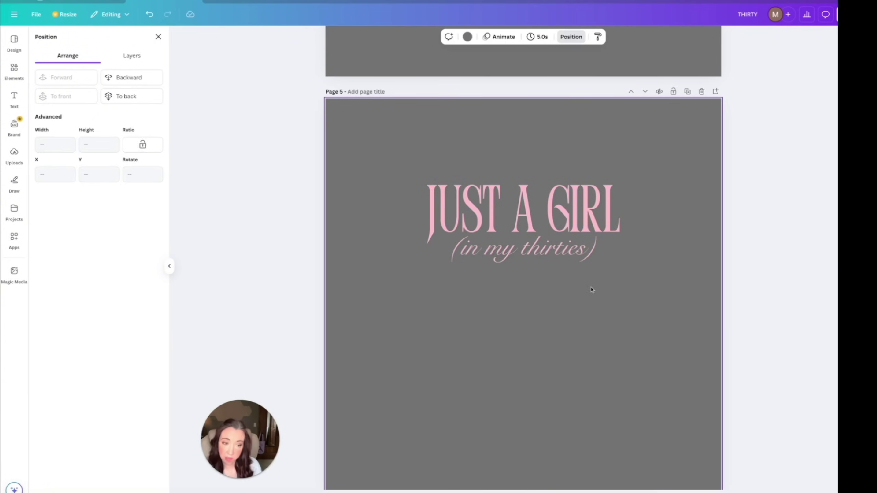
left_click(578, 255)
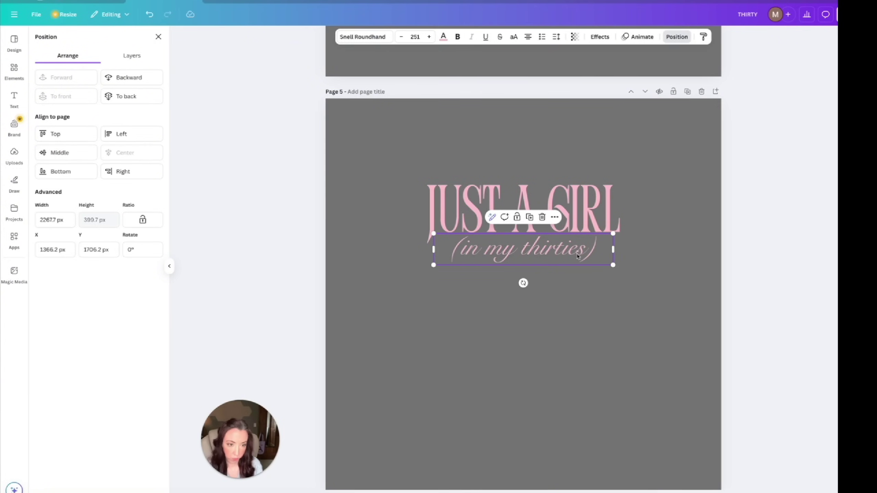
left_click_drag(578, 256, 577, 255)
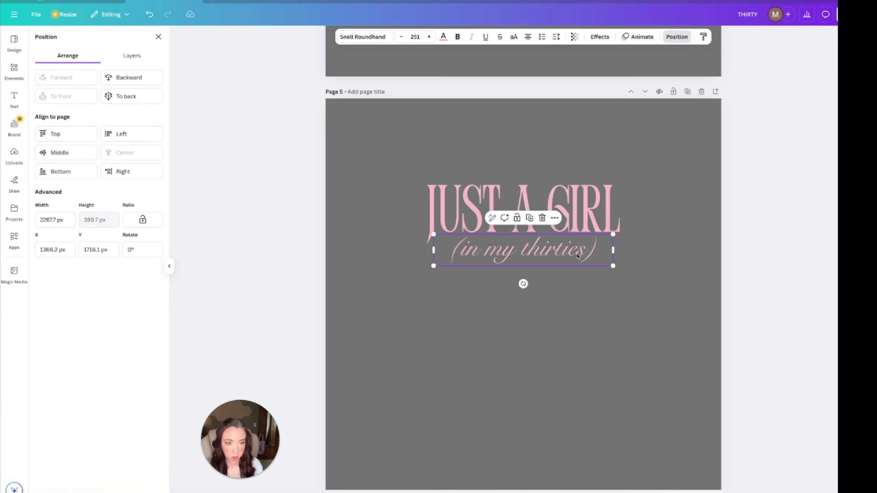
left_click(575, 304)
Step: Search the element graphics for "bow" and add the simple flat light-pink ribbon bow to page 5
left_click(16, 75)
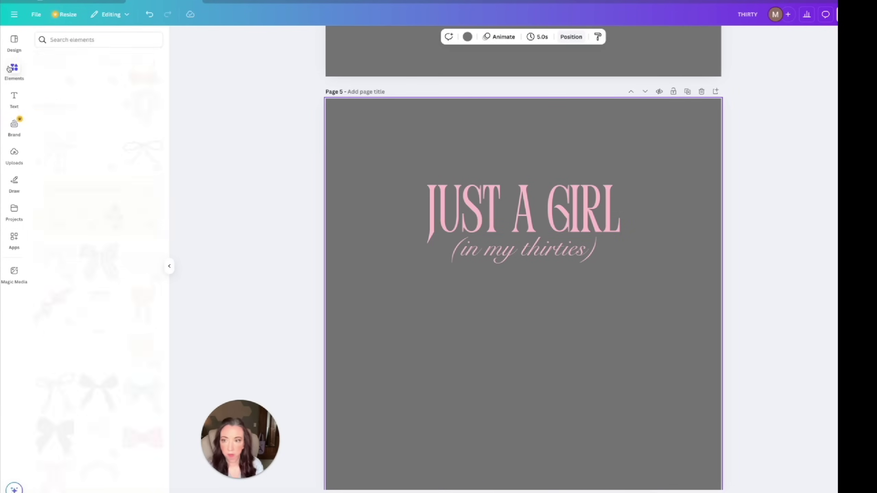
left_click(59, 40)
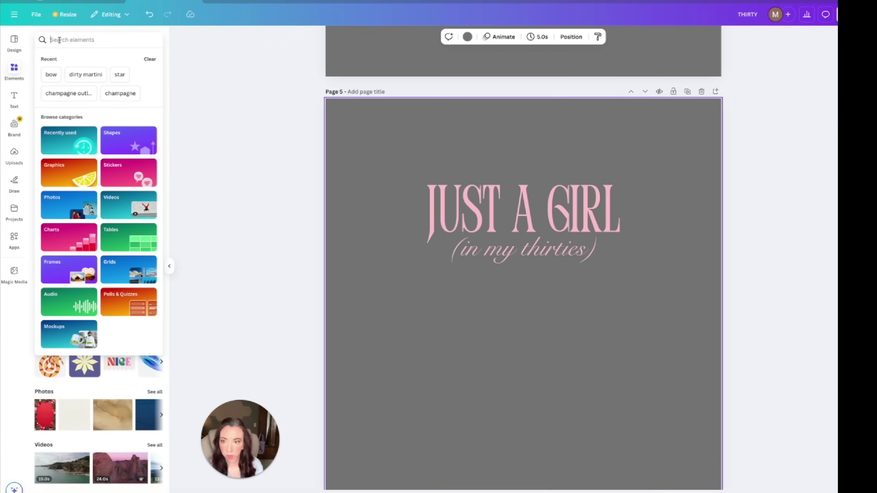
left_click(51, 74)
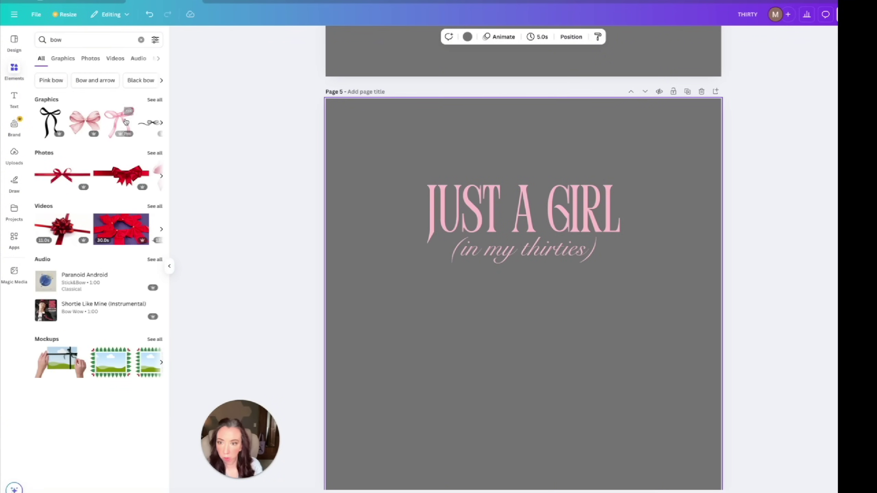
left_click(154, 100)
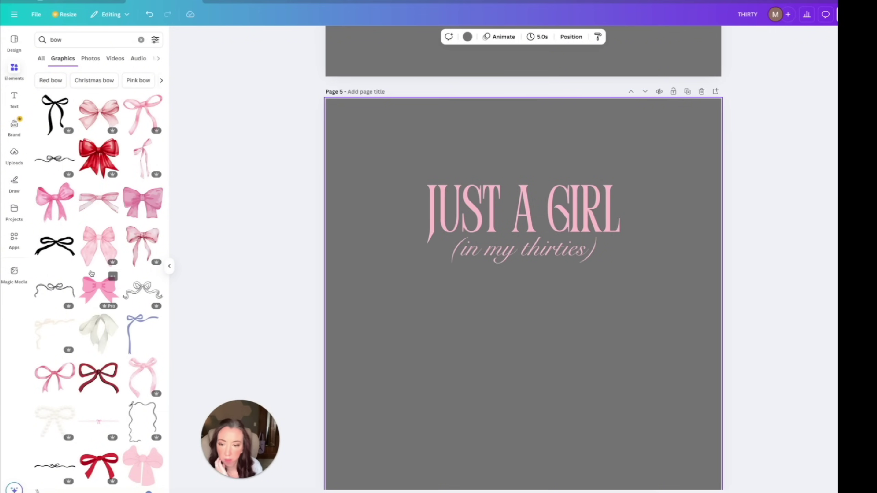
scroll(91, 273, "down", 3)
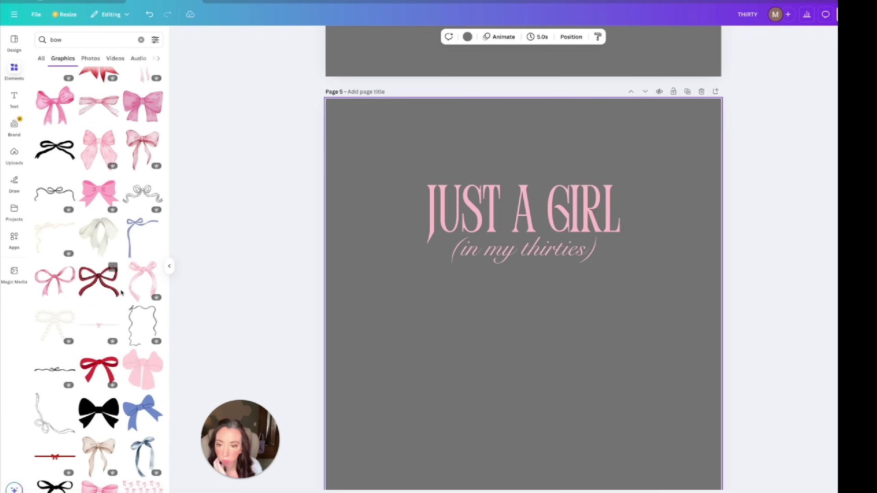
scroll(142, 273, "down", 5)
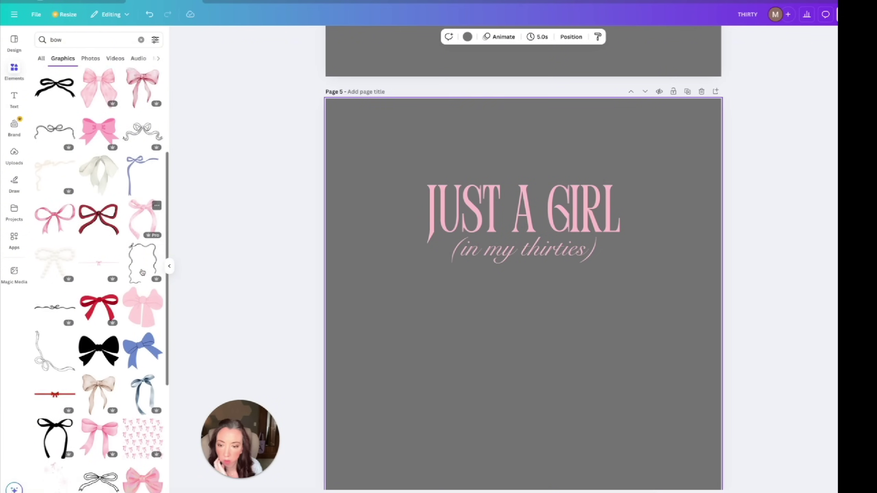
scroll(144, 240, "down", 10)
left_click(99, 314)
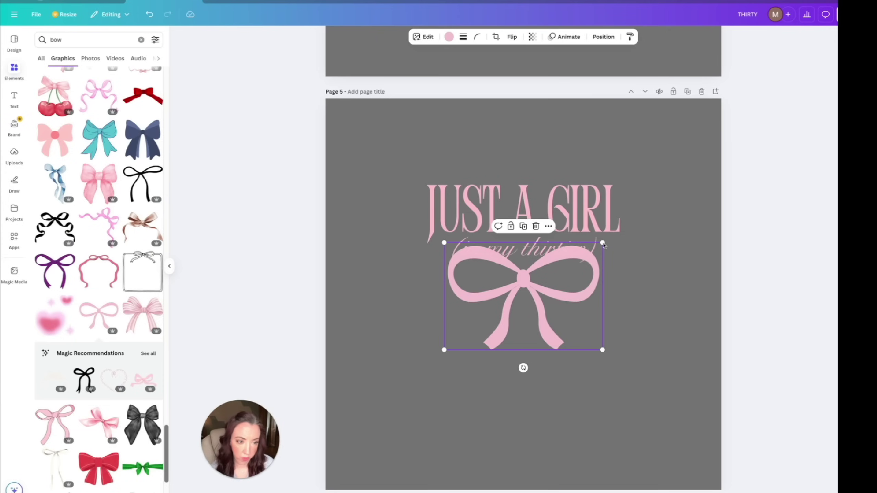
Step: Shrink the bow to about half its size below the script line and recolour it with the lettering's pink document colour
left_click_drag(603, 242, 530, 303)
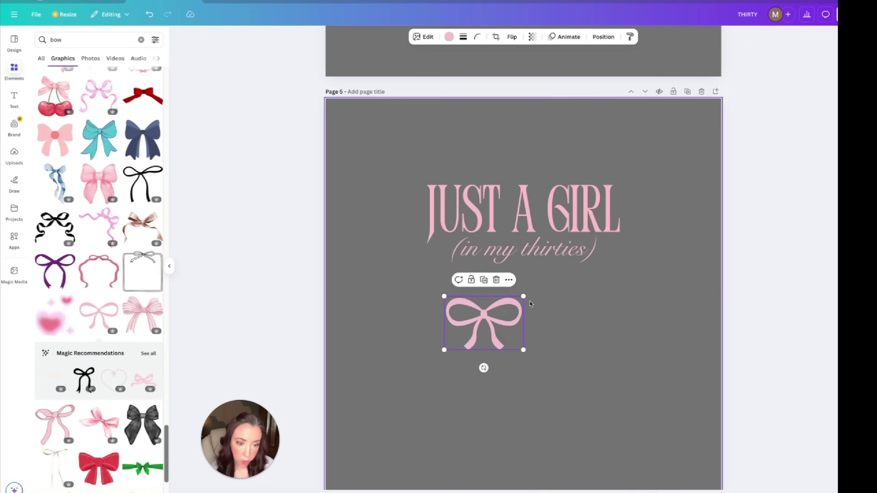
left_click_drag(481, 315, 519, 285)
left_click(448, 37)
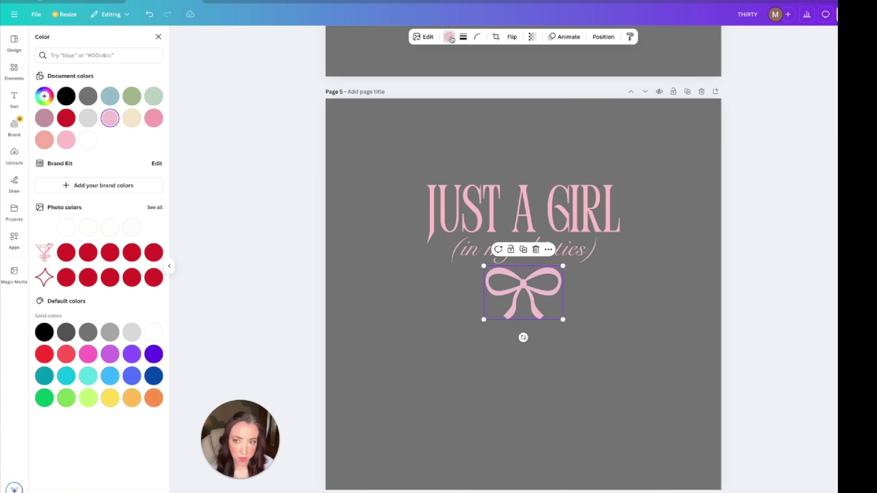
left_click(65, 143)
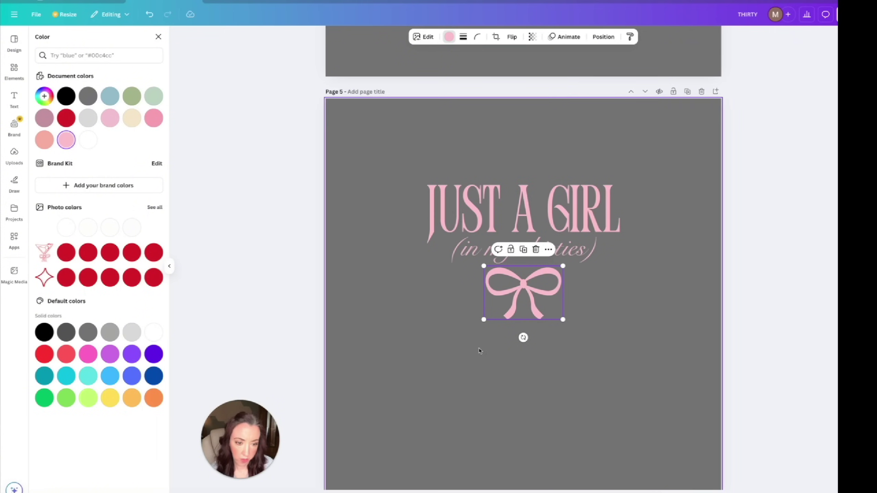
Step: Shrink the bow further and centre it just beneath "(in my thirties)"
left_click_drag(483, 320, 504, 307)
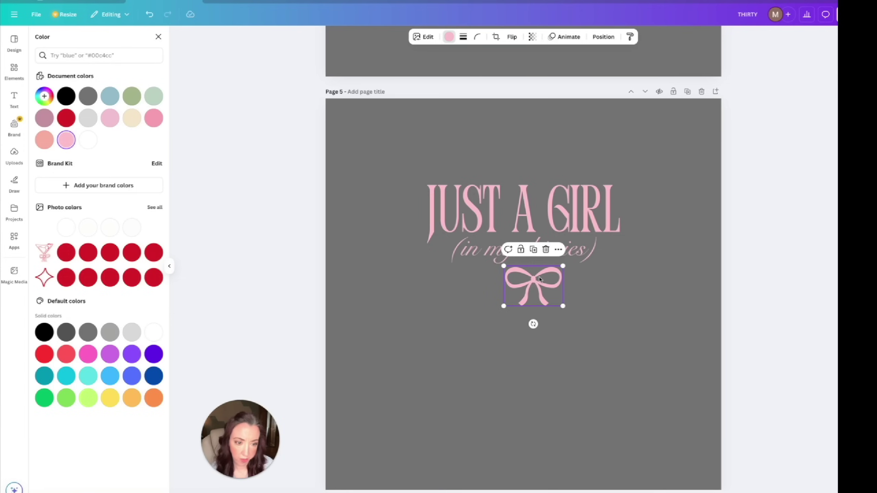
left_click_drag(540, 279, 526, 277)
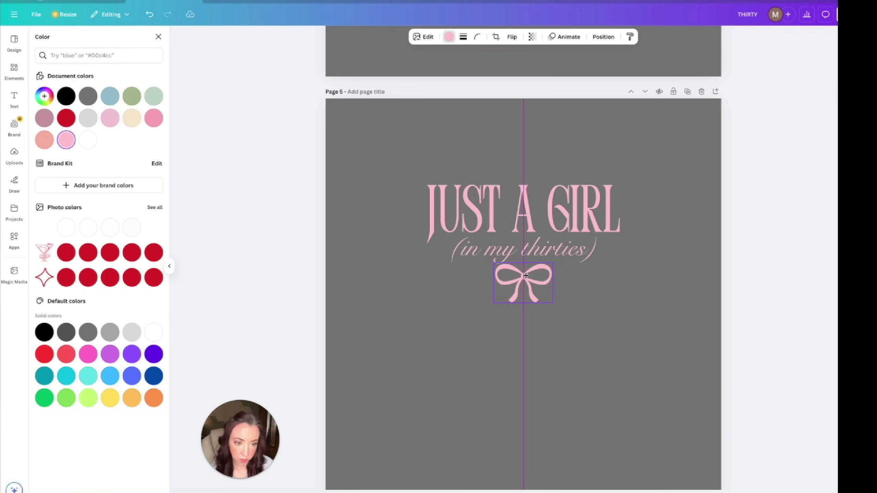
left_click(600, 312)
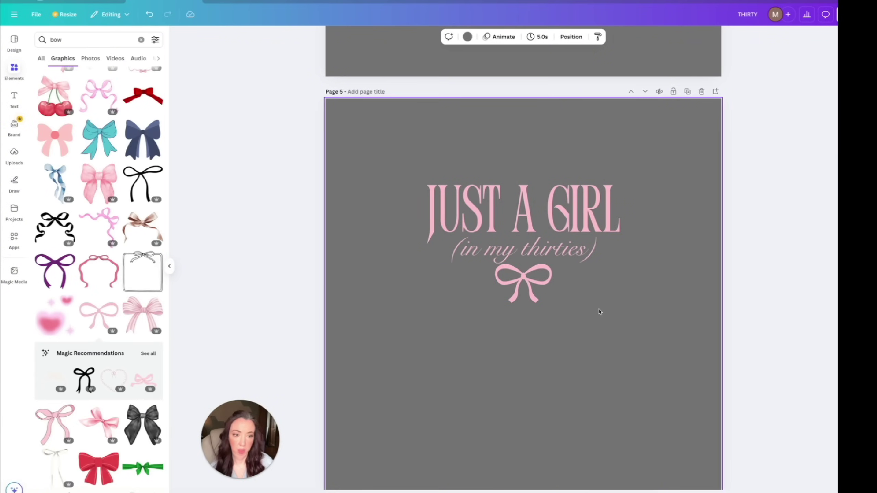
left_click(517, 299)
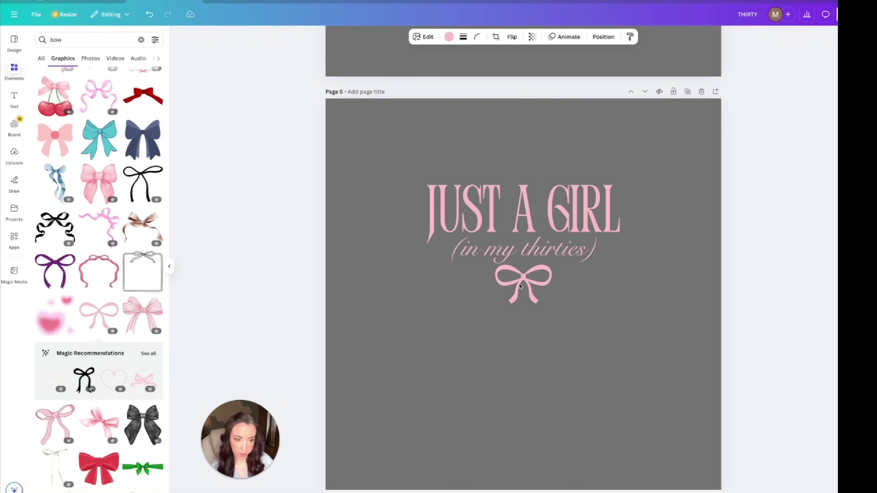
Step: Select both text lines and the bow, enlarge them together slightly, and recentre them on page 5
key("ctrl+a")
left_click_drag(621, 306, 649, 326)
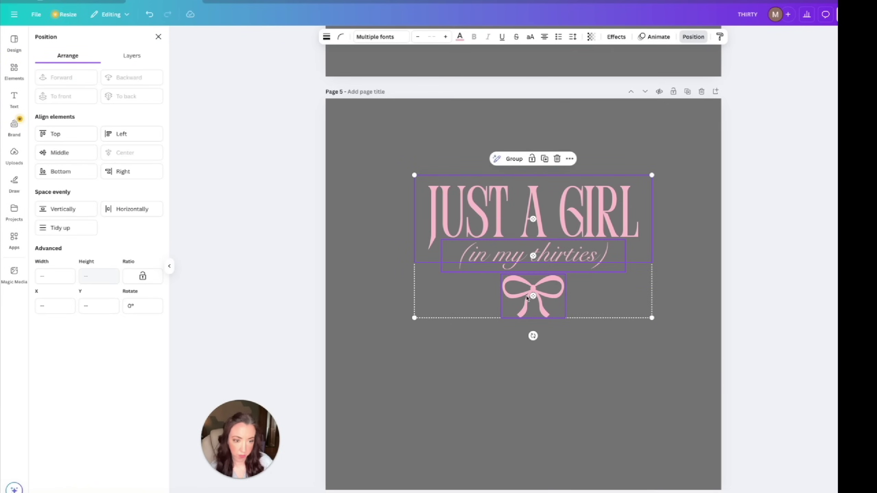
left_click_drag(527, 298, 518, 298)
left_click(567, 359)
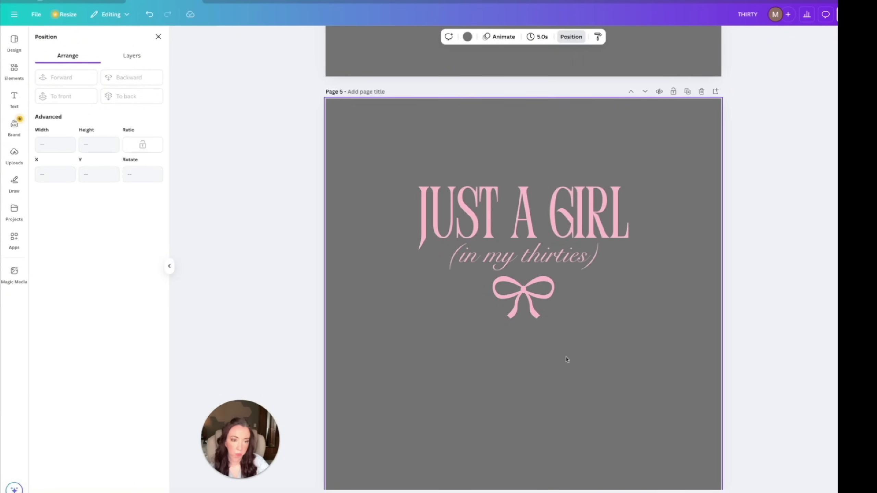
Step: Add a blank page after page 5
left_click(716, 92)
scroll(512, 215, "down", 1)
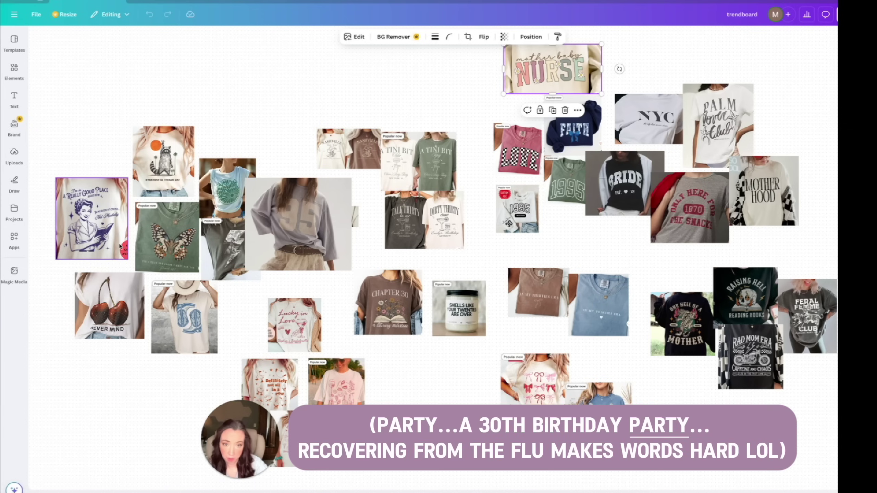
Step: Examine the shirt inspiration images in the trendboard design, returning to blank page 6 of the THIRTY design
left_click(14, 271)
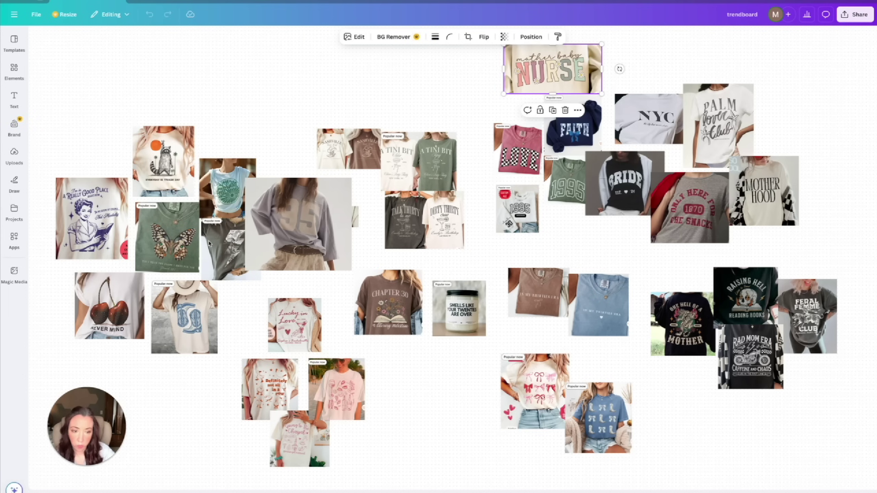
left_click(177, 3)
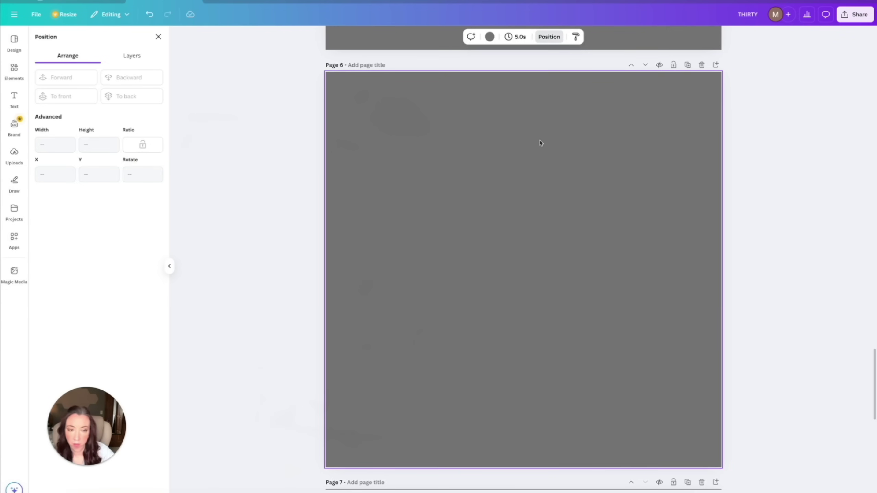
scroll(540, 143, "down", 1)
scroll(541, 143, "up", 1)
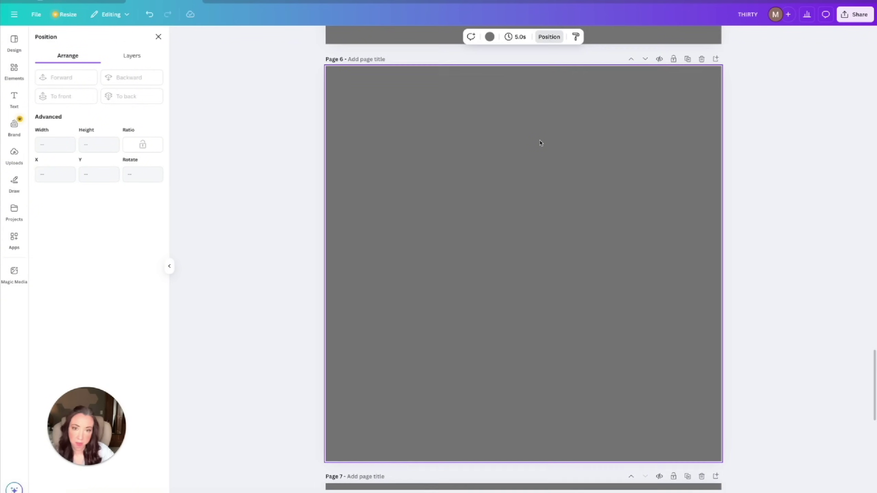
scroll(541, 143, "down", 1)
scroll(541, 143, "up", 1)
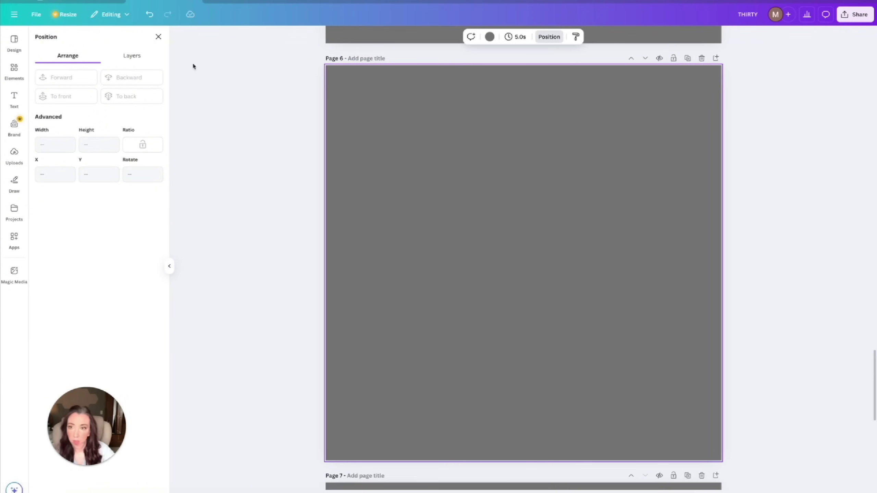
left_click(89, 2)
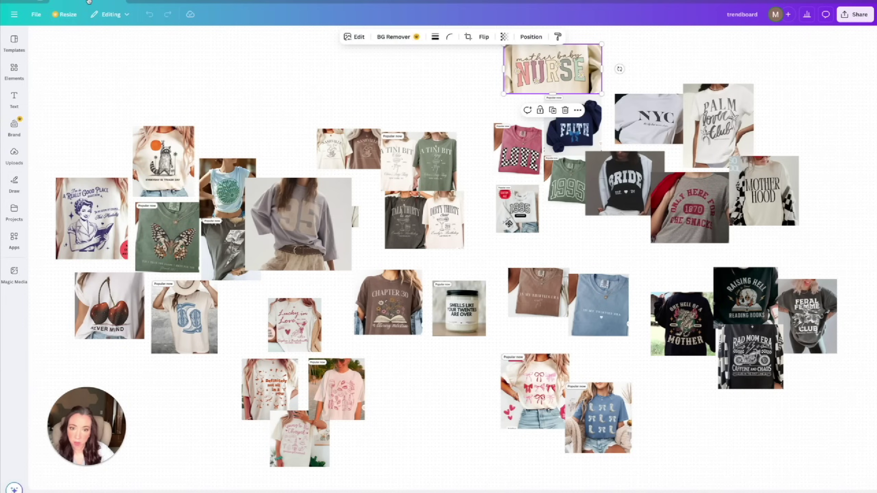
left_click(168, 2)
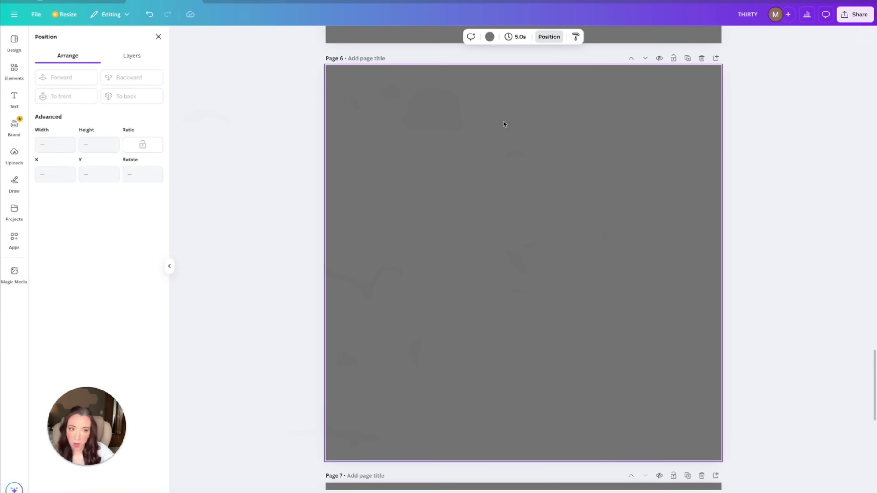
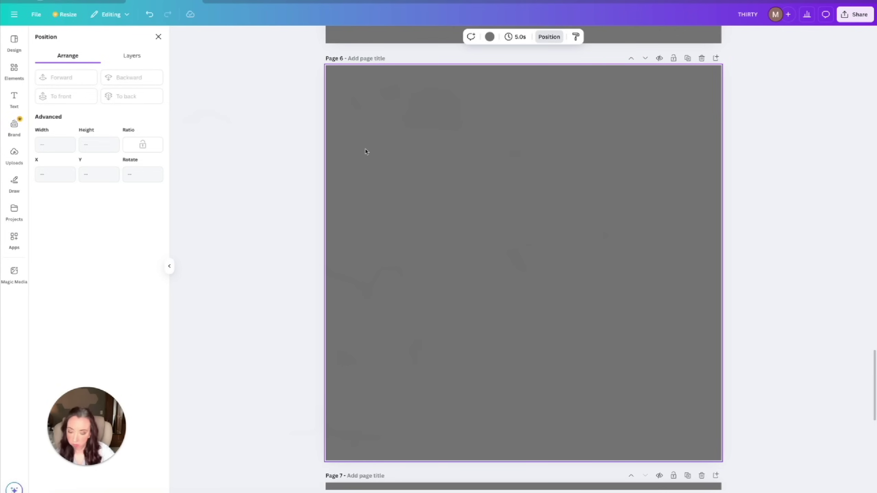
Step: Add the text "SADDLIN' UP" to page 6, shrink it to size 375 and widen its text box to about 5256 px
left_click(366, 151)
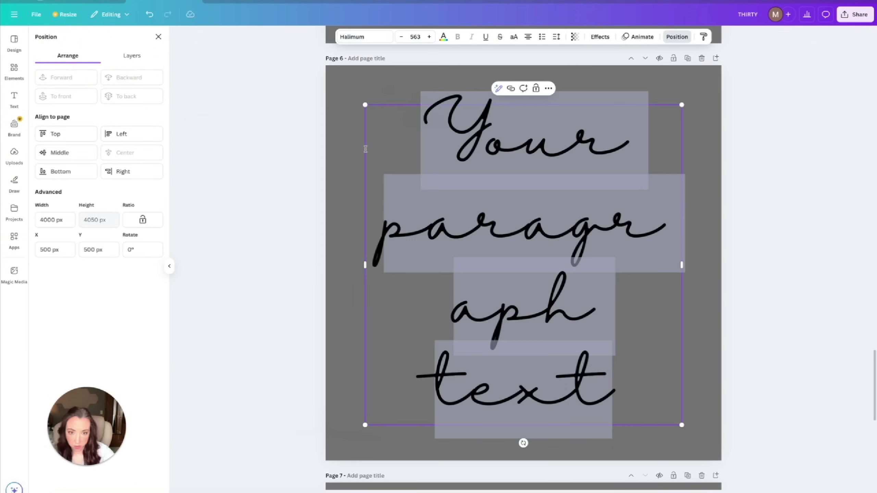
type("SADDLIN' UP")
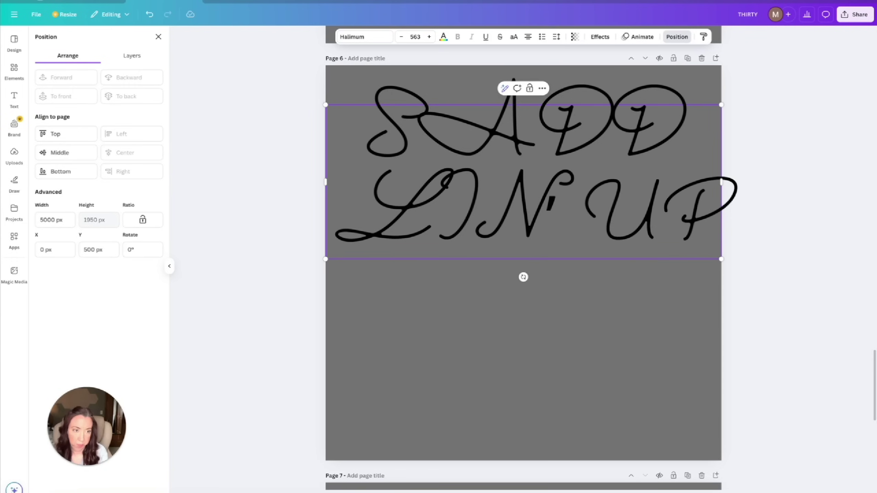
left_click(549, 307)
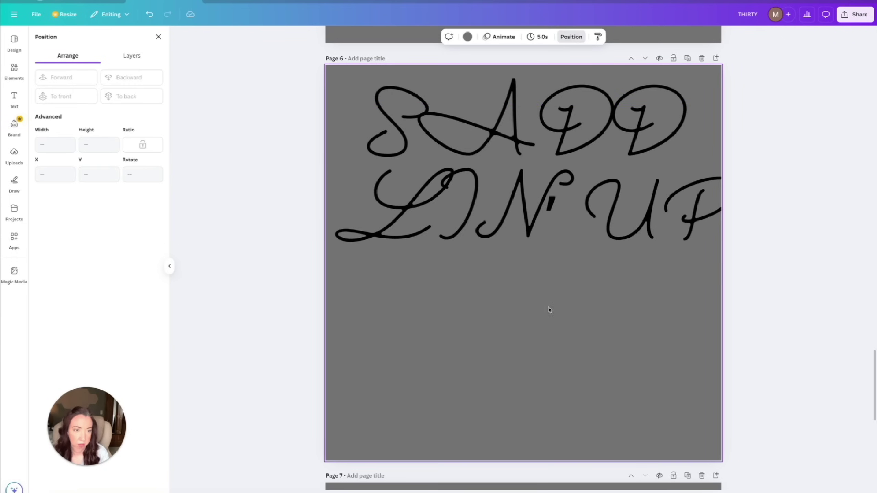
left_click(687, 204)
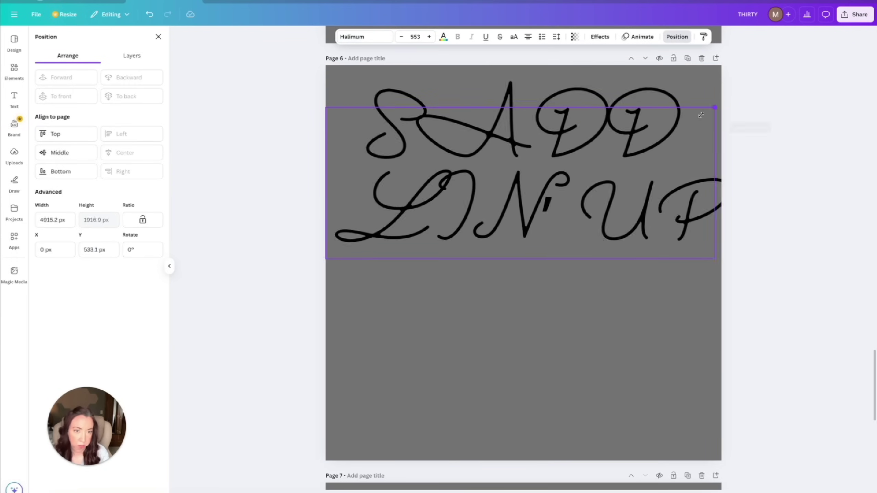
left_click_drag(721, 104, 590, 157)
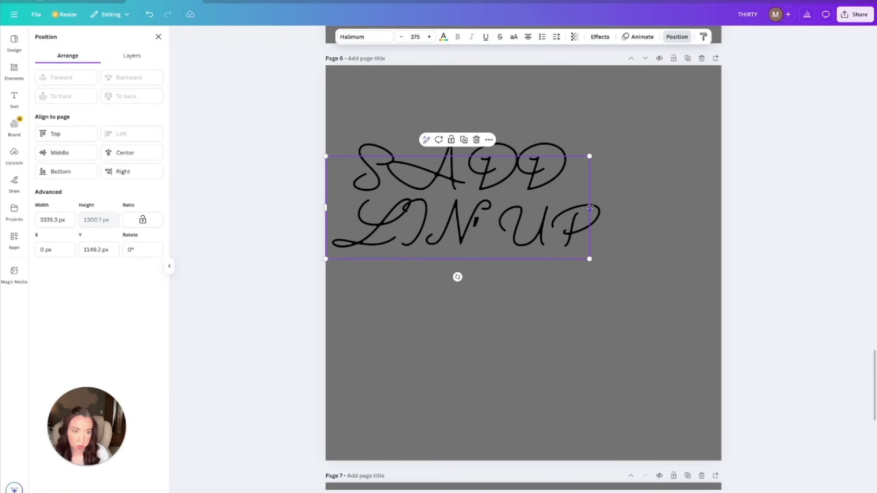
left_click_drag(590, 207, 741, 208)
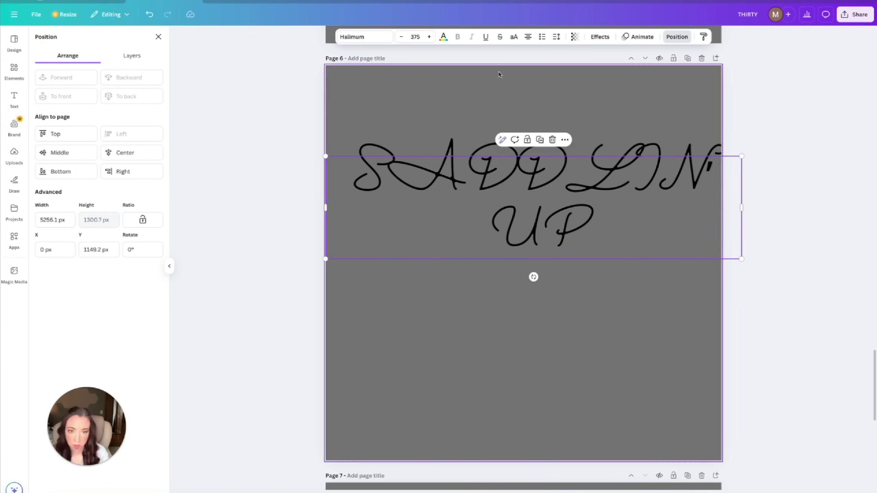
Step: Search the fonts for "western" and set the SADDLIN' UP text in Elders
left_click(382, 37)
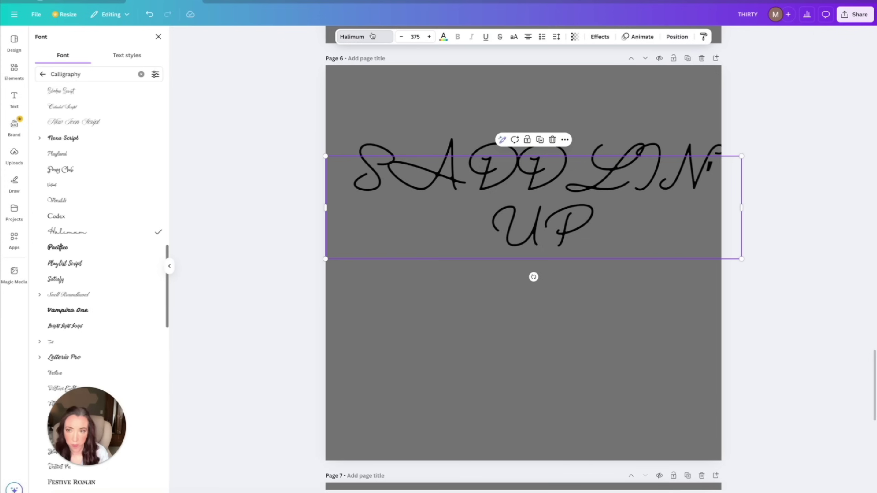
left_click(42, 74)
left_click(64, 75)
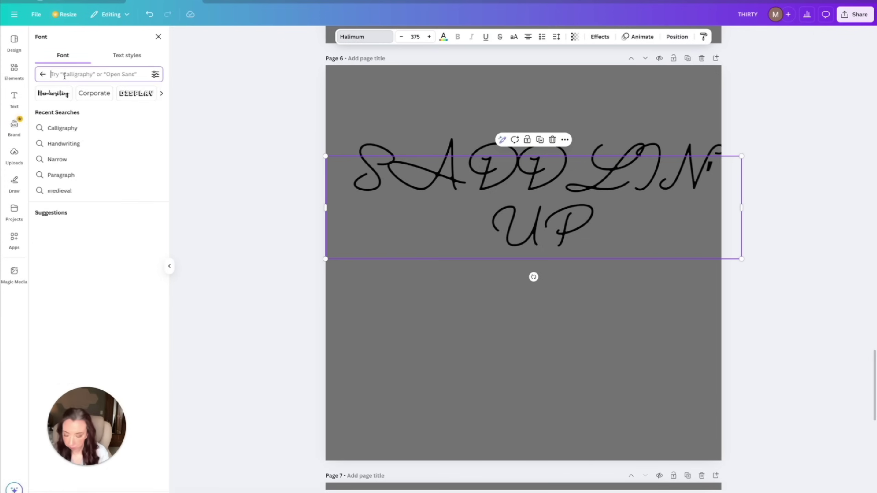
type("western")
key("Return")
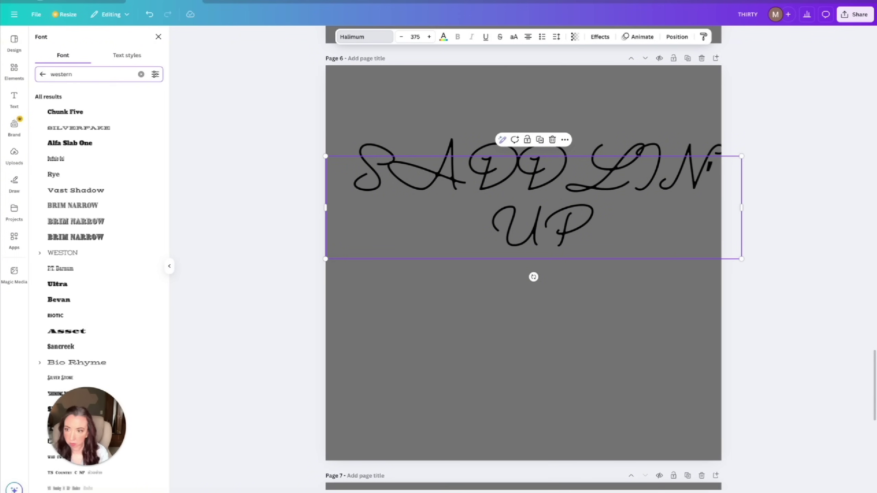
scroll(87, 312, "down", 2)
left_click(56, 389)
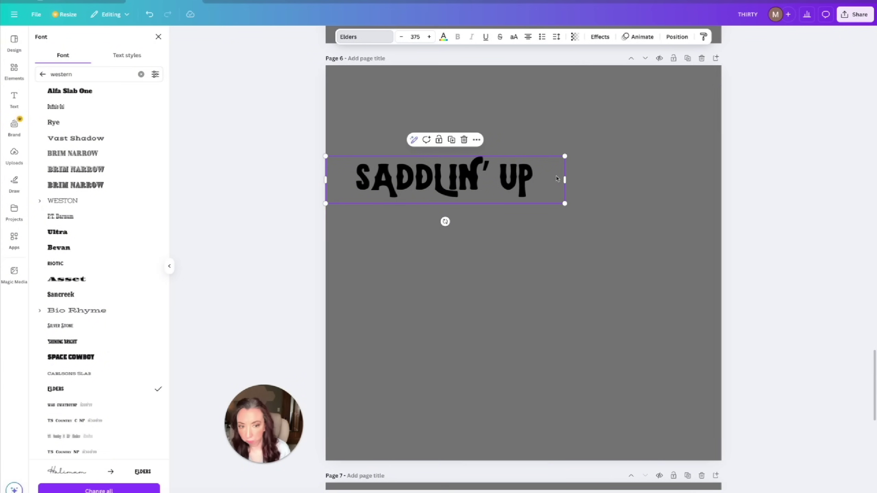
Step: Enlarge the text to size 526, try PT Barnum, Sancreek and Rye on it, and set its font to Buffalo Gal
left_click_drag(565, 180, 592, 137)
left_click(58, 221)
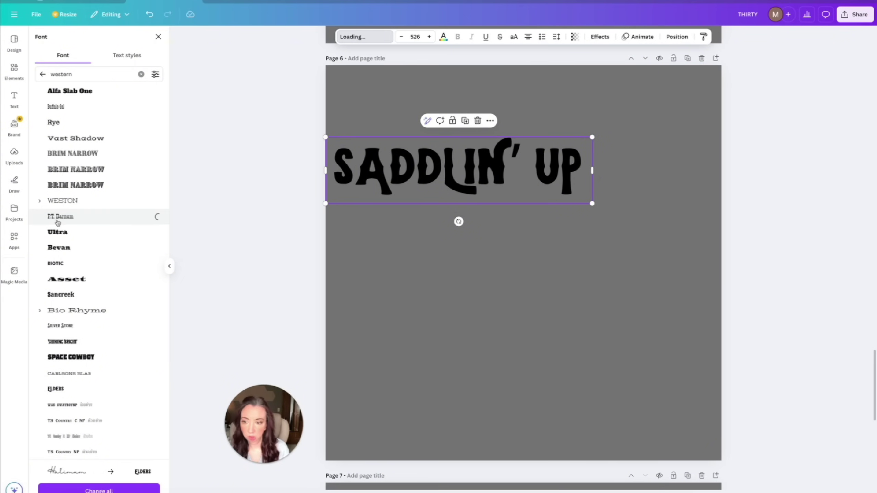
left_click(62, 296)
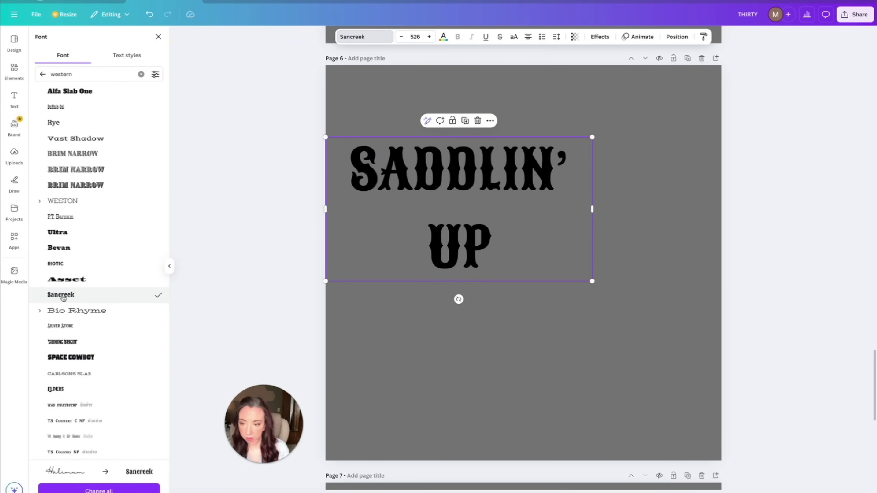
scroll(62, 298, "up", 2)
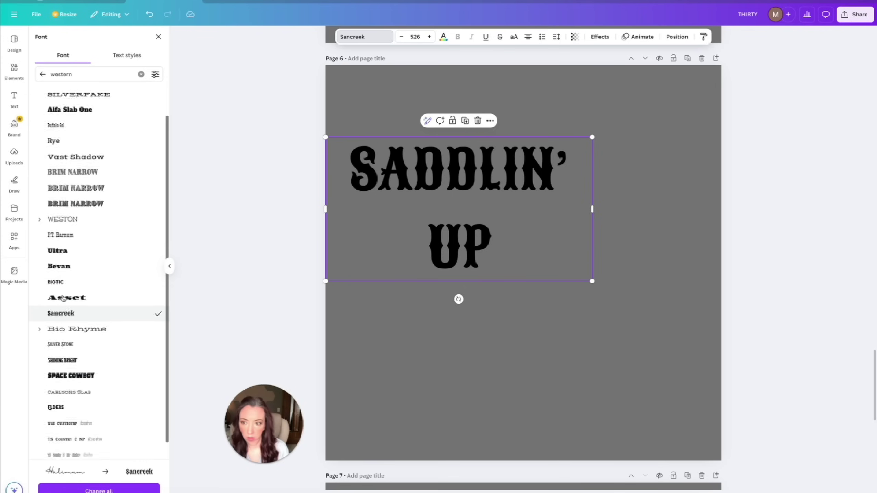
left_click(65, 174)
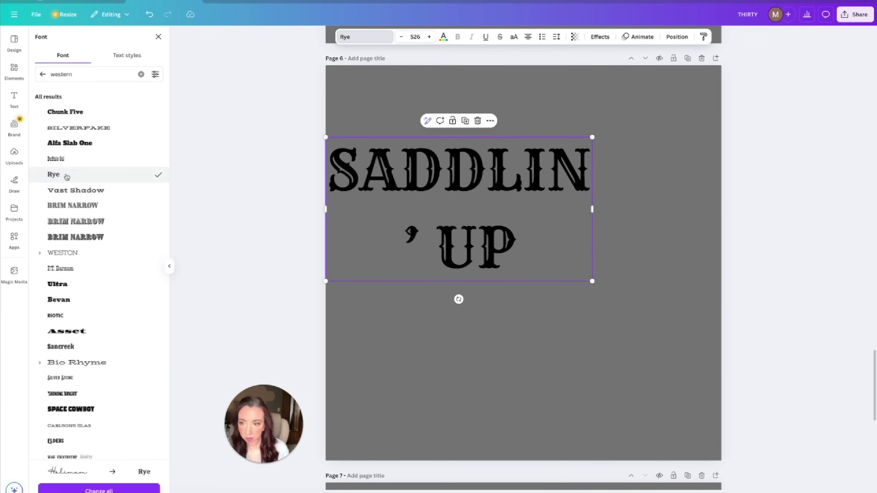
left_click(66, 159)
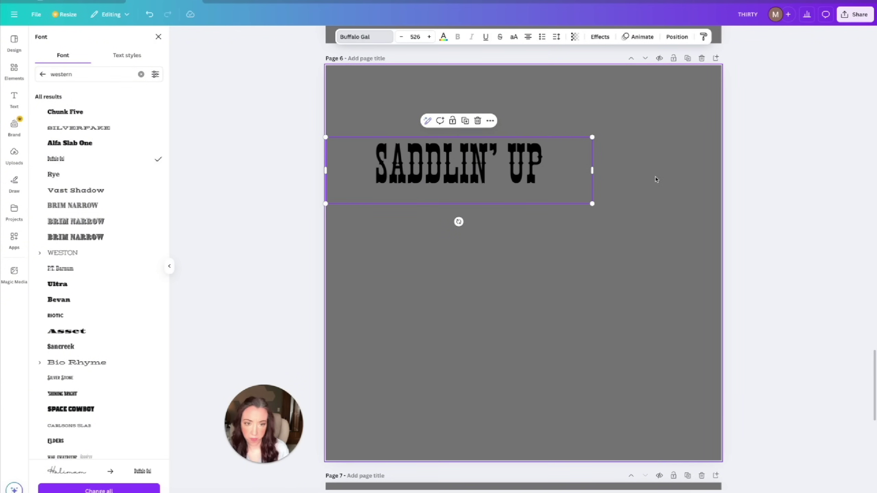
Step: Narrow the text box, enlarge the SADDLIN' UP text to size 813 and centre it near the top of page 6
left_click_drag(594, 169, 509, 170)
left_click_drag(509, 203, 607, 246)
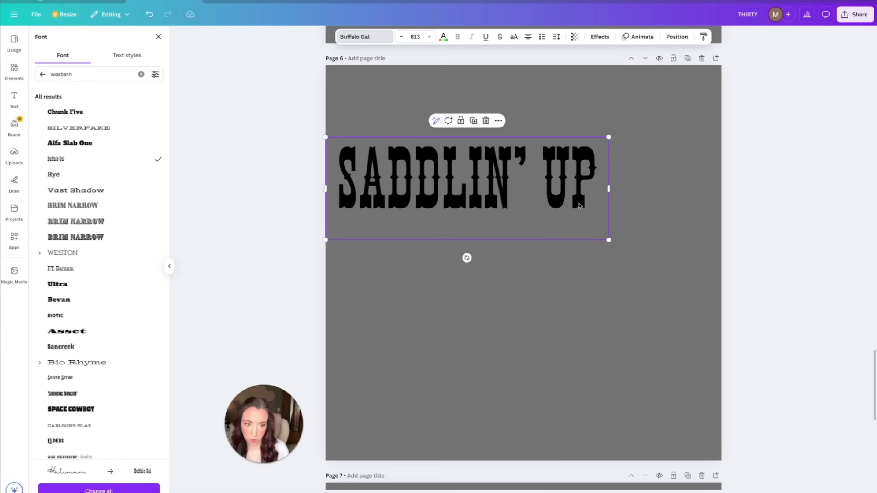
left_click_drag(580, 206, 636, 143)
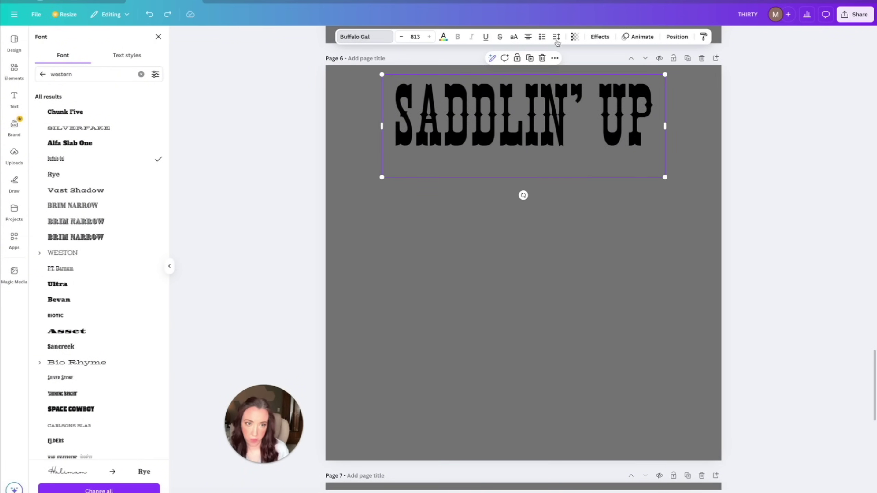
Step: Curve the SADDLIN' UP text with a curve value of 37 and widen its letter spacing slightly
left_click(600, 36)
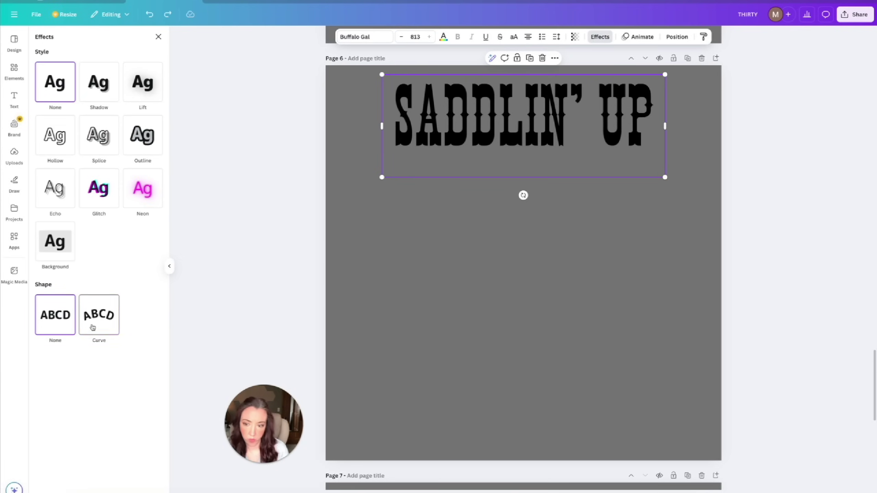
left_click(100, 315)
left_click_drag(104, 369, 87, 369)
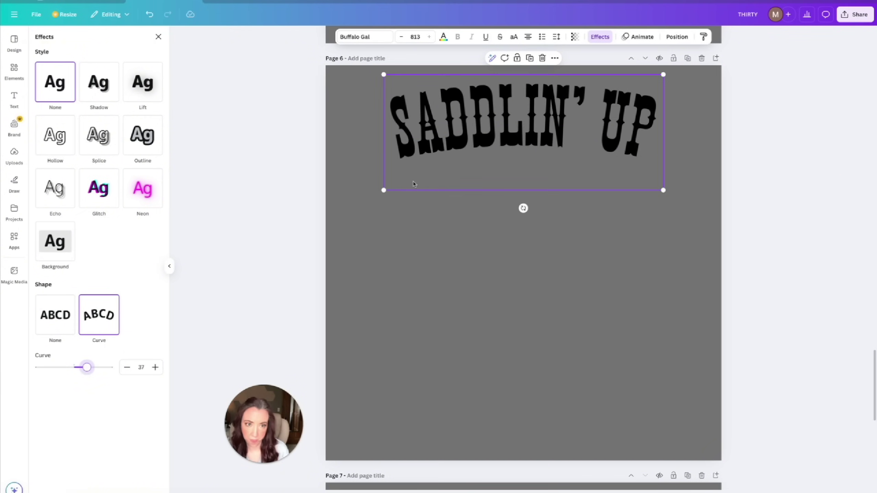
left_click(556, 37)
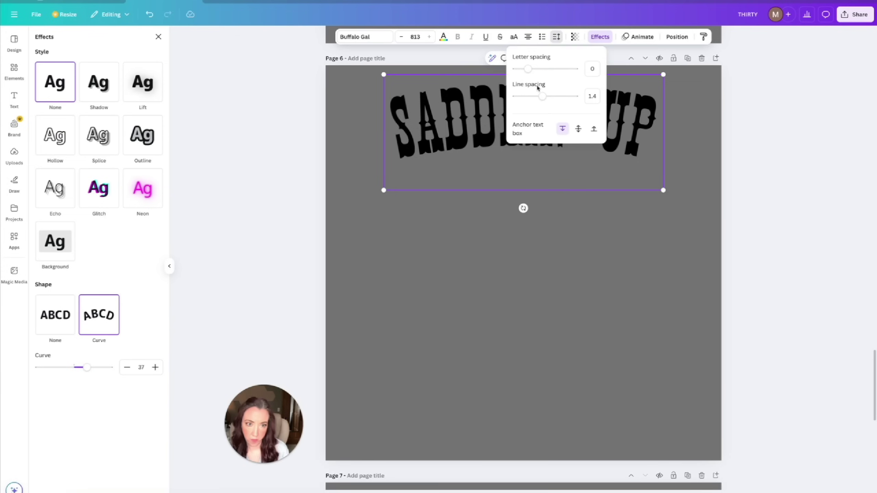
left_click_drag(528, 69, 530, 70)
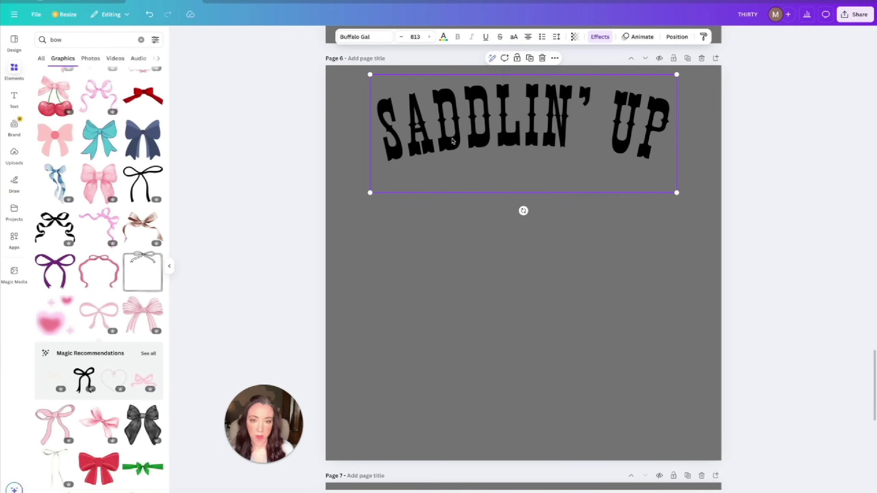
left_click(342, 275)
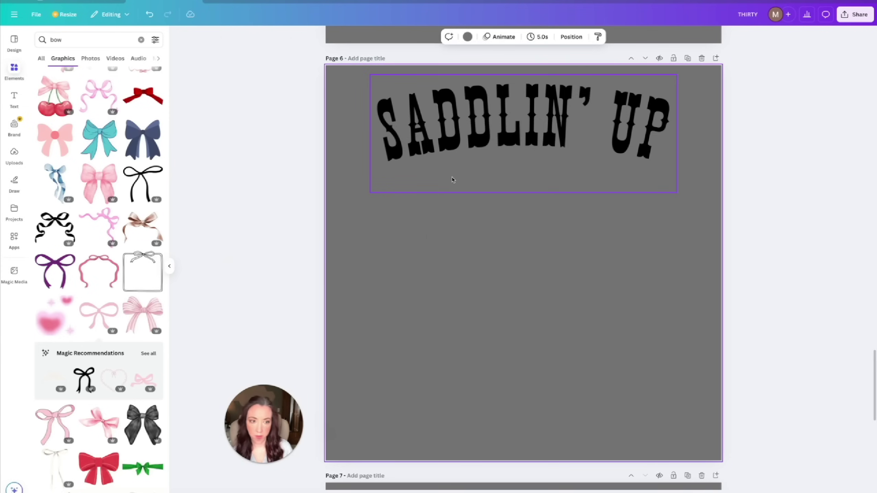
left_click(490, 166)
left_click(463, 225)
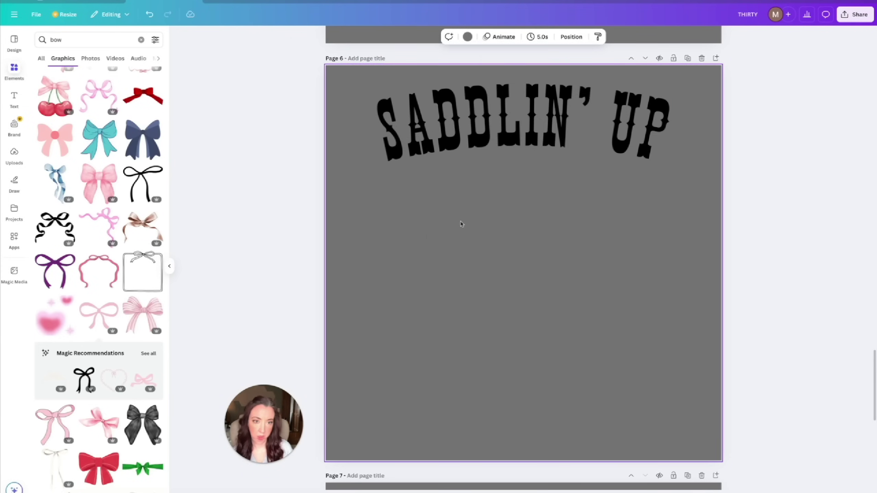
left_click(473, 155)
left_click(313, 131)
Step: Set page 6's background to a custom dark brown, #665649
left_click(337, 117)
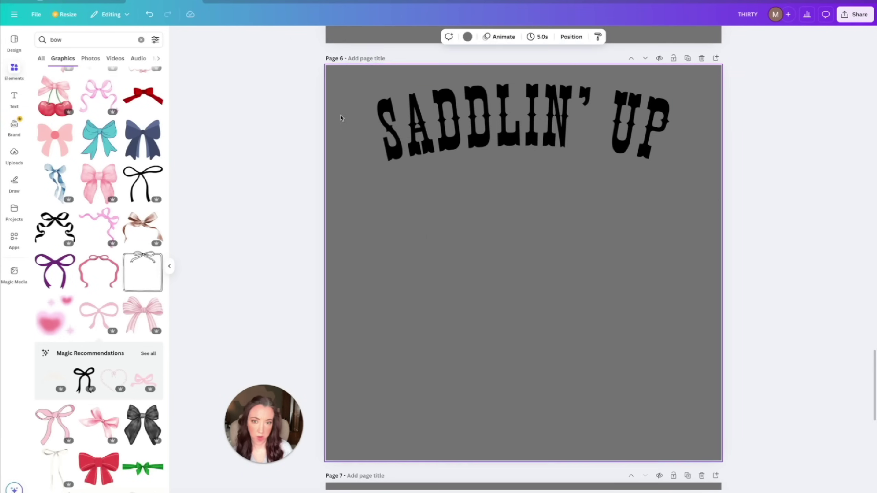
left_click(468, 36)
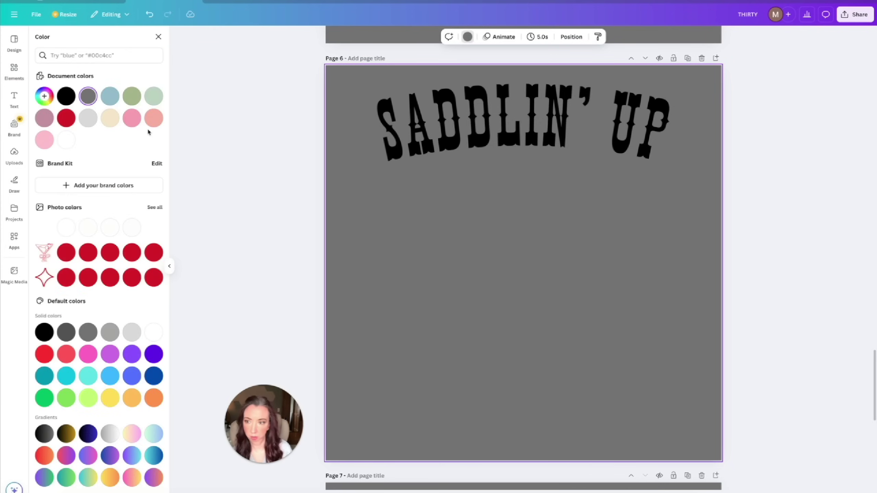
left_click(44, 96)
left_click(51, 152)
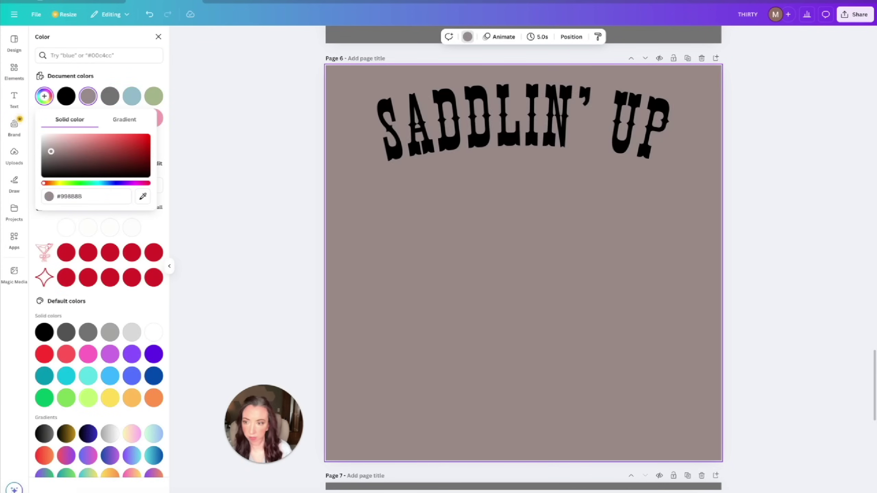
left_click_drag(51, 151, 55, 183)
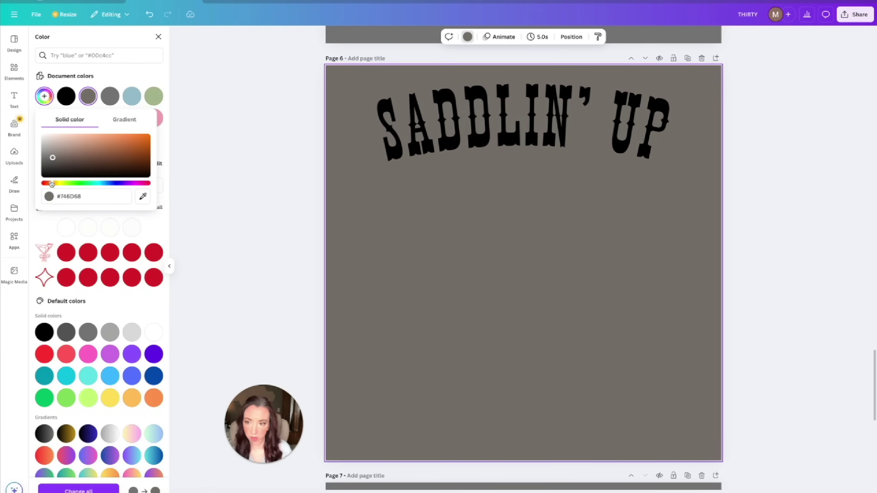
mouse_move(69, 161)
left_mouse_down()
mouse_move(73, 148)
mouse_move(73, 161)
left_mouse_up()
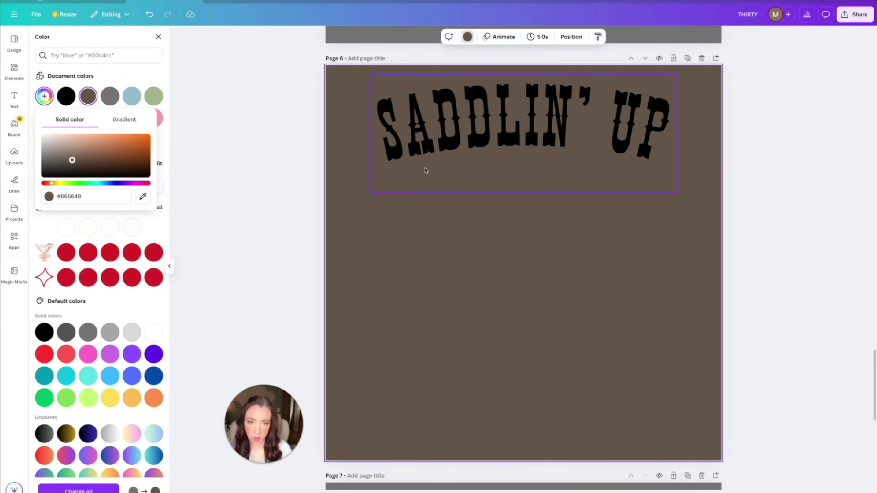
Step: Recolour the SADDLIN' UP text cream and lighten it to the off-white #F4EEE5
left_click(435, 156)
left_click(444, 37)
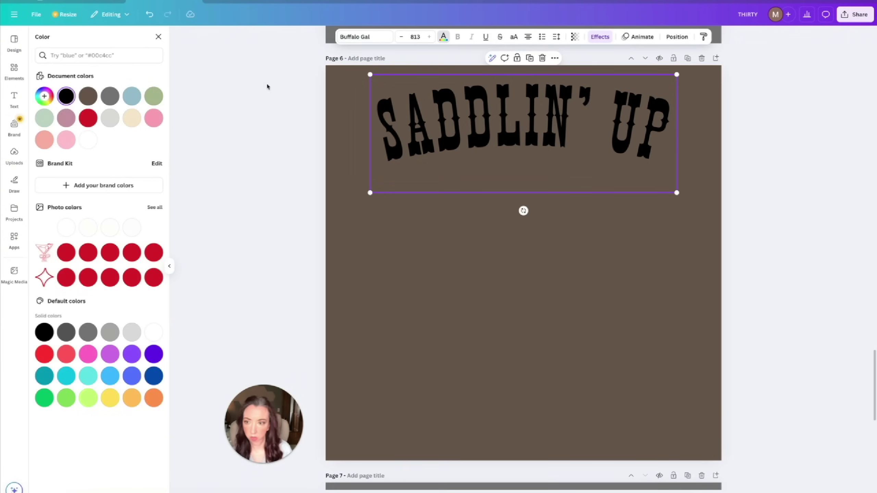
left_click(132, 118)
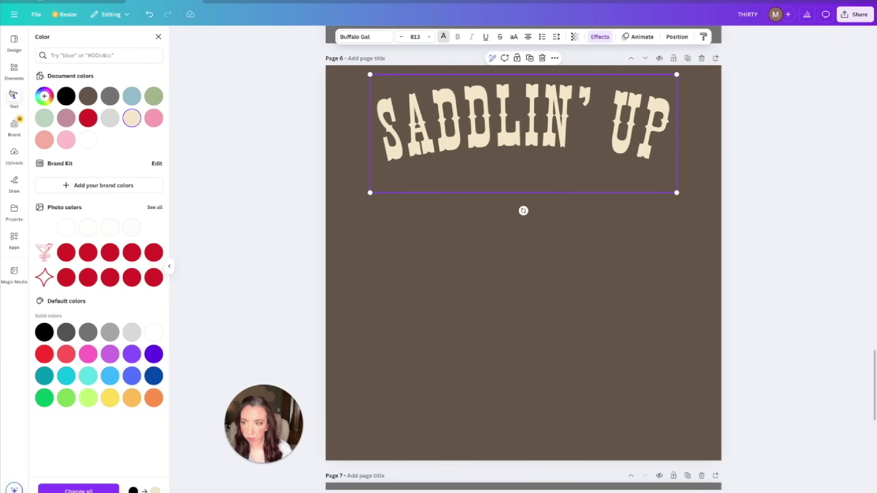
left_click(44, 96)
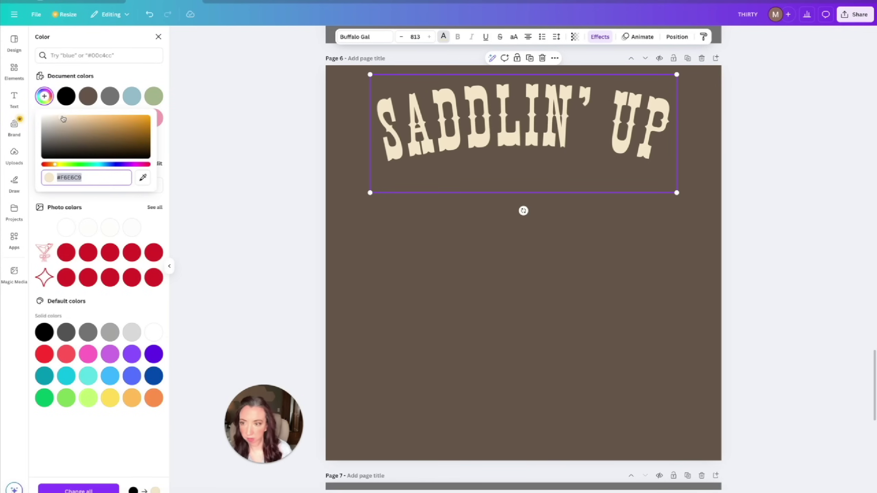
left_click_drag(63, 119, 48, 117)
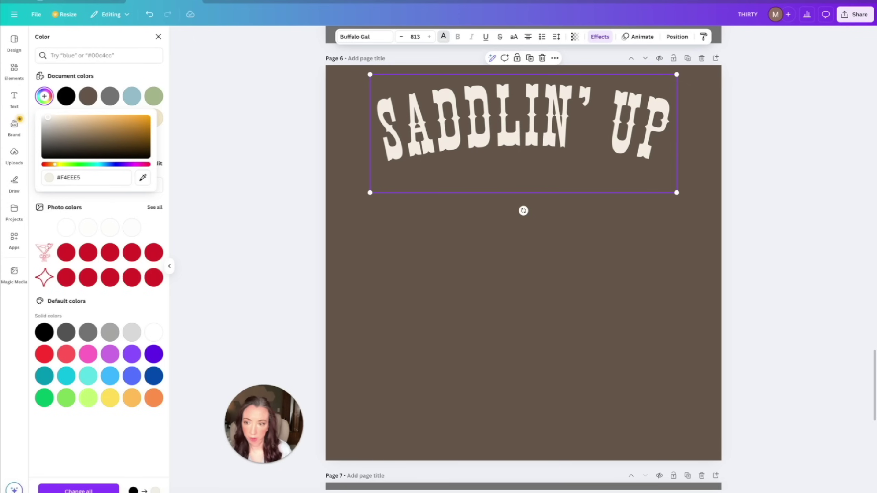
left_click(438, 278)
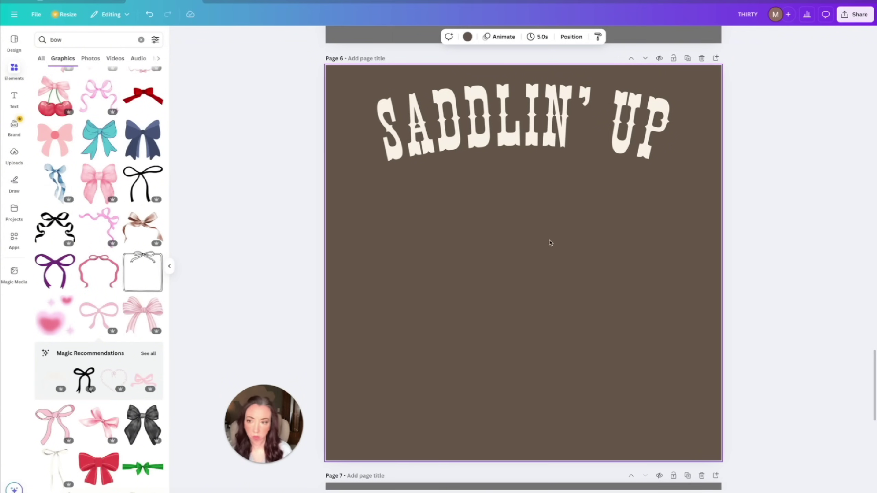
Step: Search the graphics library for "western boots" and browse the results
left_click(59, 39)
double_click(58, 39)
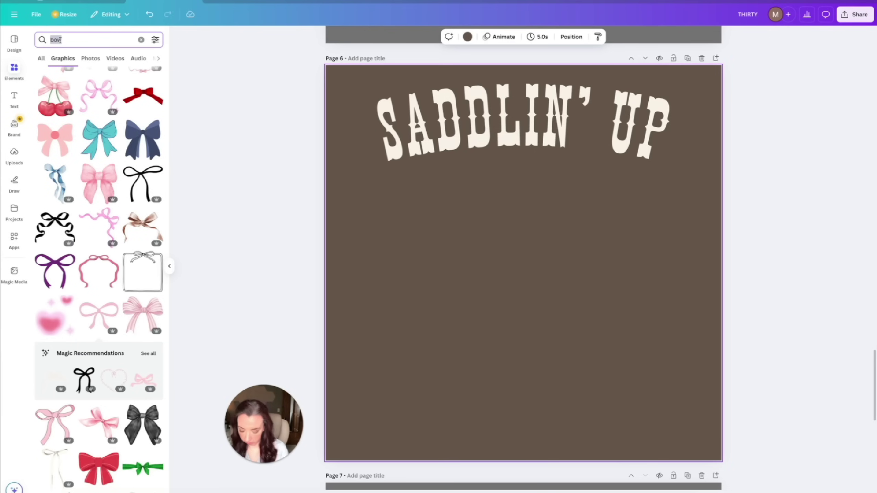
type("western boots")
key("Return")
scroll(73, 122, "down", 1)
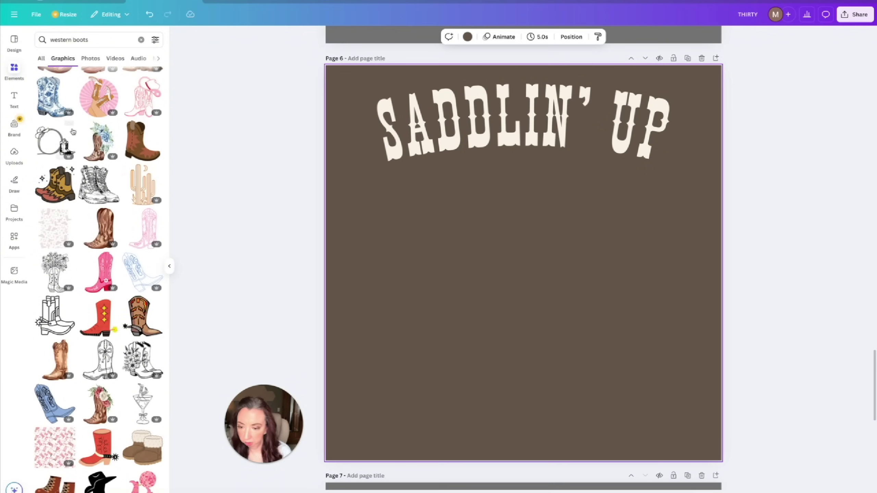
Step: Try the line-drawn martini glass with cowboy boots on page 6, enlarging it and placing it right of centre
left_click(143, 405)
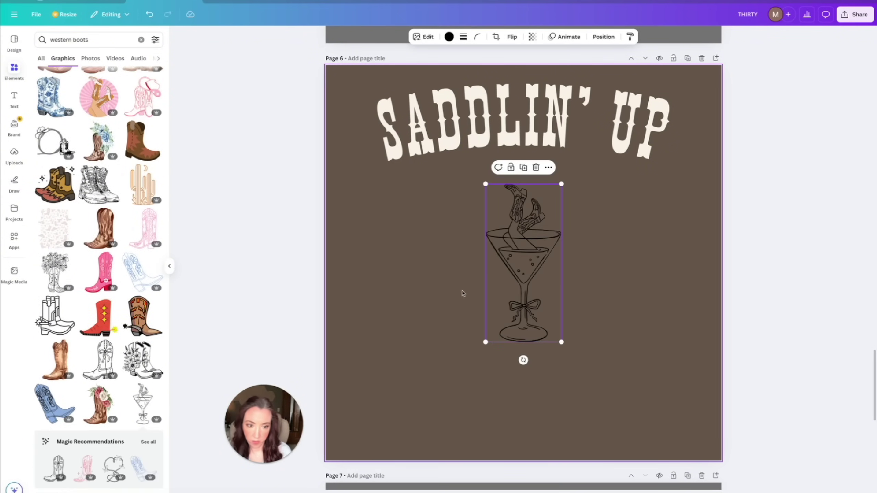
left_click_drag(561, 342, 578, 377)
left_click_drag(531, 277, 574, 275)
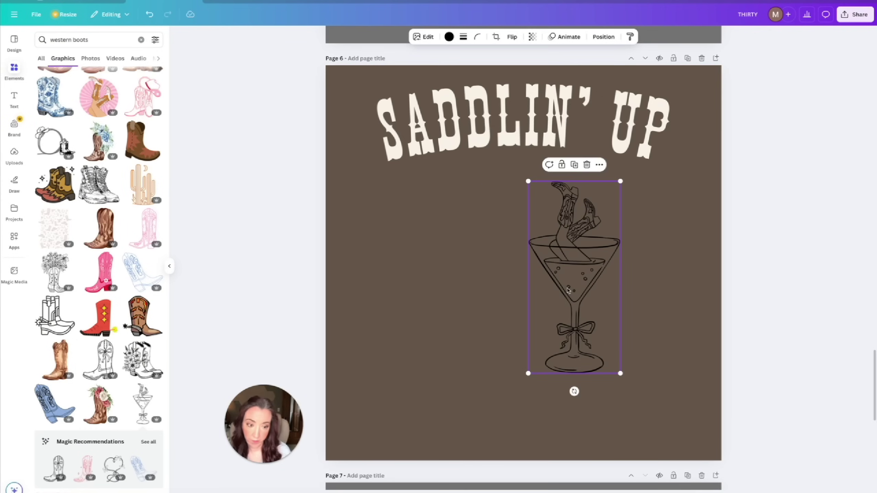
Step: Add the line drawing of a cowboy hat resting on boots left of the martini glass and enlarge it
scroll(83, 257, "up", 6)
left_click_drag(63, 114, 488, 242)
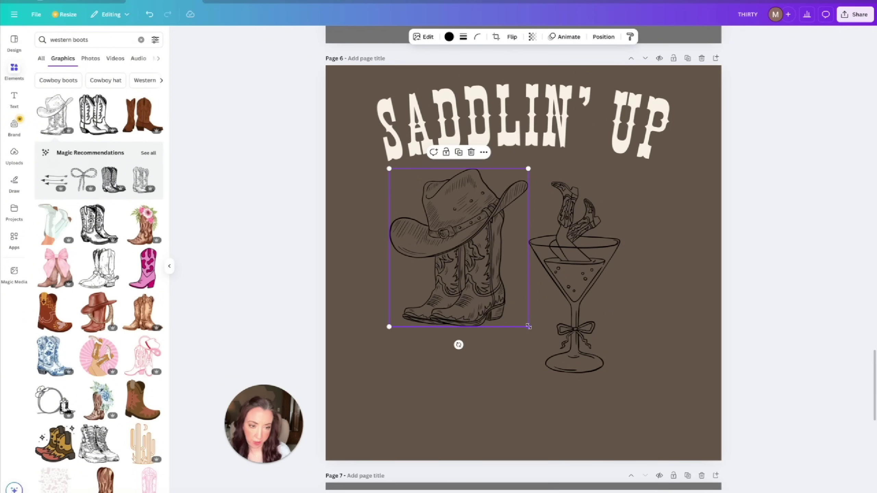
left_click_drag(529, 327, 579, 382)
Step: Delete the martini glass graphic and enlarge the hat-and-boots drawing slightly
left_click(599, 262)
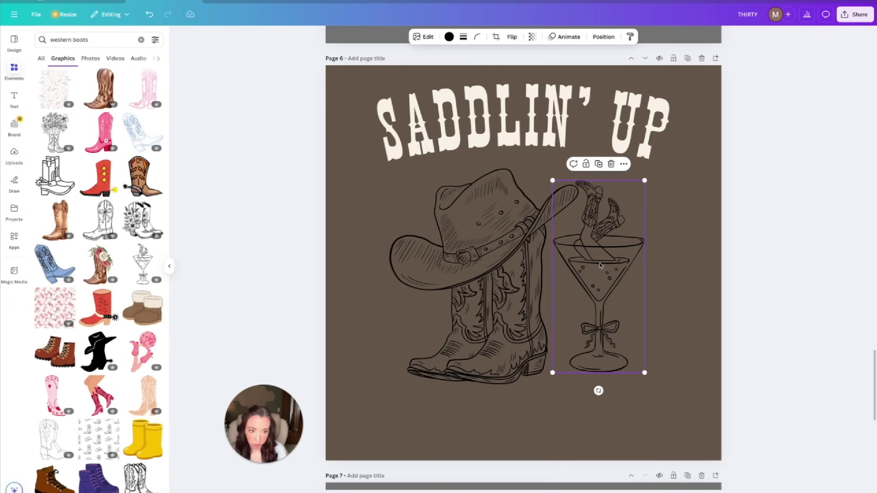
key("Delete")
left_click(481, 276)
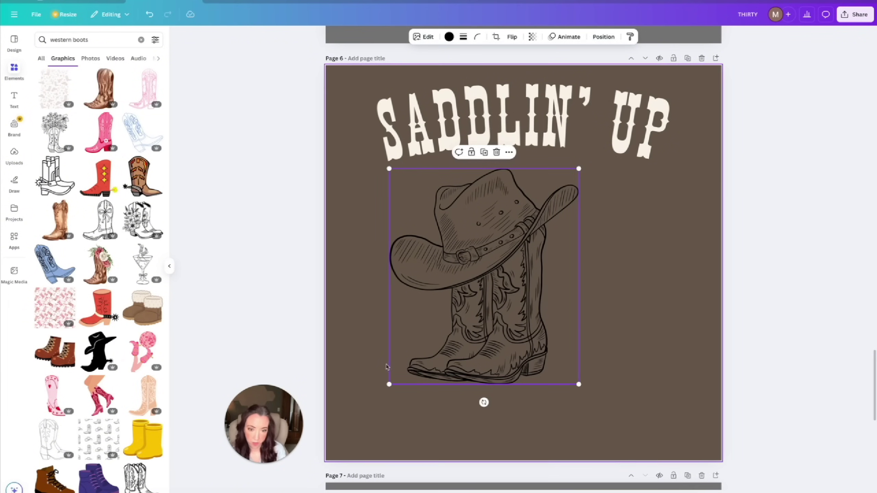
left_click_drag(389, 385, 382, 392)
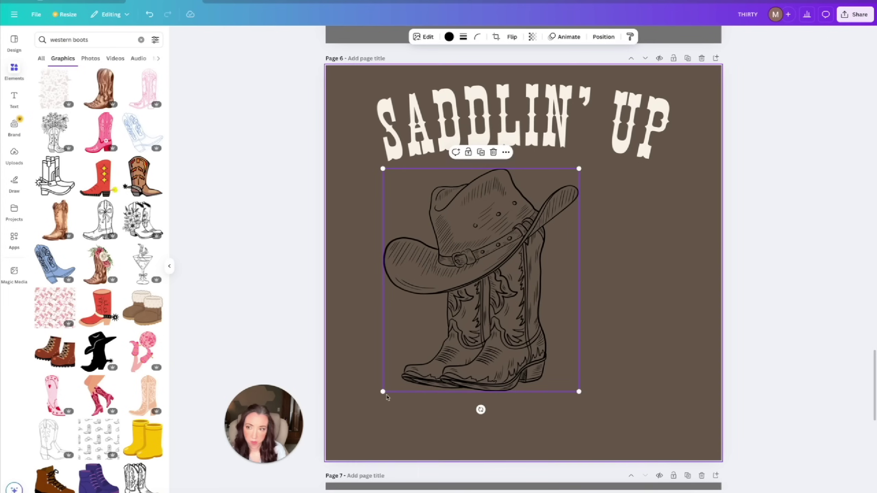
Step: Search the graphics library for "cocktail" and browse the drink drawings
left_click(72, 41)
triple_click(72, 40)
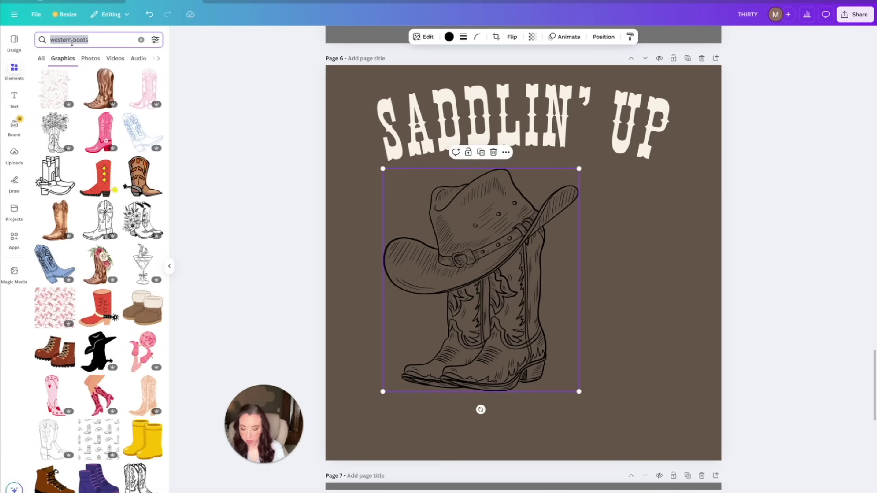
type("cocktail")
key("Return")
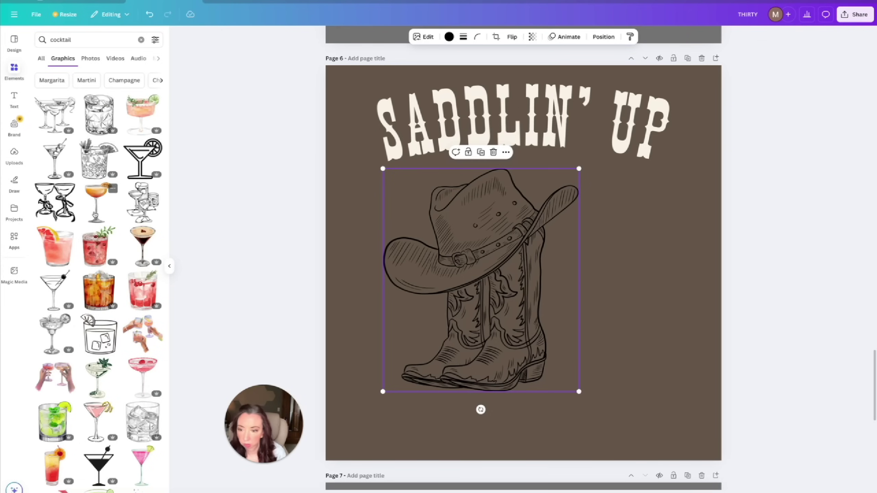
scroll(95, 215, "down", 5)
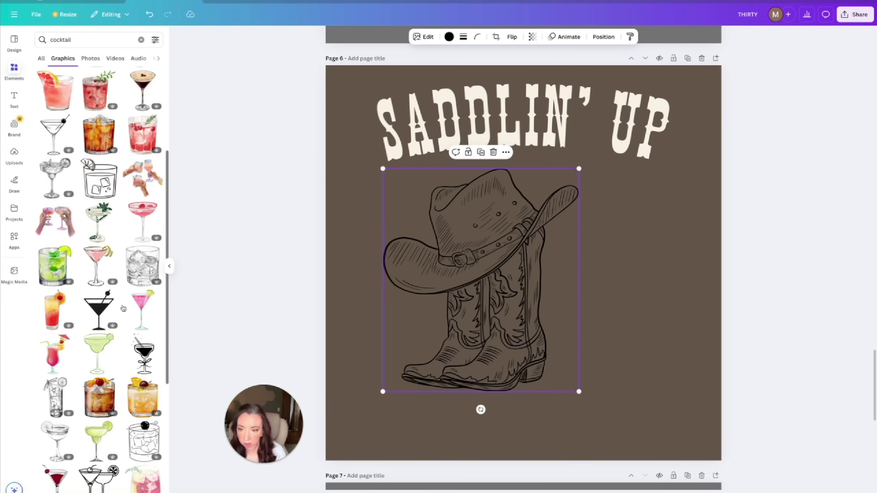
Step: Add the sketched rocks glass with ice beside the boots and list all graphics similar to it
left_click(142, 266)
left_click_drag(552, 337, 633, 380)
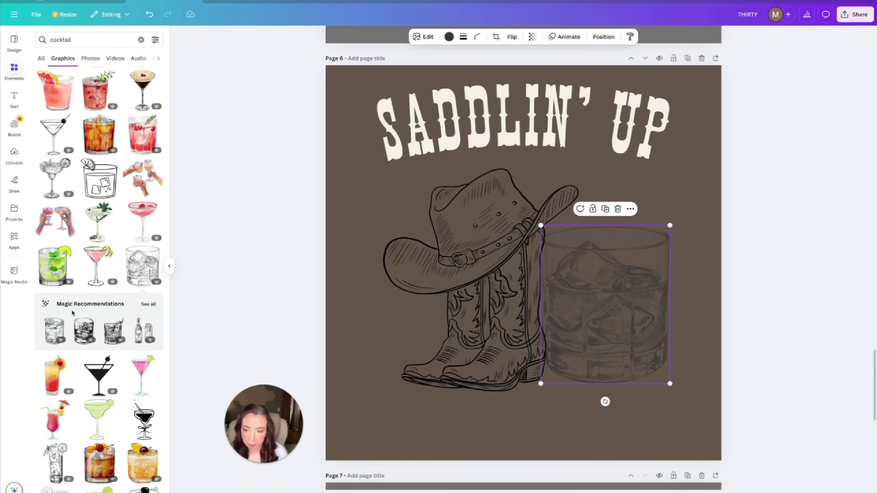
left_click(148, 304)
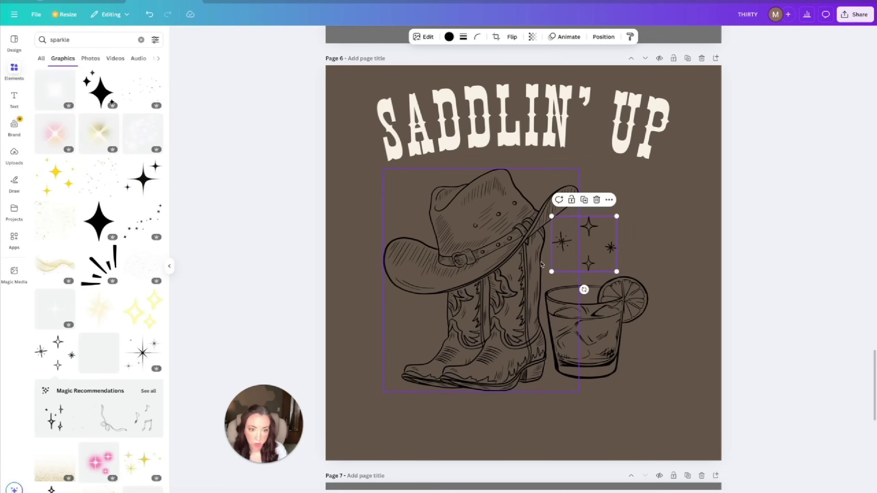
Step: Recolour the hat-and-boots drawing and the cocktail glass in the document's off-white
left_click(497, 249)
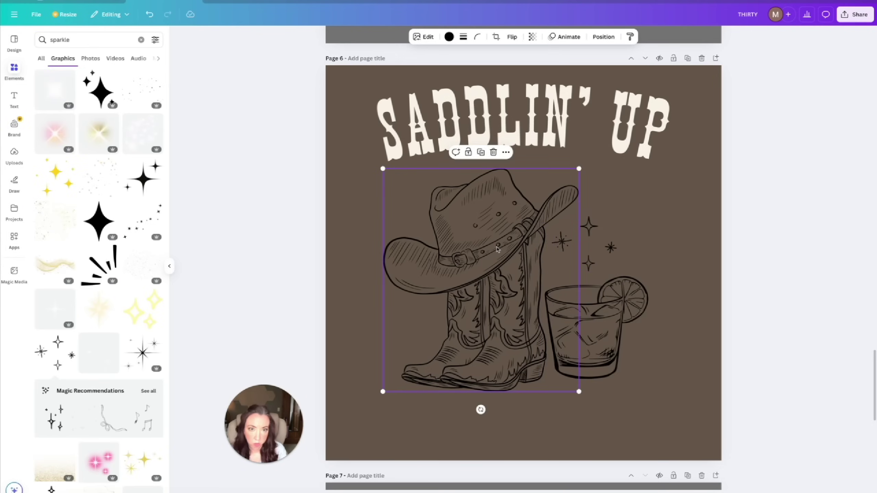
left_click(449, 37)
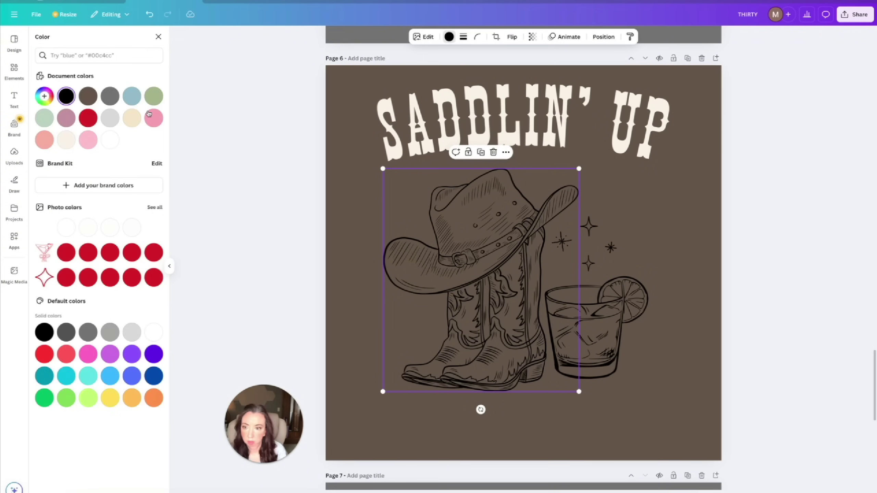
left_click(66, 139)
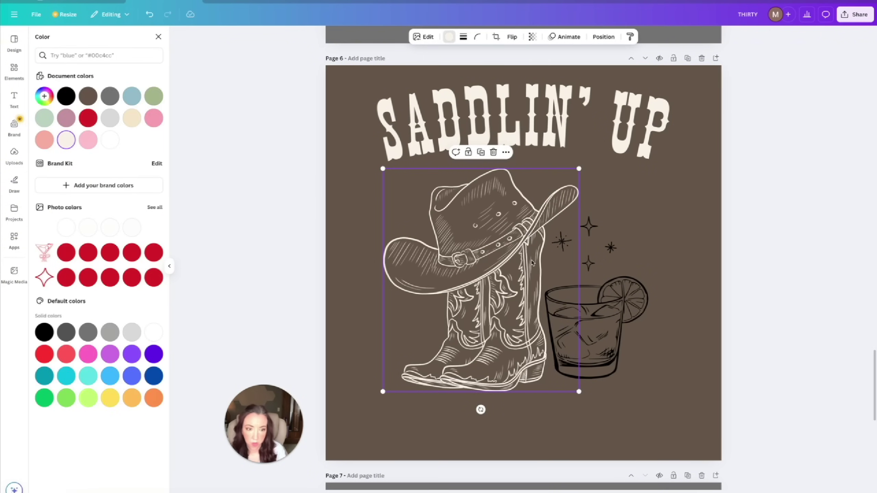
left_click(606, 330)
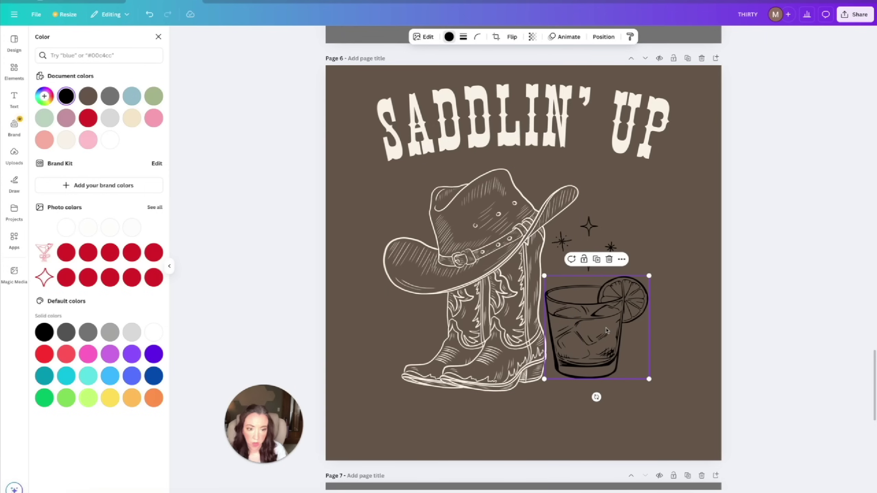
left_click(67, 140)
Step: Recolour the sparkles above the glass off-white and enlarge them slightly
left_click(583, 234)
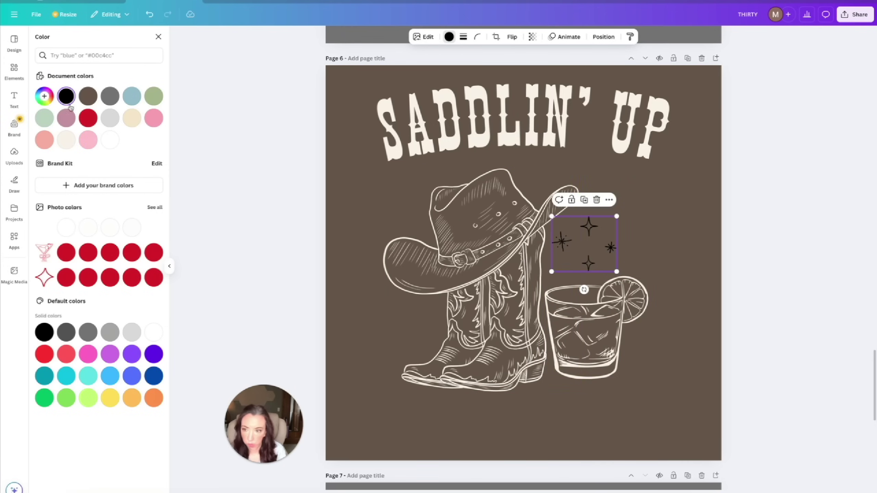
mouse_move(552, 217)
left_mouse_down()
mouse_move(533, 212)
mouse_move(544, 210)
left_mouse_up()
left_click(685, 290)
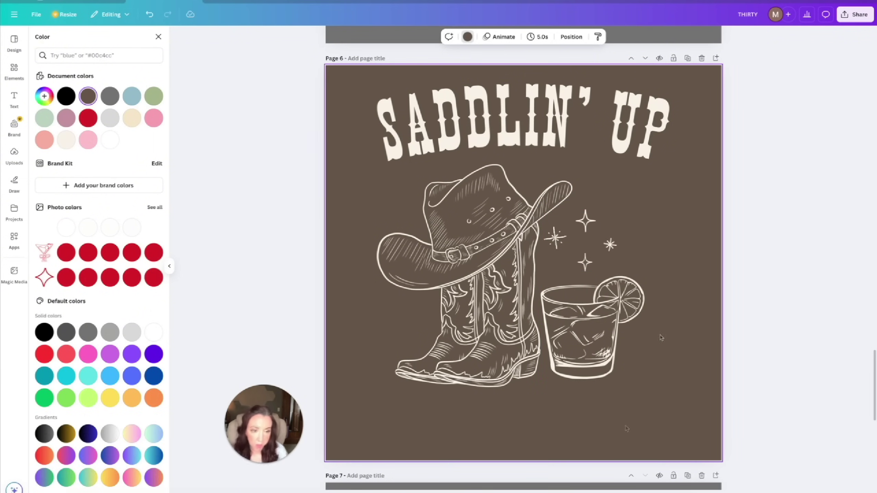
Step: Add a text box reading "for my thirties" at size 351 on page 6
key("t")
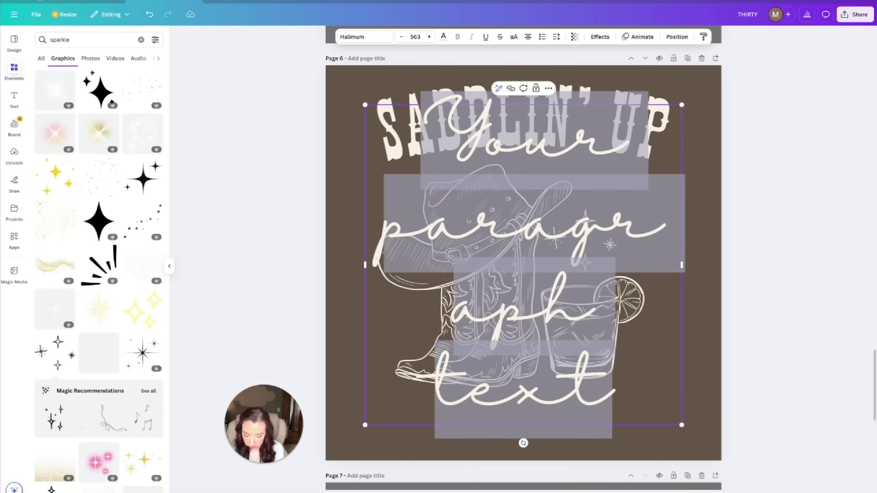
type("for my th")
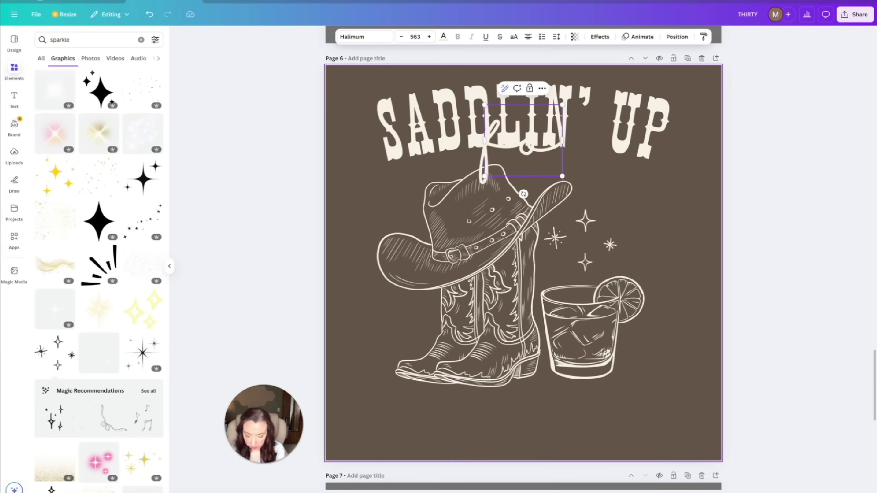
type("irties")
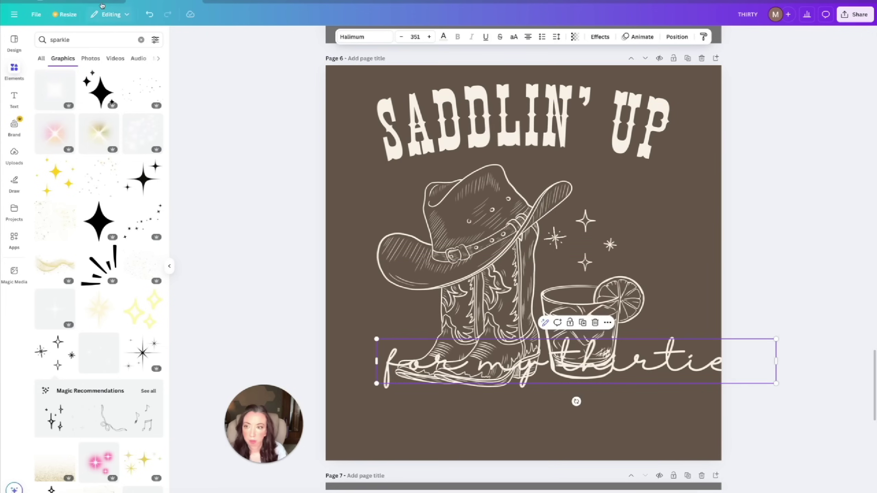
Step: Change the font of the "for my thirties" text to Beth Ellen
left_click(360, 39)
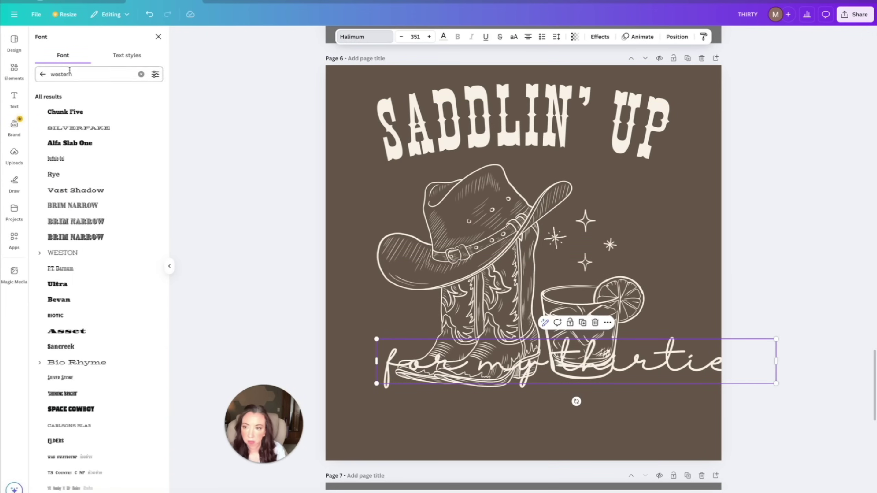
left_click(43, 75)
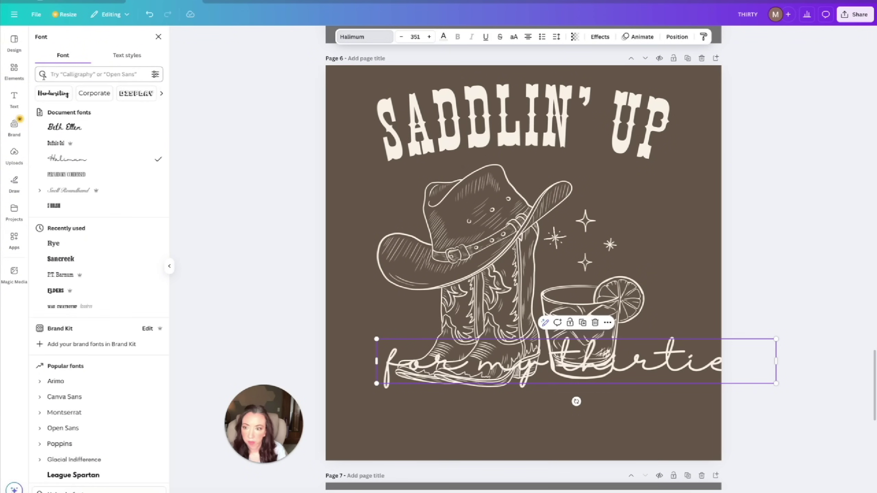
left_click(64, 129)
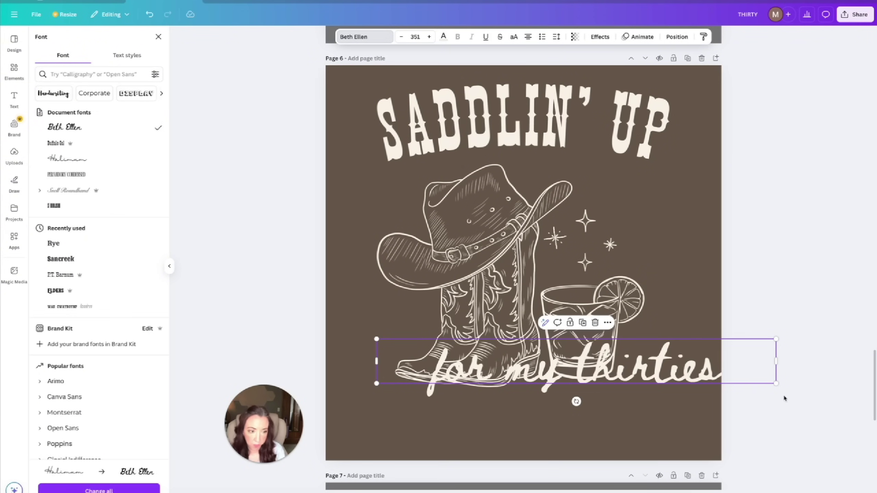
Step: Narrow the "for my thirties" text box to fit its text and centre it just beneath the boots and glass
left_click_drag(775, 361, 672, 362)
left_click(621, 418)
left_click_drag(596, 369, 594, 413)
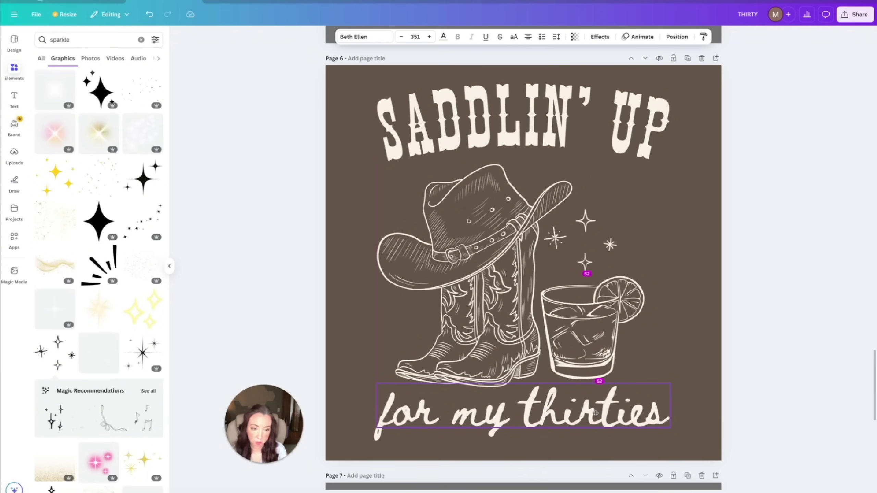
left_click_drag(596, 412, 595, 419)
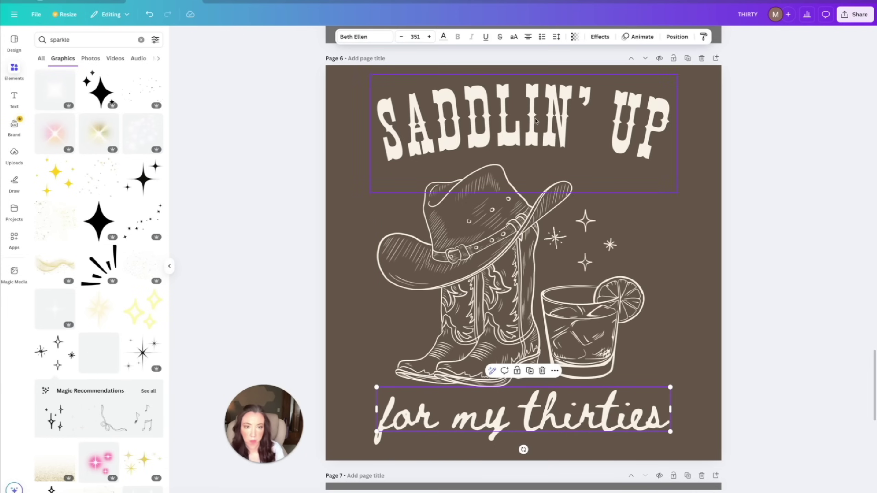
Step: Try a curve of -21 on the "for my thirties" text, remove it and move the text back beneath the boots
left_click(600, 37)
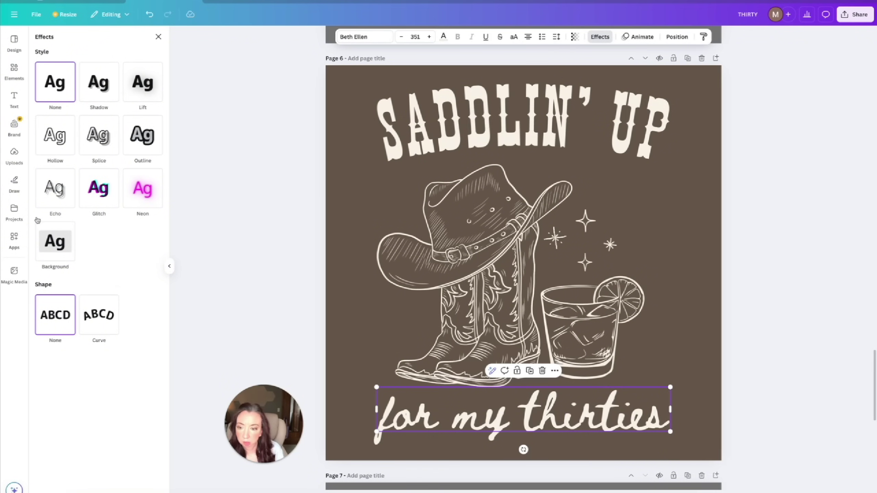
left_click(91, 324)
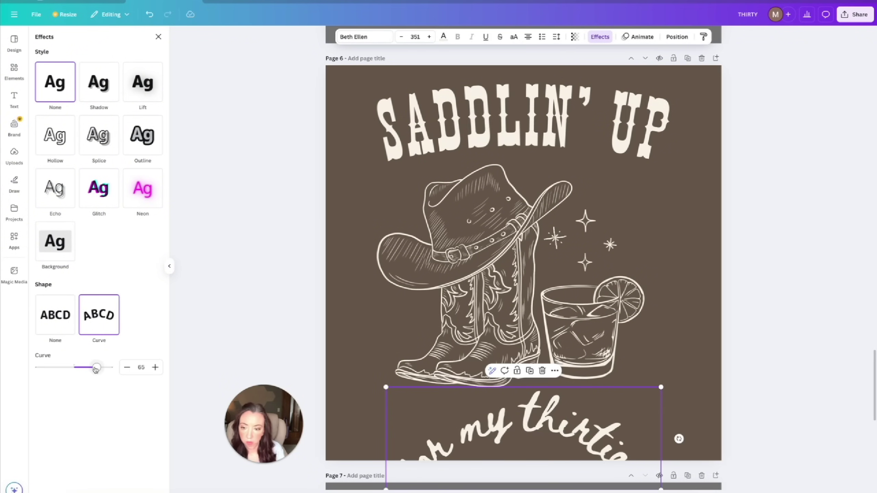
left_click_drag(97, 368, 67, 367)
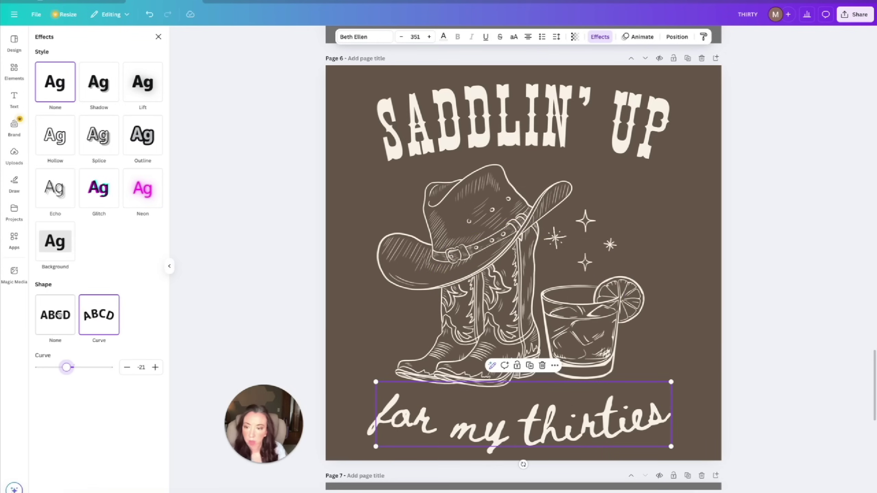
left_click(59, 312)
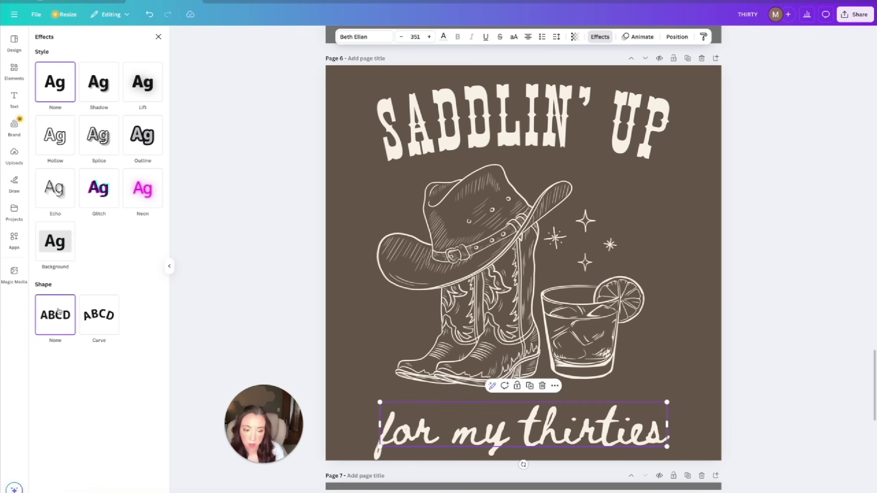
left_click(575, 454)
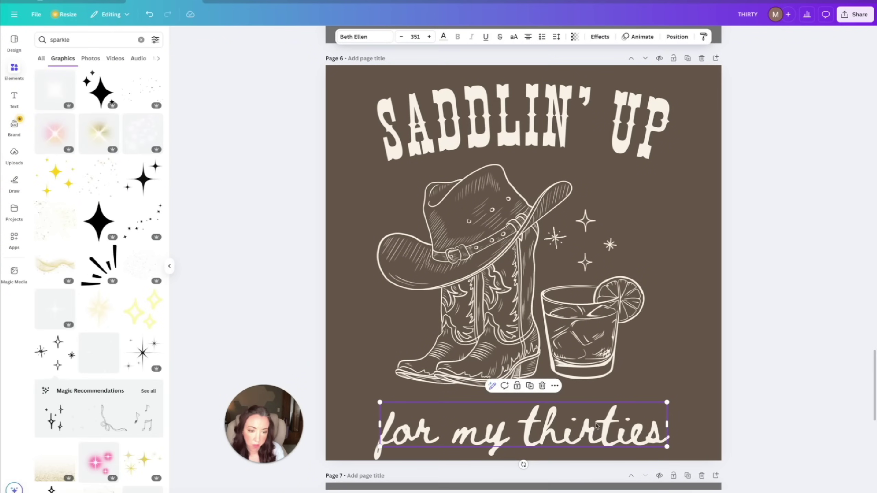
left_click_drag(596, 421, 597, 413)
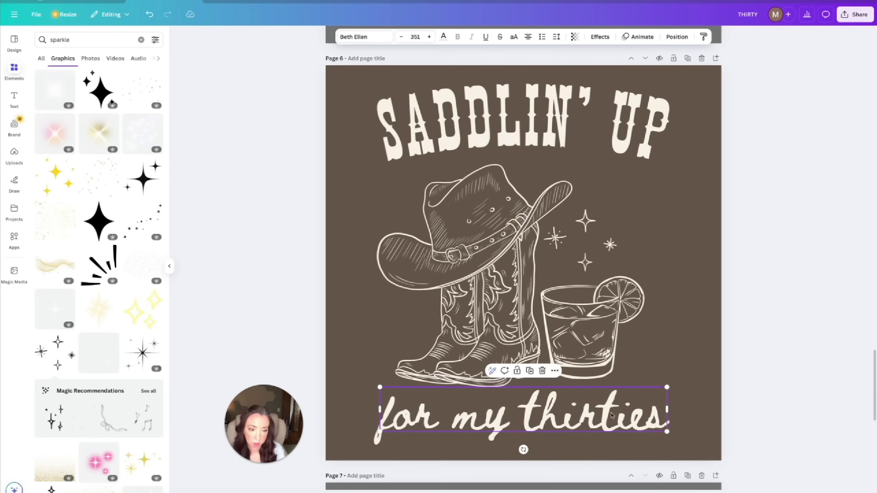
Step: Select all text and graphics on page 6, scale them down slightly together and recentre them on the page
left_click(713, 443)
left_click_drag(693, 444, 367, 69)
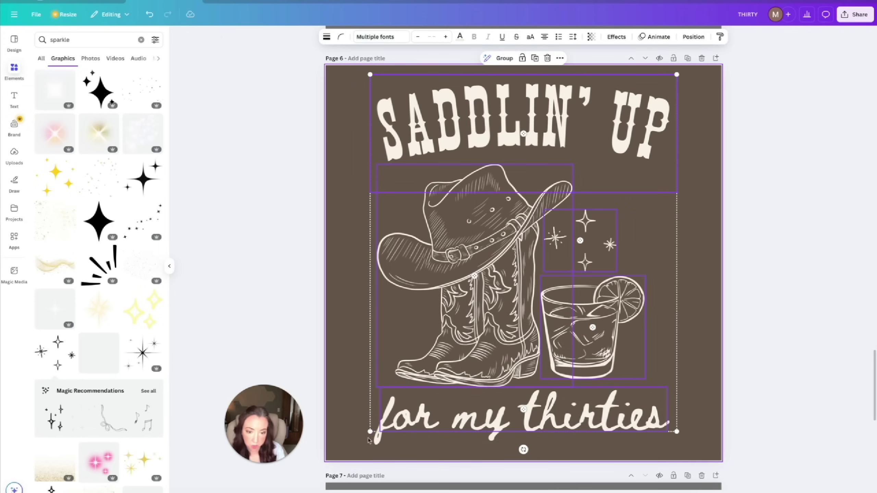
left_click_drag(370, 430, 379, 422)
left_click_drag(530, 330, 525, 327)
left_click(571, 452)
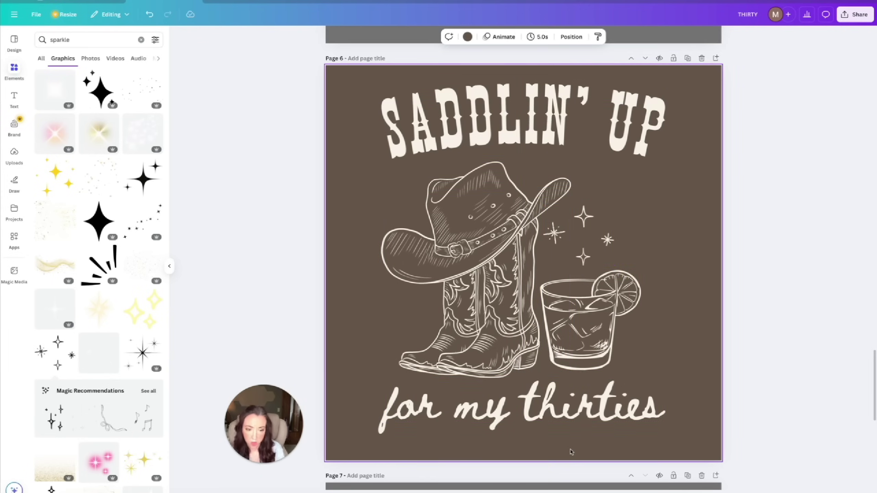
Step: Add a "NASHVILLE, TN" text line to page 6, scale it down to size 150 and place it beneath "for my thirties"
type("text")
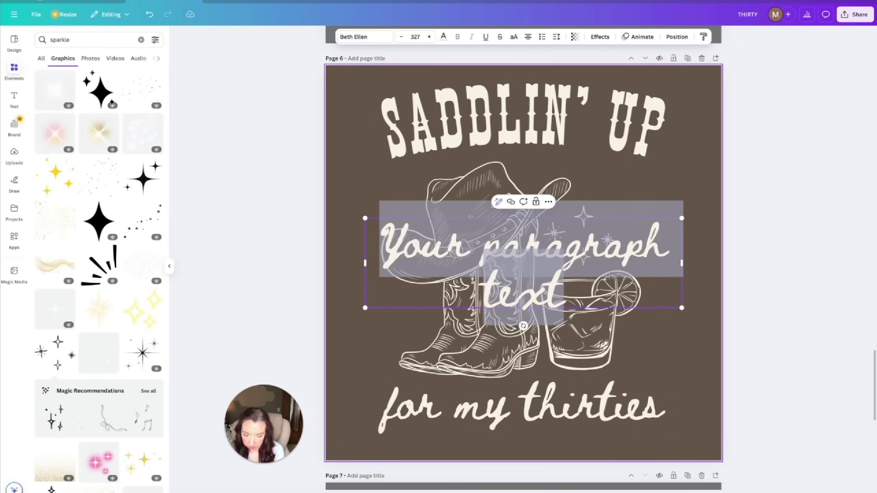
type("nashville")
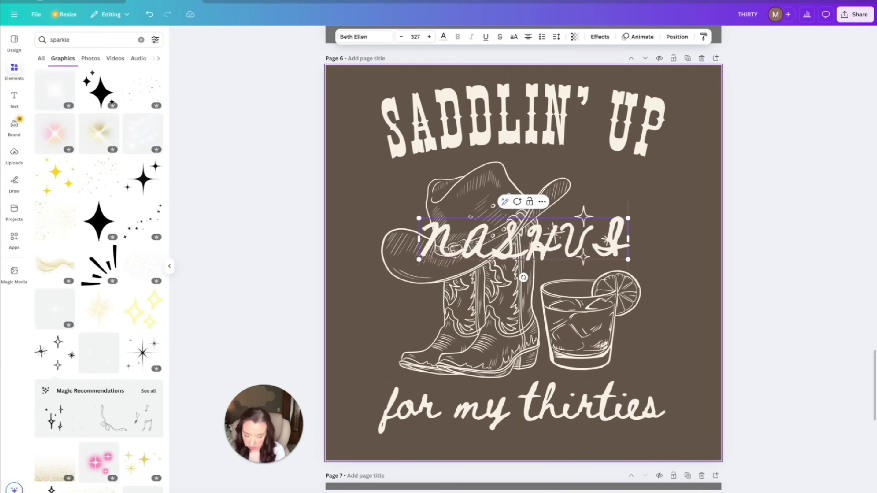
type(", TN")
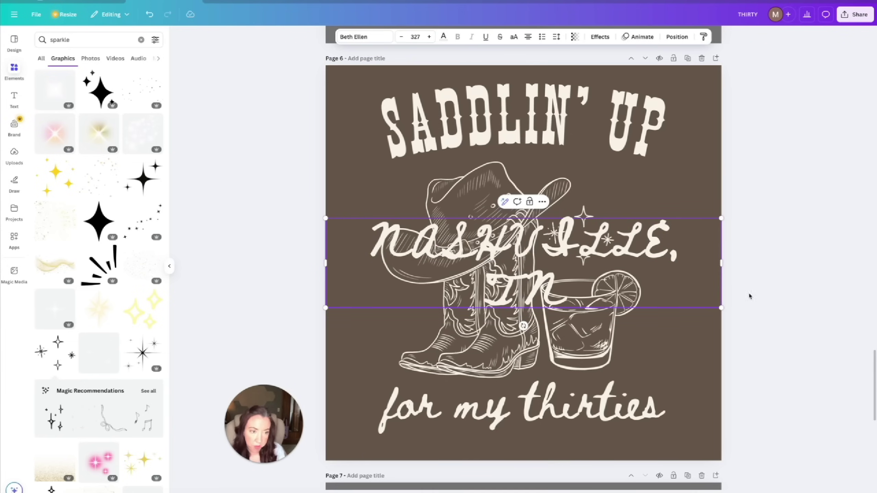
left_click_drag(727, 262, 527, 269)
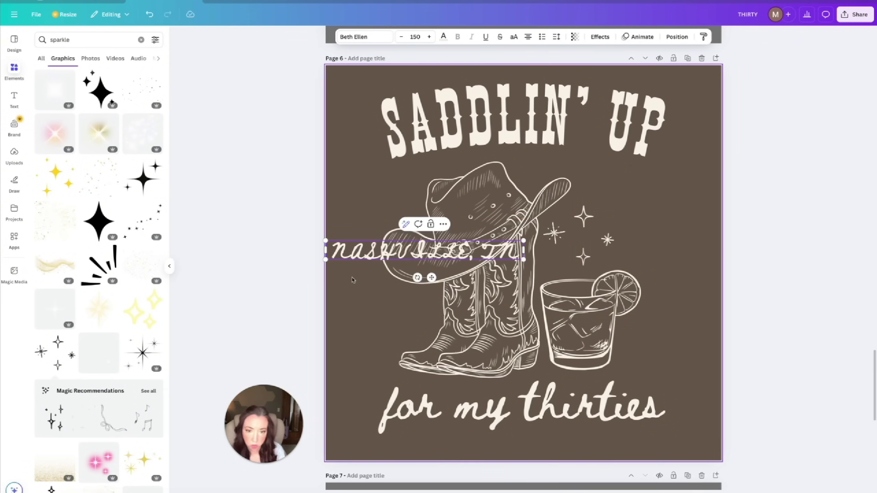
left_click_drag(356, 272, 450, 461)
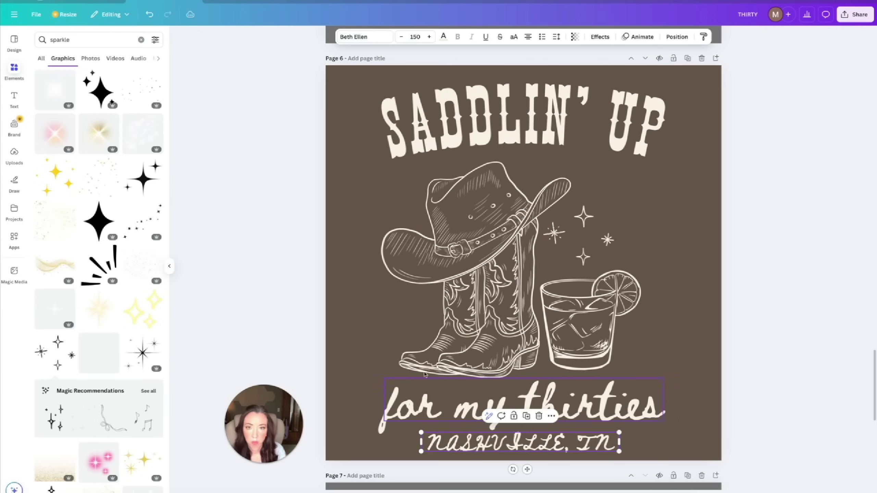
Step: Try Playpen Sans, Sigher, Finger Paint and Adult Notepad on the "NASHVILLE, TN" text, and apply the handwriting font Dekko
left_click(355, 35)
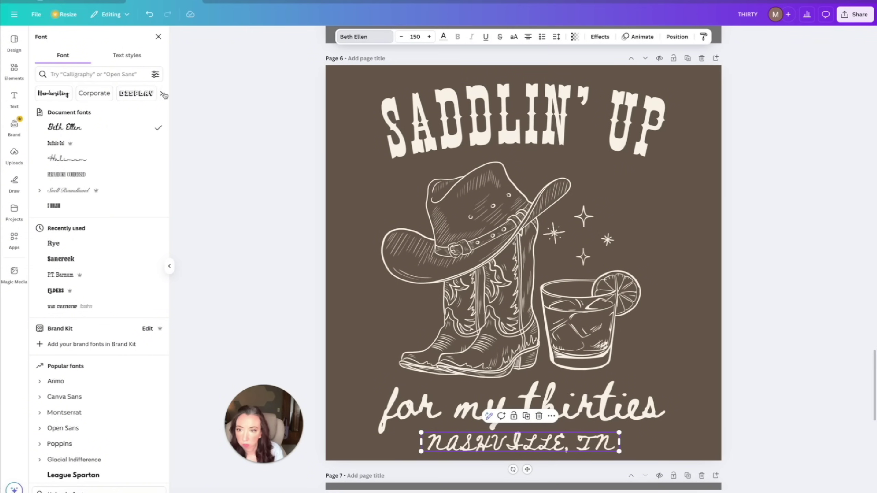
left_click(53, 93)
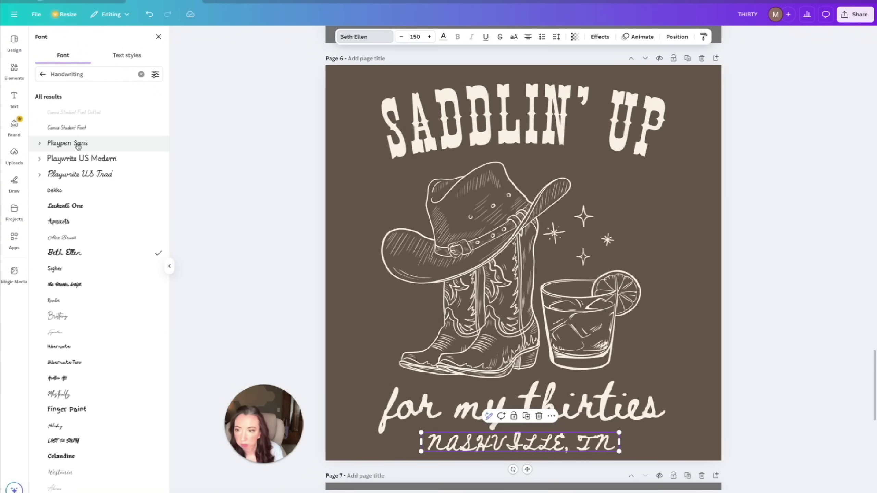
left_click(77, 148)
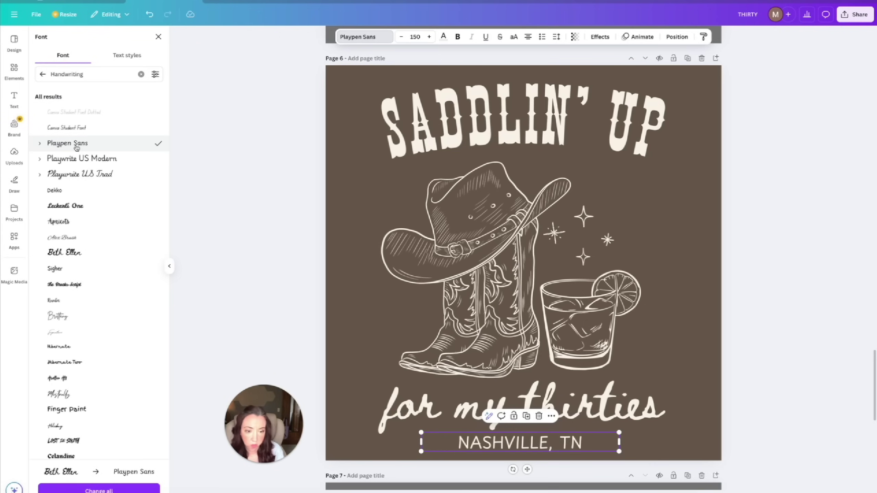
left_click(57, 194)
left_click(55, 277)
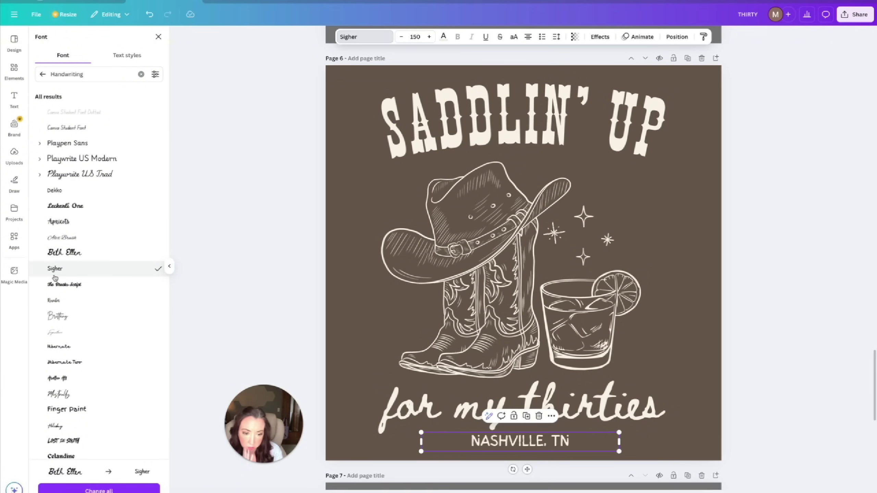
scroll(55, 277, "down", 4)
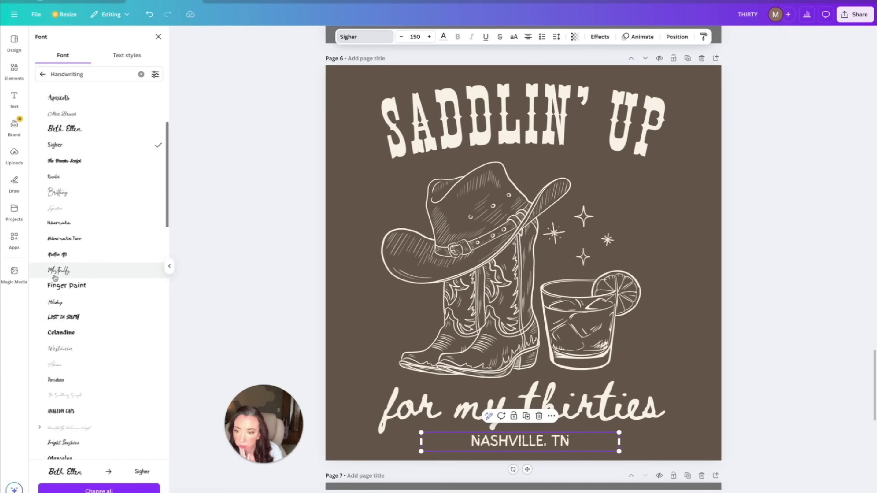
scroll(54, 277, "down", 1)
left_click(55, 277)
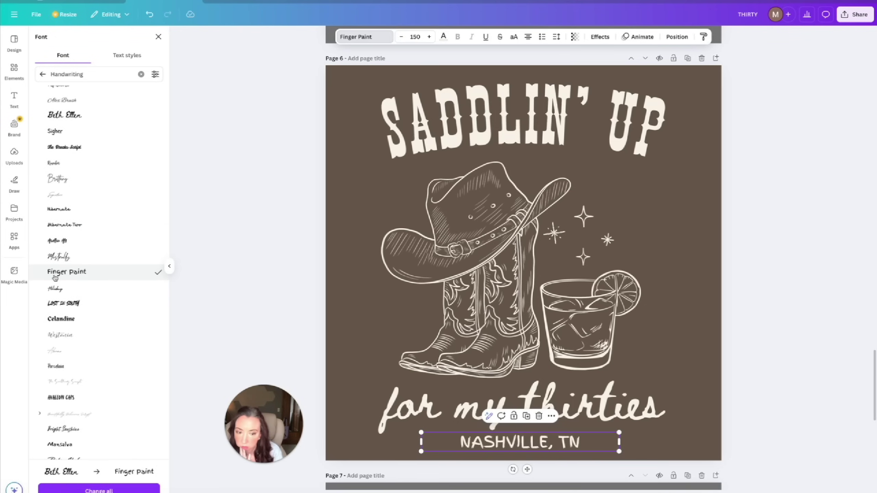
scroll(55, 278, "down", 3)
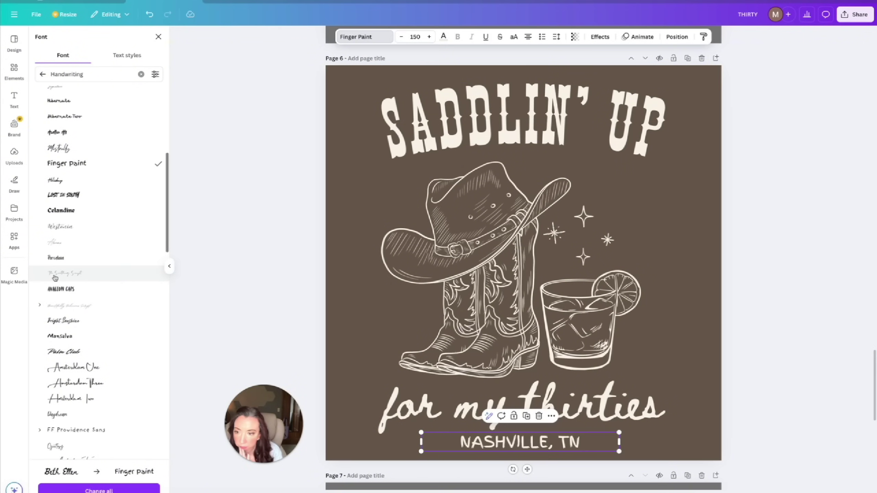
left_click(54, 259)
scroll(49, 292, "up", 8)
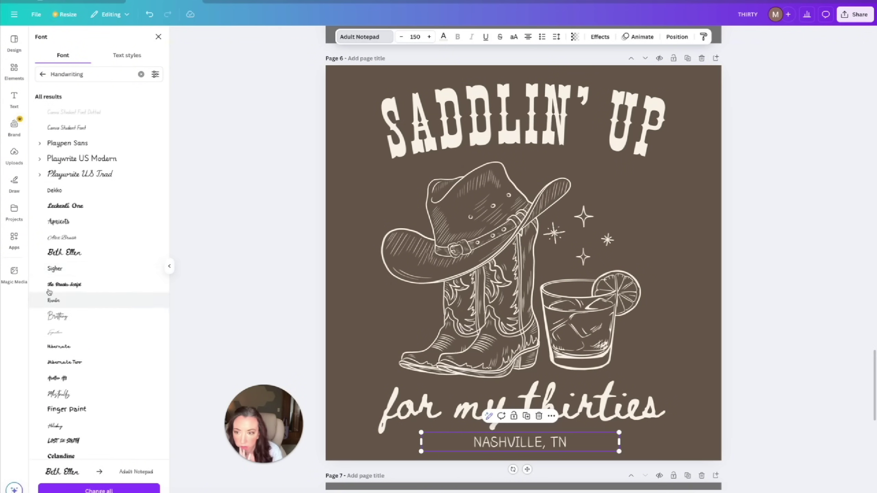
left_click(59, 193)
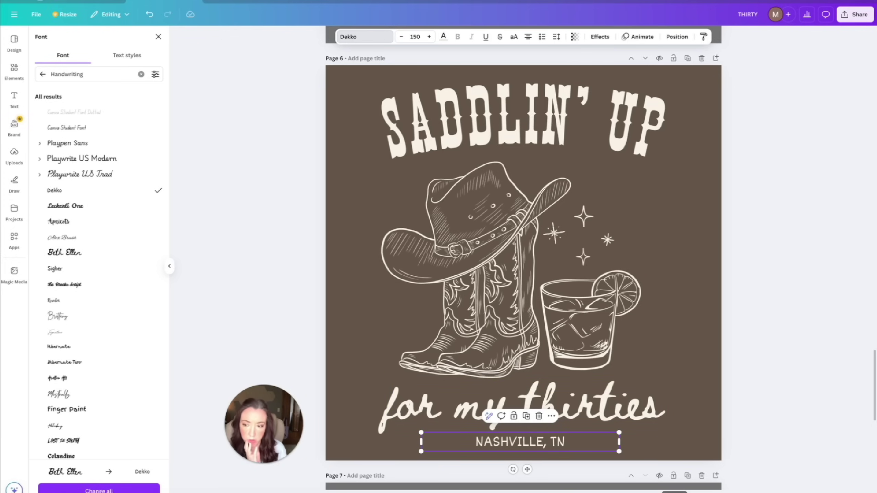
Step: Fit the "NASHVILLE, TN" text box to its text, enlarge the text to size 194 and centre it horizontally on the page
left_click_drag(619, 442, 556, 431)
left_click(670, 37)
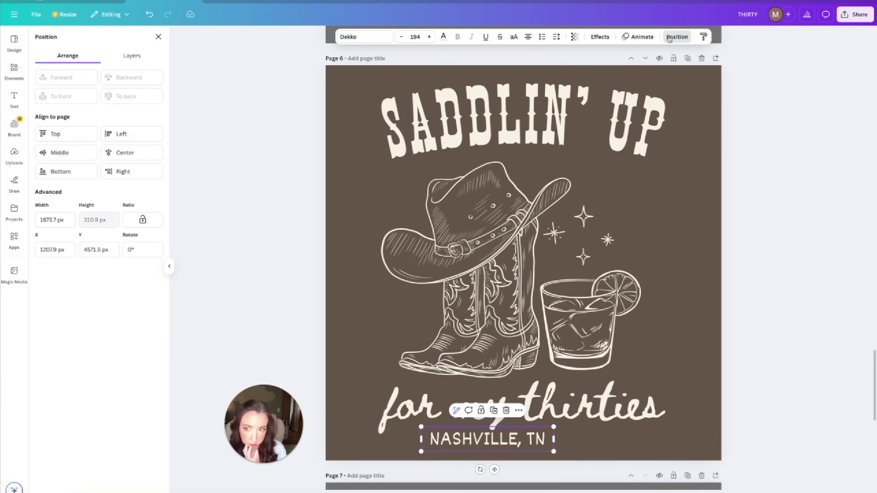
left_click(125, 153)
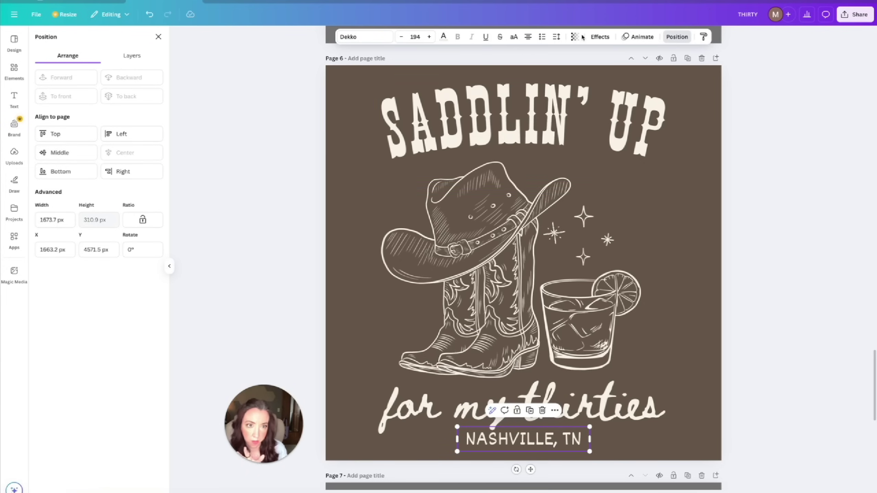
Step: Set the "NASHVILLE, TN" letter spacing to 336, fit it on one line at size 177 and recentre it just beneath "for my thirties"
left_click(557, 37)
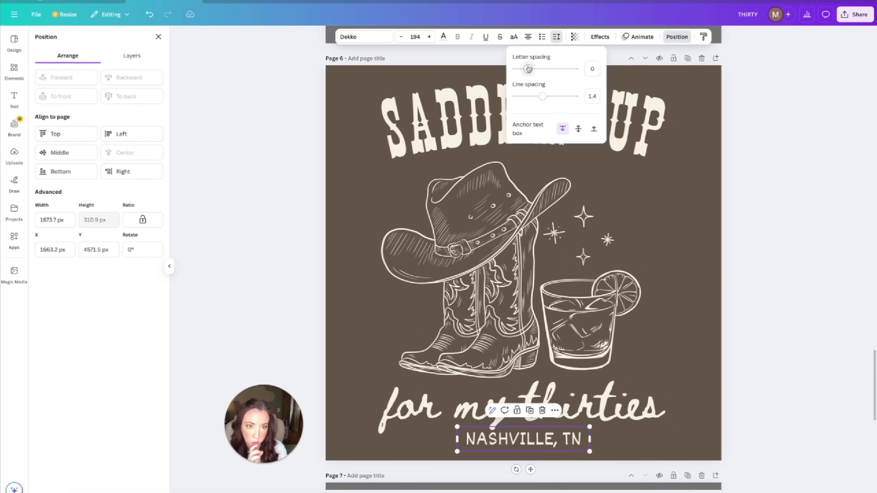
left_click_drag(529, 68, 547, 68)
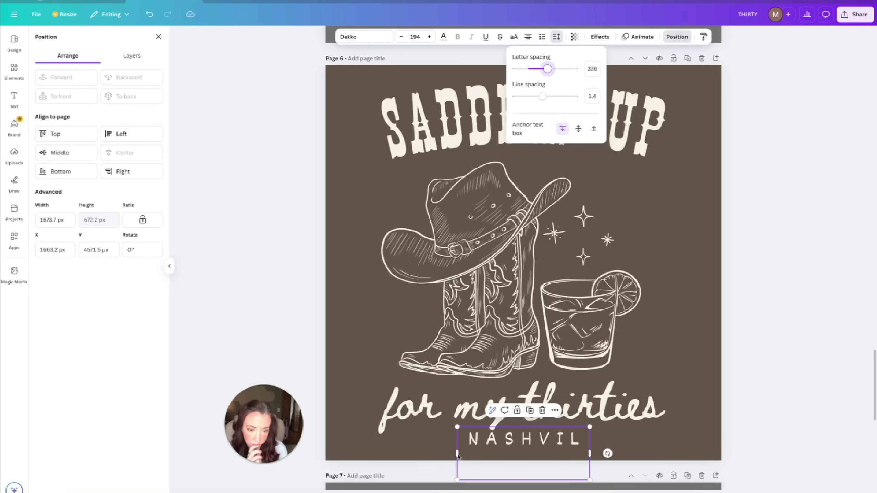
left_click_drag(456, 453, 394, 450)
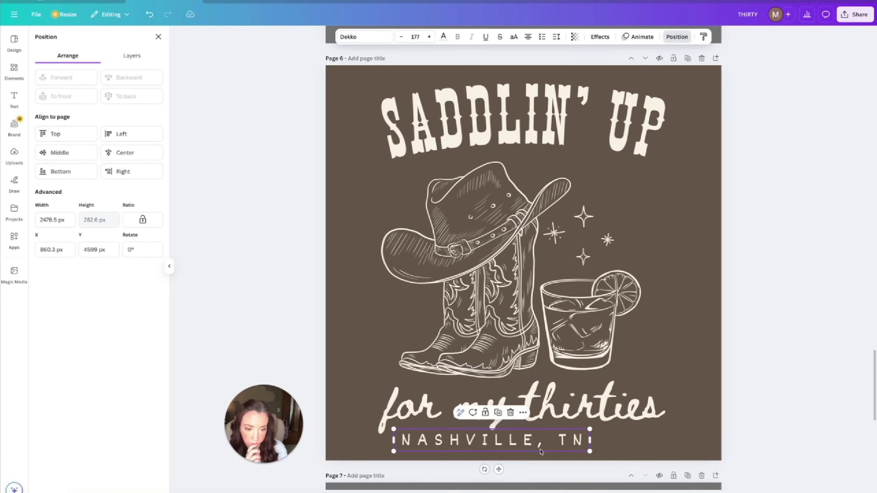
left_click_drag(498, 469, 527, 468)
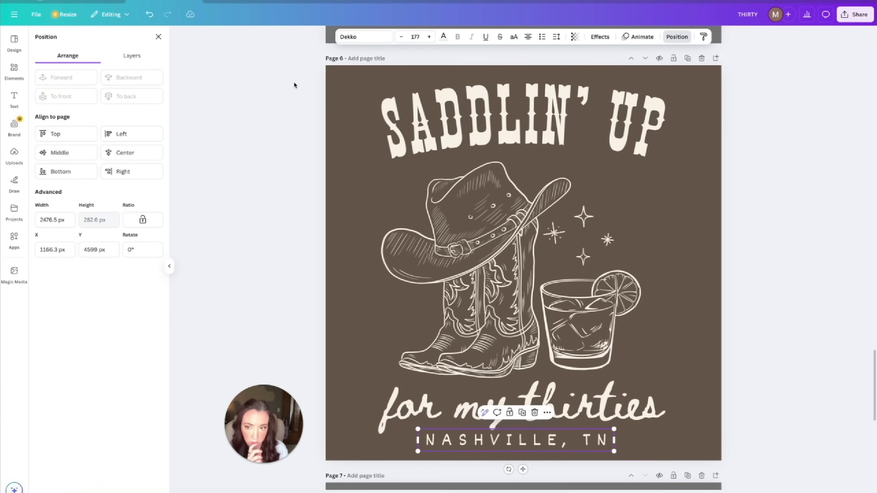
left_click(127, 153)
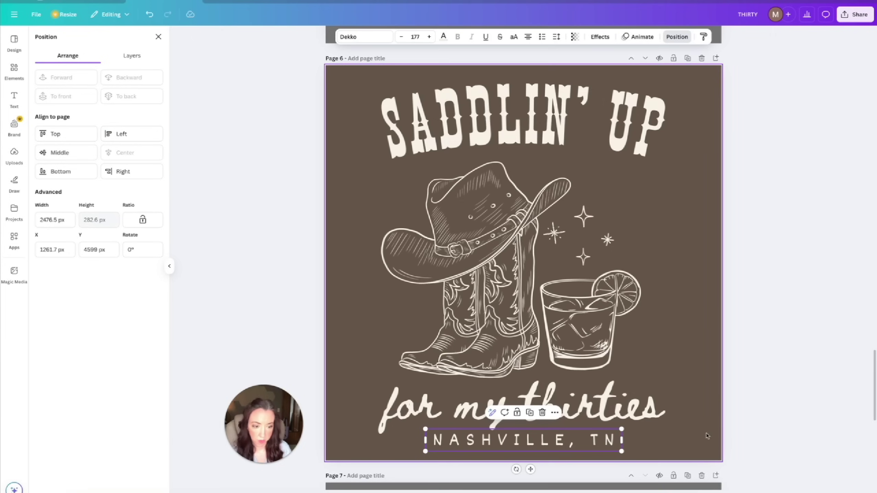
left_click_drag(588, 448, 589, 445)
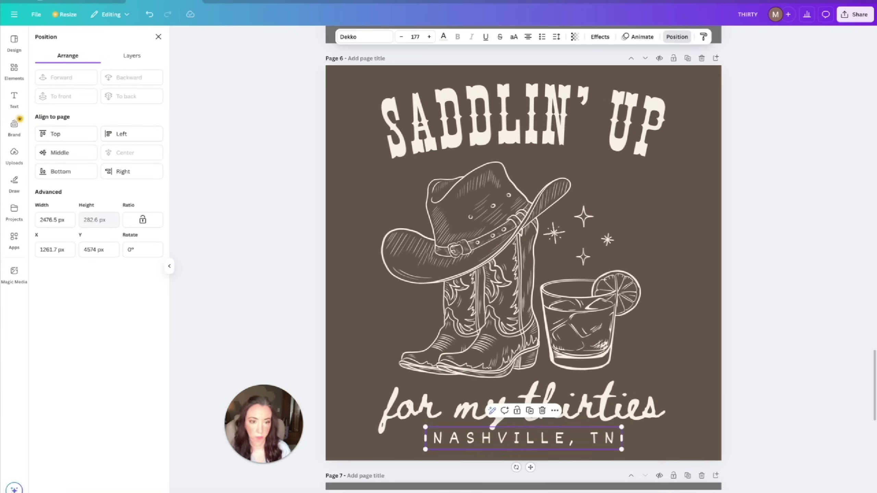
left_click(689, 215)
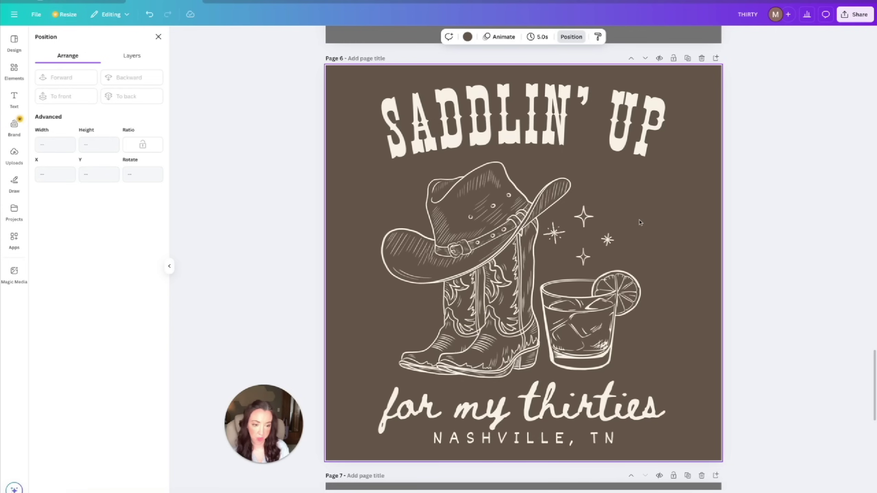
Step: Duplicate page 6 and change the curved heading on the copy to "RIDIN' SHOTGUN"
left_click(689, 59)
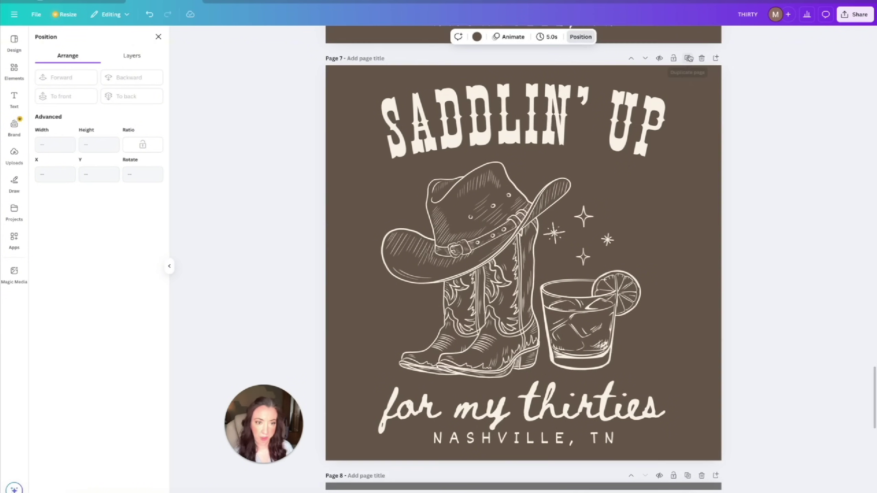
left_click(631, 130)
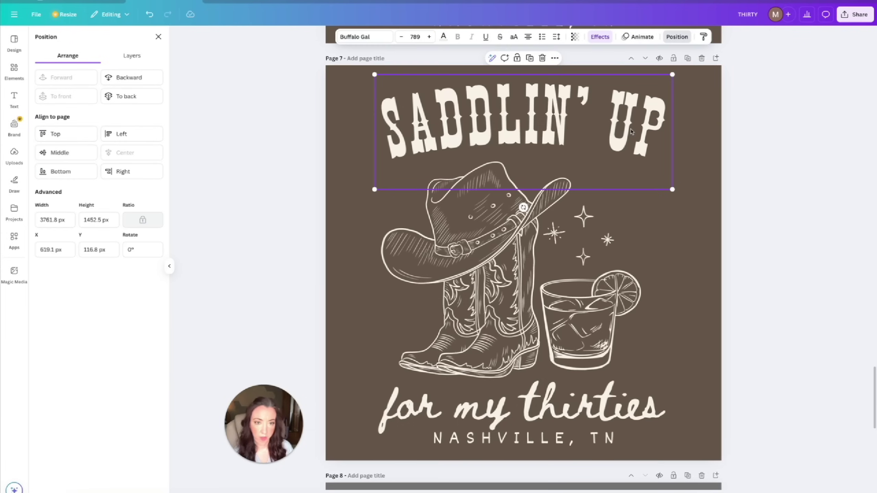
left_click(631, 130)
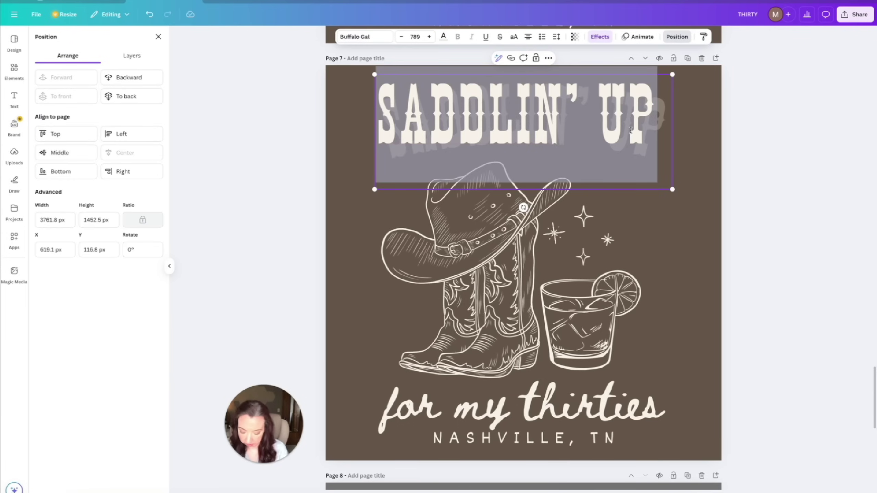
type("RIDING")
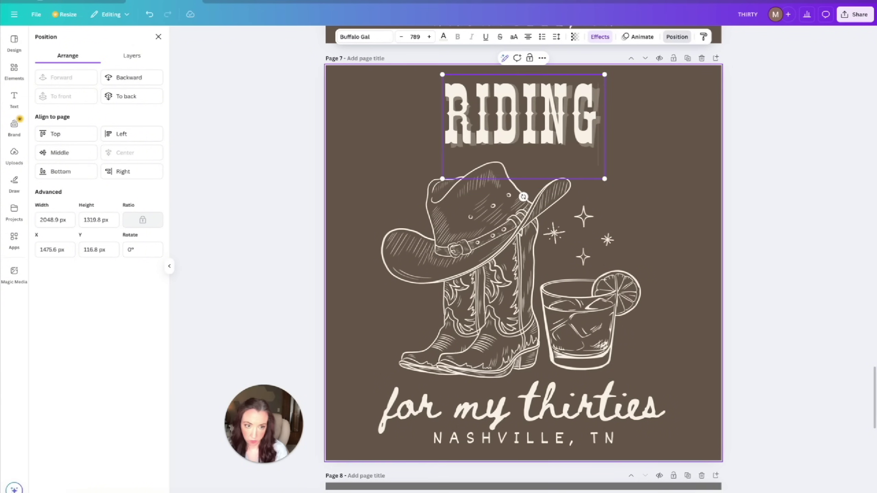
key("BackSpace")
type("'")
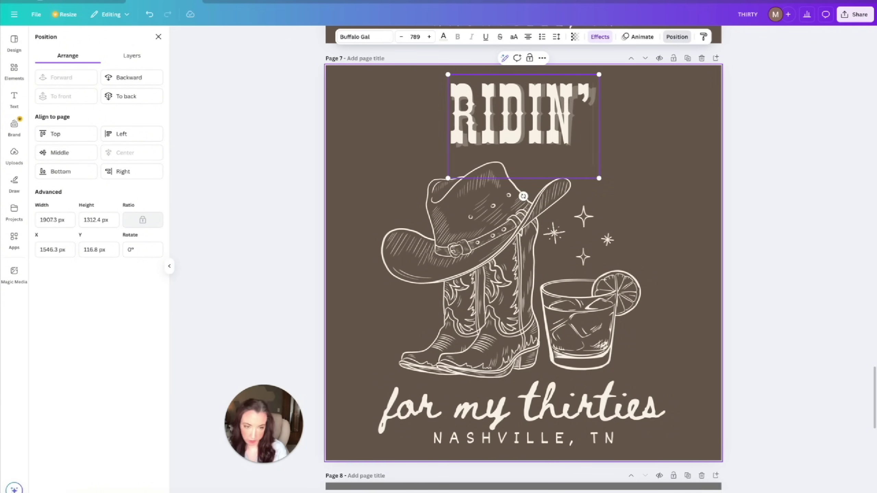
type(" SHOTG")
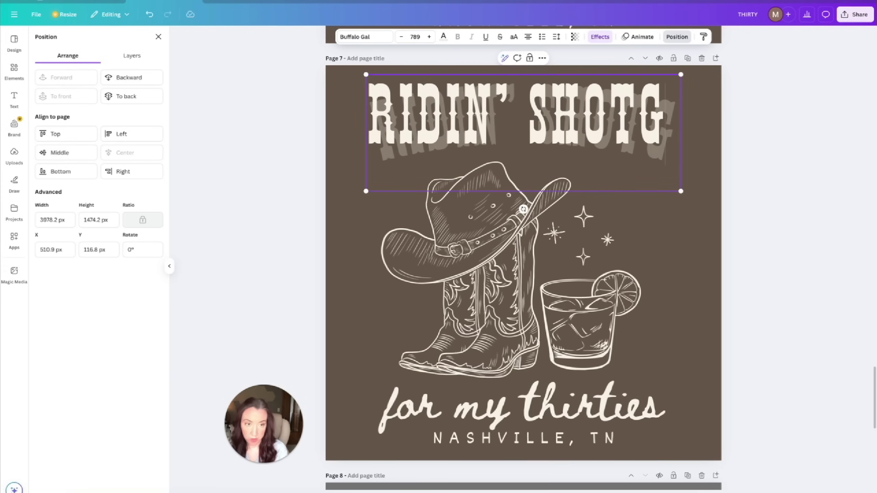
type("UN")
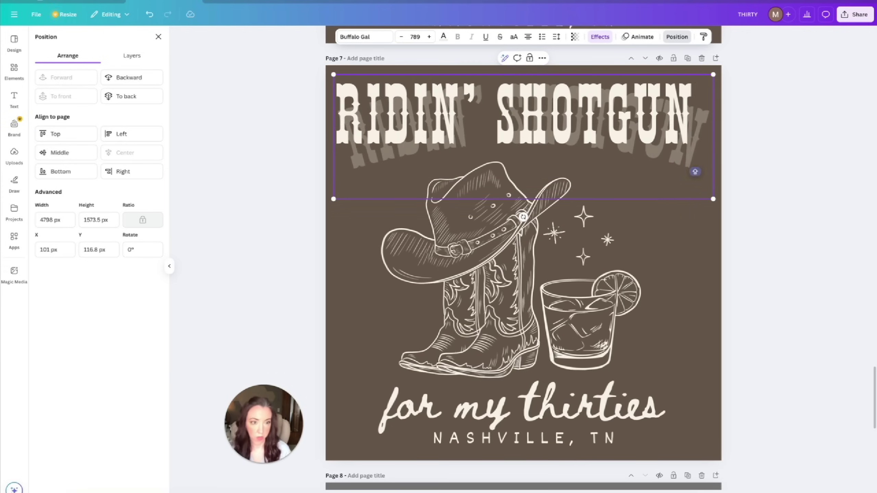
key("Escape")
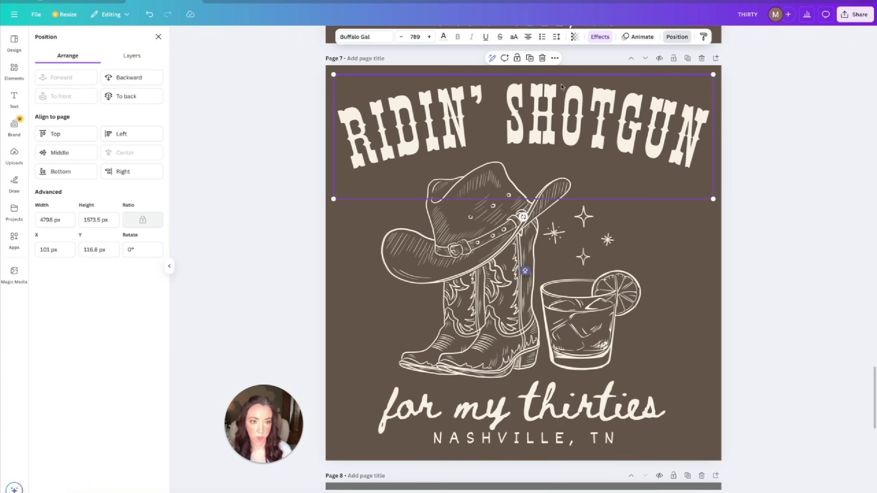
Step: Set the letter spacing of the "RIDIN' SHOTGUN" heading to 0
left_click(556, 37)
mouse_move(530, 69)
left_mouse_down()
mouse_move(521, 69)
mouse_move(530, 70)
left_mouse_up()
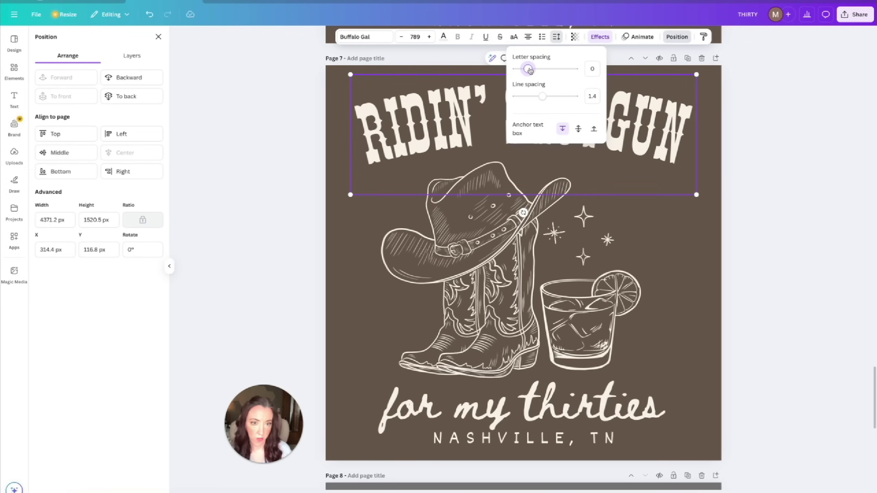
left_click(646, 253)
Step: Replace "my" in the script line on page 7 with the birthday woman's first name in possessive form
left_click(402, 409)
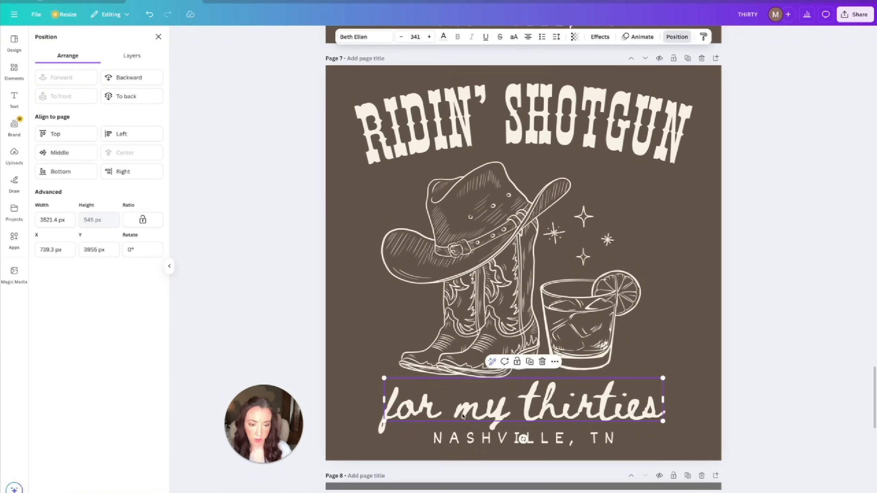
left_click_drag(512, 409, 458, 407)
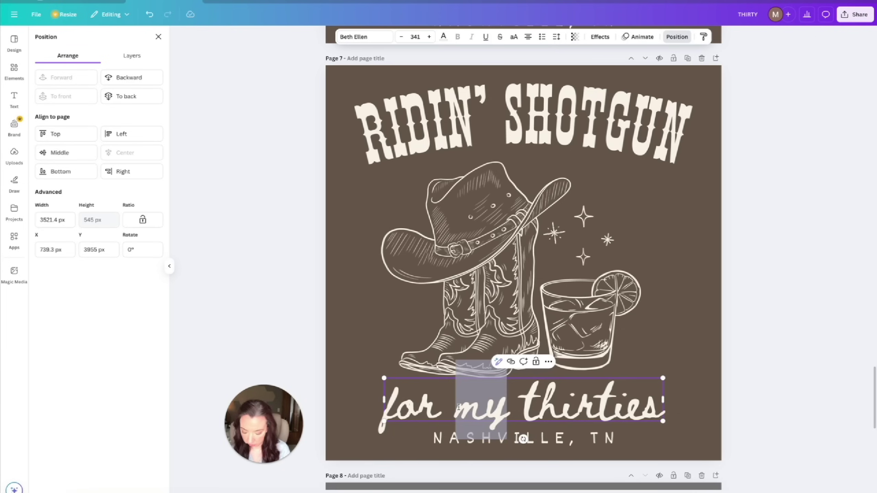
type("Amy'd")
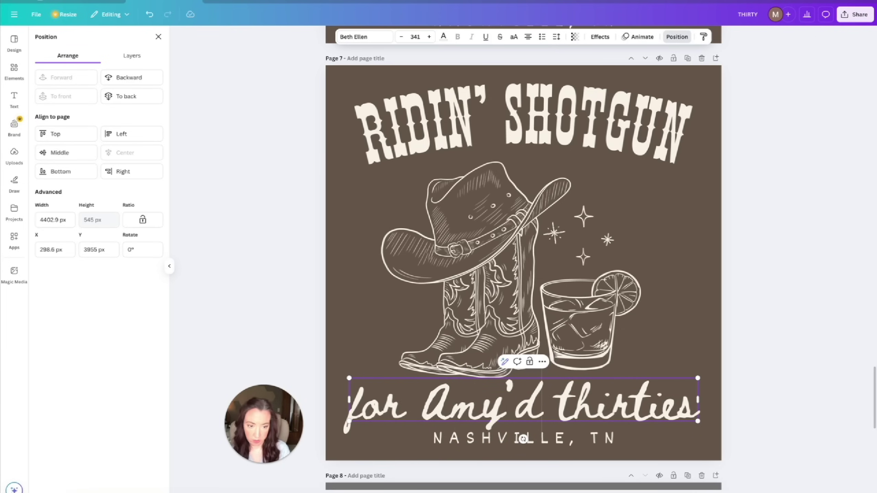
key("BackSpace")
type("s")
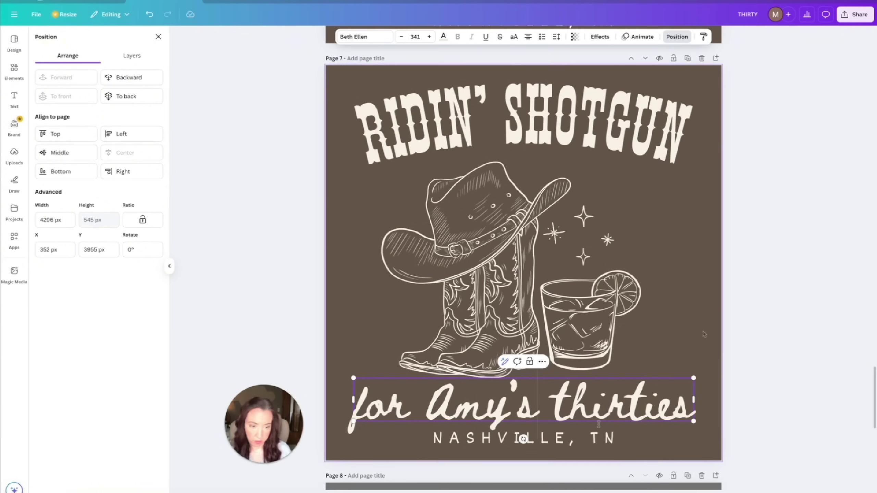
left_click(704, 331)
left_click(562, 448)
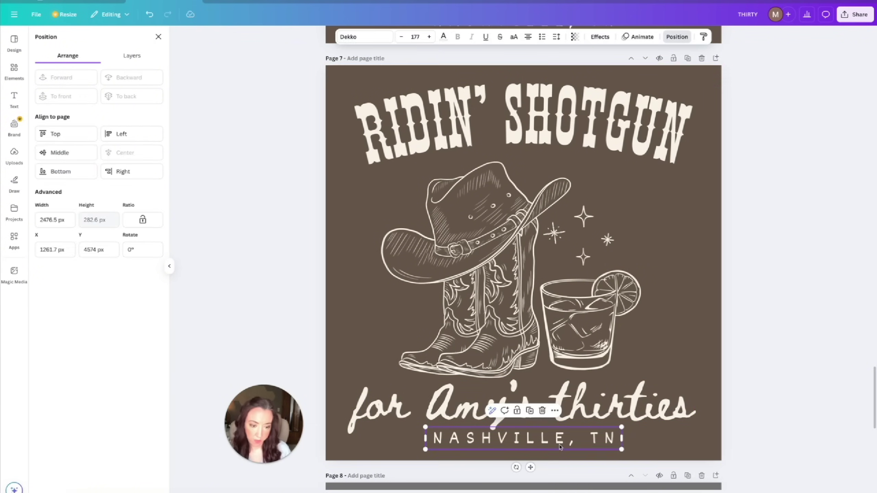
left_click(718, 300)
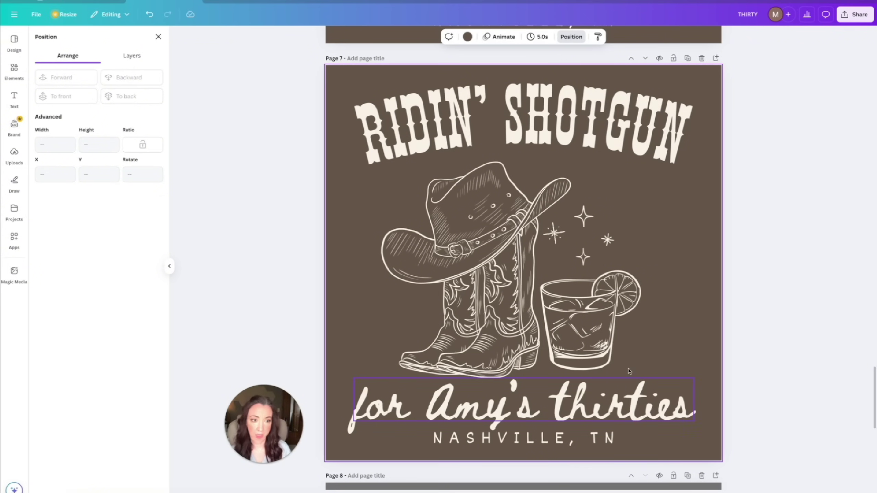
Step: Compare the "RIDIN' SHOTGUN" guest version on page 7 with the "SADDLIN' UP" design on page 6
scroll(628, 371, "up", 8)
scroll(628, 371, "up", 2)
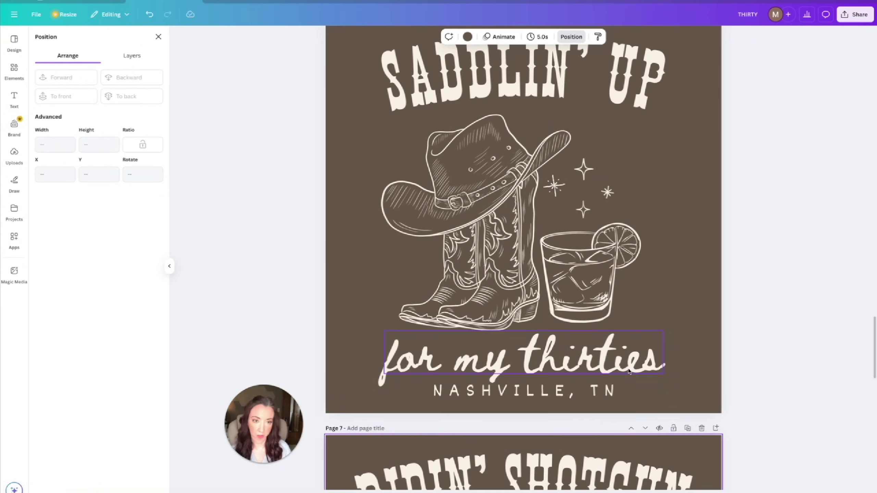
scroll(606, 249, "down", 3)
scroll(605, 248, "down", 9)
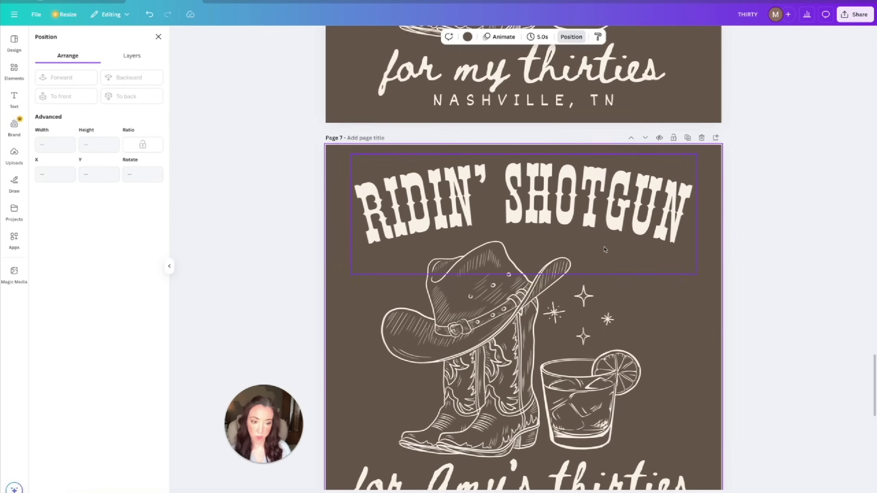
scroll(605, 249, "up", 3)
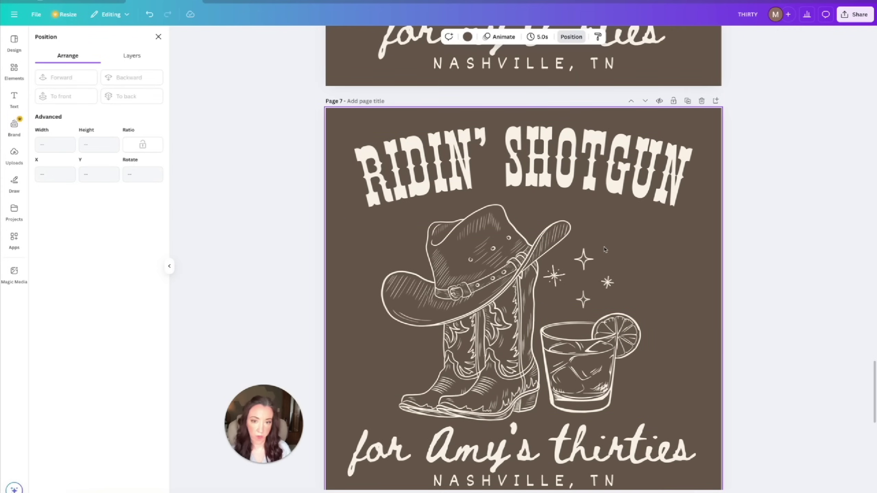
scroll(694, 432, "down", 1)
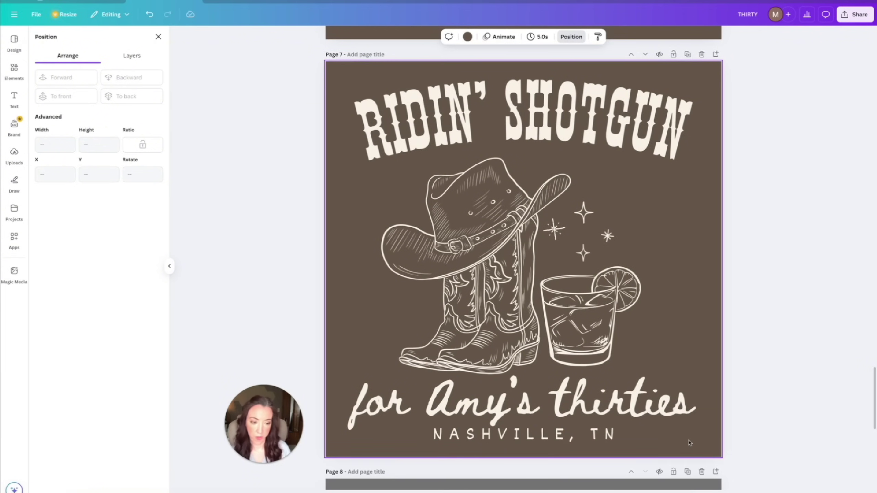
left_click(747, 454)
left_click_drag(748, 453, 446, 102)
left_click(820, 227)
left_click(654, 128)
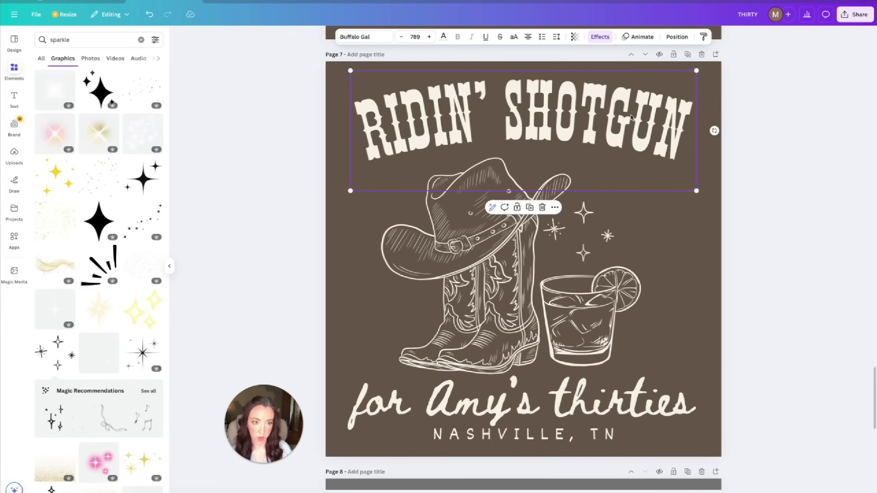
left_click(637, 408)
Step: Recolour the "RIDIN' SHOTGUN" heading, the script line and the "NASHVILLE, TN" text on page 7 to brown #84664D
left_click(583, 430)
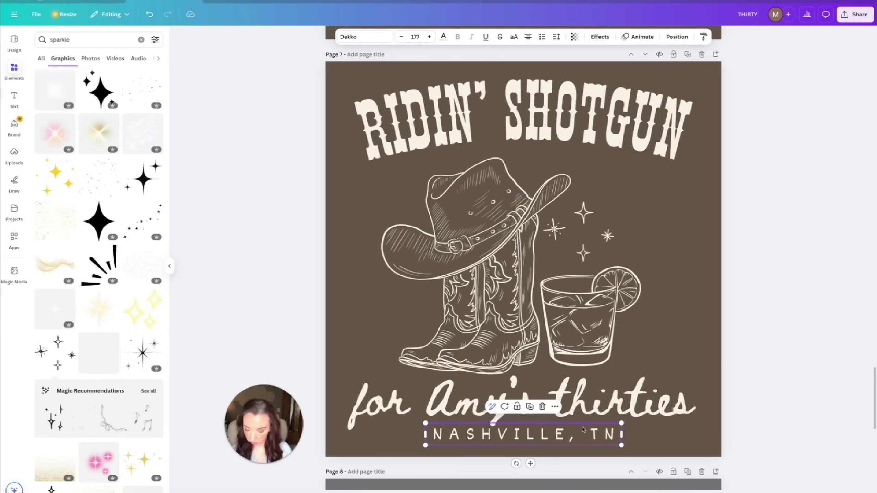
left_click(586, 404, "shift")
left_click(554, 134, "shift")
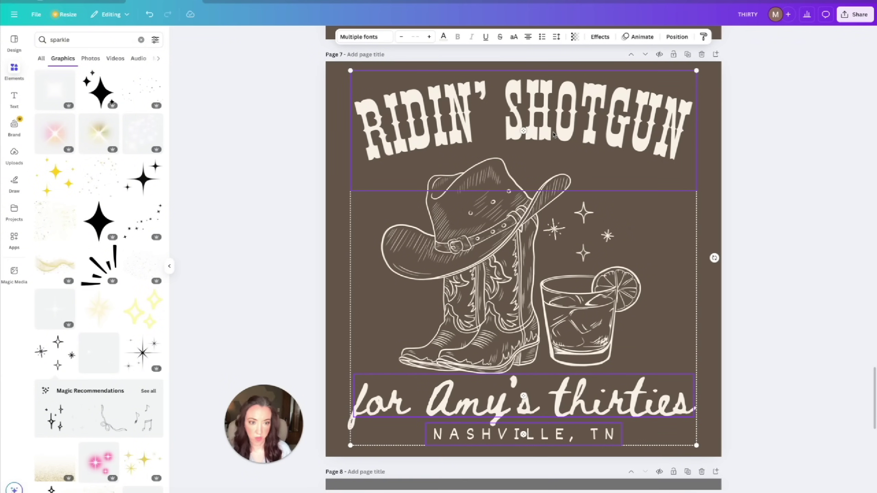
left_click(444, 38)
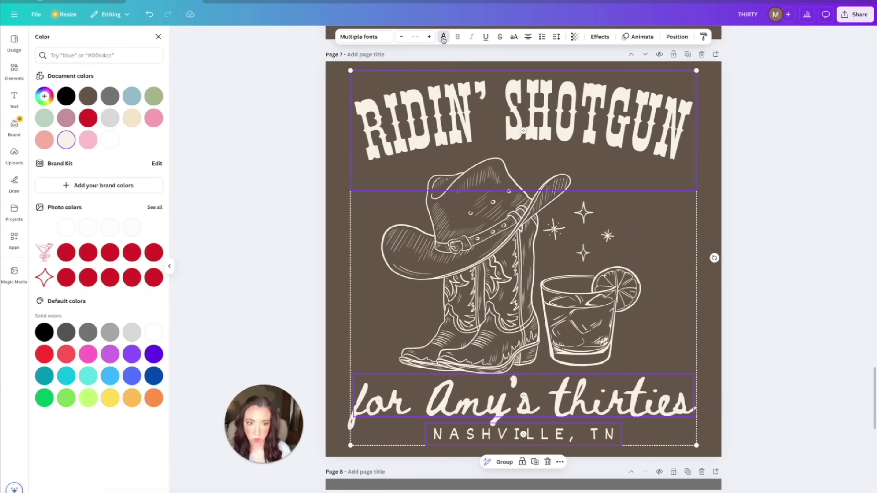
left_click(88, 97)
left_click(41, 100)
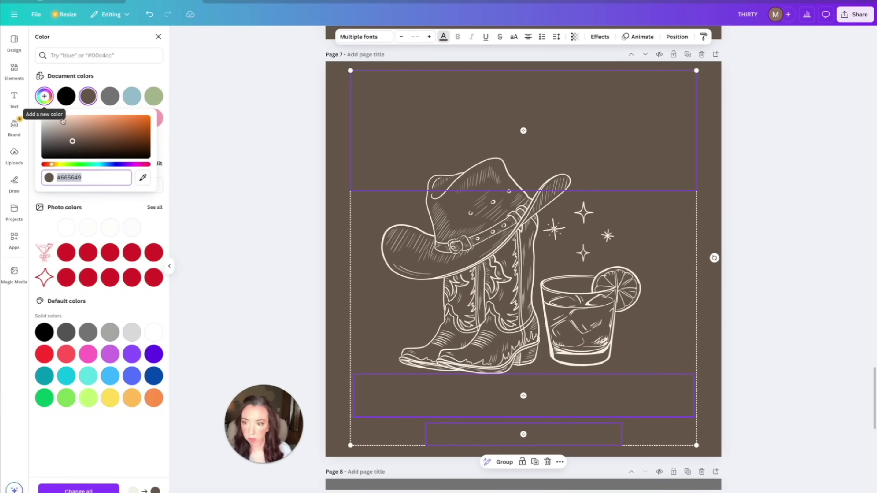
left_click_drag(76, 144, 87, 136)
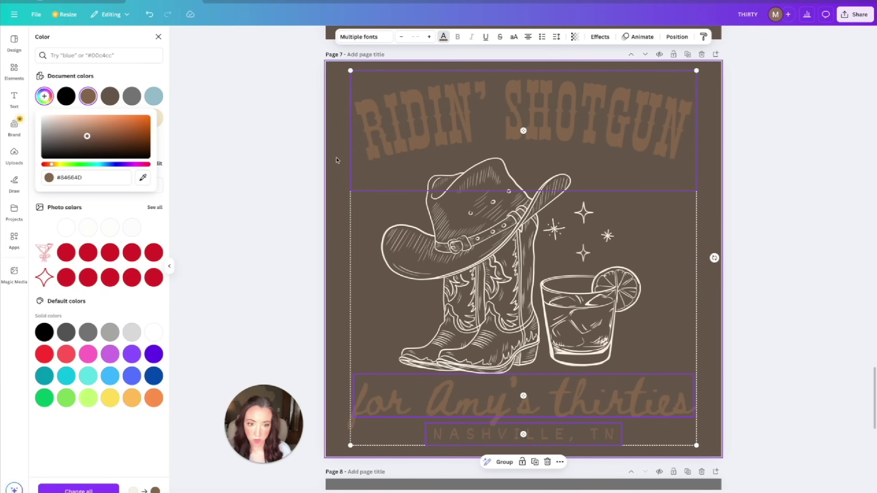
left_click(377, 191)
Step: Recolour the hat-and-boots drawing, the cocktail glass and the sparkles on page 7 with the same brown, #84664D
left_click(551, 266)
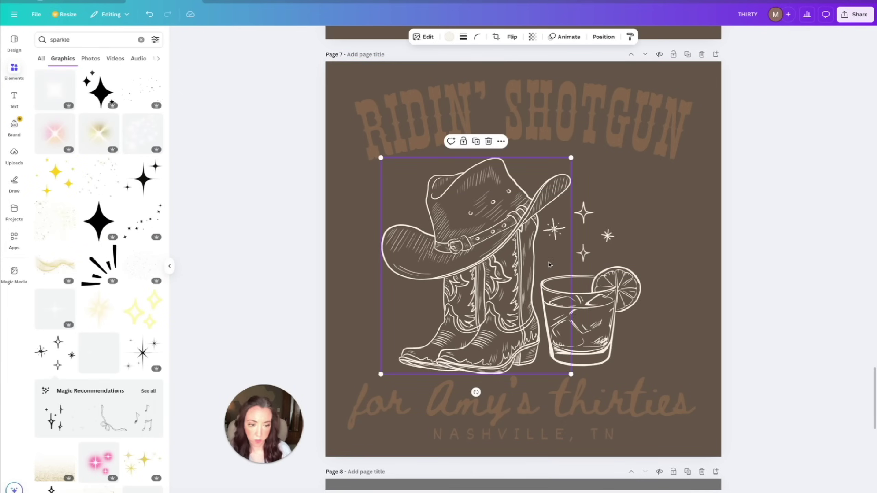
left_click(449, 37)
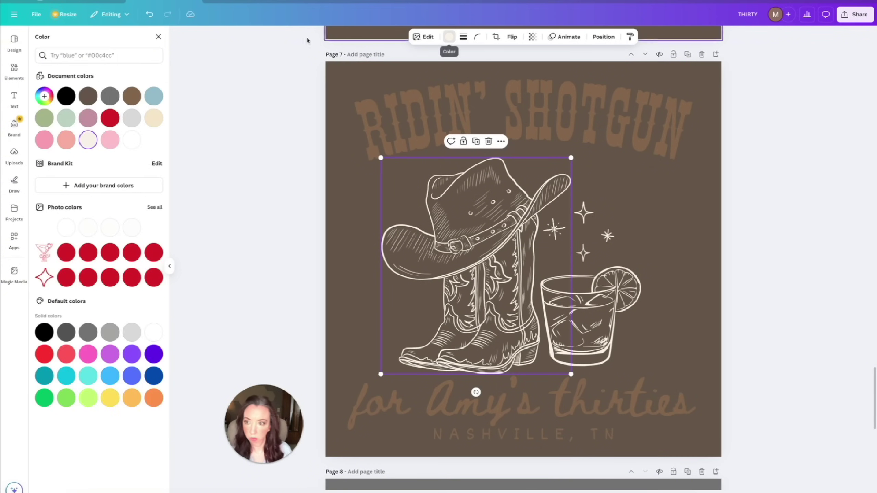
left_click(131, 96)
left_click(608, 345)
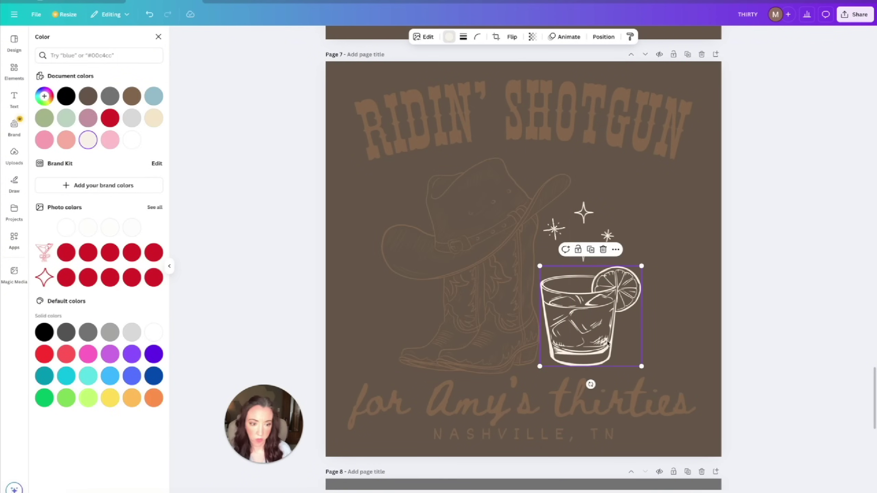
left_click(132, 96)
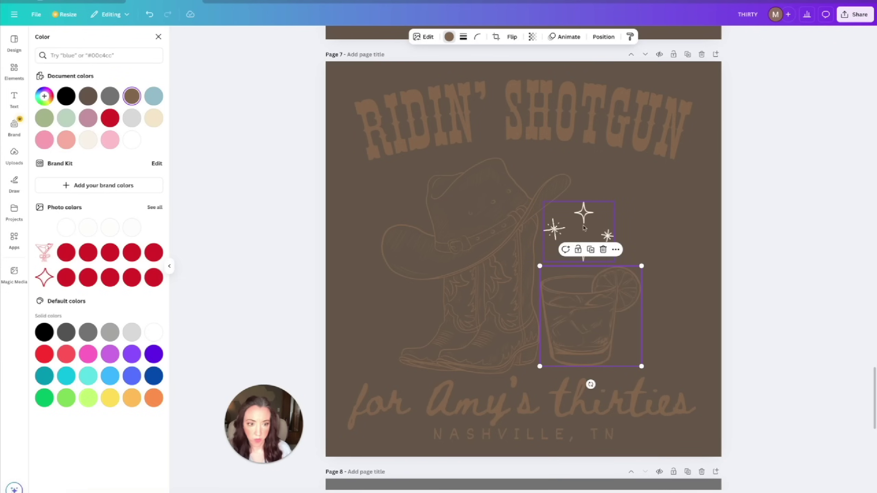
left_click(584, 226)
left_click(131, 96)
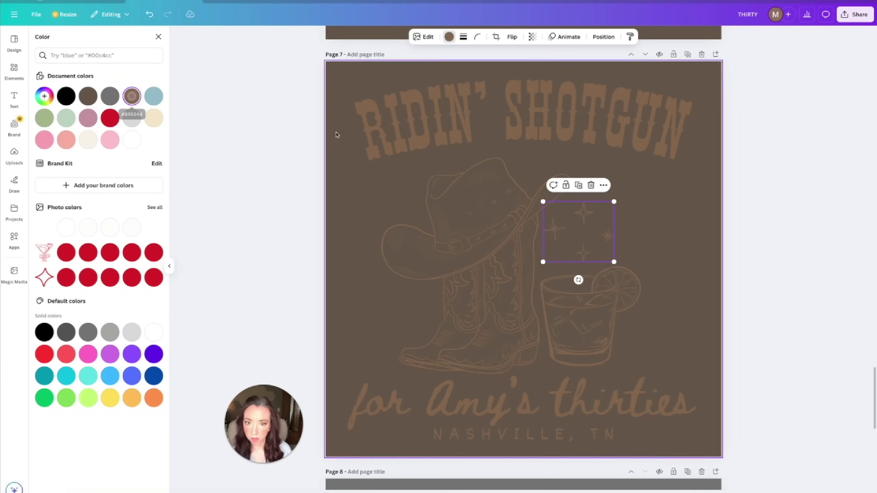
Step: Set the background of page 7 to the cream document colour
left_click(340, 176)
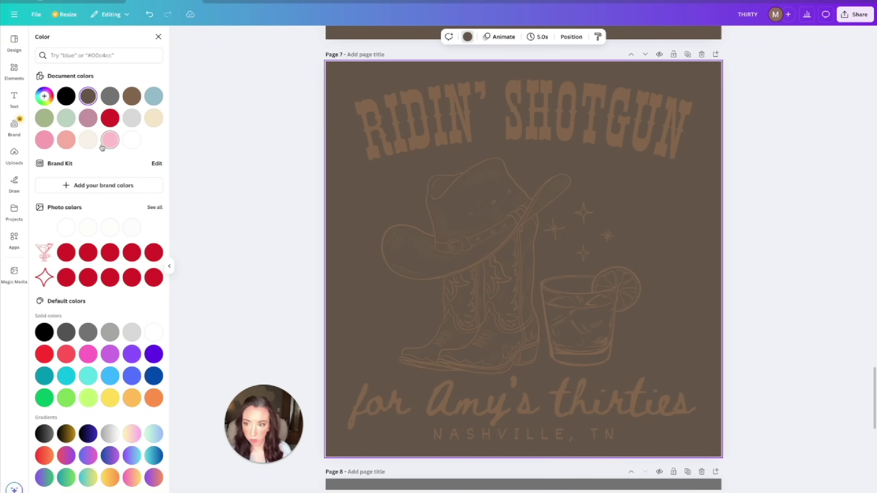
left_click(90, 141)
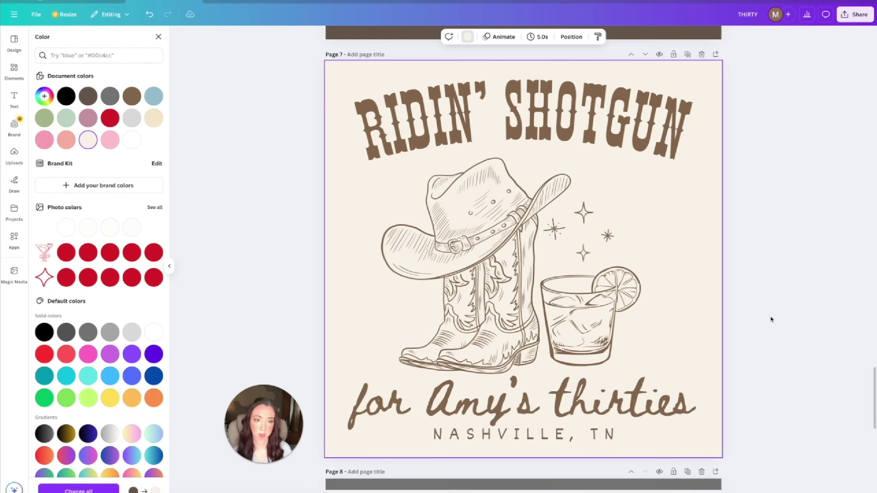
key("Escape")
Step: Move the hat-and-boots, sparkle and cocktail graphics slightly up on page 7, and nudge the same group of graphics on page 6
left_click_drag(755, 343, 516, 229)
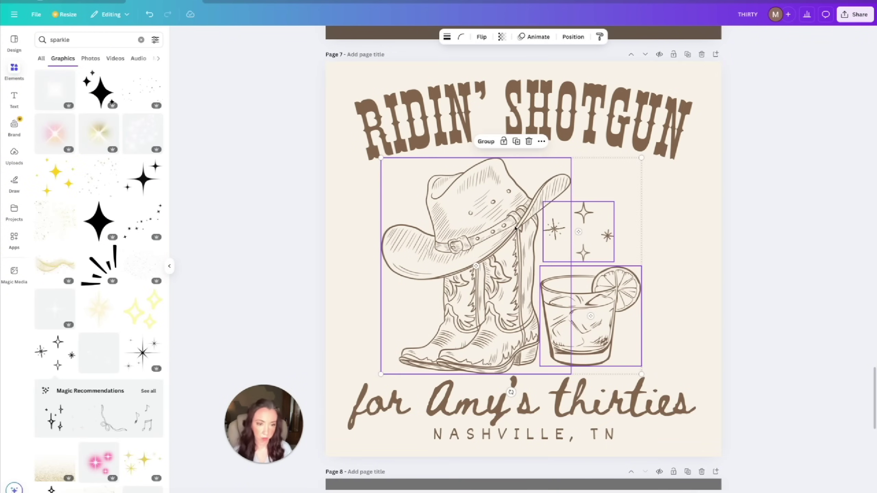
key("Escape")
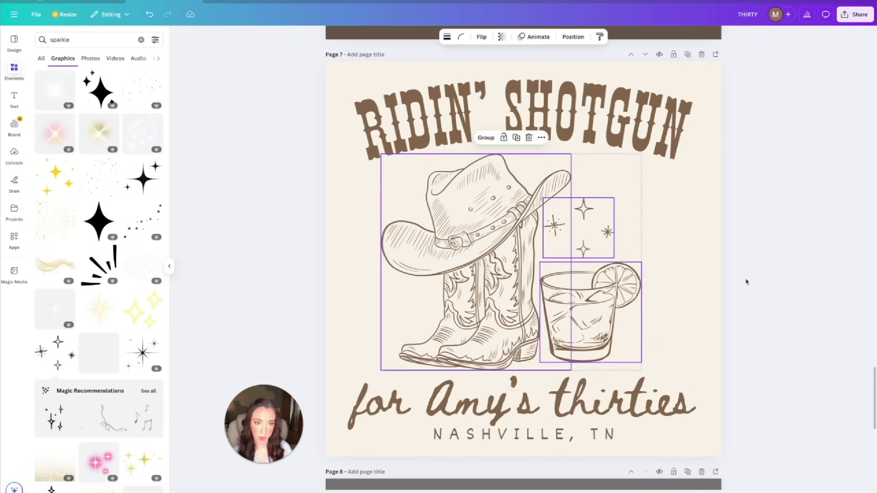
scroll(746, 282, "up", 4)
scroll(745, 281, "up", 7)
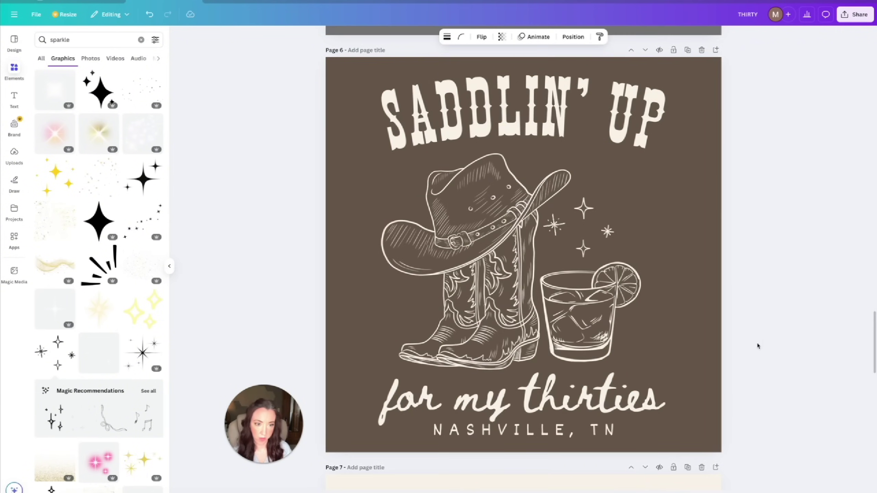
left_click_drag(758, 344, 492, 234)
left_click_drag(501, 263, 501, 266)
left_click(749, 299)
Step: Delete the blank grey page 8 below the "RIDIN' SHOTGUN" design
scroll(700, 344, "down", 6)
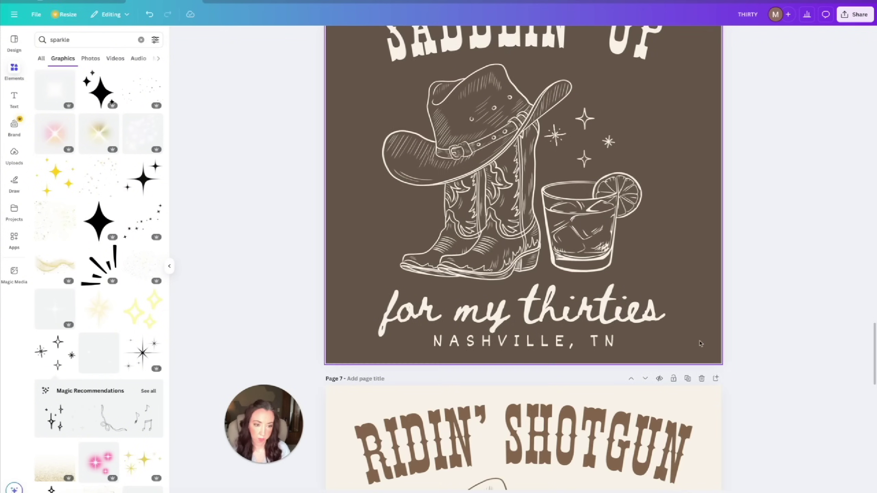
scroll(700, 343, "down", 4)
key("ctrl+d")
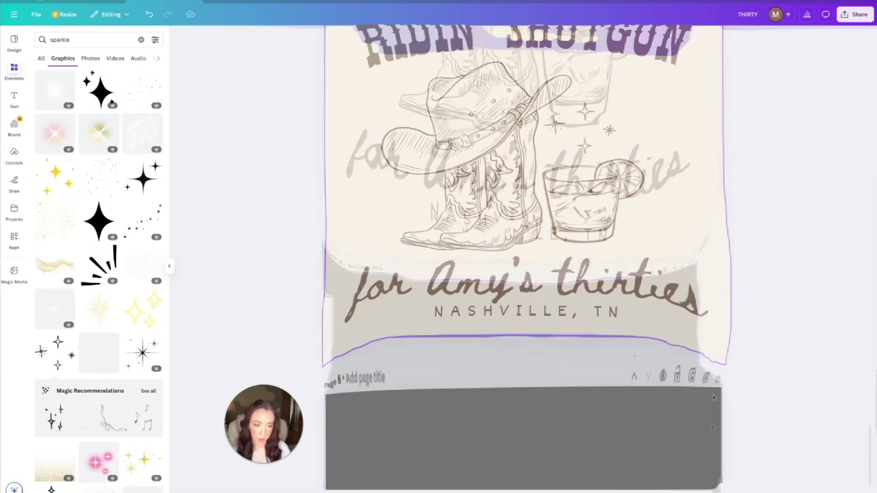
left_click(665, 418)
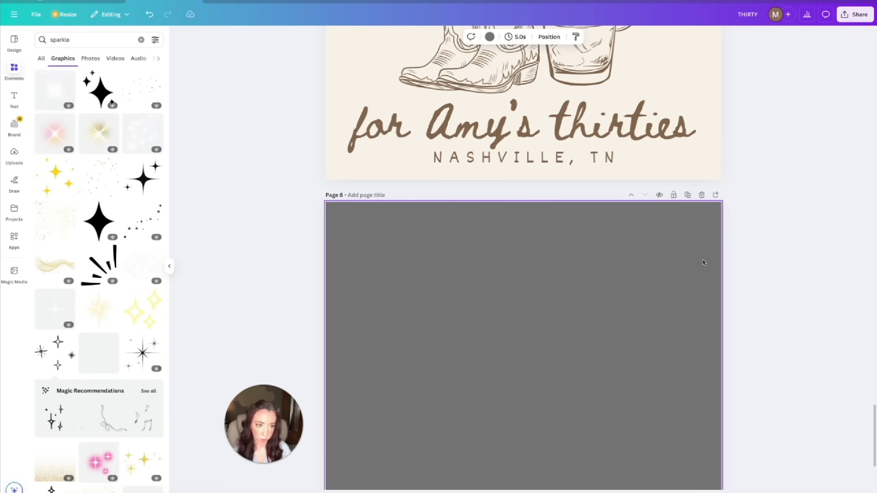
left_click(701, 195)
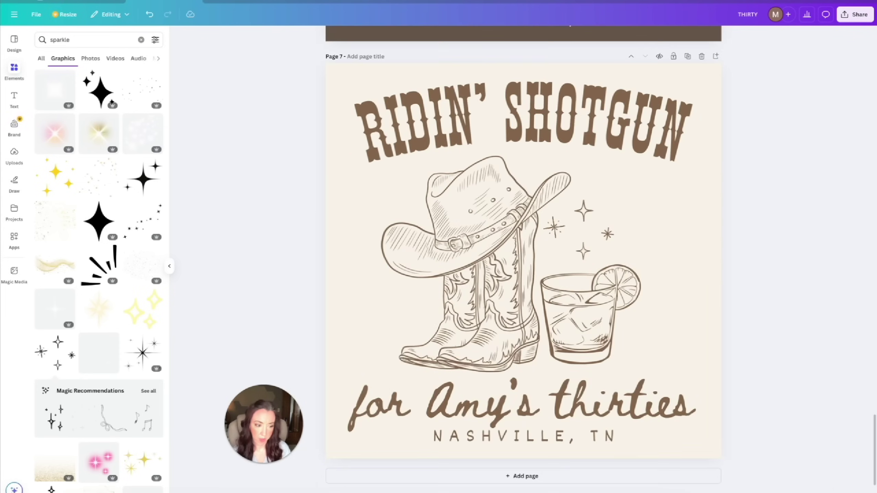
Step: Review all pages in grid view against the reference shirts in the trendboard design, and open the "Feelin' lucky at 30" page
left_click(836, 483)
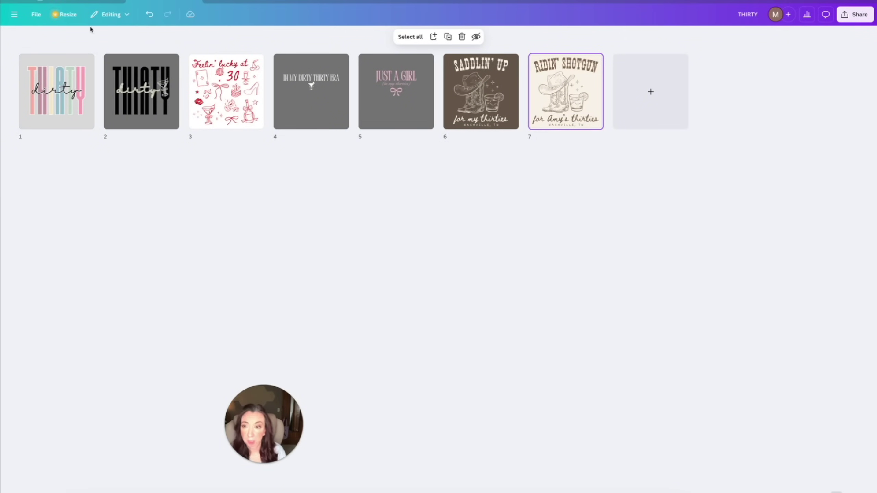
left_click(92, 1)
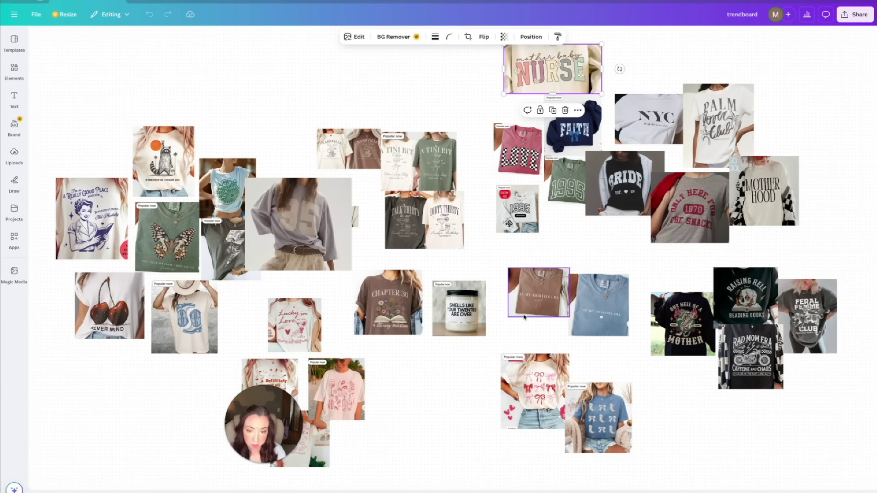
left_click_drag(261, 410, 181, 401)
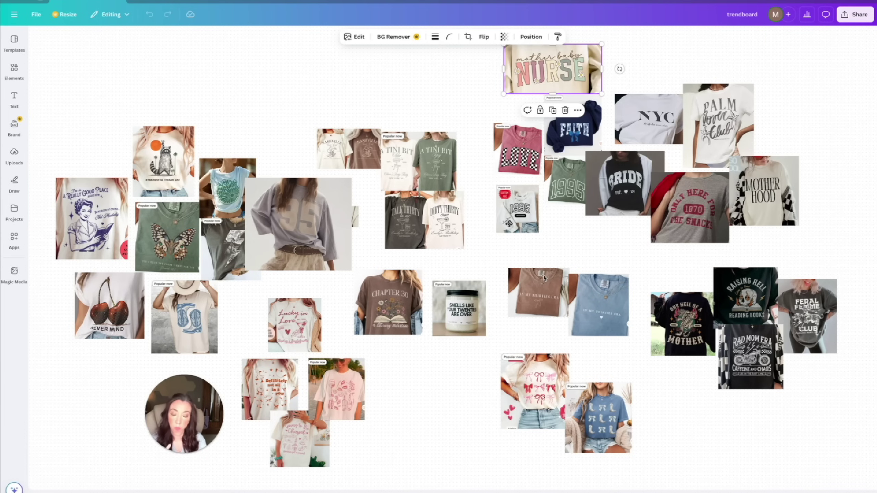
left_click(165, 1)
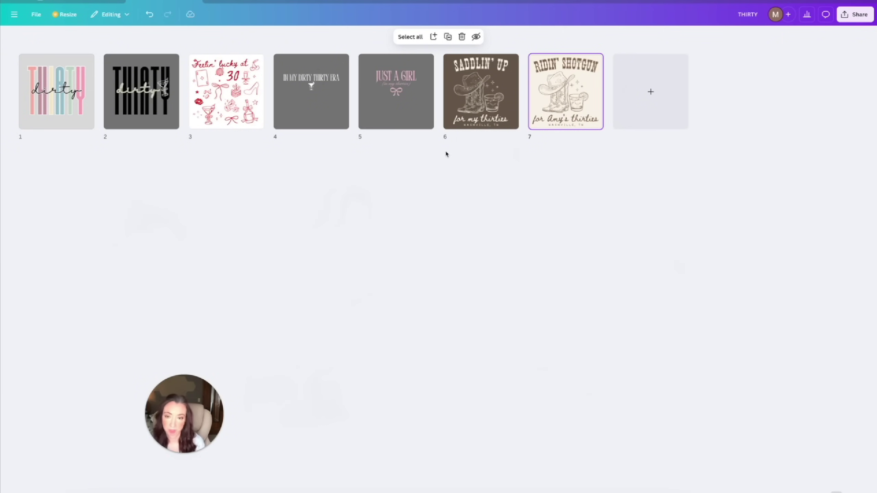
double_click(252, 120)
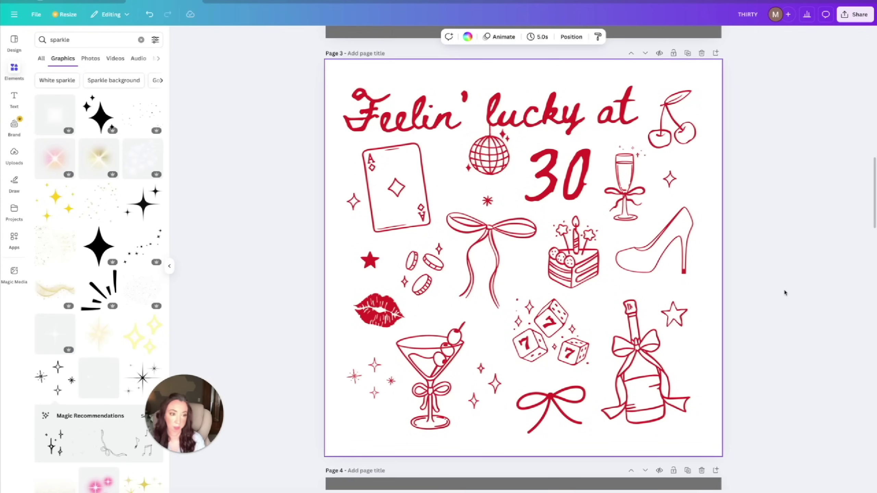
Step: Look over the designs on pages 2 to 5, from "Feelin' lucky at 30" through to "Just a girl (in my thirties)"
scroll(785, 292, "down", 1)
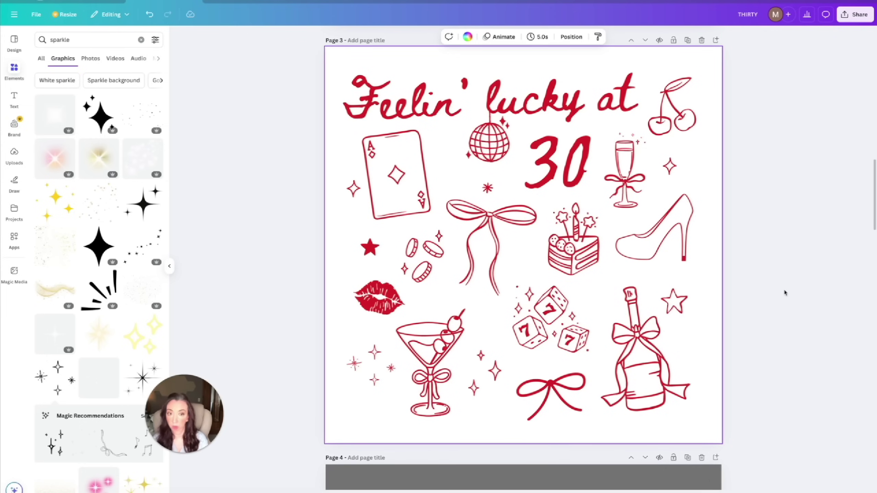
scroll(785, 293, "down", 1)
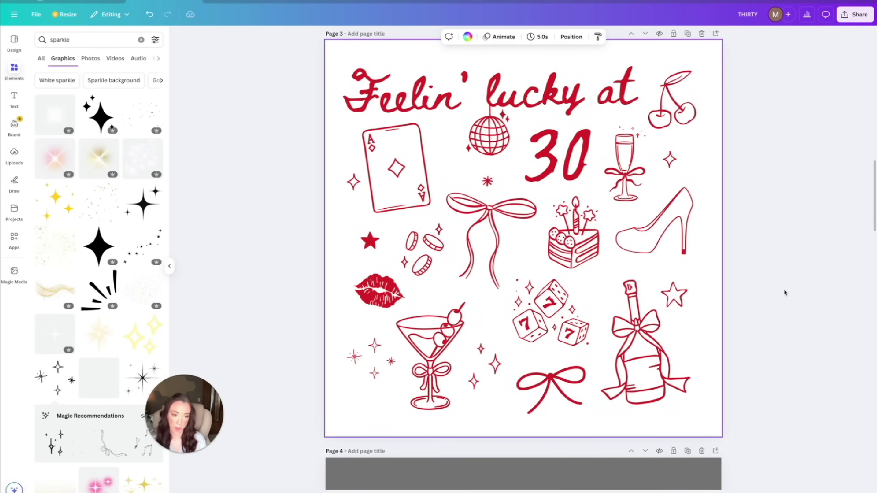
scroll(785, 293, "up", 10)
scroll(785, 293, "down", 7)
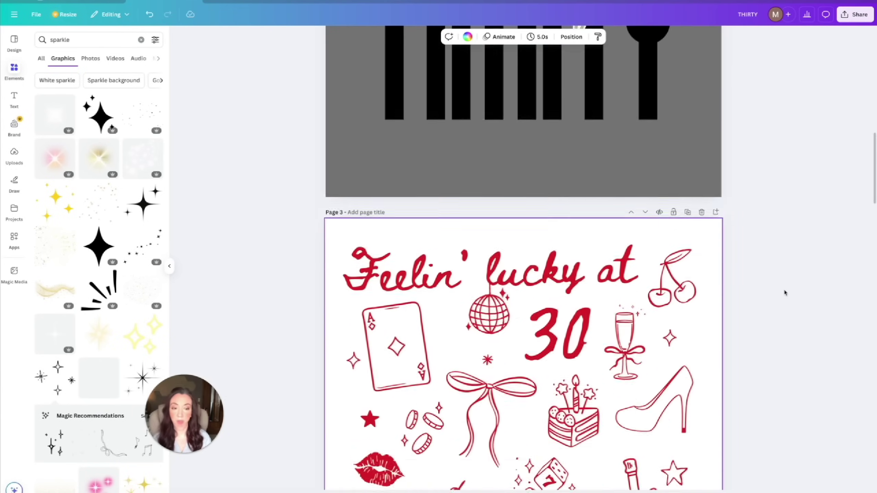
scroll(785, 293, "down", 20)
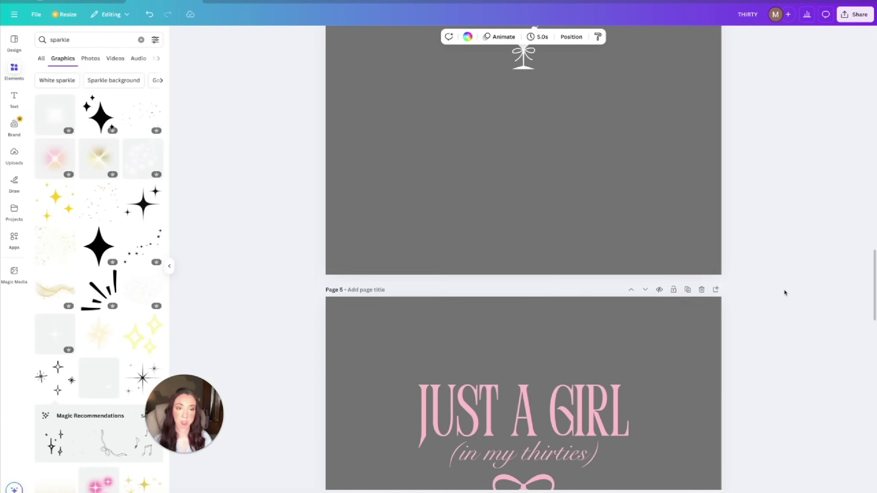
scroll(784, 293, "down", 20)
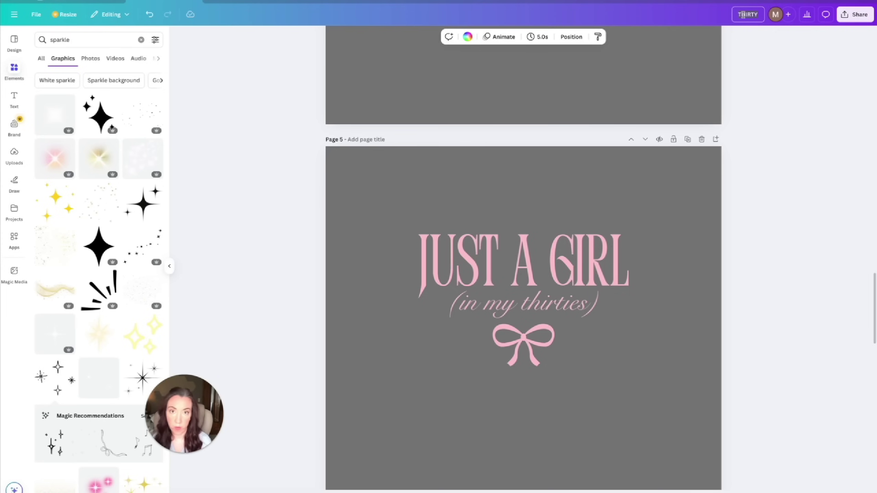
Step: Rename the design as "30th birthday"
left_click(743, 14)
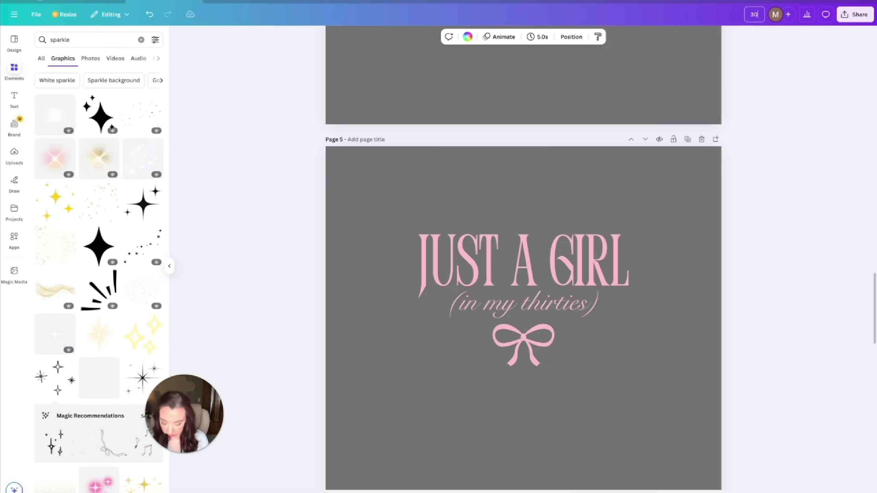
type("30th birthday")
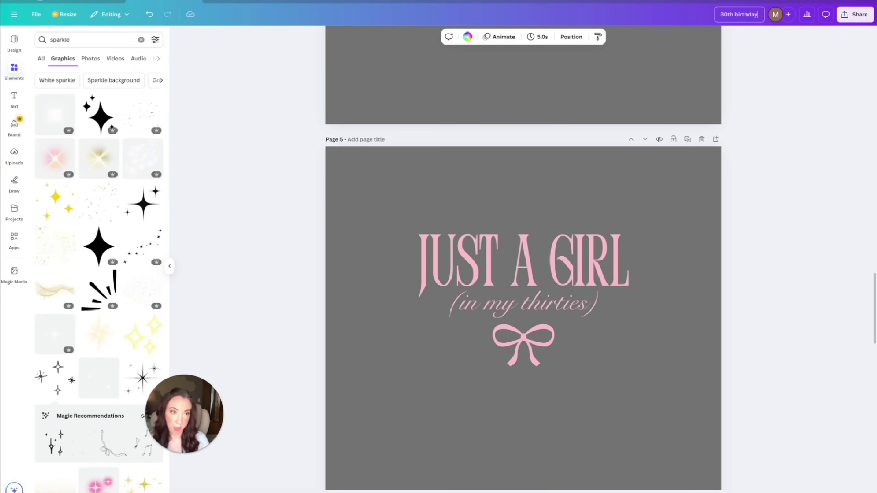
key("Return")
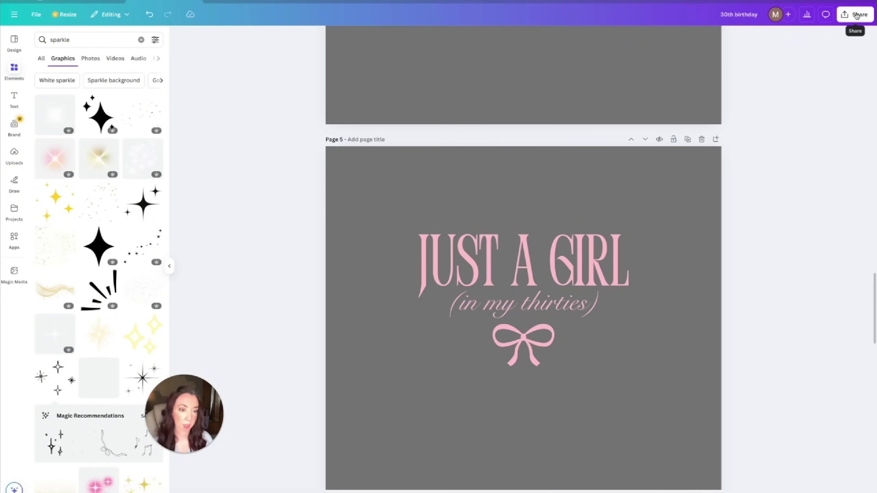
Step: Set up a PNG download of all pages with a transparent background
left_click(857, 15)
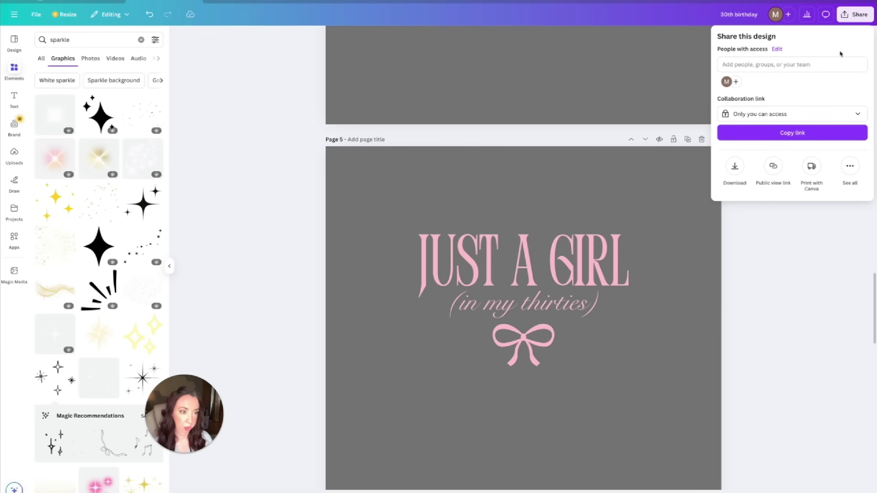
left_click(727, 171)
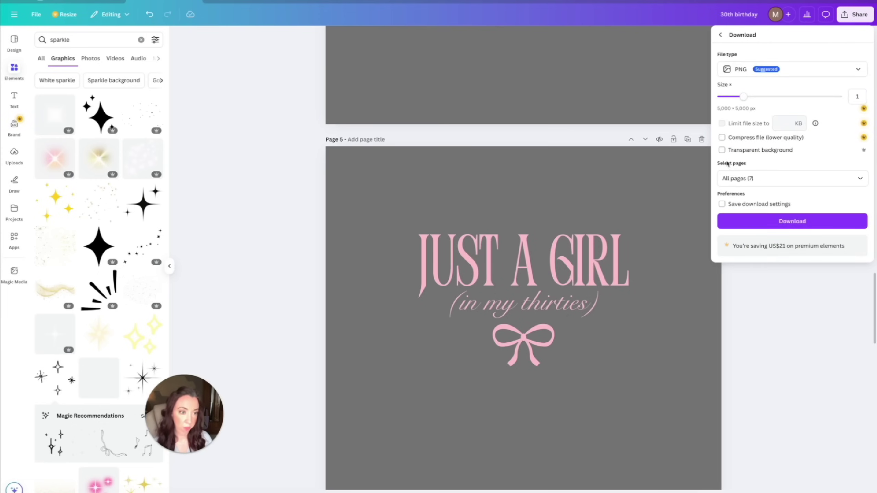
left_click(723, 150)
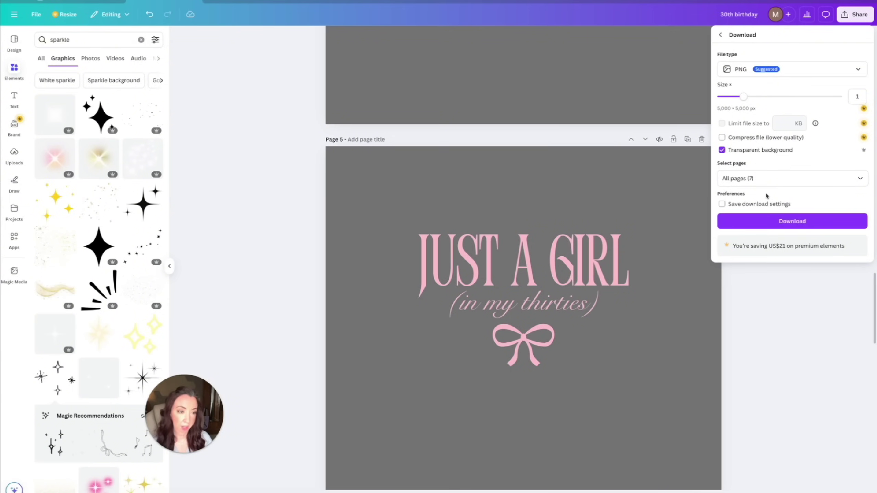